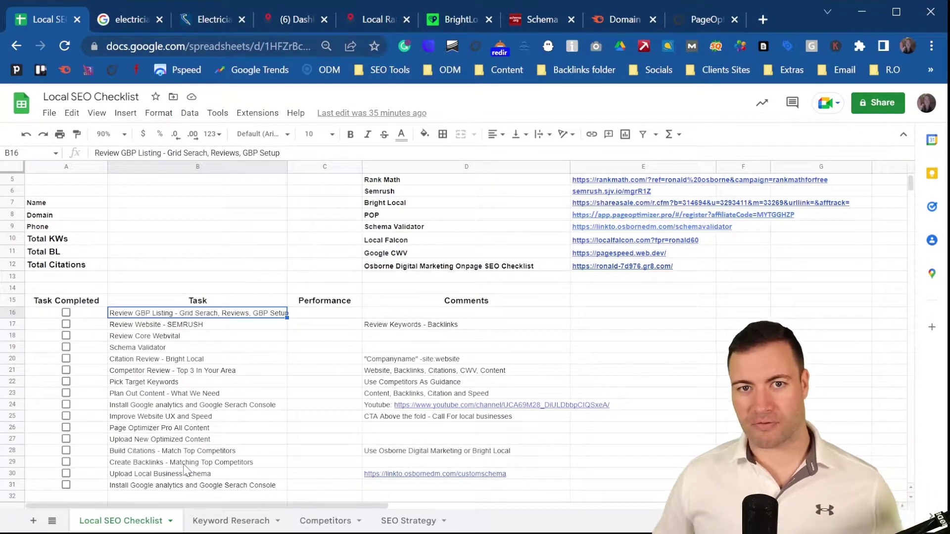
scroll(441, 318, "up", 1)
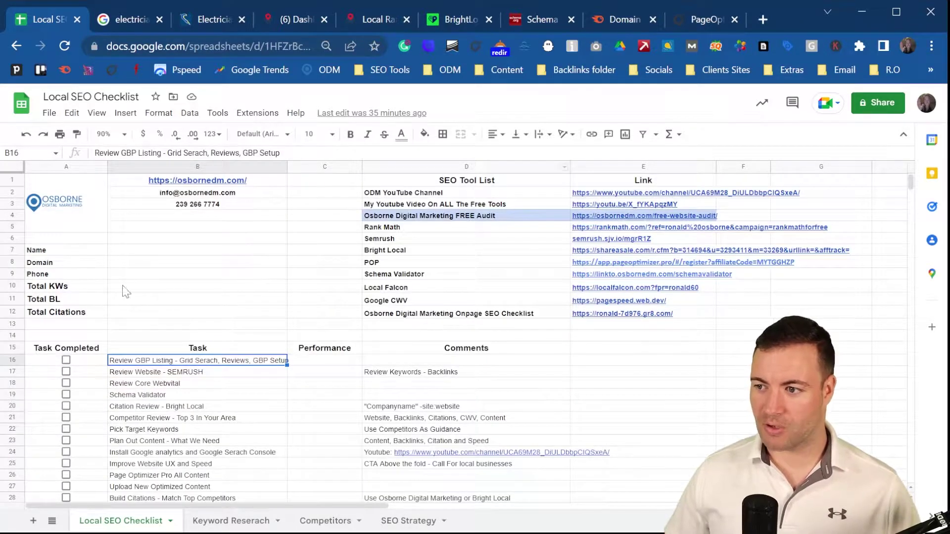
left_click(243, 521)
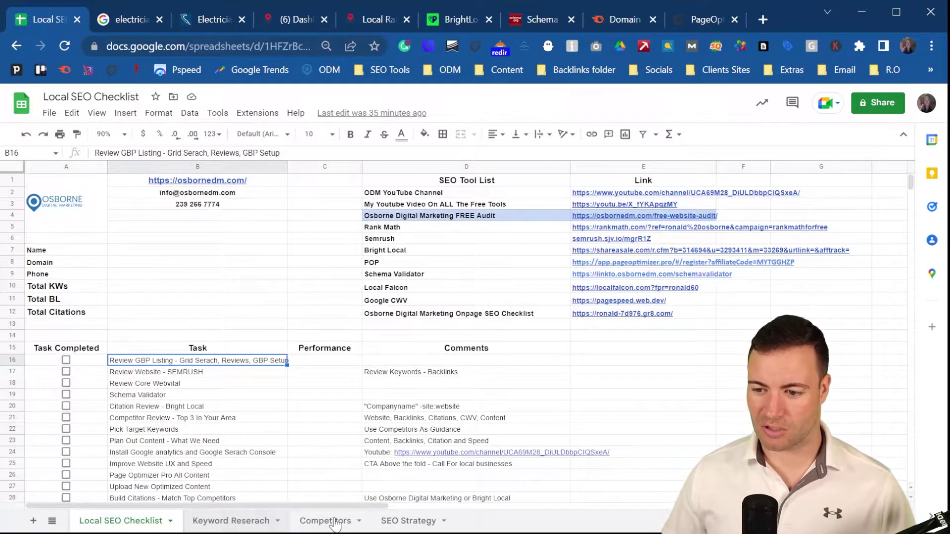
left_click(127, 520)
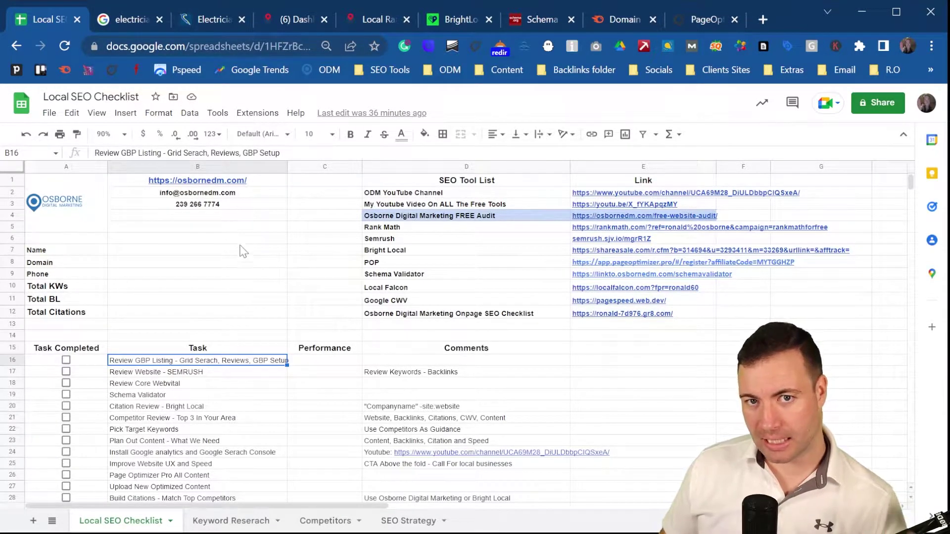
Copy the web address of the Ceriello electrical contractor's site
left_click(200, 20)
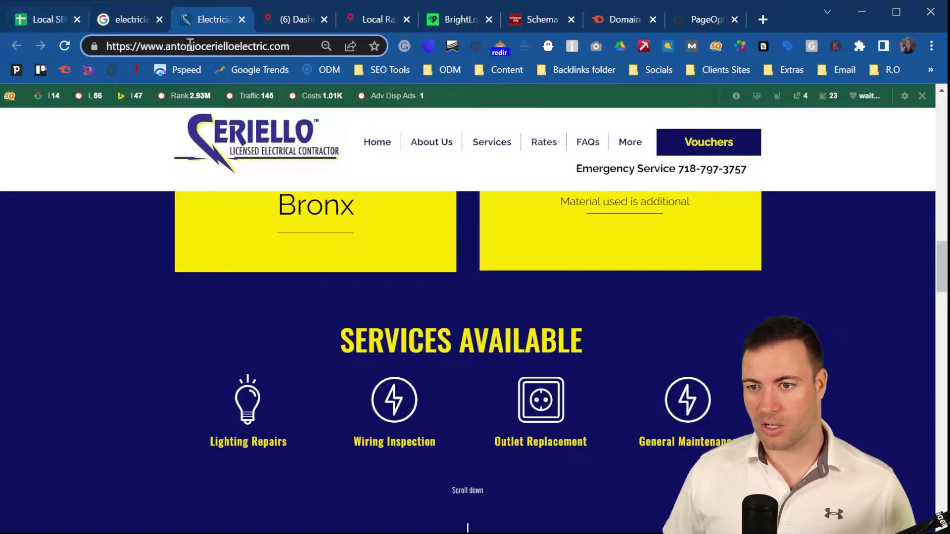
double_click(210, 46)
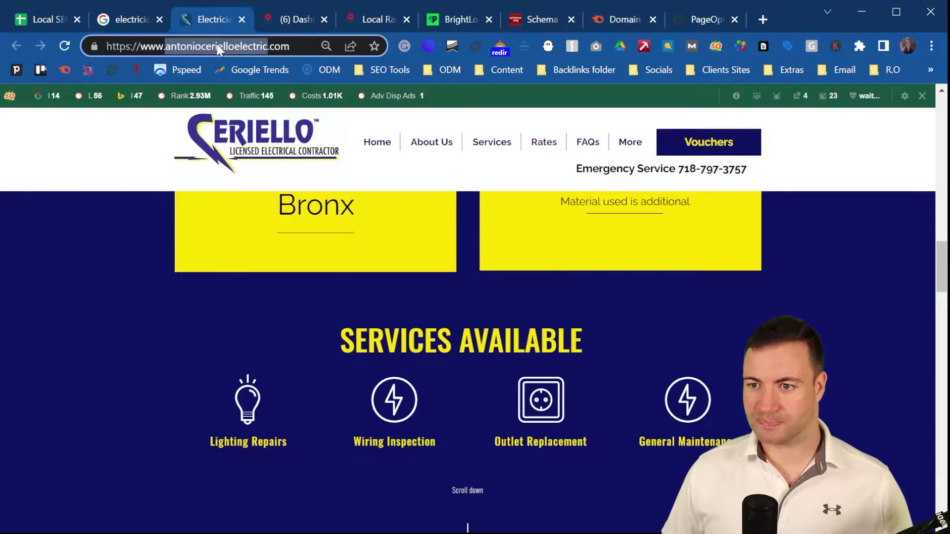
triple_click(217, 43)
key("ctrl+c")
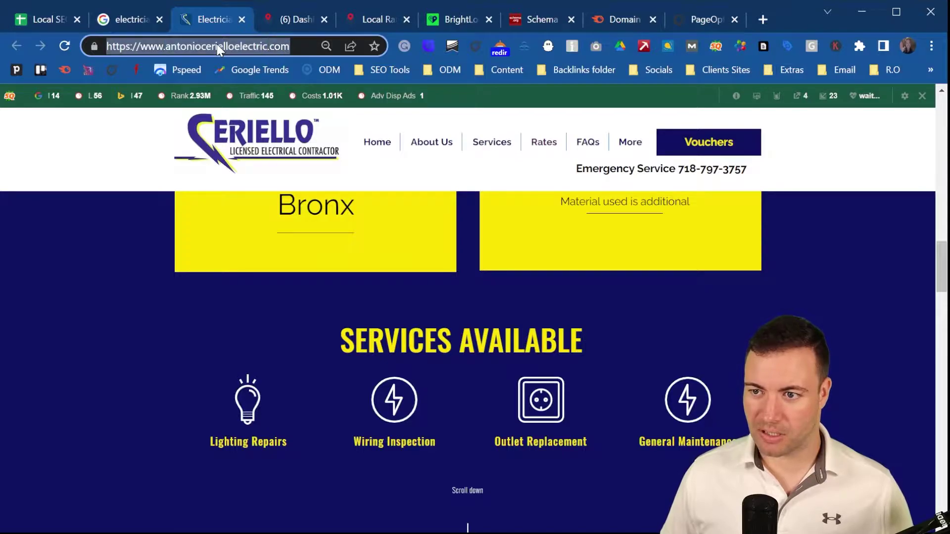
Fill in the Local SEO Checklist's business details with Ceriello as the Name and the copied site address as the Domain
left_click(44, 19)
left_click(144, 301)
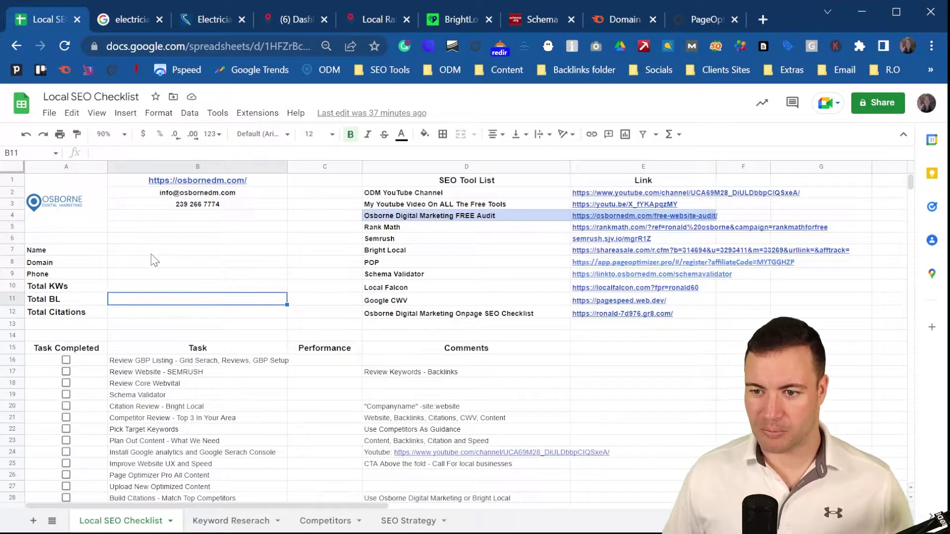
scroll(282, 287, "down", 5)
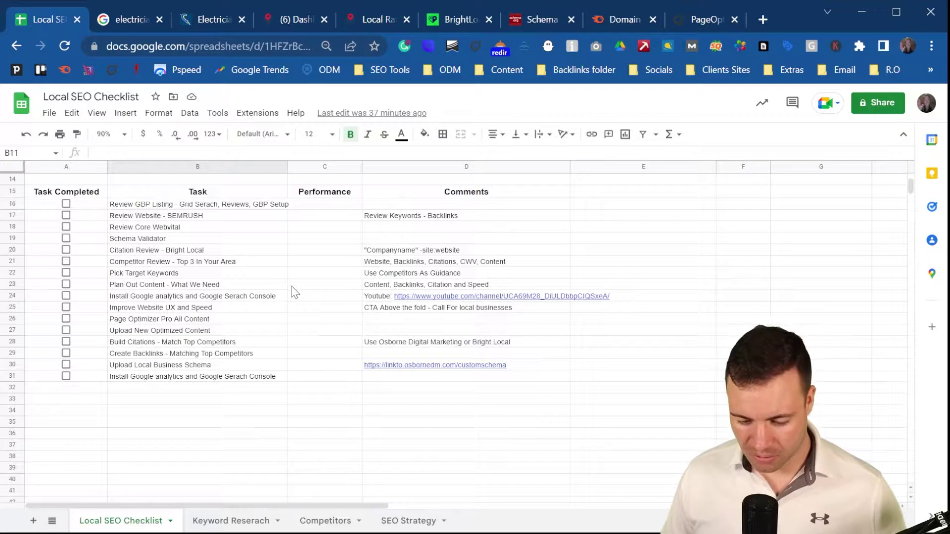
scroll(344, 315, "up", 5)
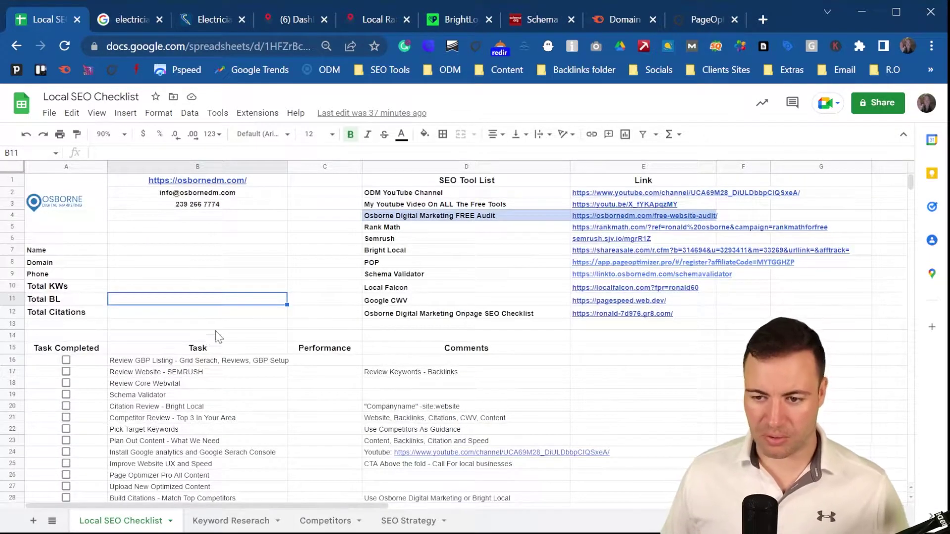
left_click(183, 263)
key("ctrl+v")
left_click(199, 278)
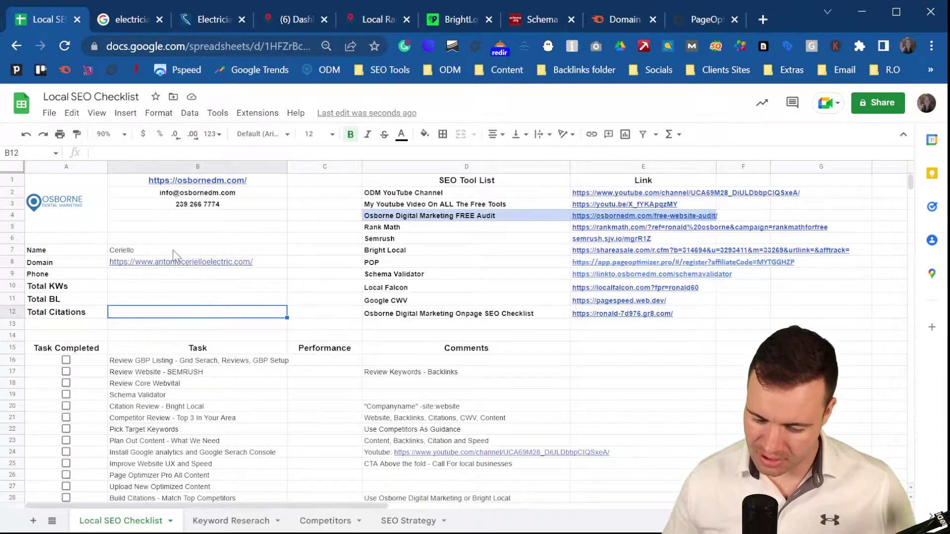
mouse_move(197, 267)
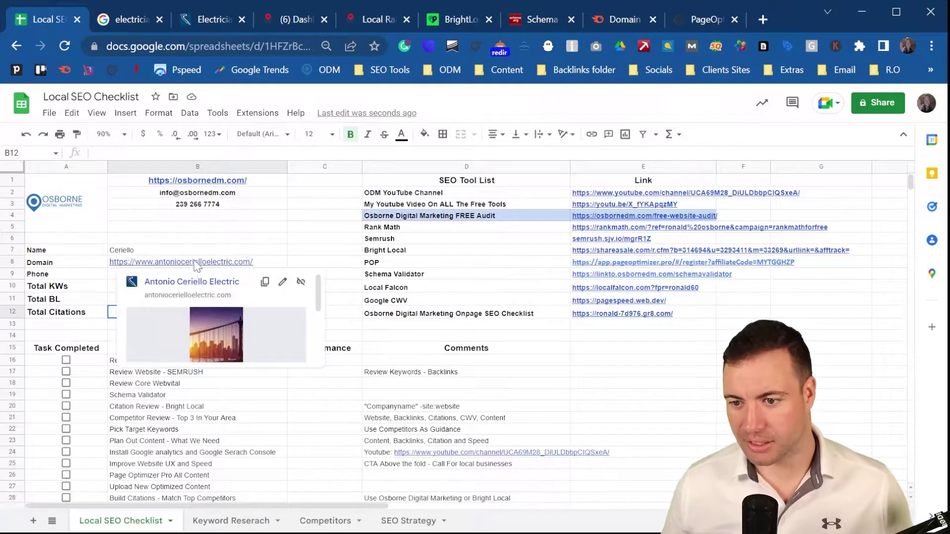
left_click(220, 243)
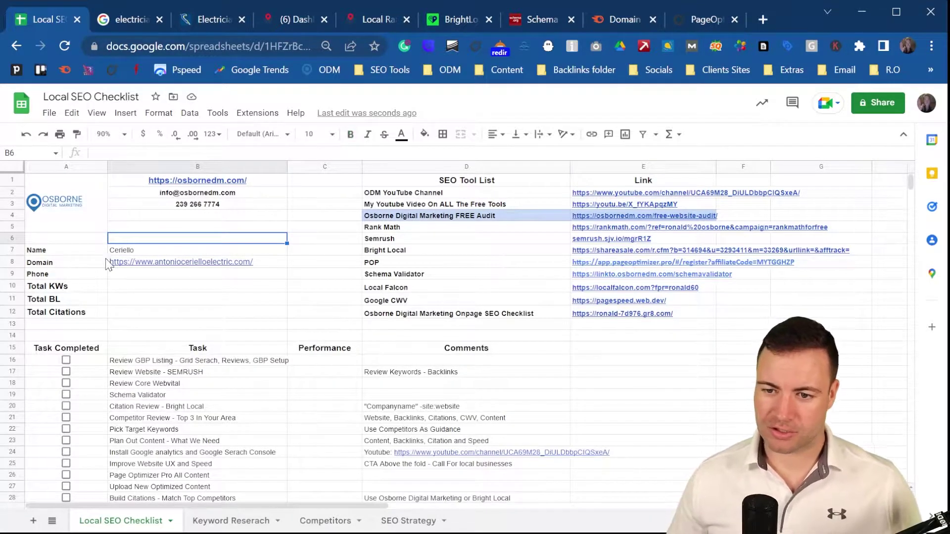
left_click(124, 277)
left_click_drag(90, 289, 93, 321)
left_click(170, 300)
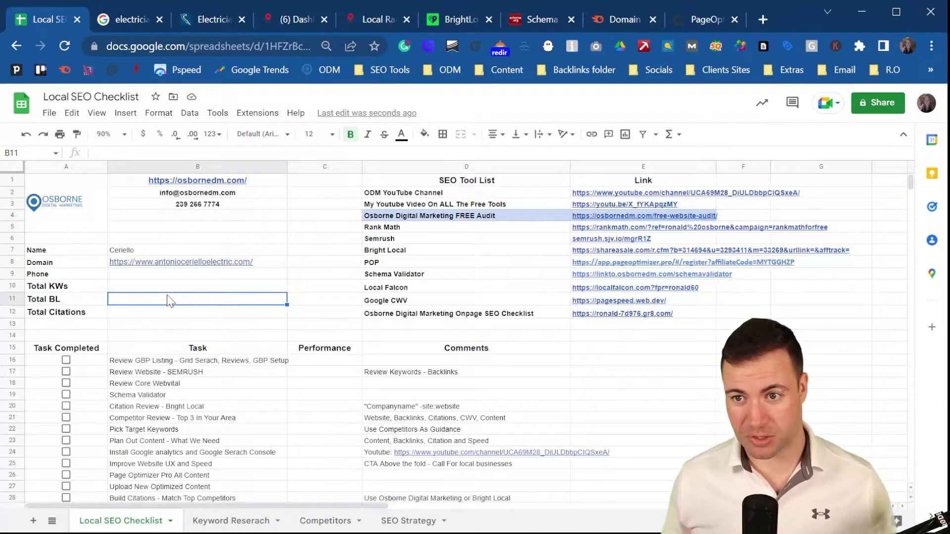
Locate Ceriello's business listing in the Google electrician results for New York and check its rating, reviews and position
left_click(141, 18)
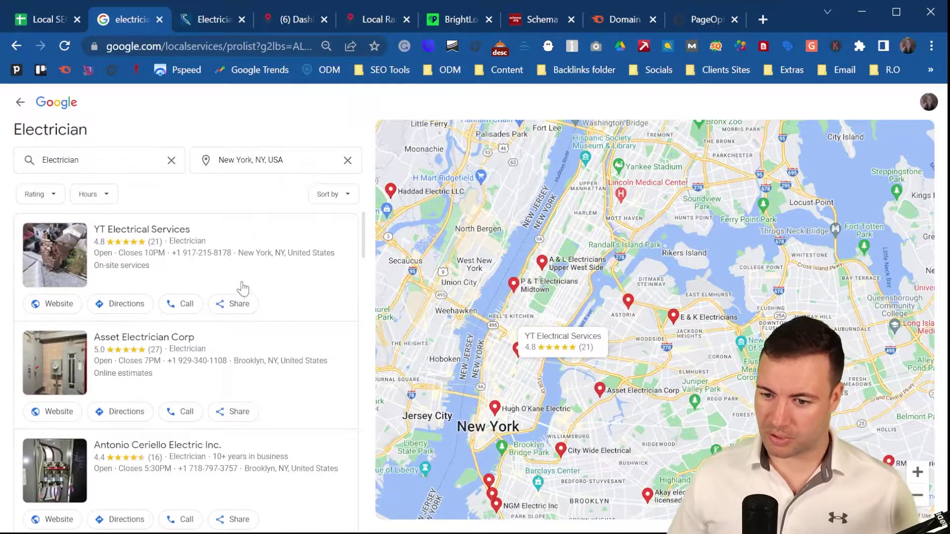
scroll(239, 289, "down", 10)
scroll(220, 417, "down", 5)
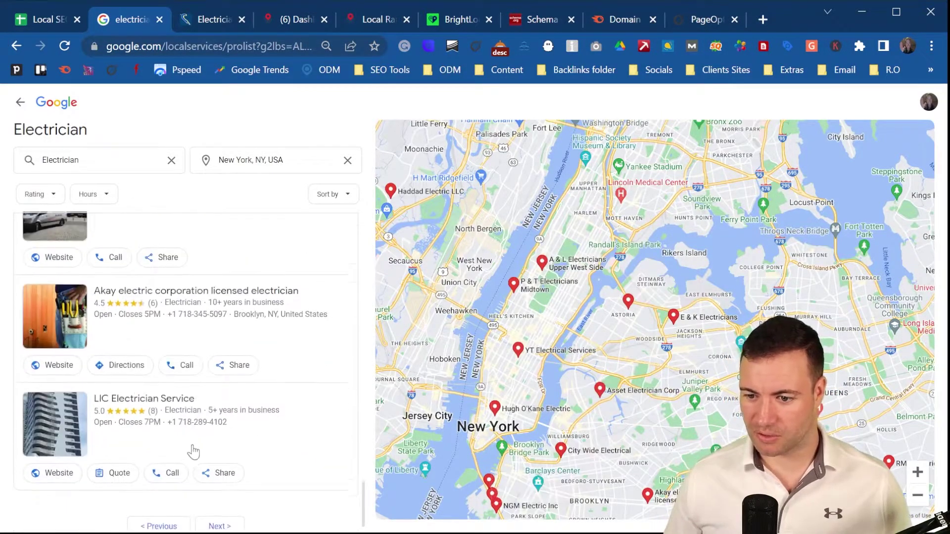
left_click(223, 511)
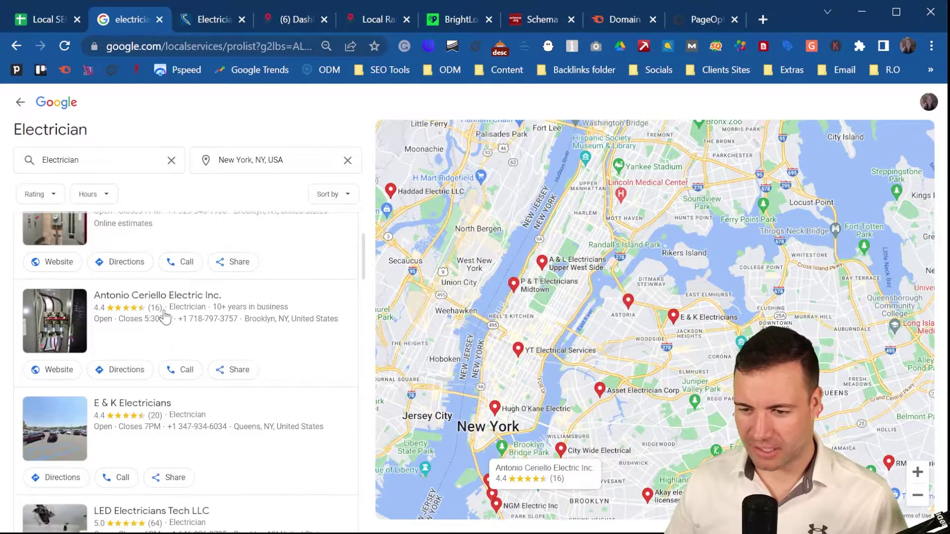
scroll(274, 340, "up", 2)
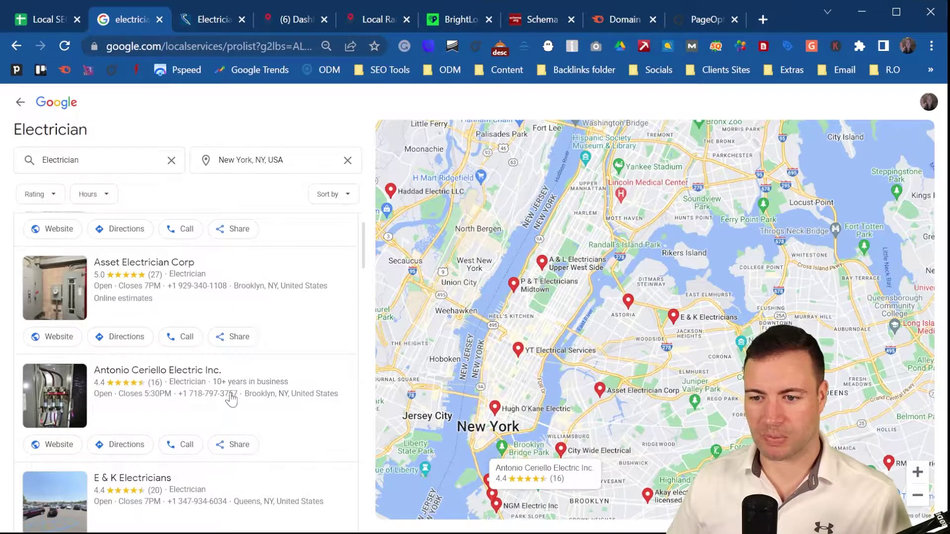
scroll(250, 424, "down", 10)
scroll(250, 429, "down", 10)
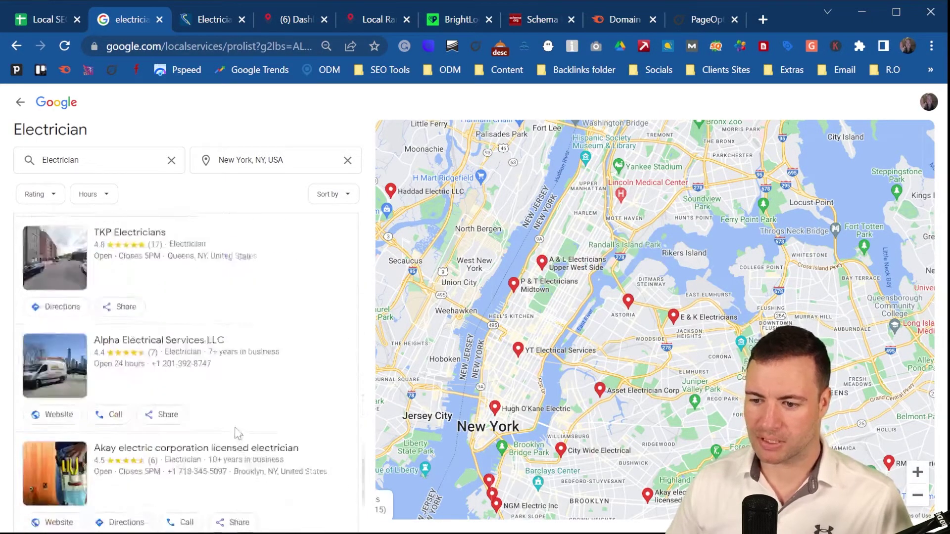
Go back to the first page of electrician results and examine the competitors' ratings, review counts, locations and years in business
left_click(164, 498)
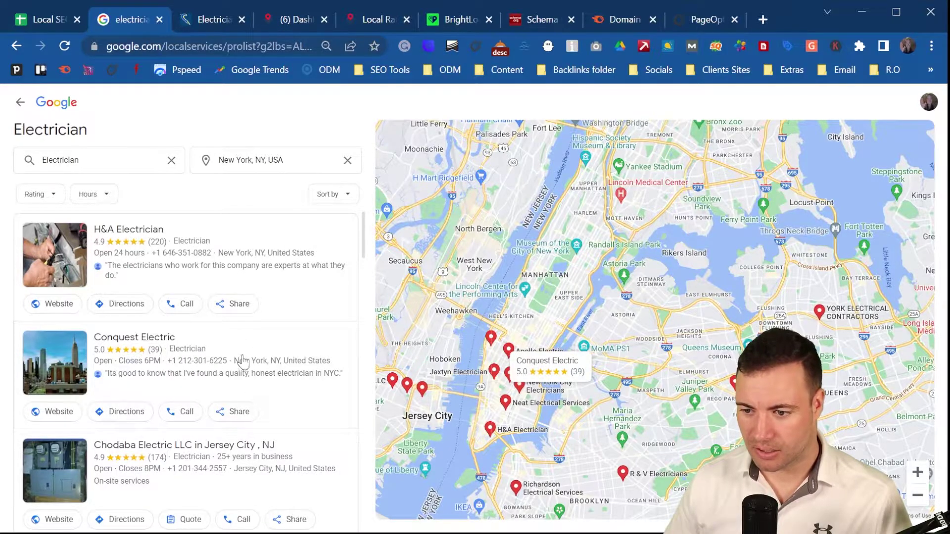
scroll(166, 359, "down", 2)
scroll(159, 322, "down", 2)
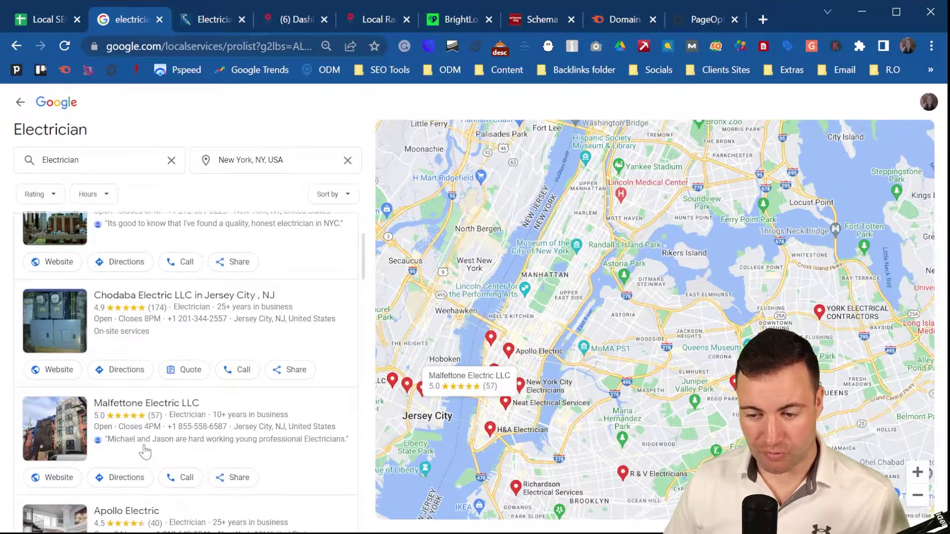
scroll(139, 396, "down", 4)
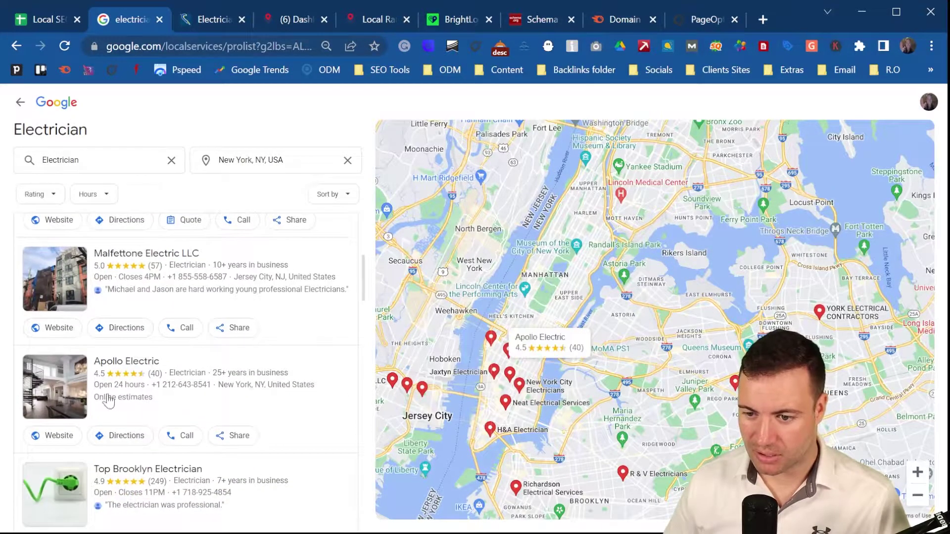
scroll(193, 421, "down", 2)
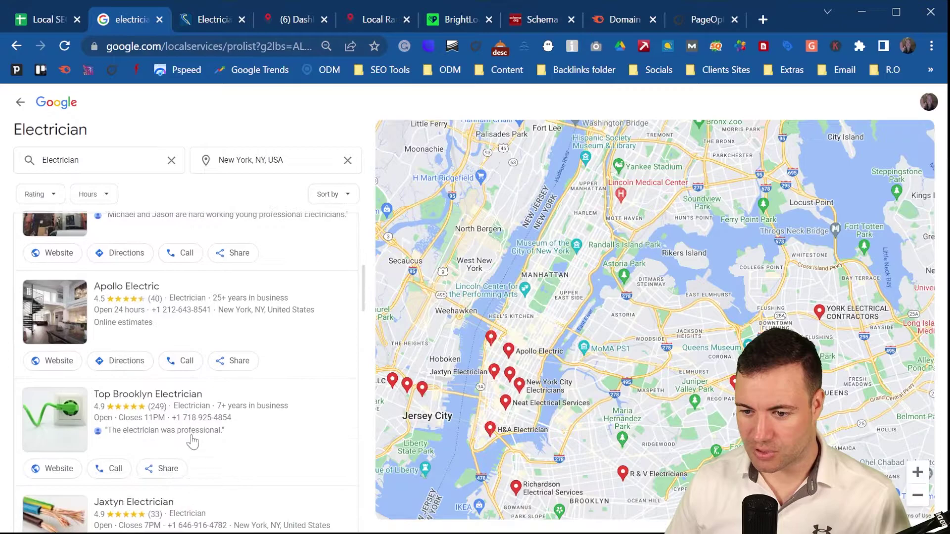
scroll(179, 410, "down", 4)
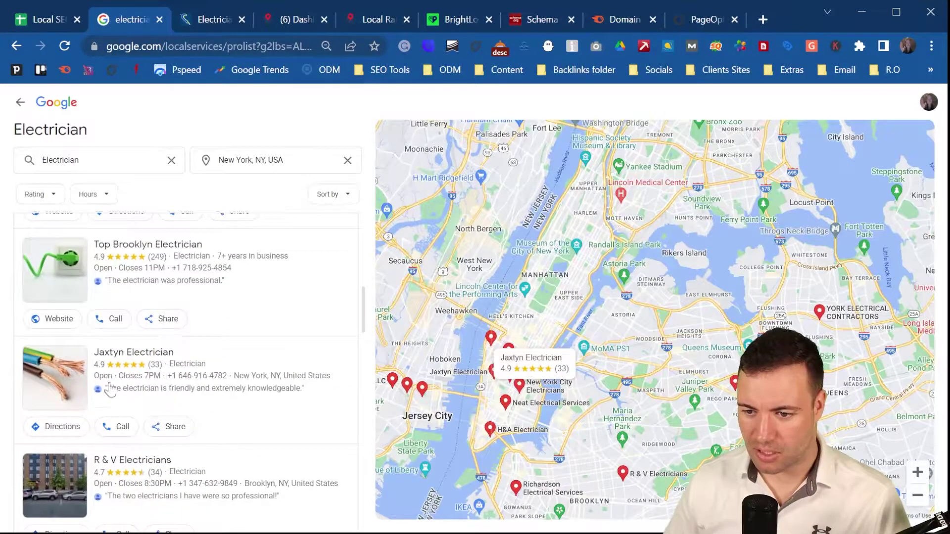
scroll(208, 369, "down", 3)
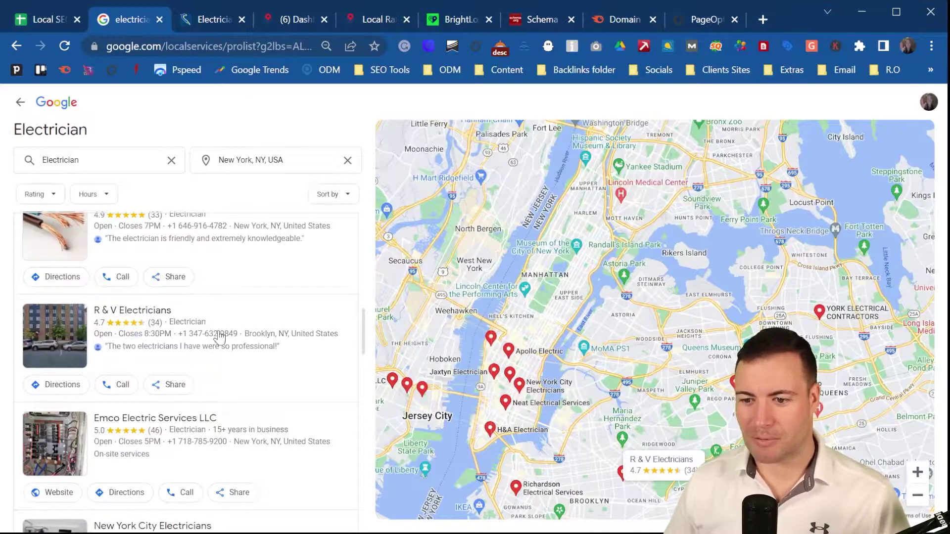
scroll(193, 347, "down", 2)
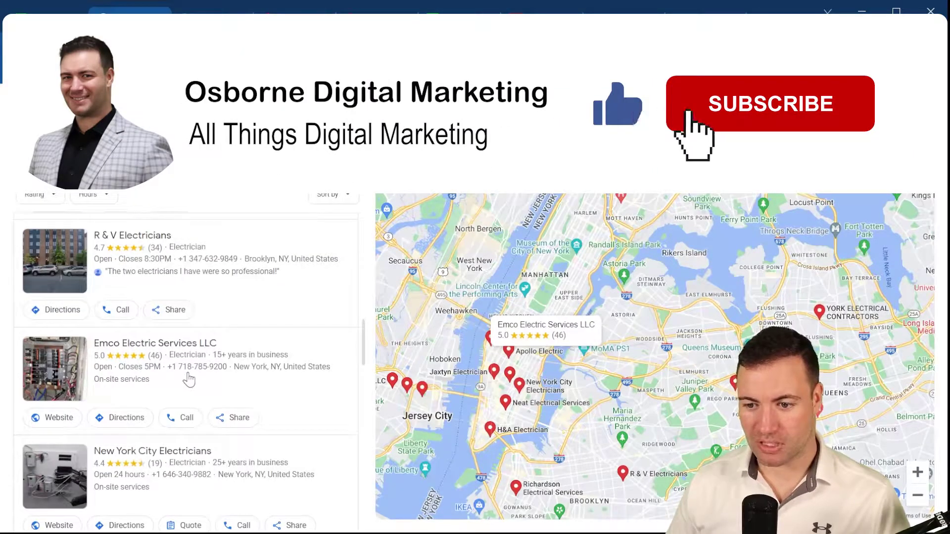
scroll(190, 377, "down", 2)
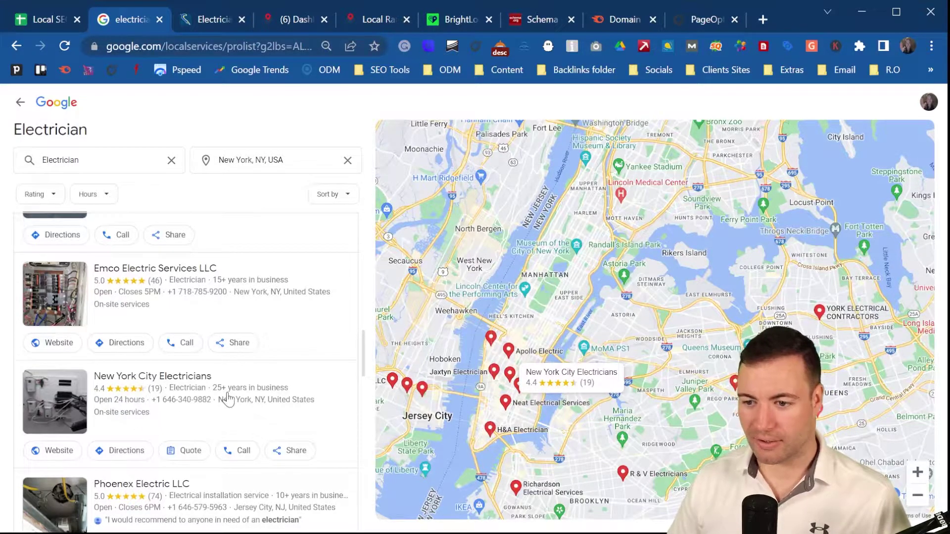
scroll(250, 405, "down", 2)
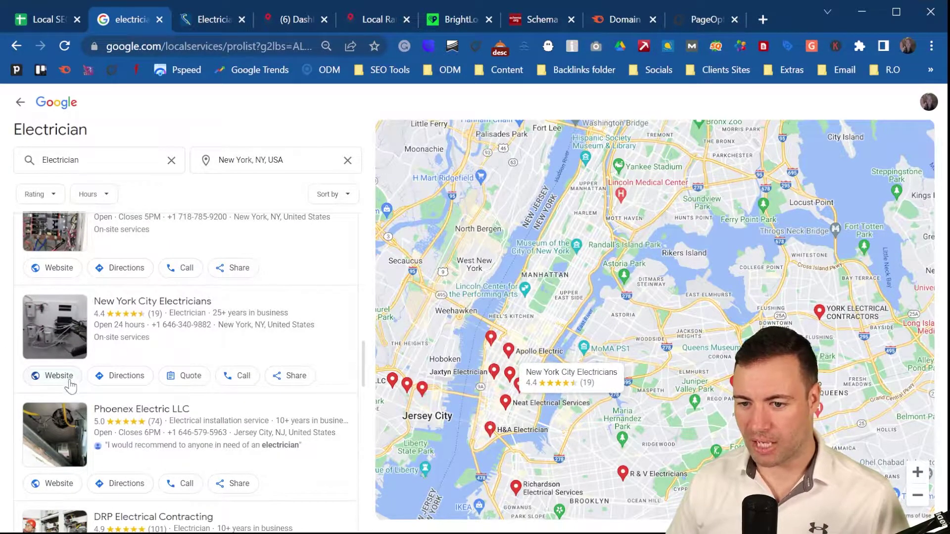
scroll(166, 330, "down", 3)
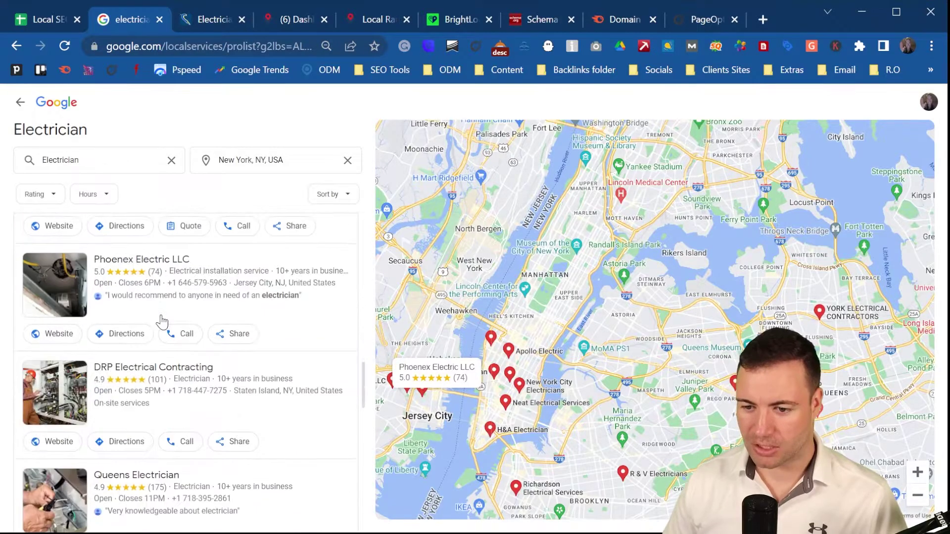
scroll(144, 364, "down", 3)
scroll(149, 371, "down", 6)
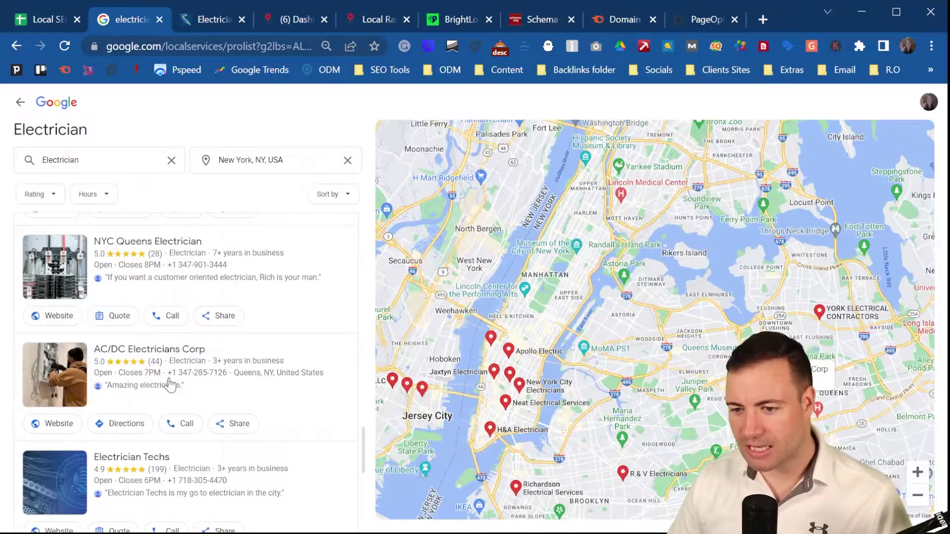
scroll(169, 381, "down", 3)
scroll(166, 398, "down", 2)
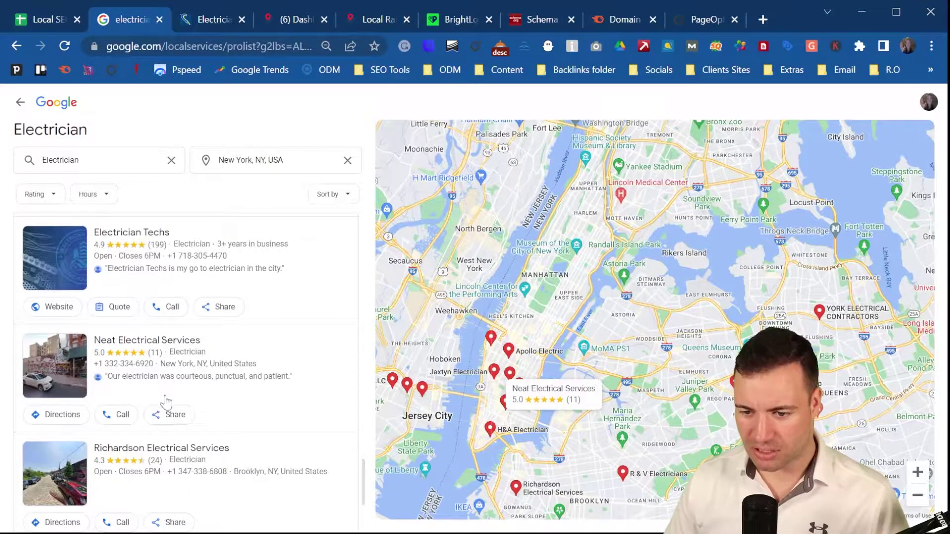
scroll(245, 346, "down", 3)
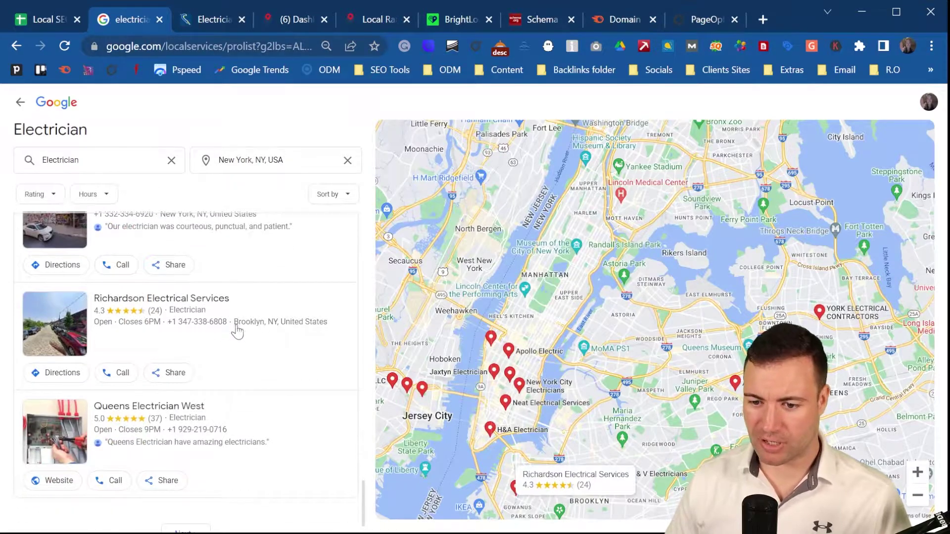
scroll(243, 410, "up", 2)
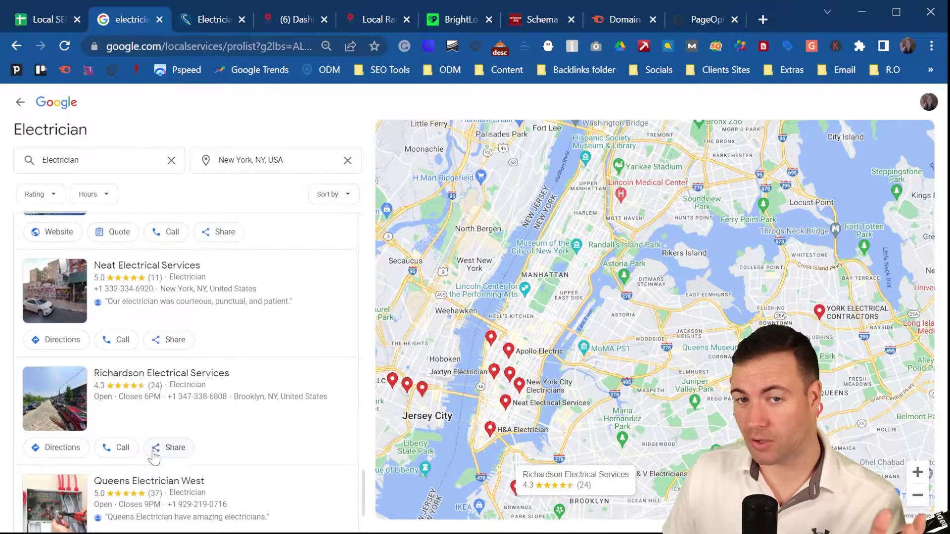
Return to the second page of electrician results and find Ceriello's listing for comparison with the first-page competitors
scroll(164, 465, "down", 3)
left_click(191, 493)
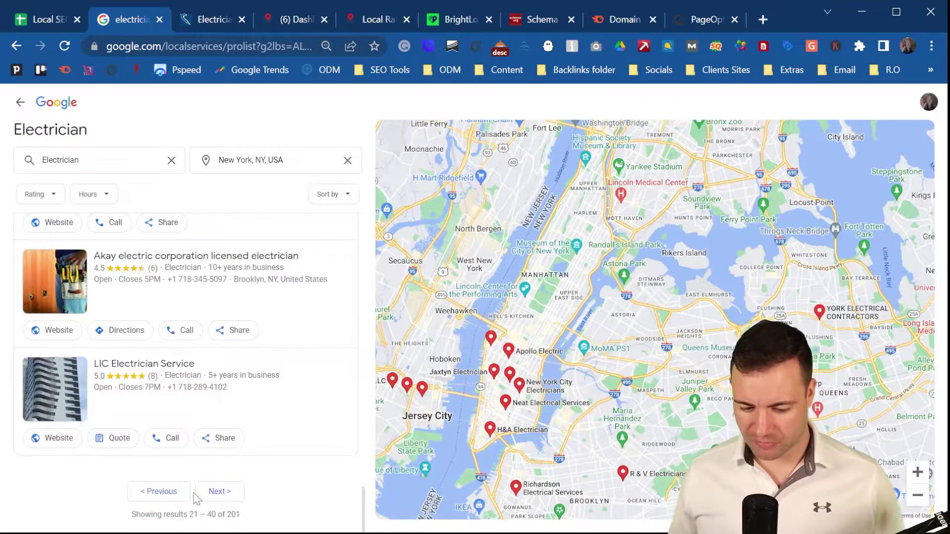
scroll(202, 465, "up", 20)
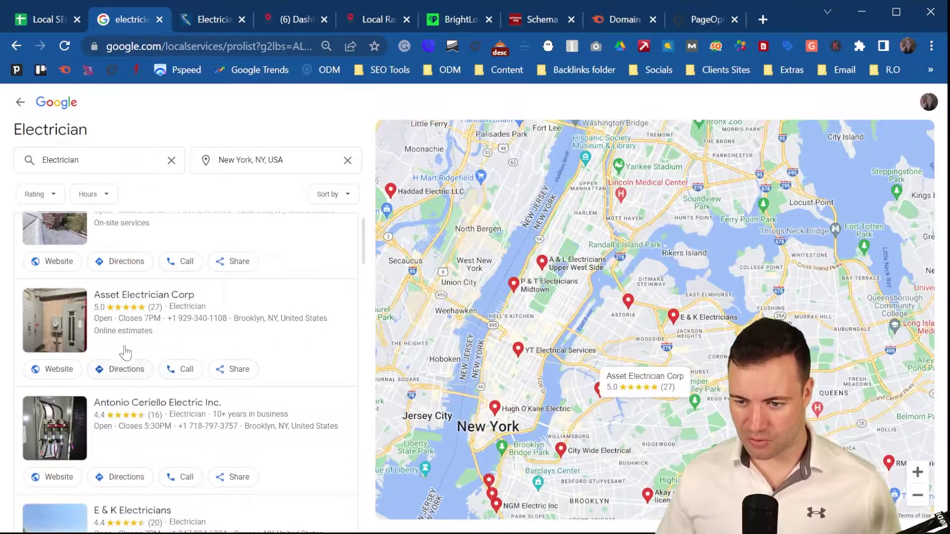
scroll(248, 395, "up", 1)
scroll(249, 395, "down", 2)
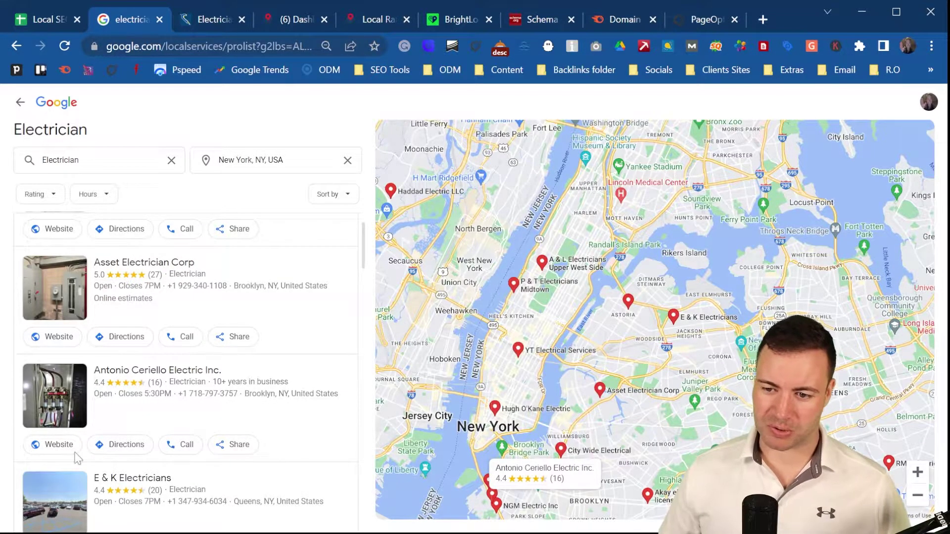
Open Ceriello's business listing from the electrician results and read through its full list of services
left_click(154, 404)
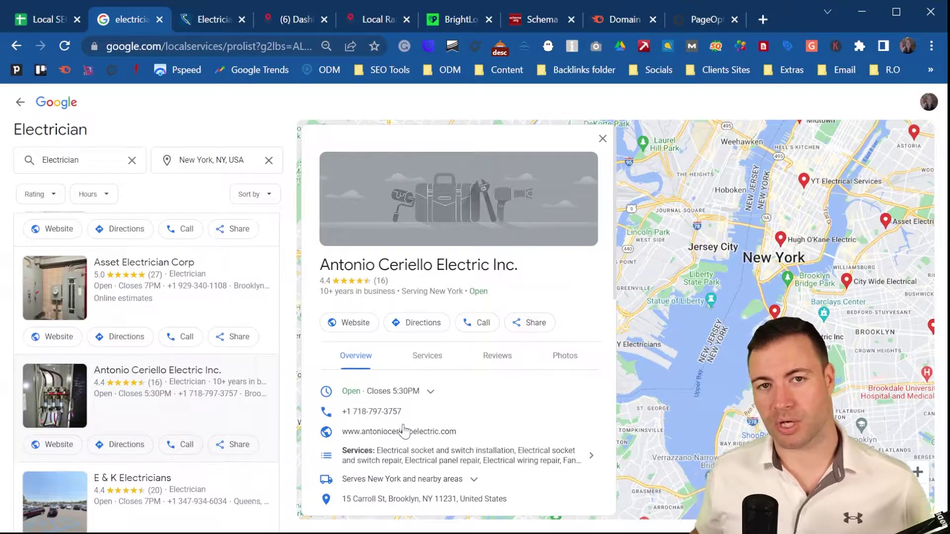
left_click(425, 362)
scroll(396, 258, "down", 3)
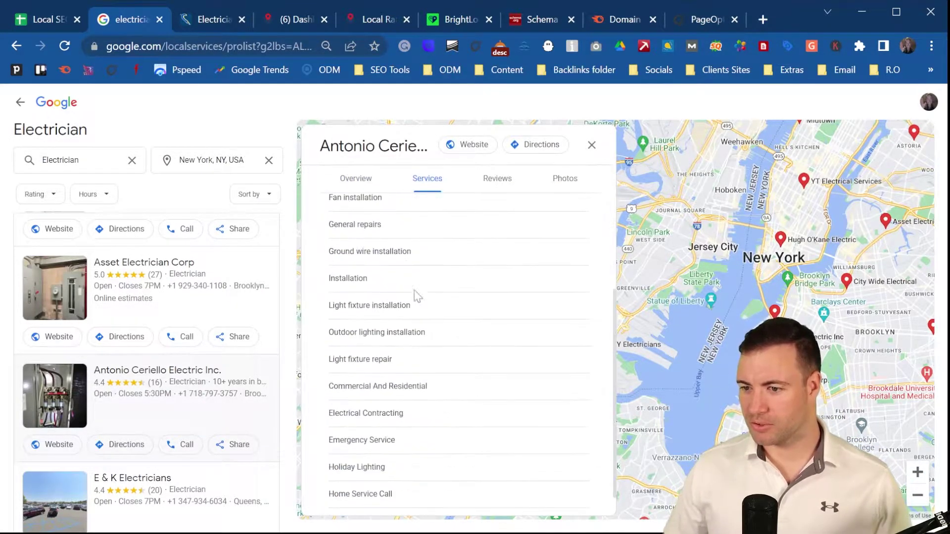
scroll(409, 248, "down", 2)
scroll(448, 358, "up", 2)
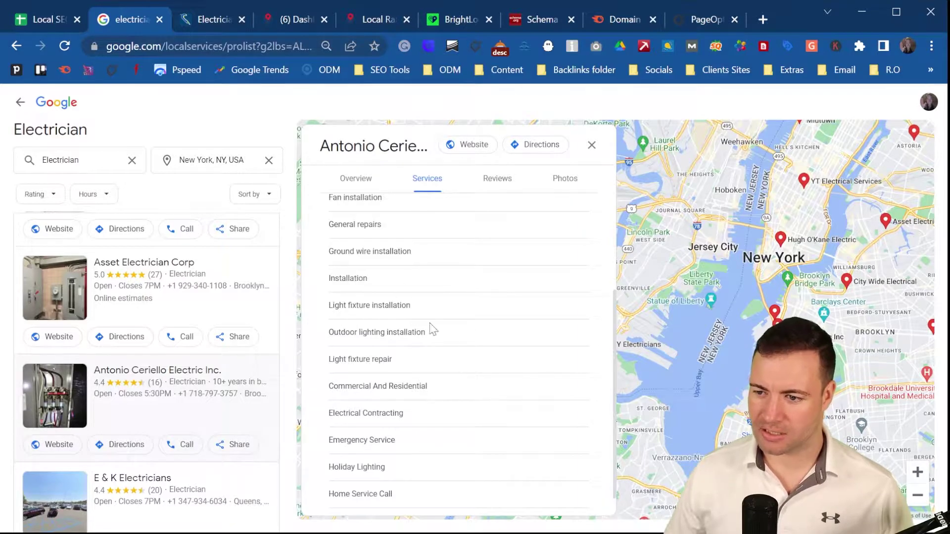
scroll(474, 346, "down", 2)
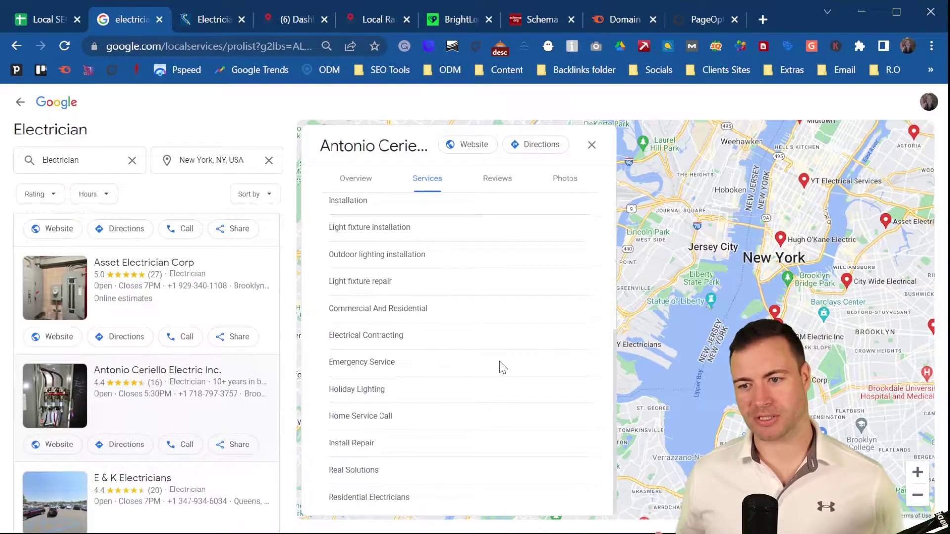
scroll(509, 371, "up", 6)
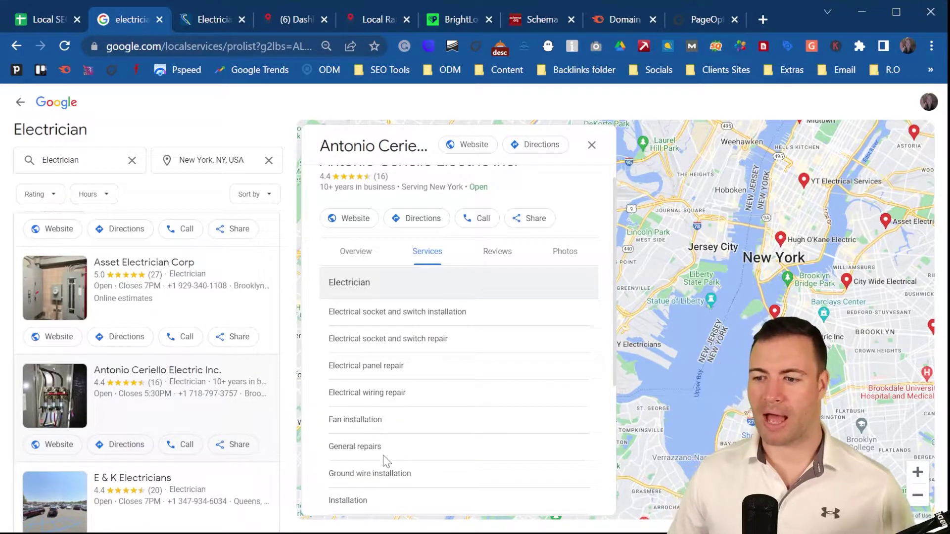
Review the listing's services for vague or off-topic entries, highlighting General repairs, Holiday Lighting, Install Repair and Real Solutions
left_click_drag(381, 447, 329, 447)
scroll(414, 435, "down", 2)
scroll(364, 416, "down", 2)
scroll(376, 371, "down", 1)
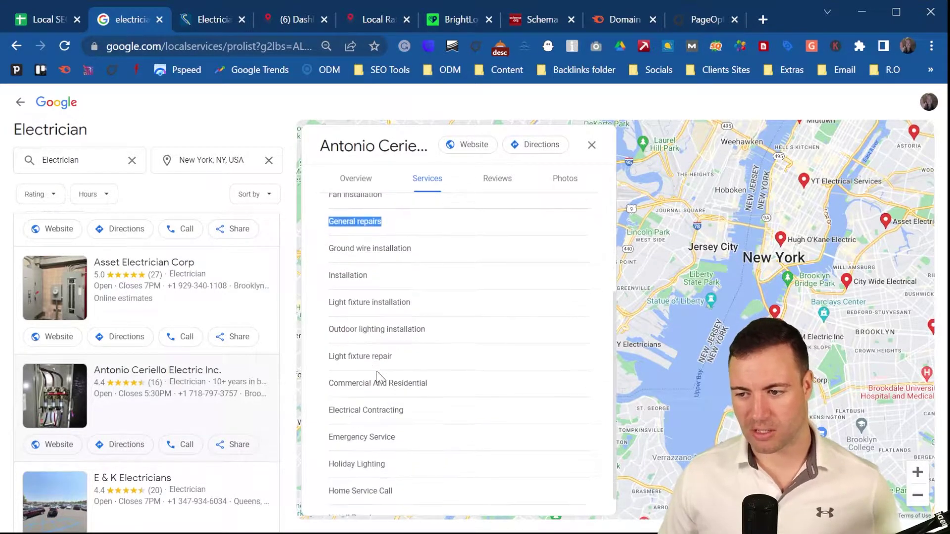
scroll(411, 323, "up", 2)
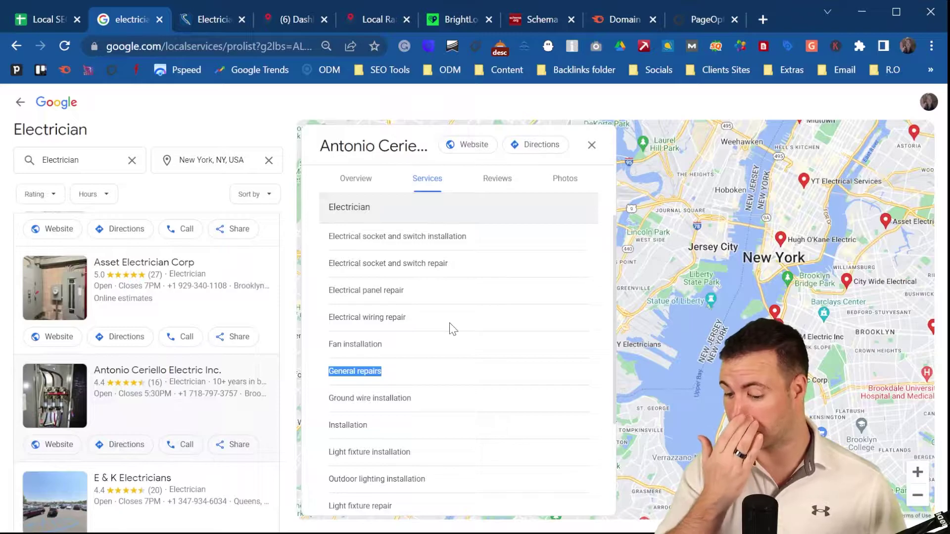
scroll(371, 309, "down", 4)
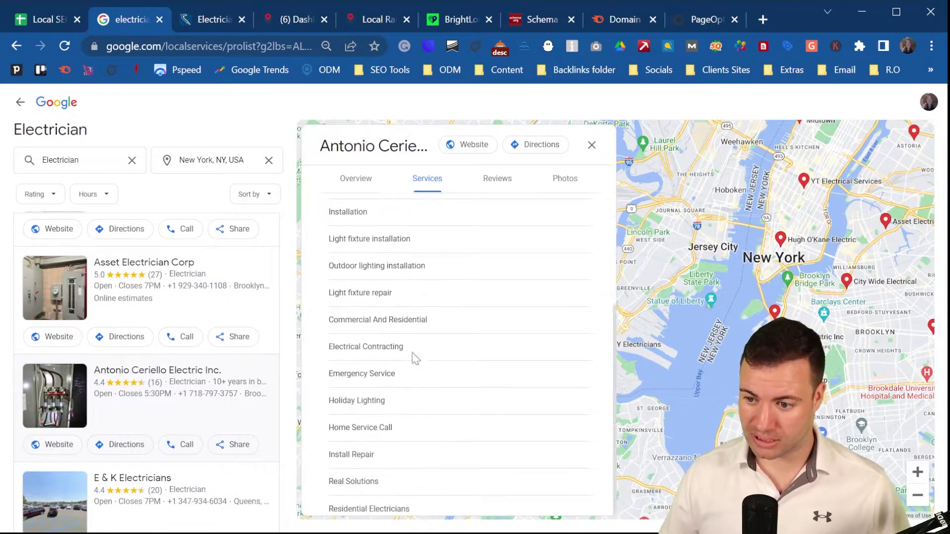
left_click_drag(388, 391, 322, 391)
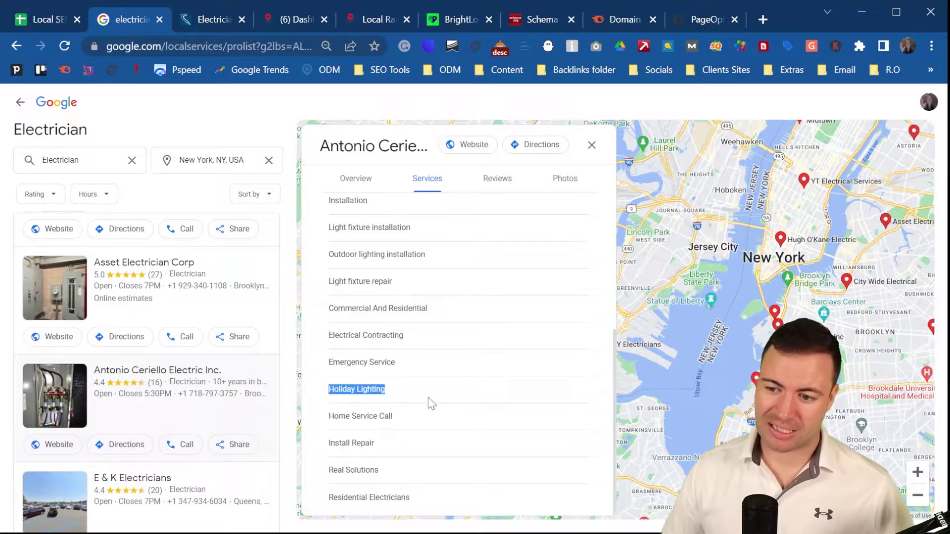
left_click_drag(411, 443, 324, 448)
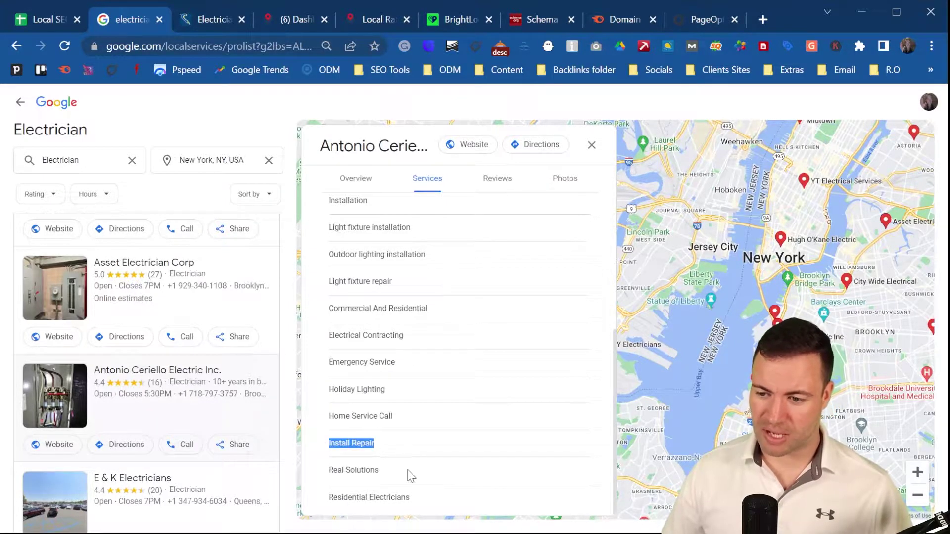
left_click_drag(409, 475, 335, 476)
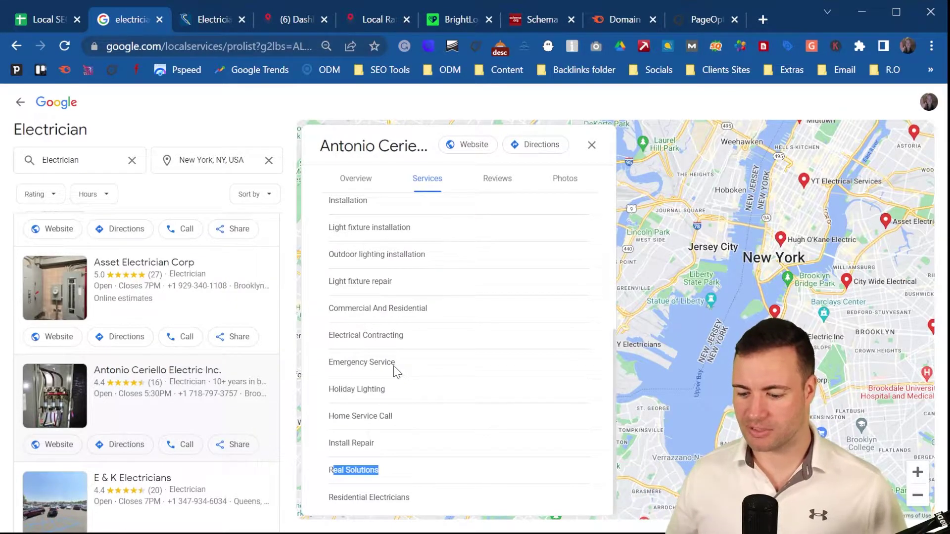
Sort the reviews of Ceriello's listing by lowest rating and read through them
left_click(499, 184)
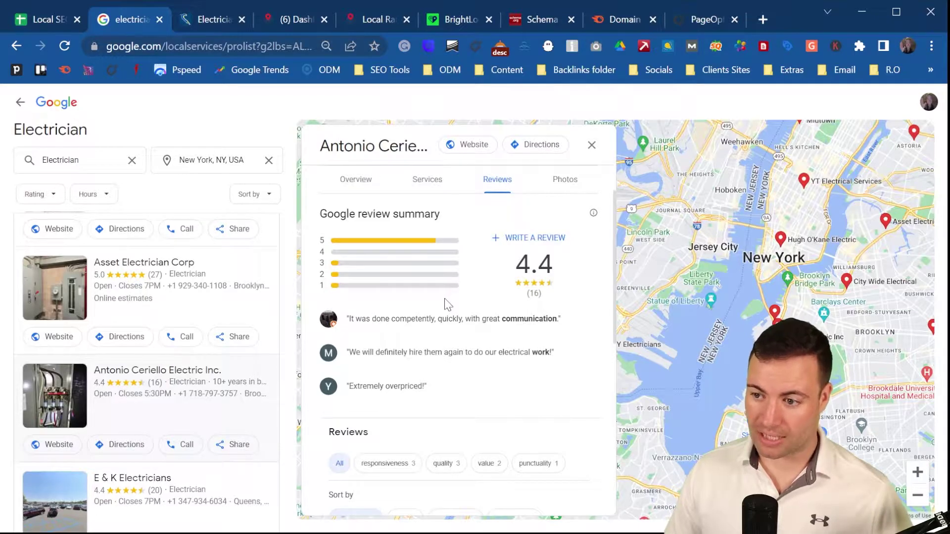
scroll(467, 312, "down", 4)
left_click(515, 295)
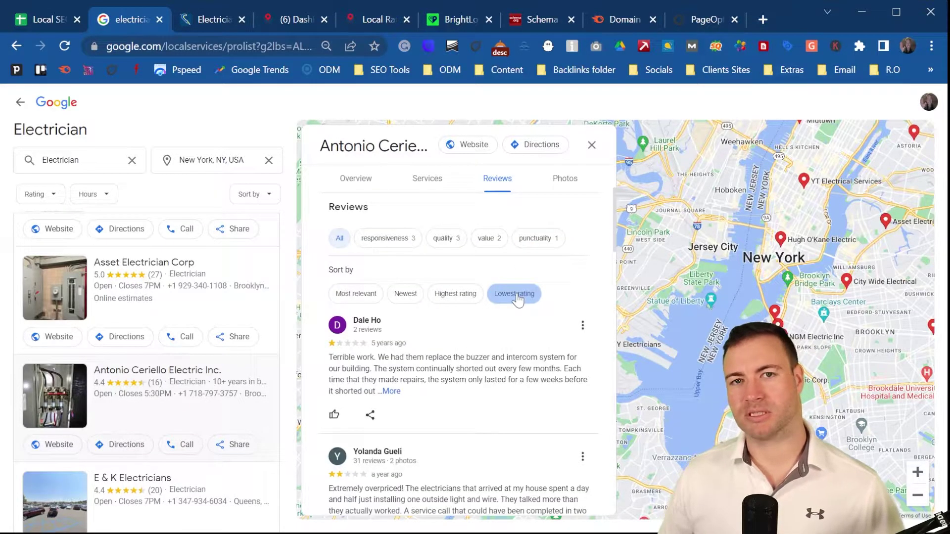
scroll(426, 347, "down", 10)
scroll(427, 353, "down", 7)
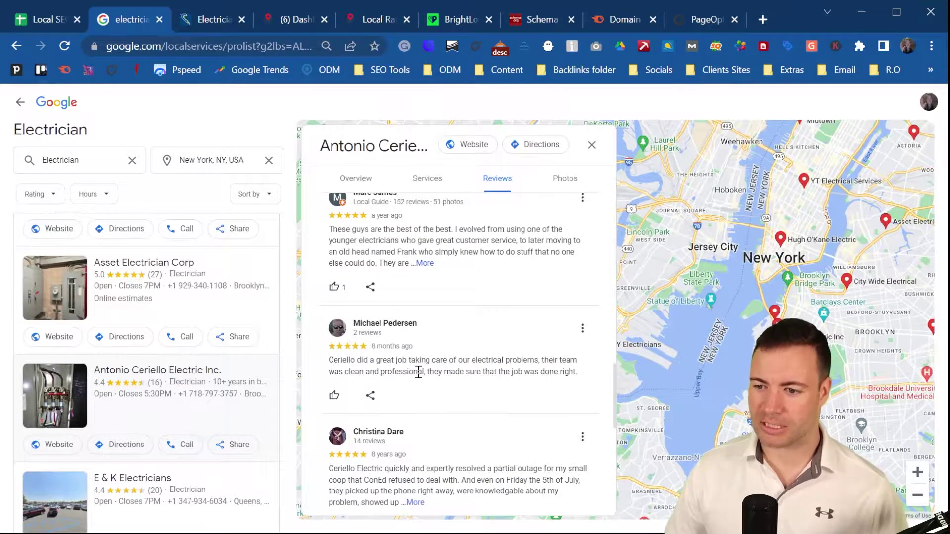
scroll(418, 372, "down", 7)
scroll(401, 364, "down", 6)
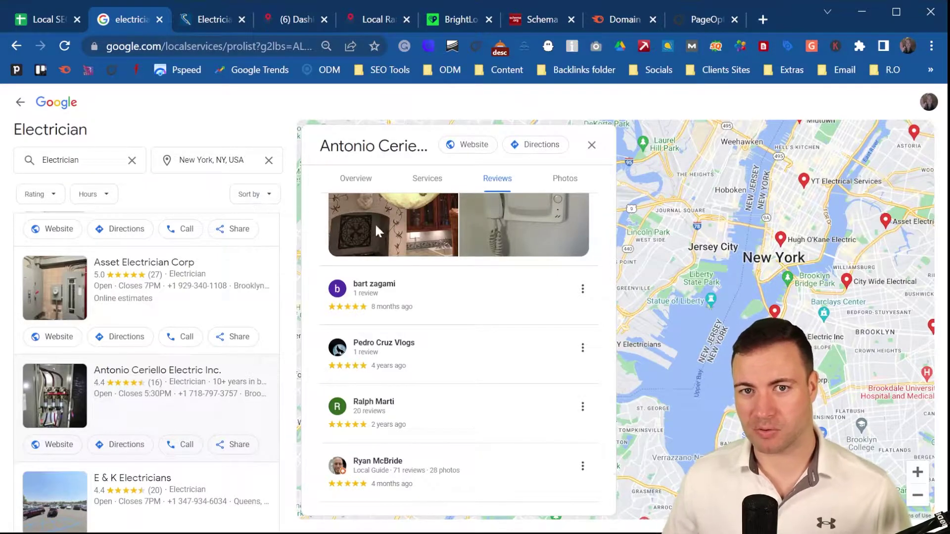
scroll(464, 327, "up", 1)
scroll(464, 327, "up", 20)
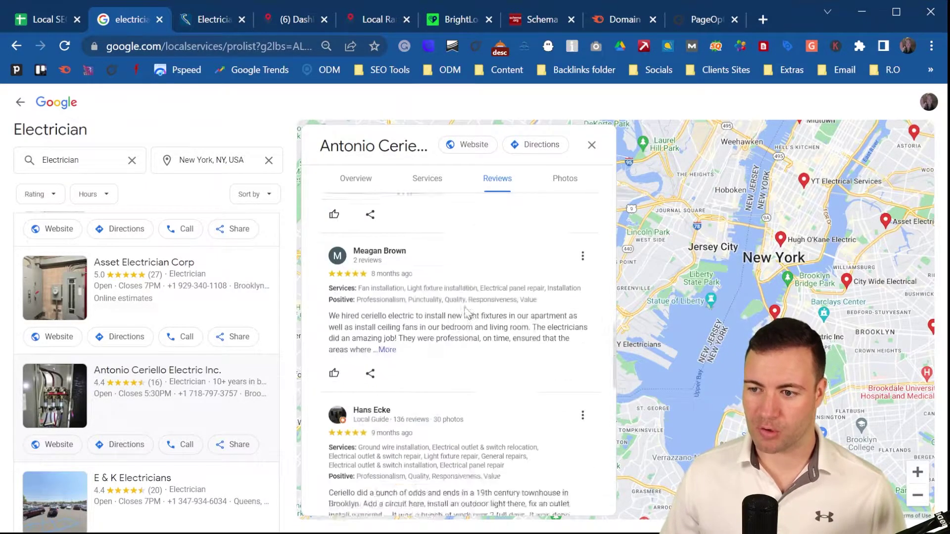
Examine the photos on Ceriello's listing for their number, subject and quality
left_click(574, 176)
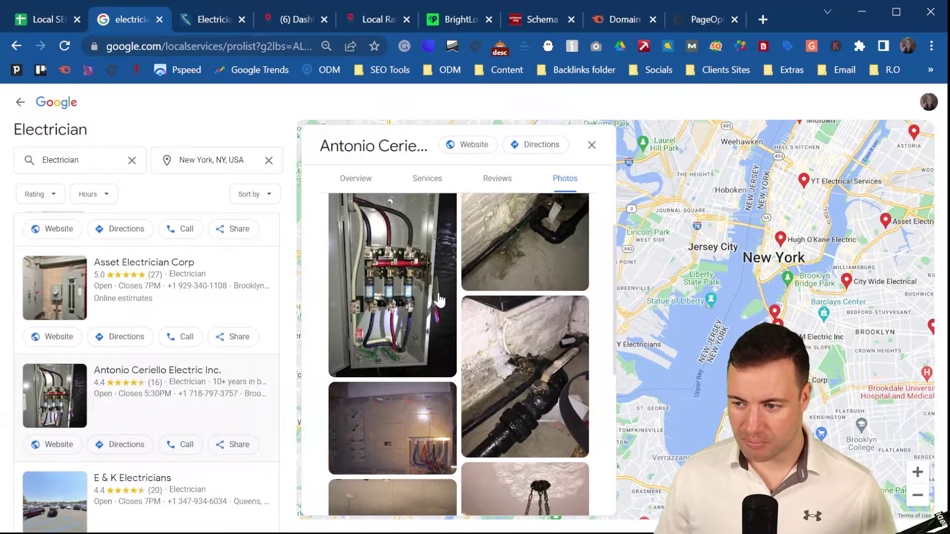
scroll(439, 301, "down", 10)
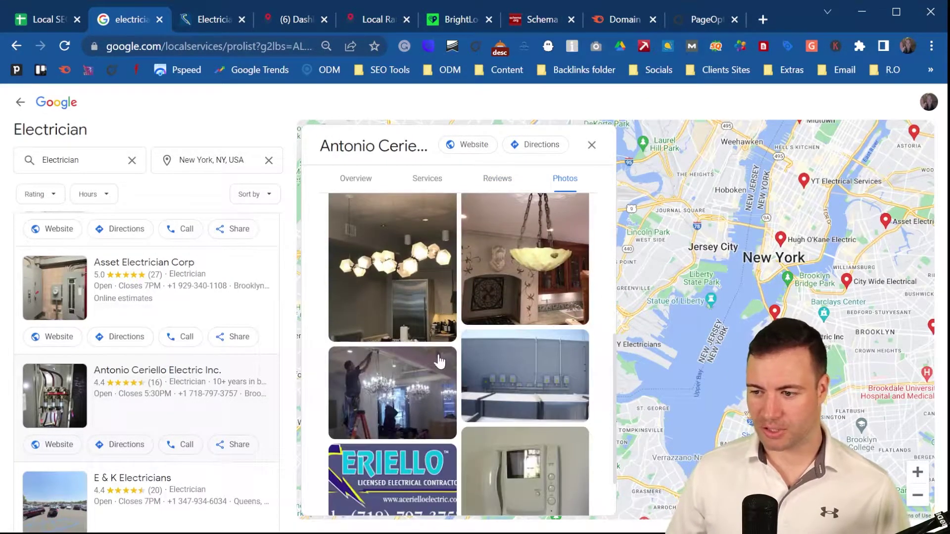
scroll(441, 359, "down", 3)
scroll(475, 346, "up", 6)
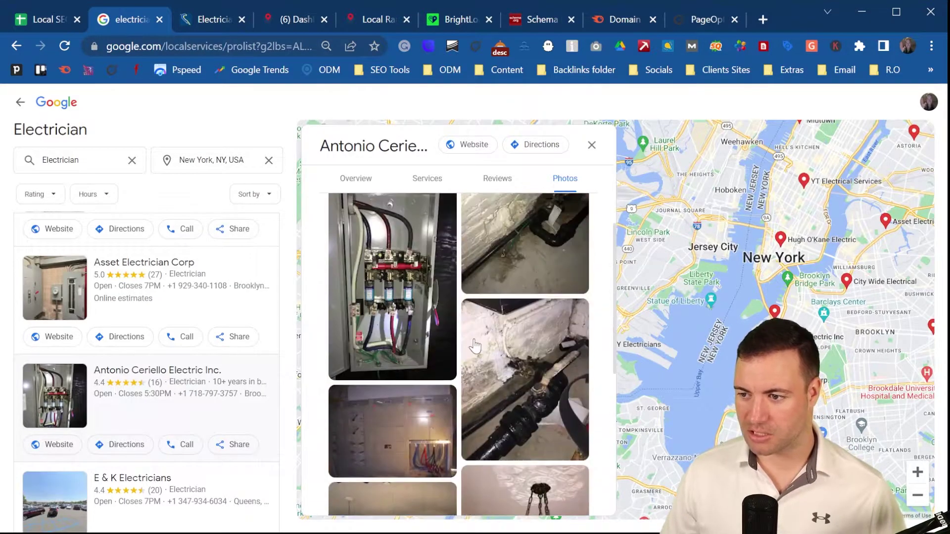
scroll(476, 346, "up", 5)
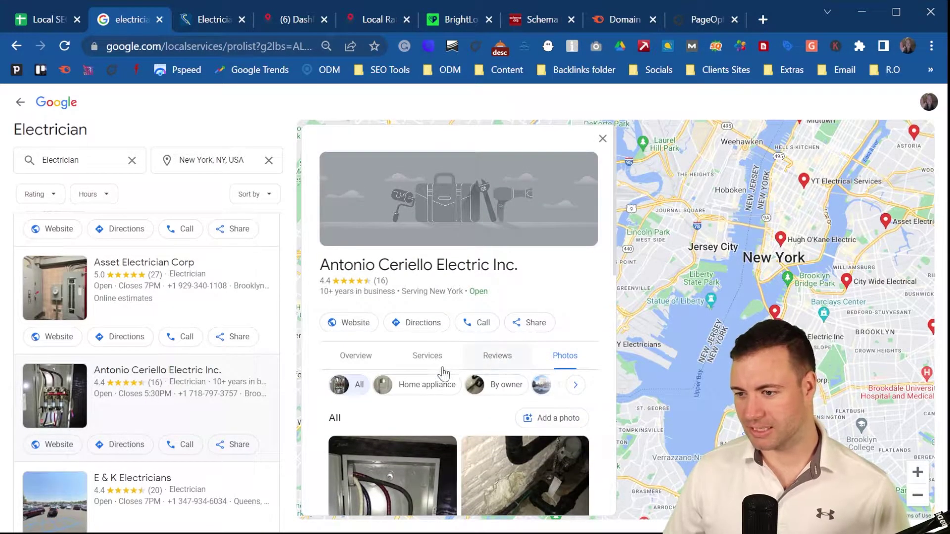
scroll(449, 373, "down", 10)
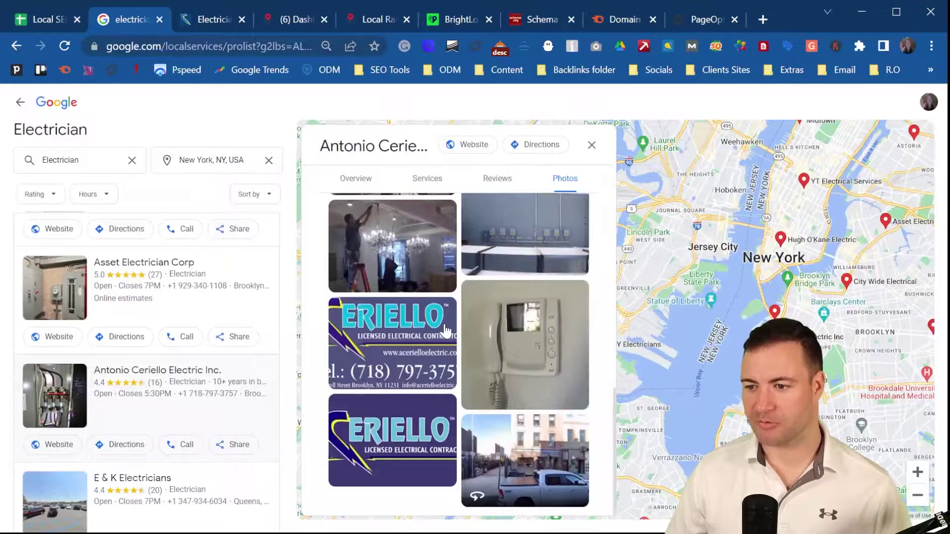
scroll(453, 352, "down", 10)
scroll(445, 331, "up", 10)
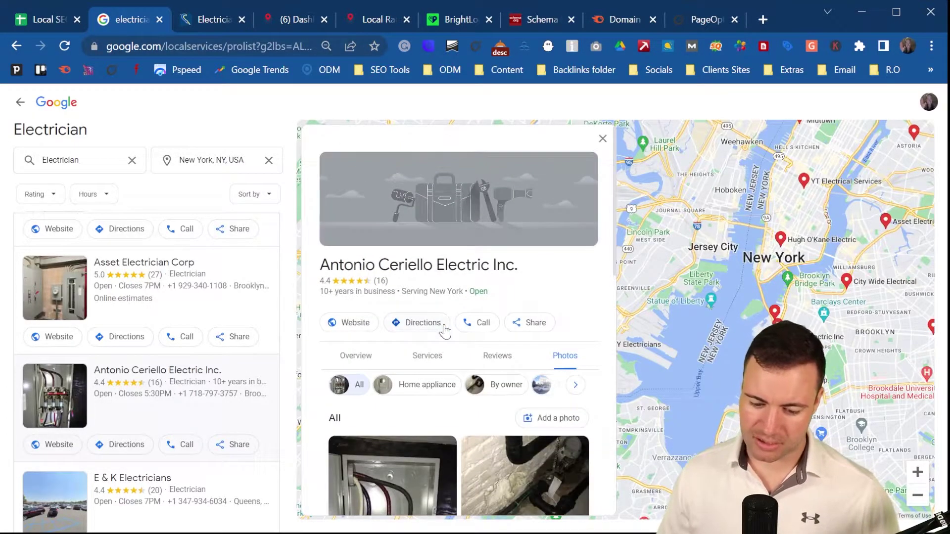
In the Local SEO Checklist, comment on the Review GBP Listing task with "Need review, we need more pictures, Clean up services."
left_click(43, 19)
scroll(253, 315, "down", 2)
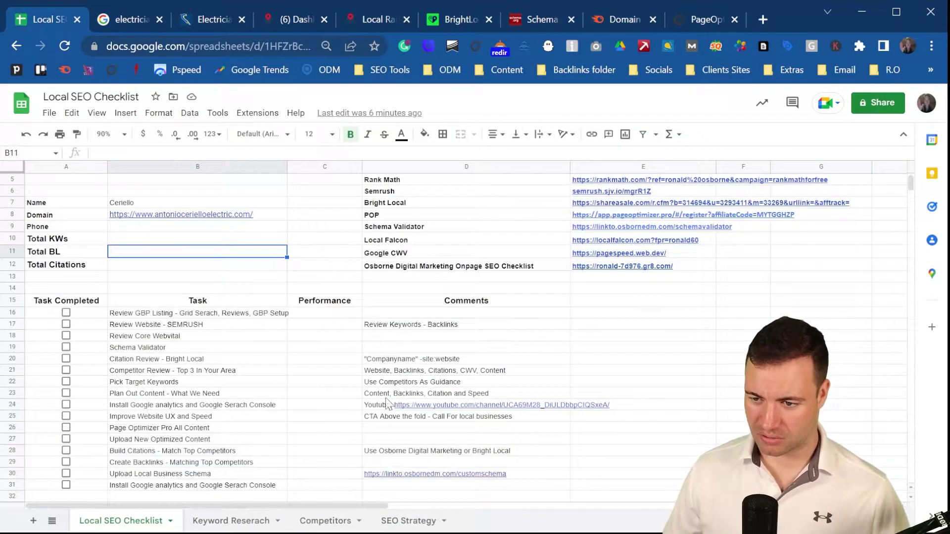
left_click(424, 313)
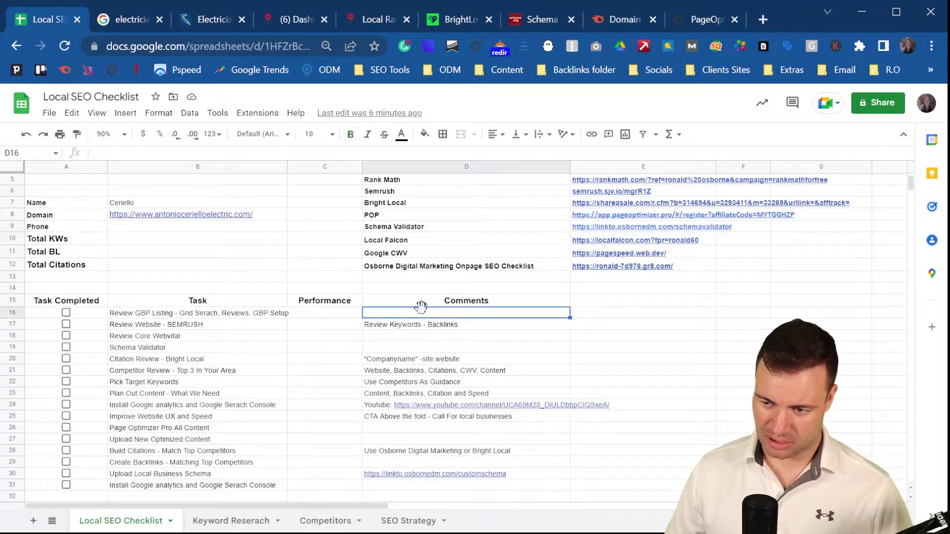
type("Need review")
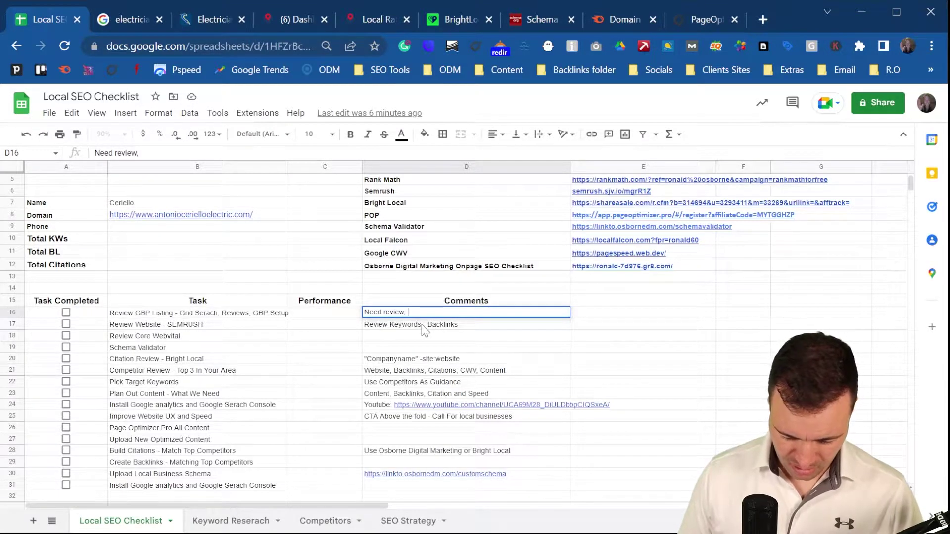
type(", we need more pictures, Clean up services.")
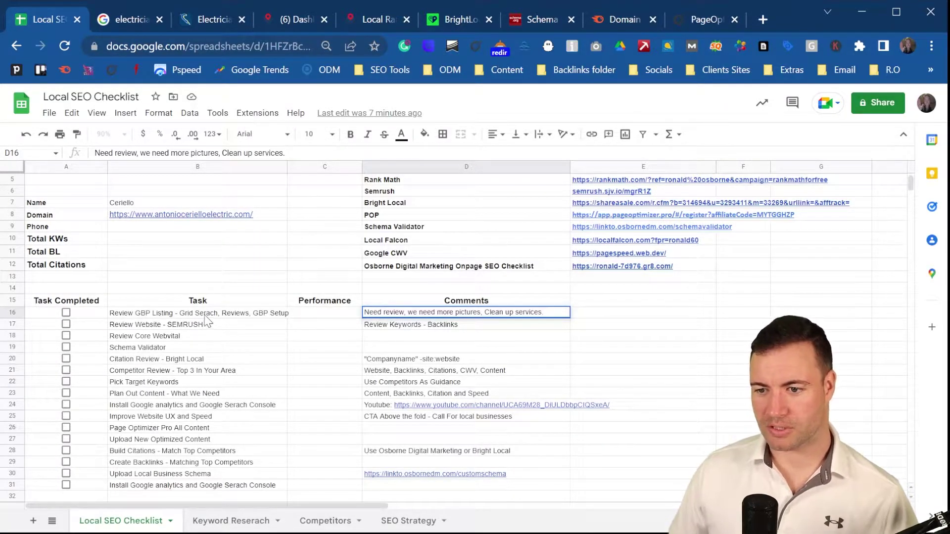
Bring up the Local Falcon home page and enlarge it to view its local rank grid example
left_click(369, 16)
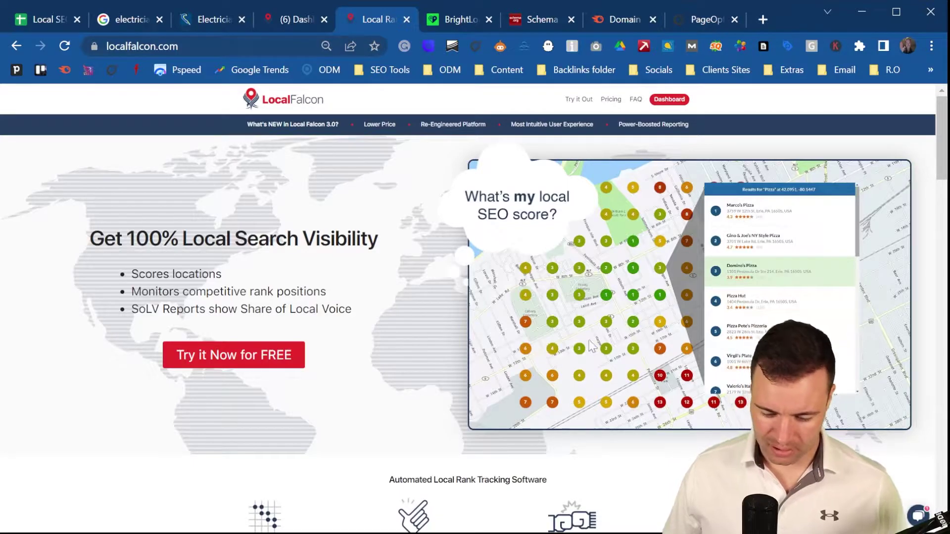
key("ctrl+plus")
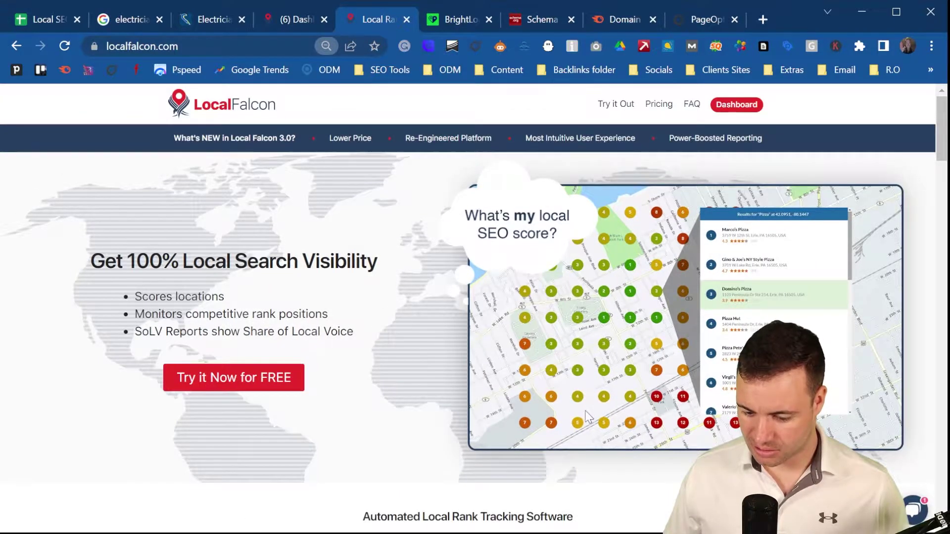
key("ctrl+plus")
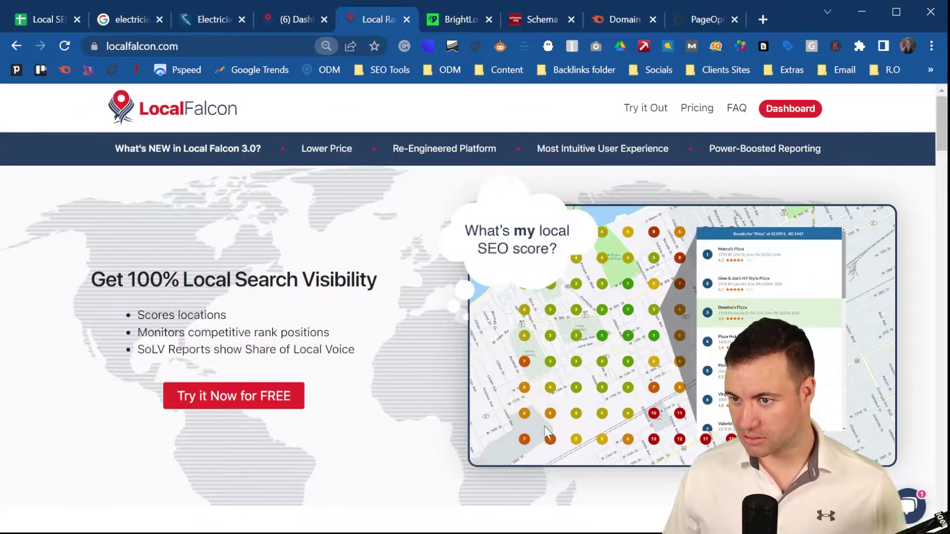
key("ctrl+minus")
key("ctrl+plus")
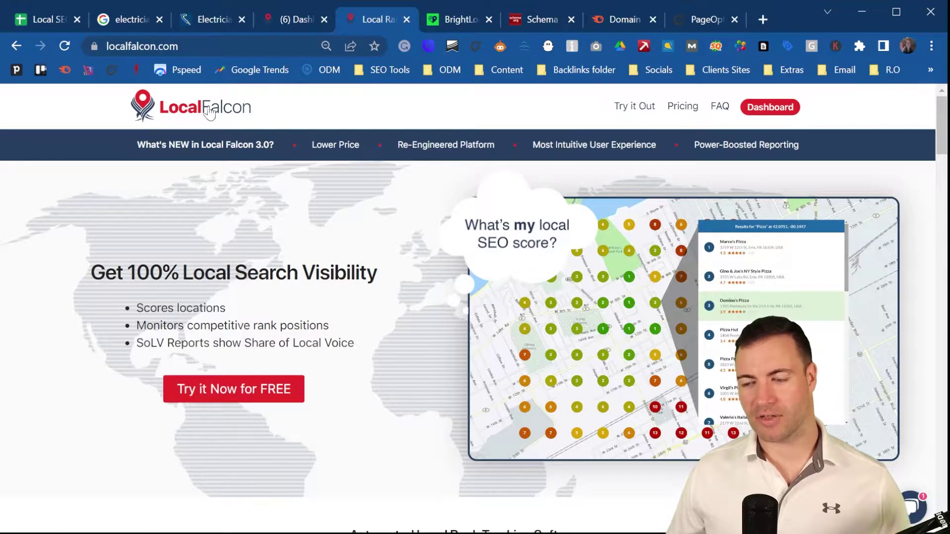
Check Ceriello's website and Google listing again, and return to the Local Falcon home page
left_click(206, 22)
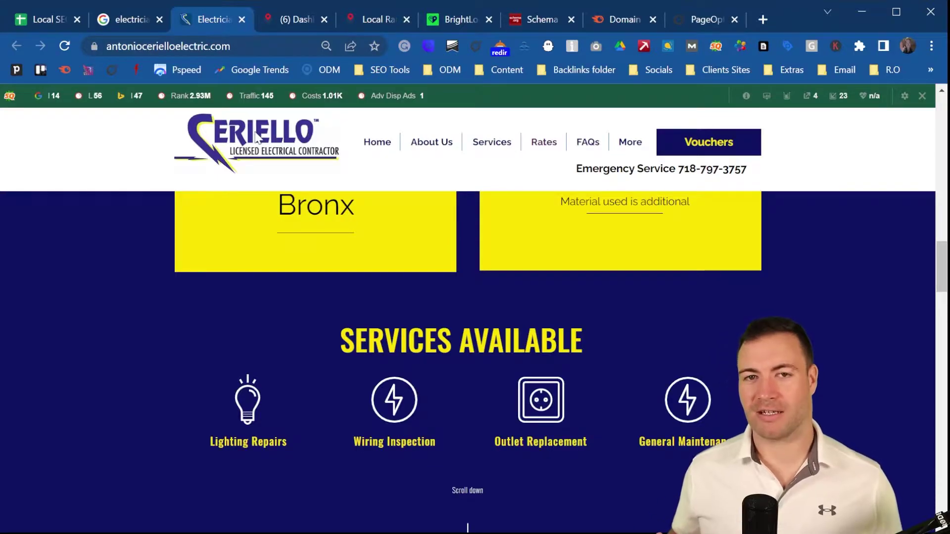
key("ctrl+shift+Tab")
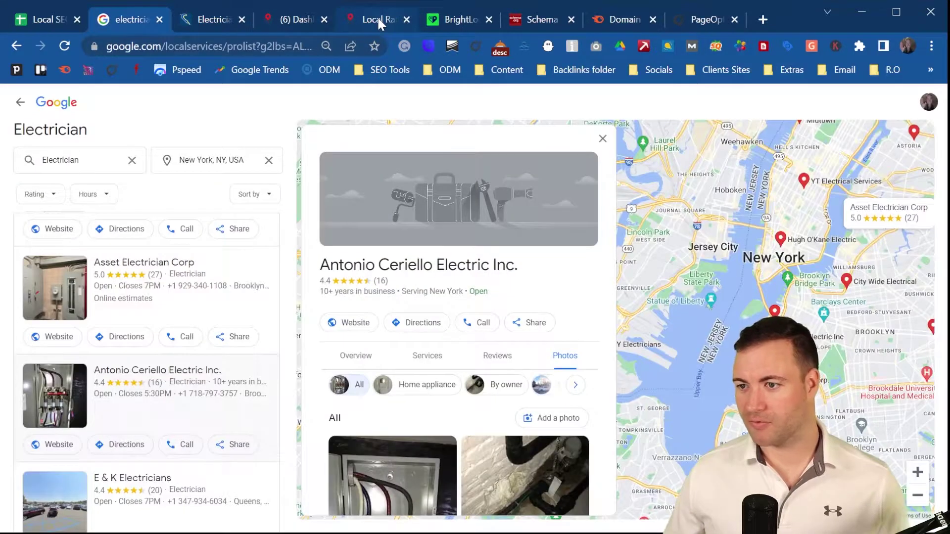
left_click(376, 18)
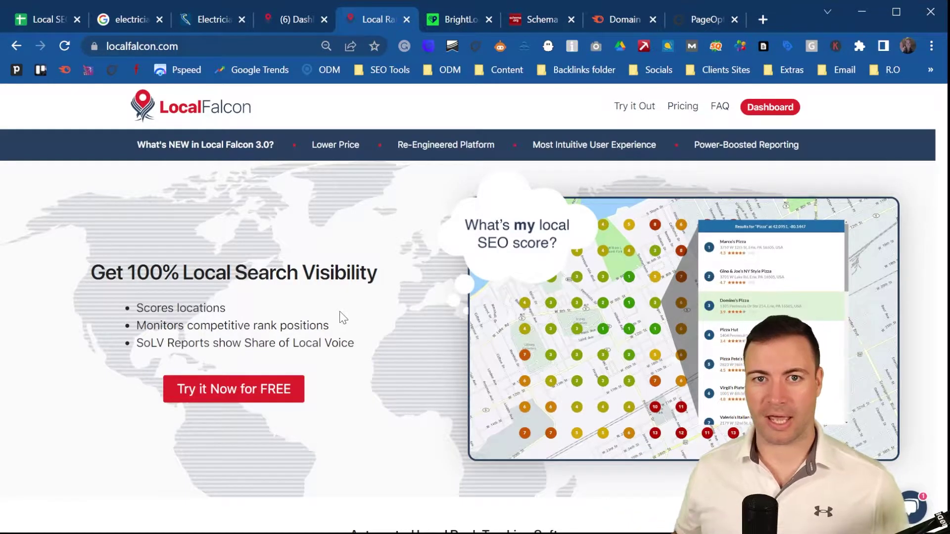
Switch to the BrightLocal website and look over its home page as another local SEO tool
left_click(454, 19)
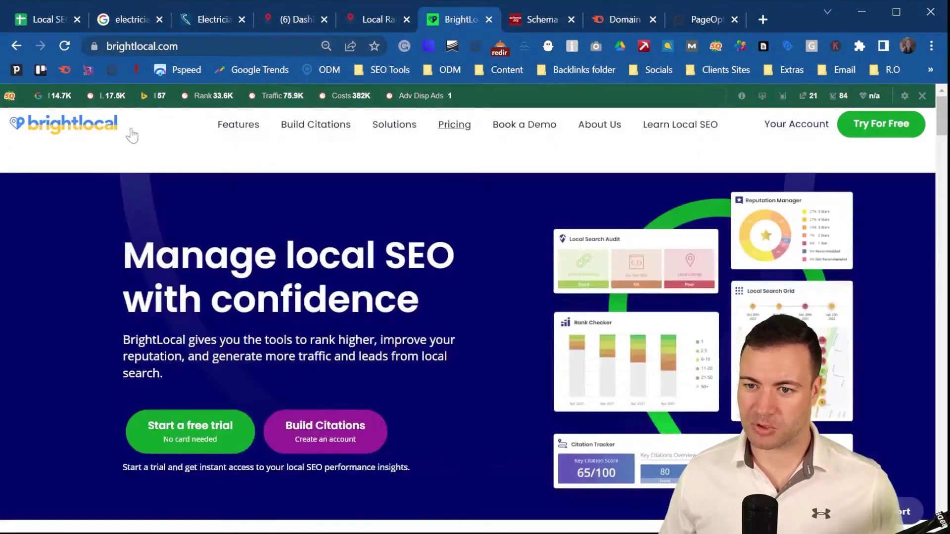
mouse_move(290, 142)
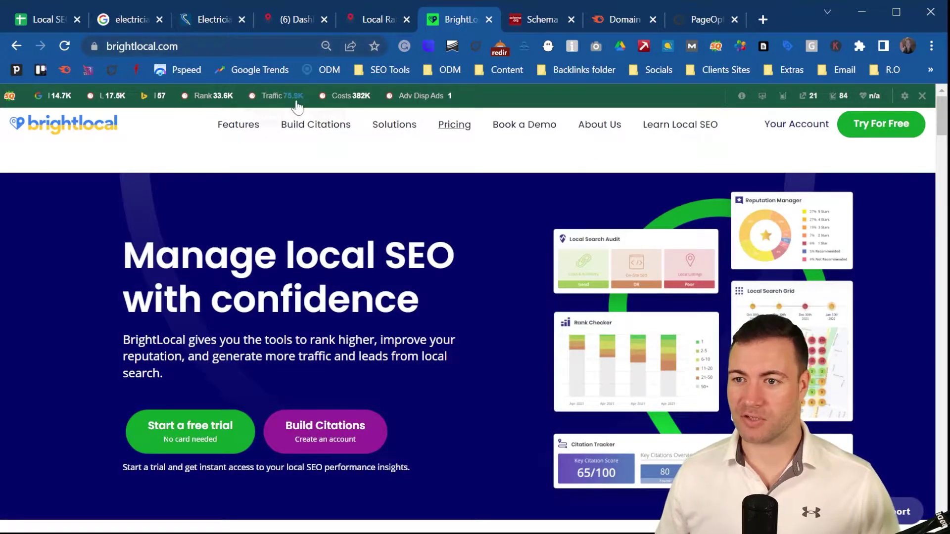
Return to the Local SEO Checklist and review the Bright Local, Local Falcon and free audit entries in the SEO Tool List
left_click(37, 16)
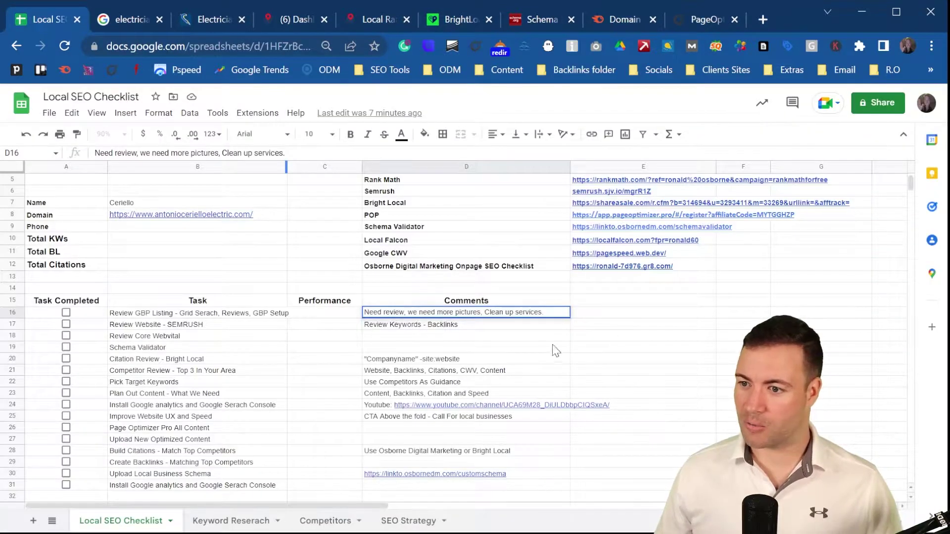
scroll(552, 322, "up", 1)
mouse_move(597, 218)
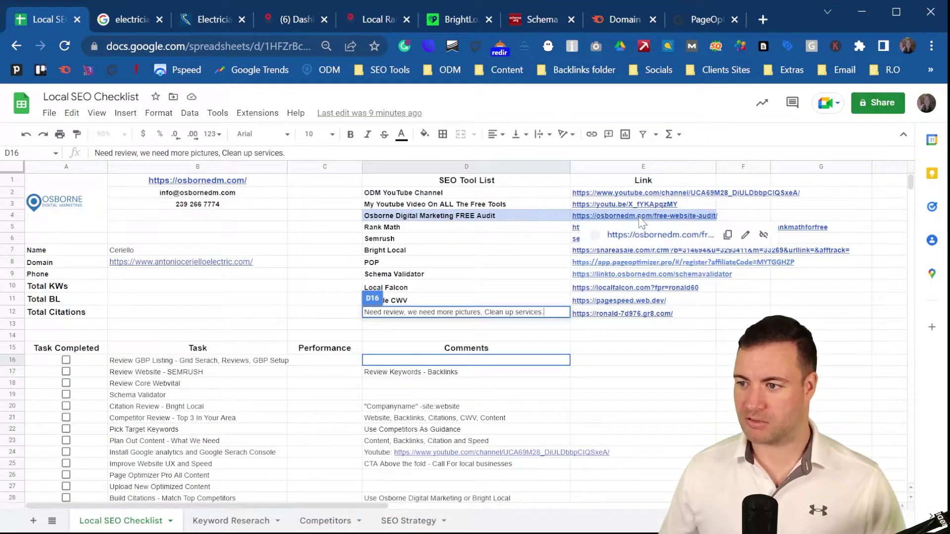
left_click(434, 254)
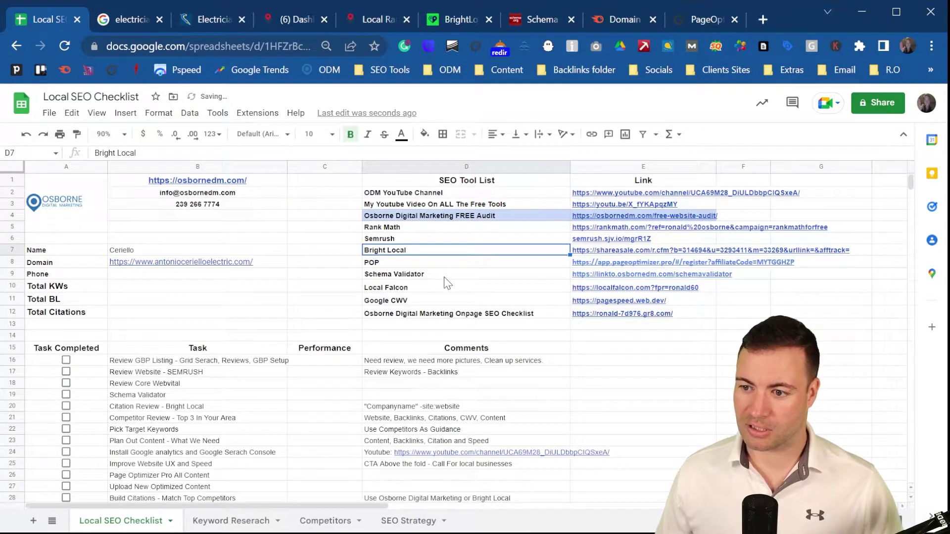
left_click(437, 291)
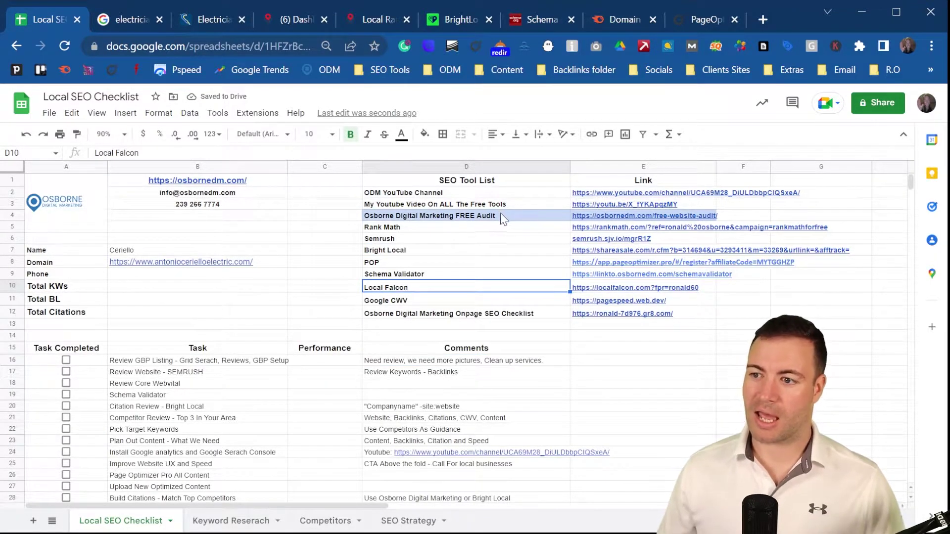
left_click(513, 217)
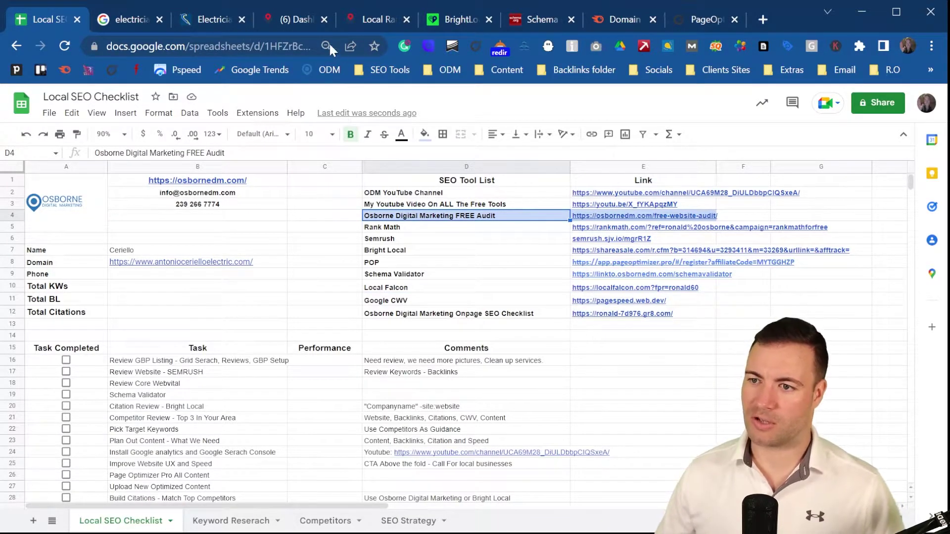
Run a Local Falcon map scan for Antonio Ceriello Electric Inc. with the keyword "Electrician" on a 7 x 7 grid at 3.2 miles
left_click(367, 17)
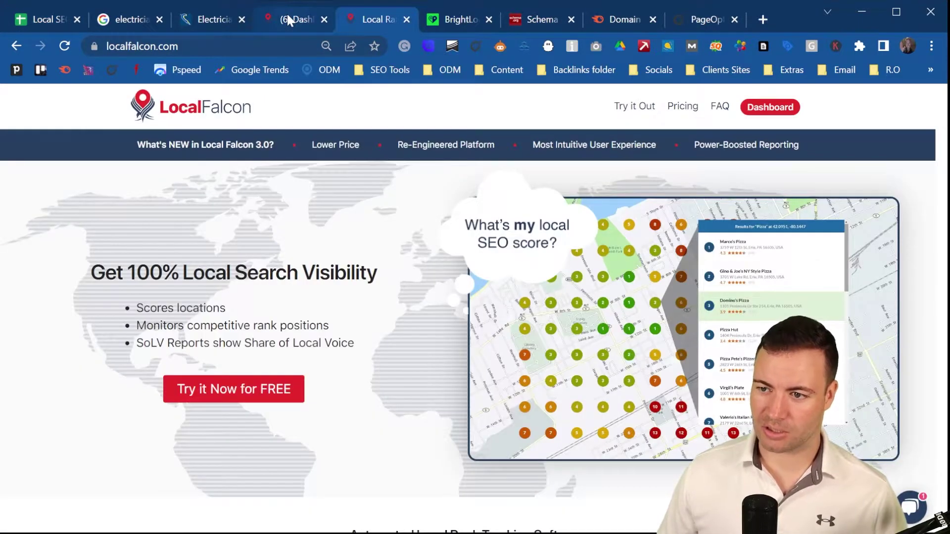
left_click(287, 18)
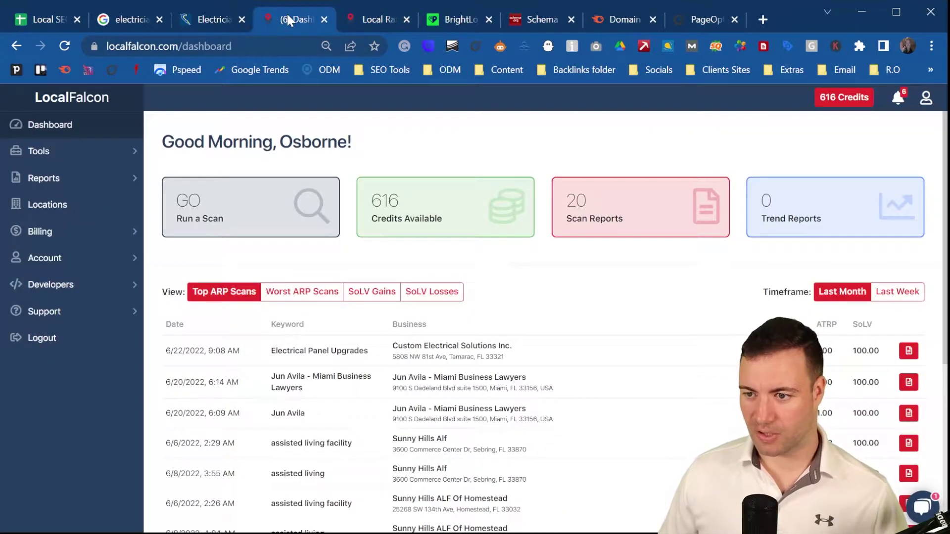
left_click(232, 200)
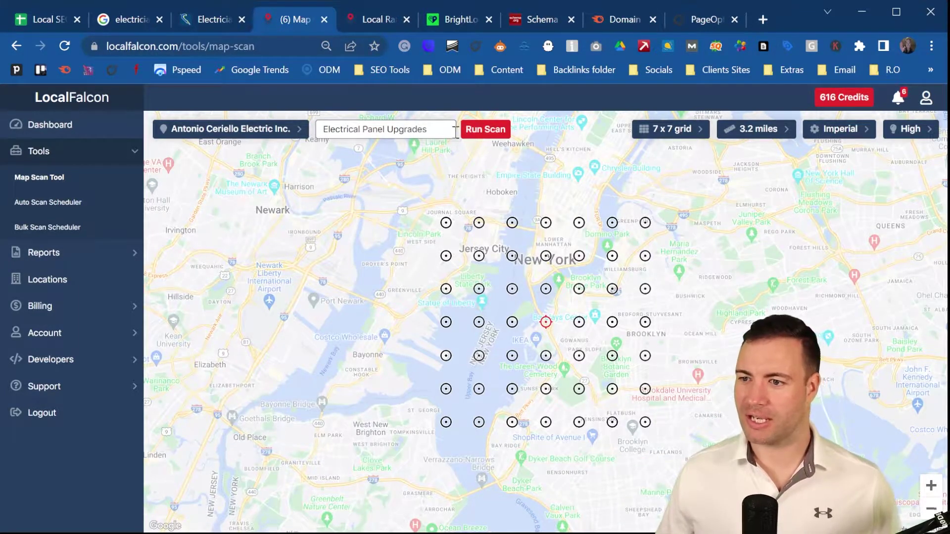
left_click_drag(446, 133, 322, 133)
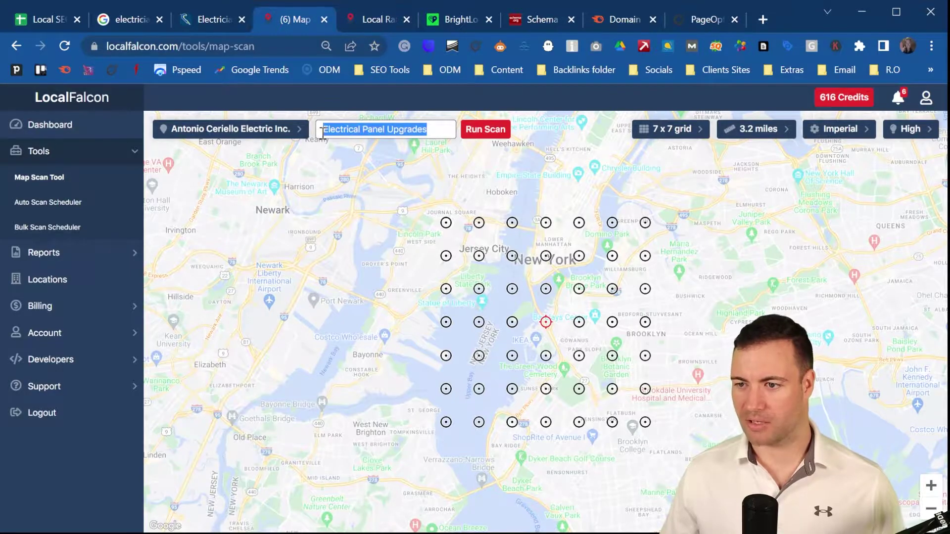
type("Electrician")
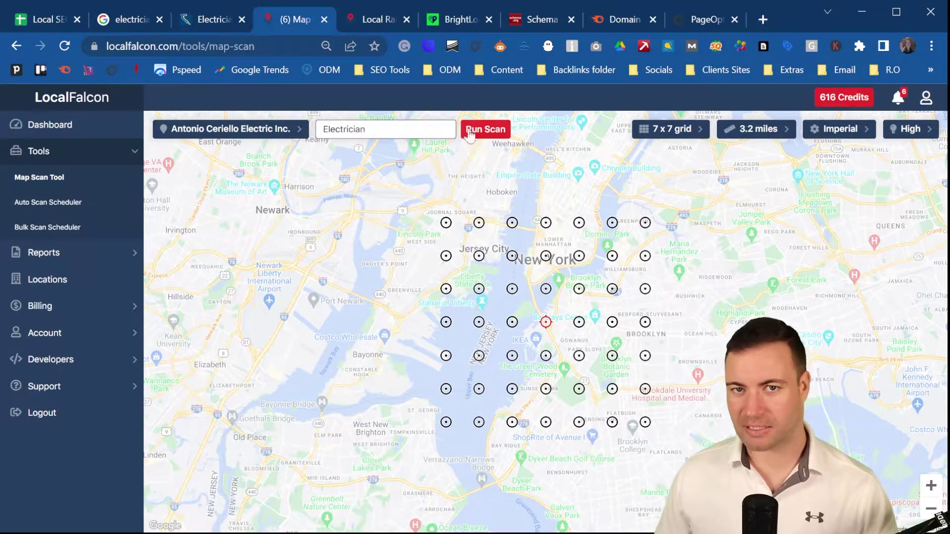
left_click(495, 131)
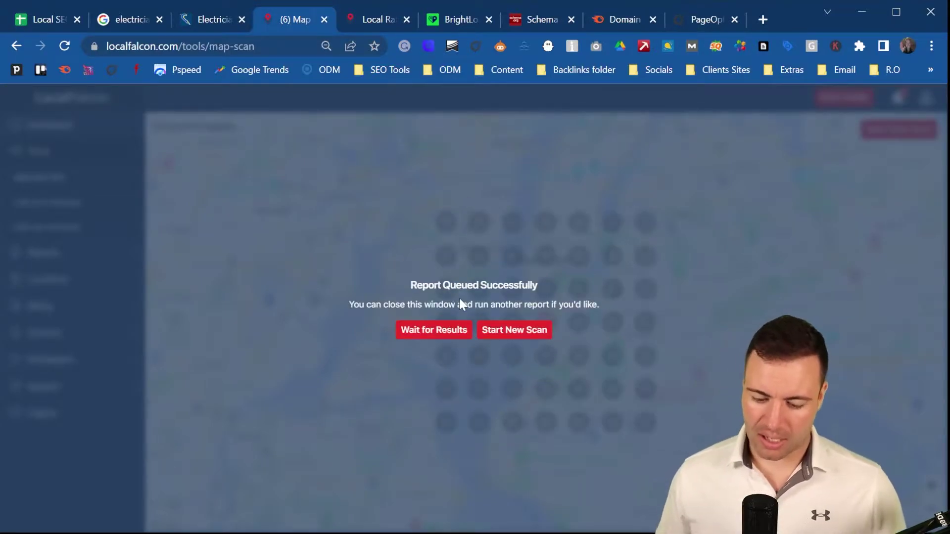
left_click(452, 339)
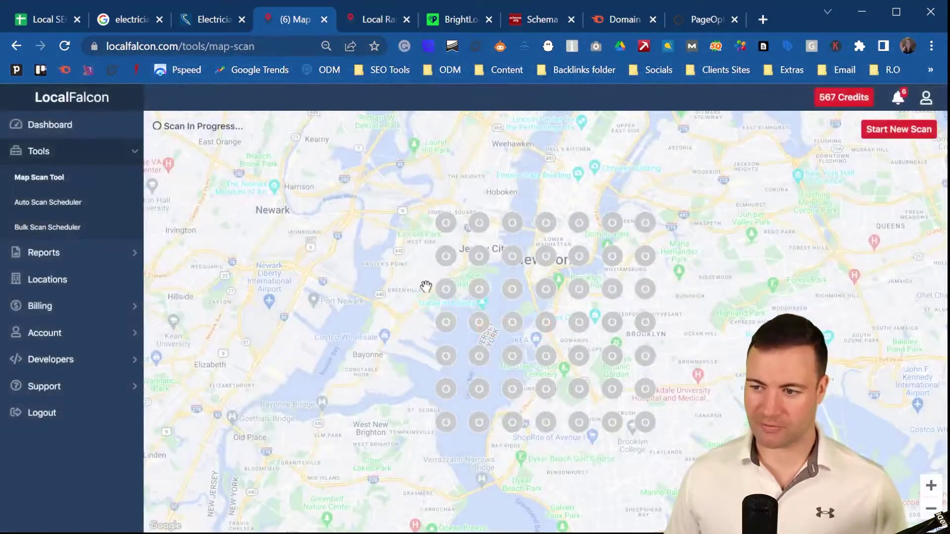
Mark the Review GBP Listing task as completed in the Local SEO Checklist
left_click(20, 20)
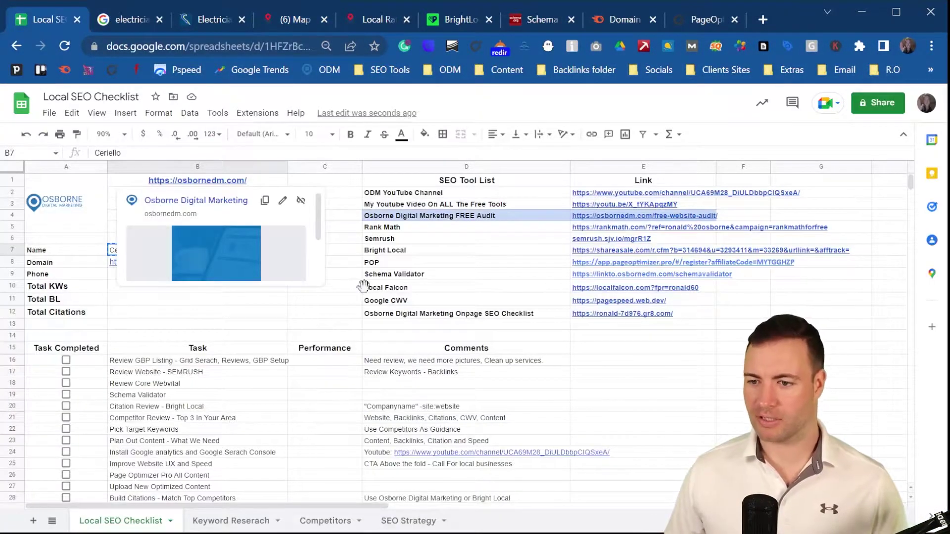
scroll(230, 318, "down", 1)
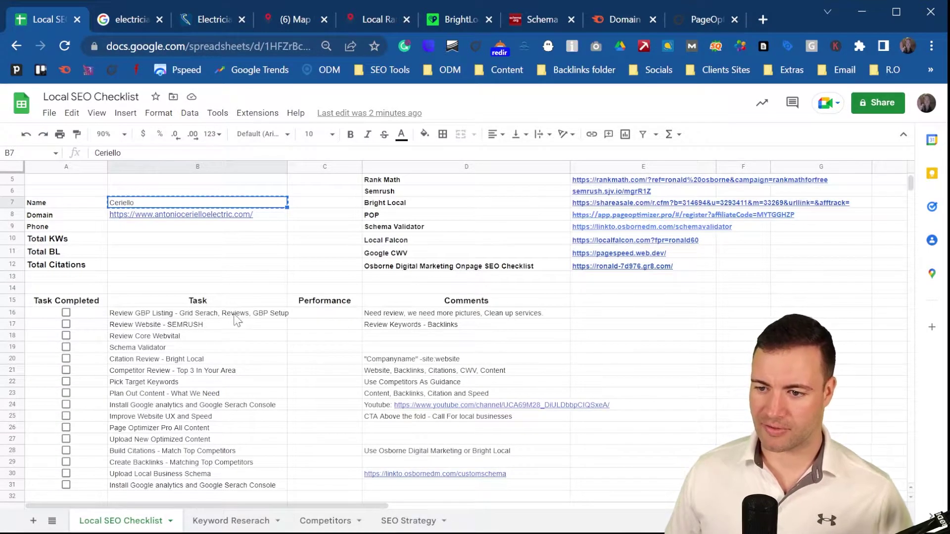
left_click(267, 317)
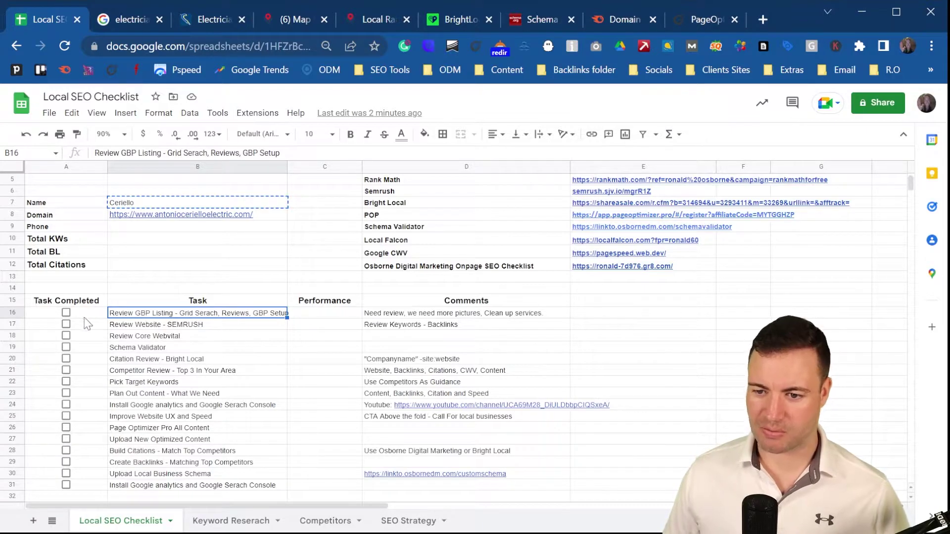
left_click(66, 313)
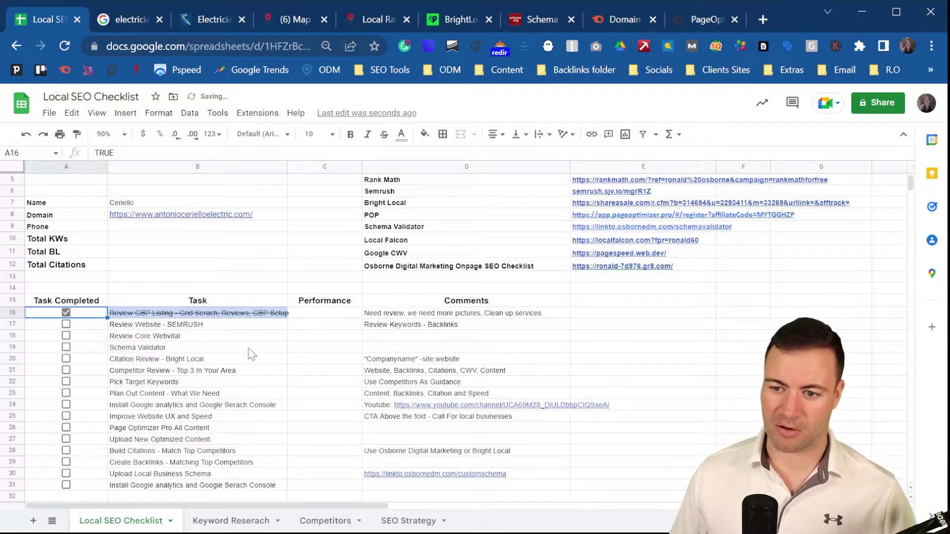
Copy Ceriello's domain from the checklist and enter it in Semrush's Domain Overview for the Review Website task
left_click(218, 325)
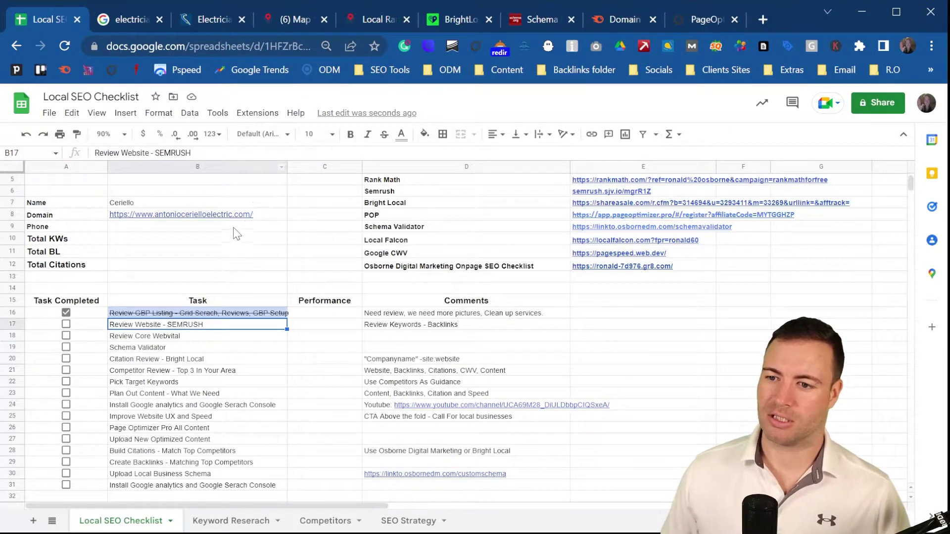
left_click(252, 218)
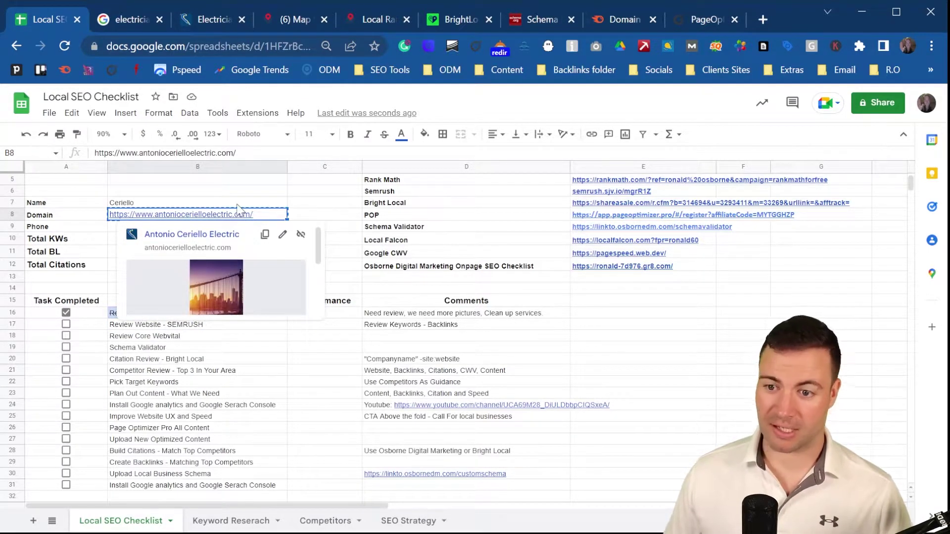
left_click(625, 20)
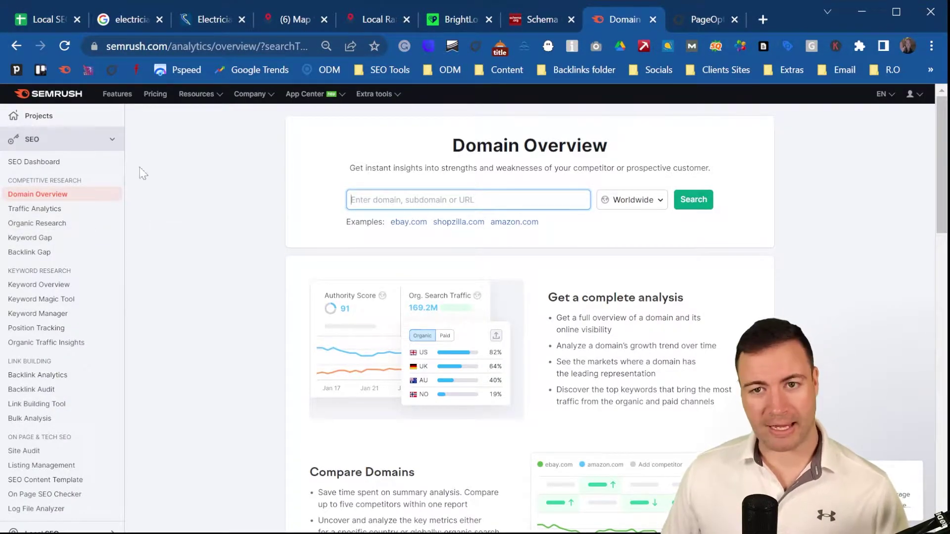
left_click(56, 14)
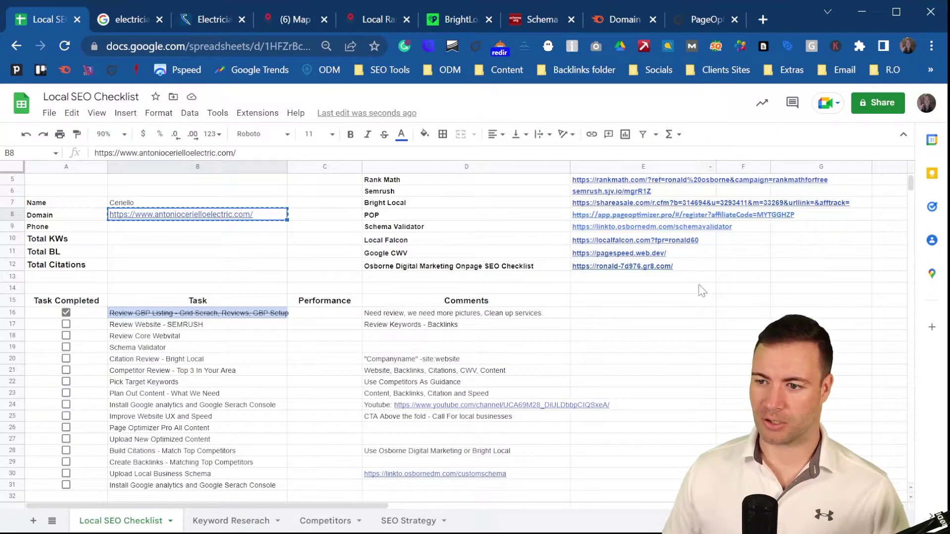
scroll(702, 269, "up", 2)
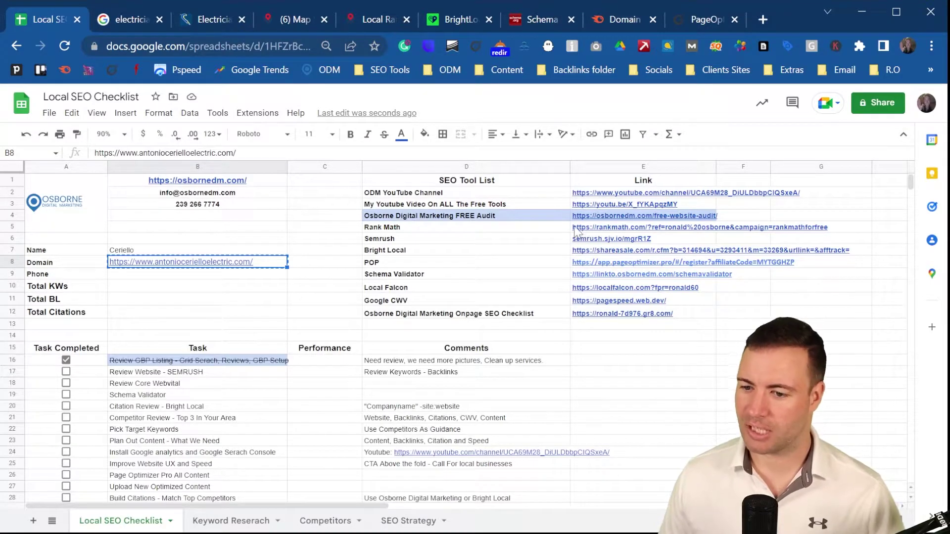
left_click(626, 20)
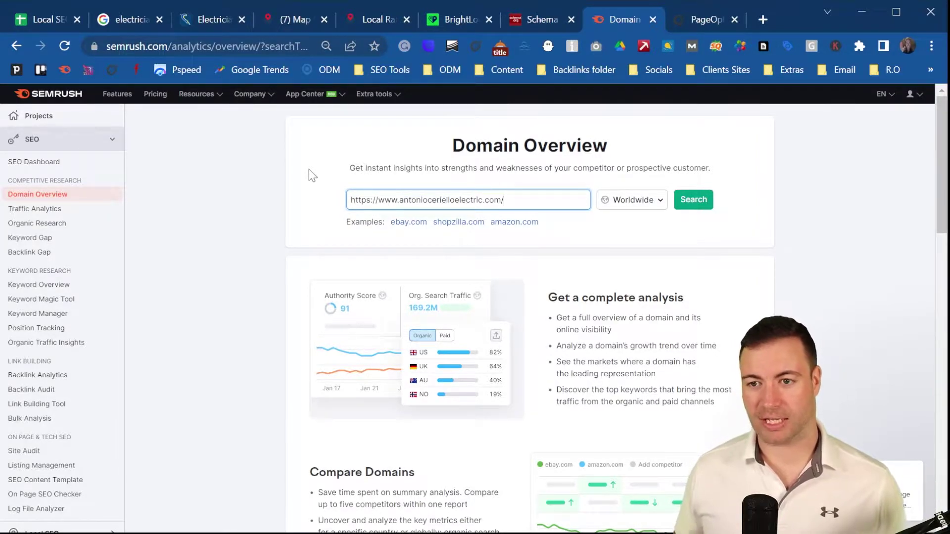
Preview the ODM YouTube channel, free SEO tools video and osbornedm.com links in the checklist
left_click(55, 18)
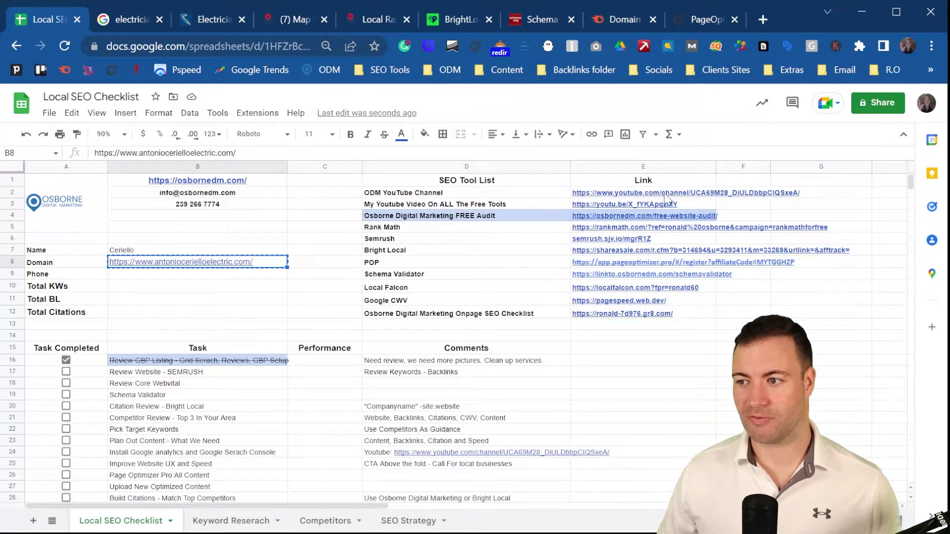
mouse_move(676, 197)
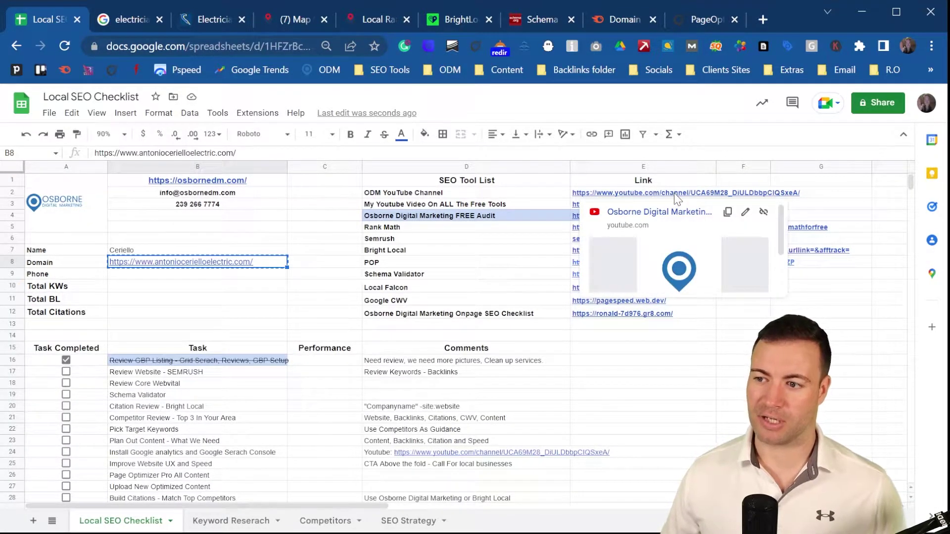
left_click(577, 207)
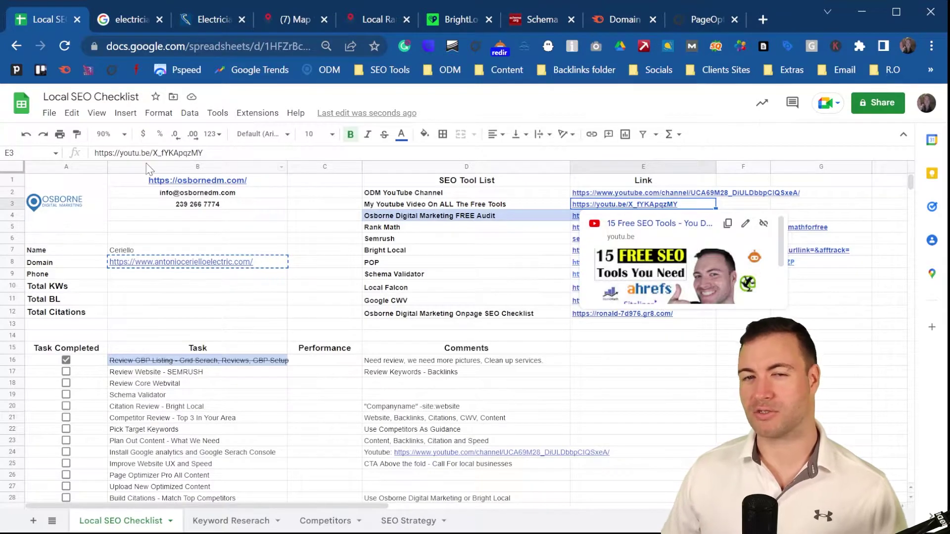
mouse_move(150, 179)
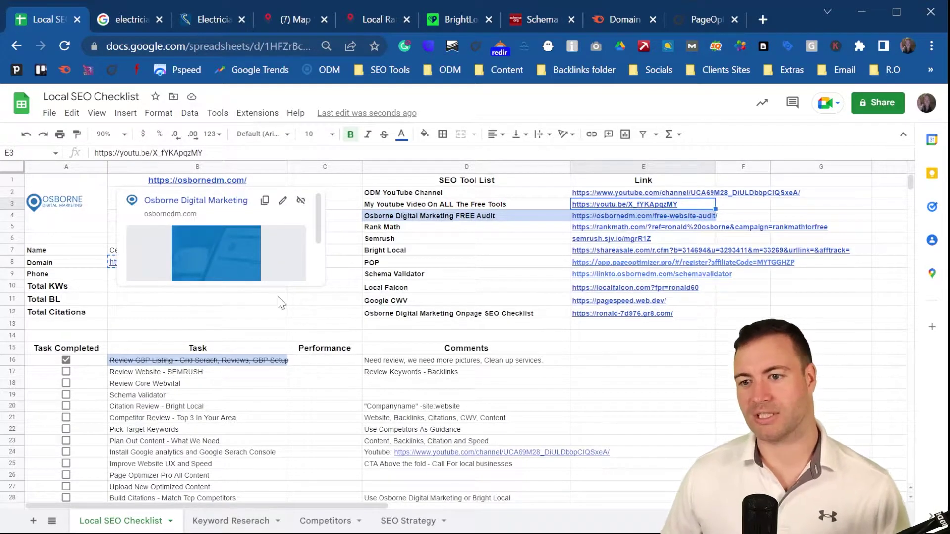
Run the Semrush Domain Overview for Ceriello's website, and select the free website audit link in the checklist's tool list
left_click(623, 18)
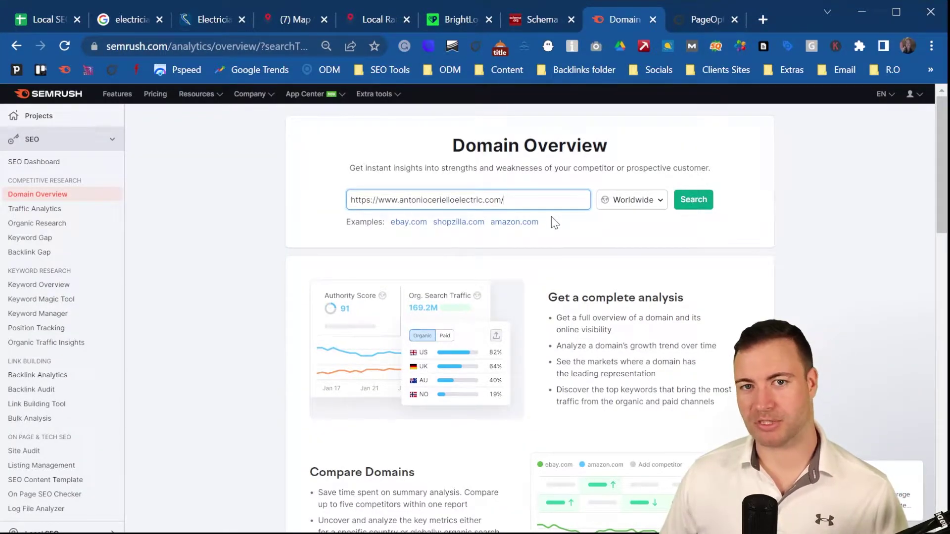
key("Return")
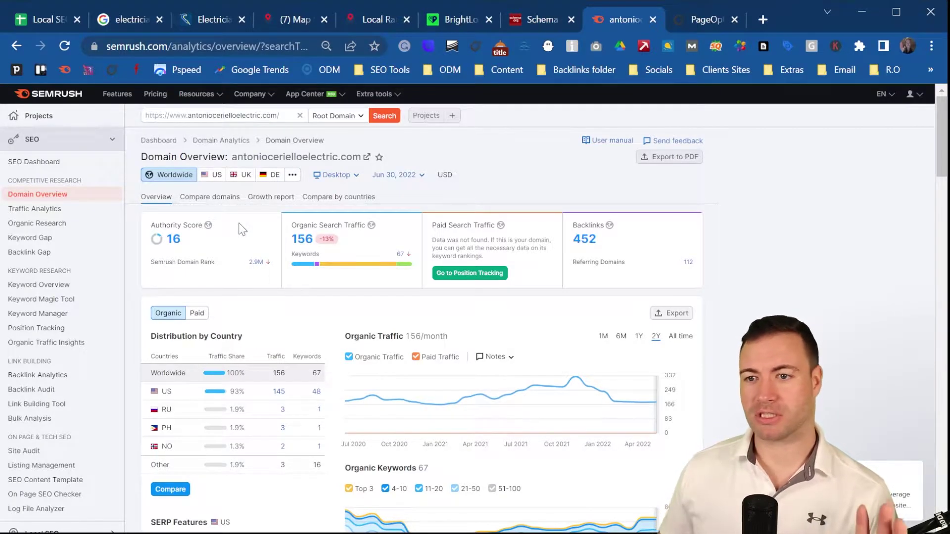
left_click(35, 20)
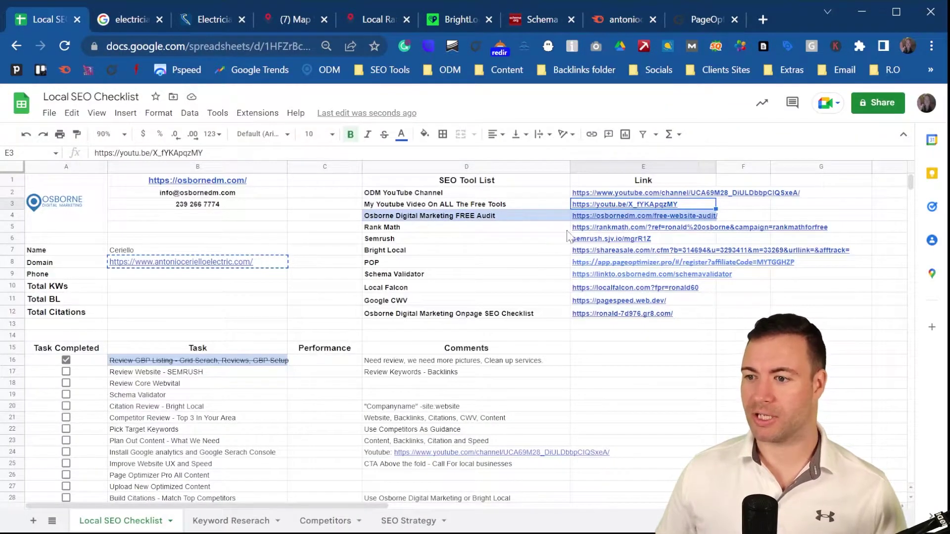
left_click(610, 216)
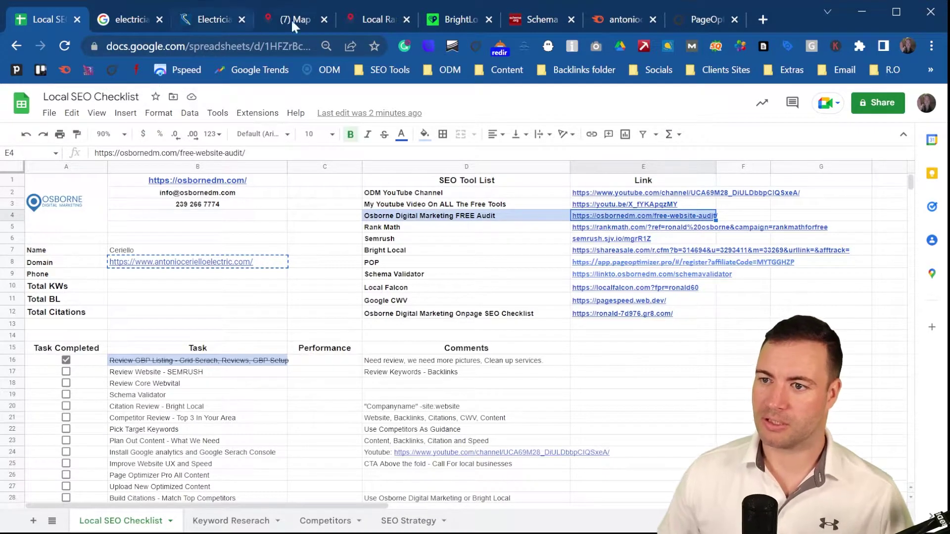
Look up the backlink total in Semrush and record 452 as Total BL in the checklist
left_click(627, 18)
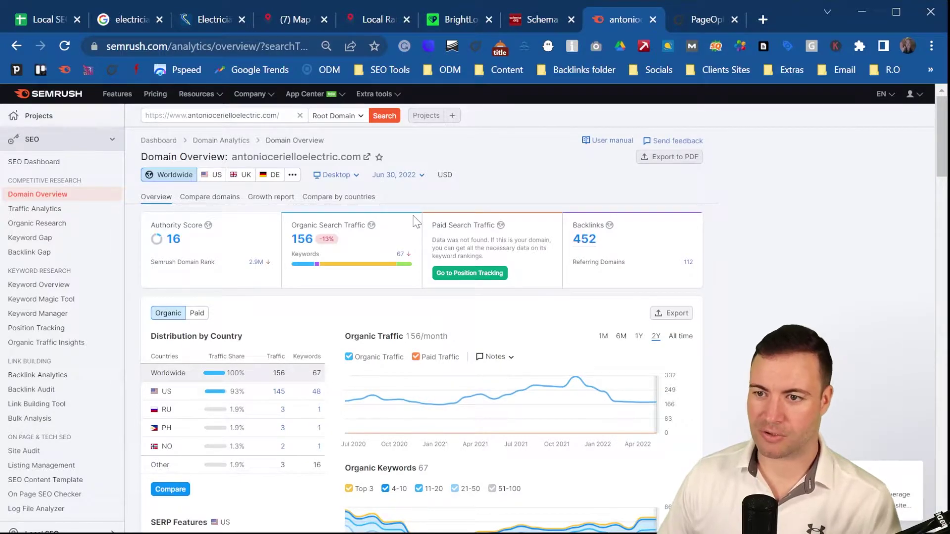
left_click(40, 19)
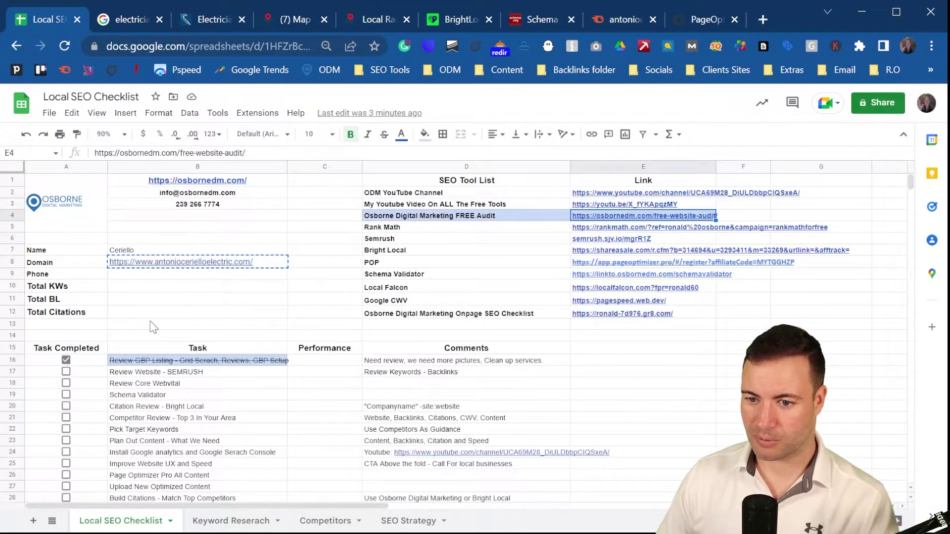
left_click(147, 301)
type("452")
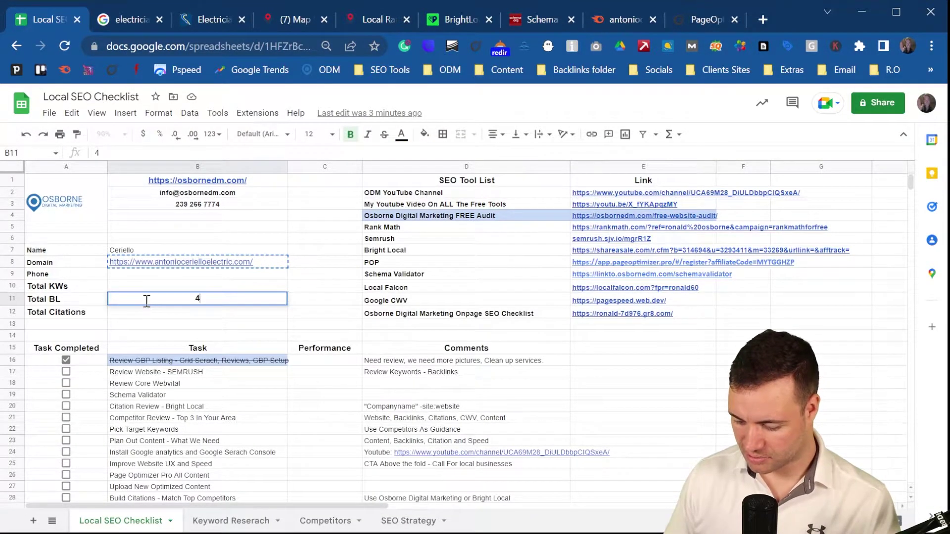
Look up the US top organic keyword count in Semrush's Domain Overview and record 48 as Total KWs in the checklist
left_click(145, 286)
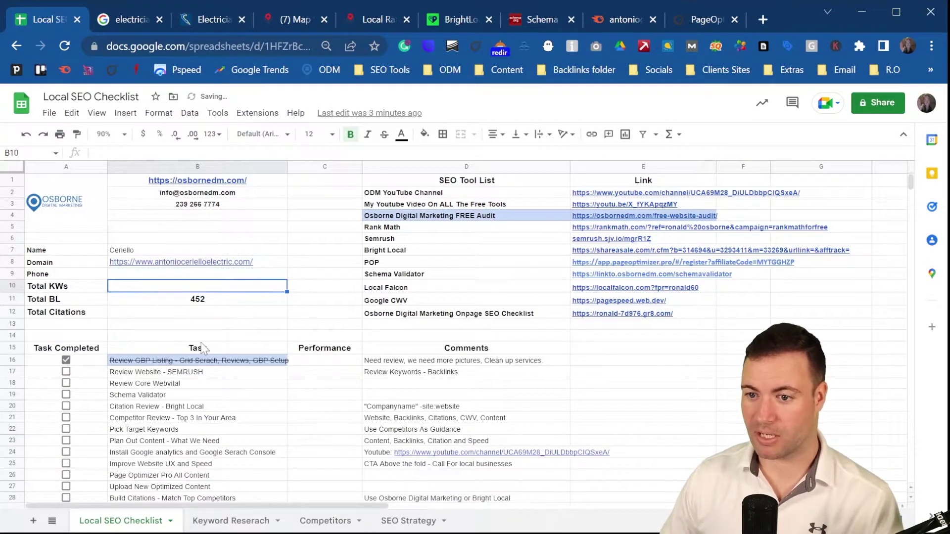
left_click(623, 12)
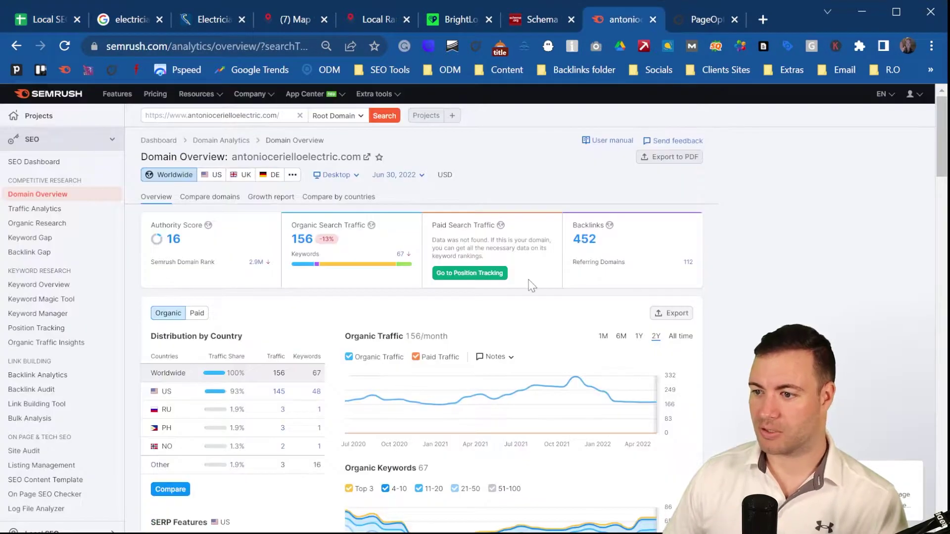
scroll(501, 292, "down", 8)
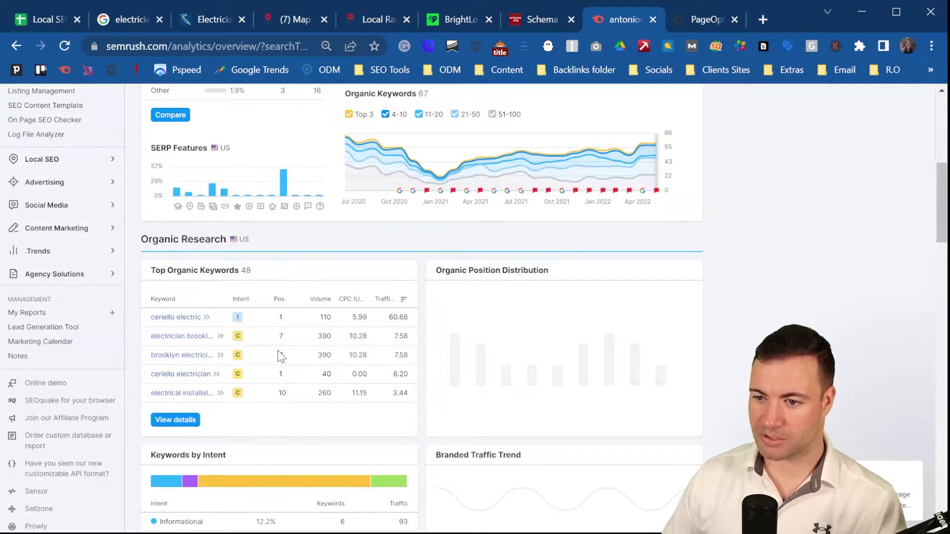
double_click(244, 270)
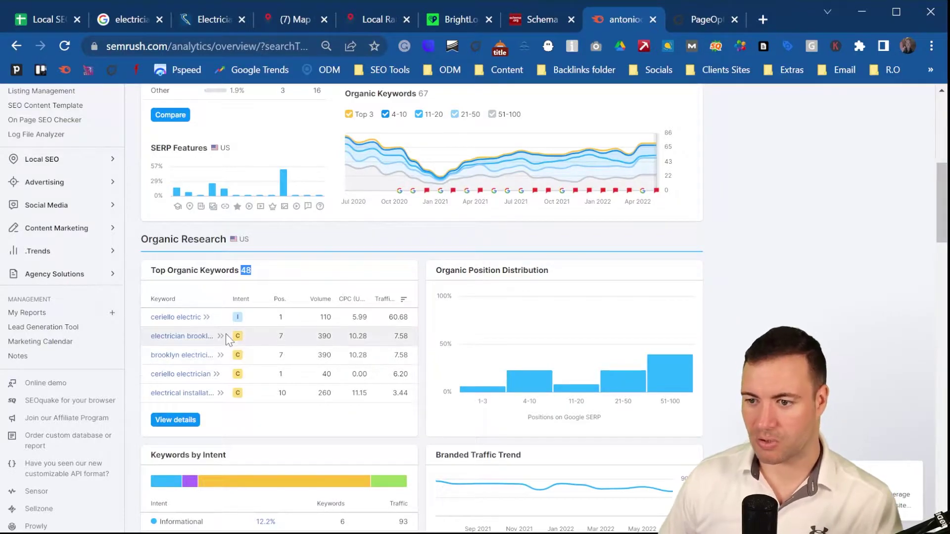
left_click(37, 15)
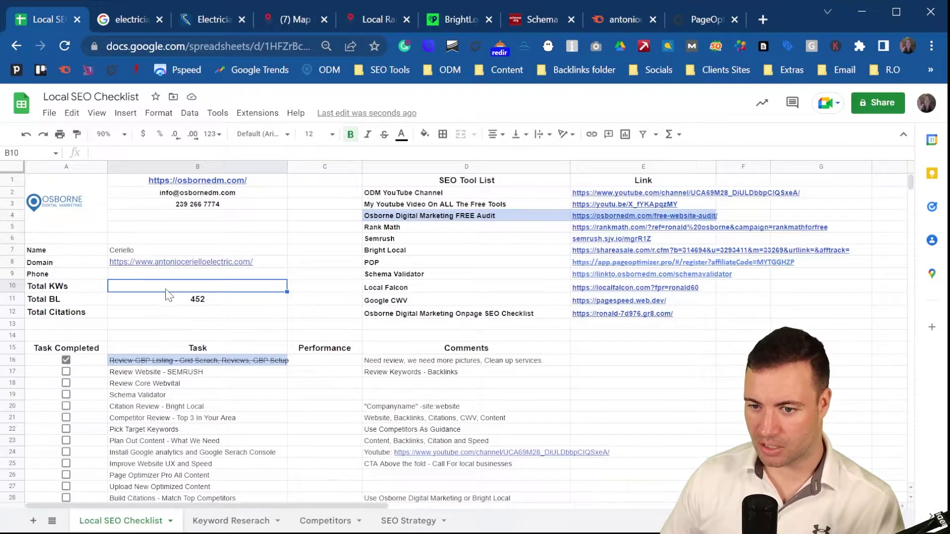
type("48")
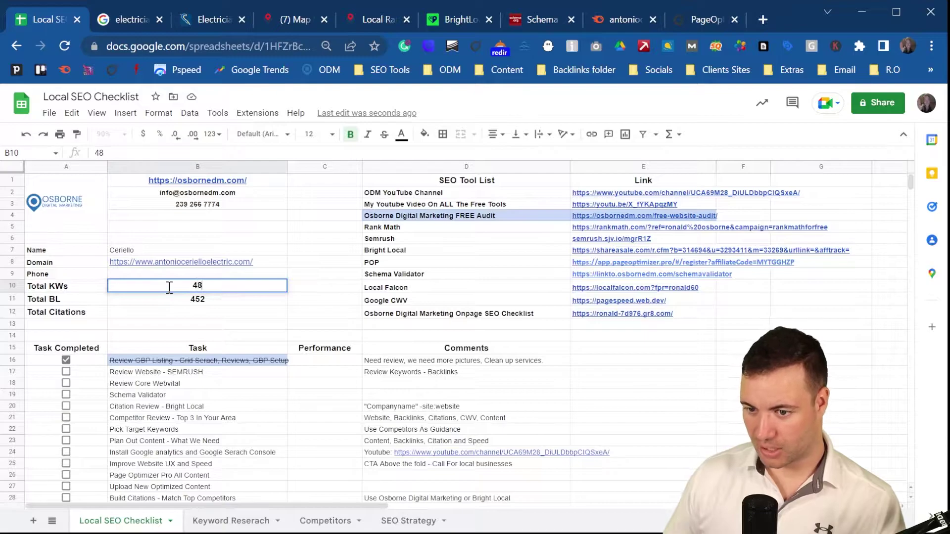
left_click(191, 316)
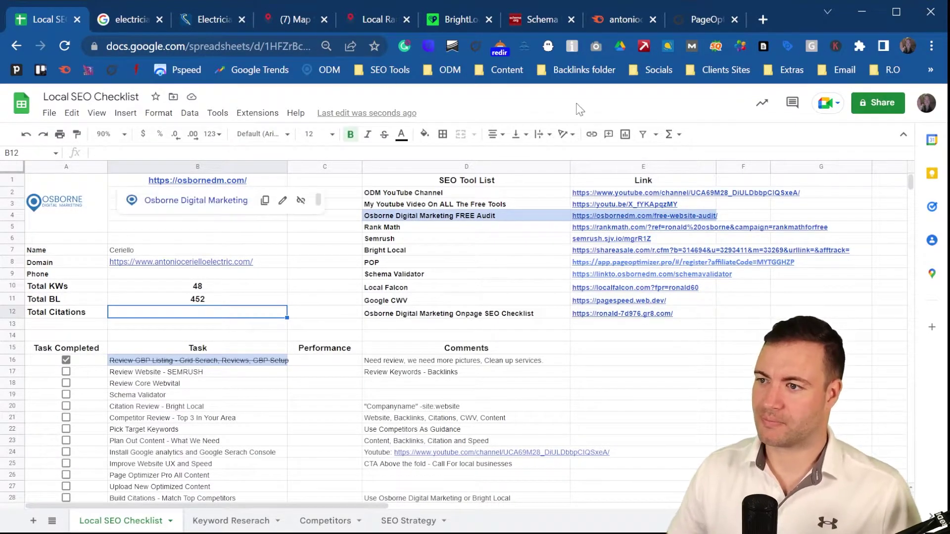
Open the full list of Ceriello's top organic keywords in Semrush and examine their positions, search volumes and keyword difficulty
left_click(621, 15)
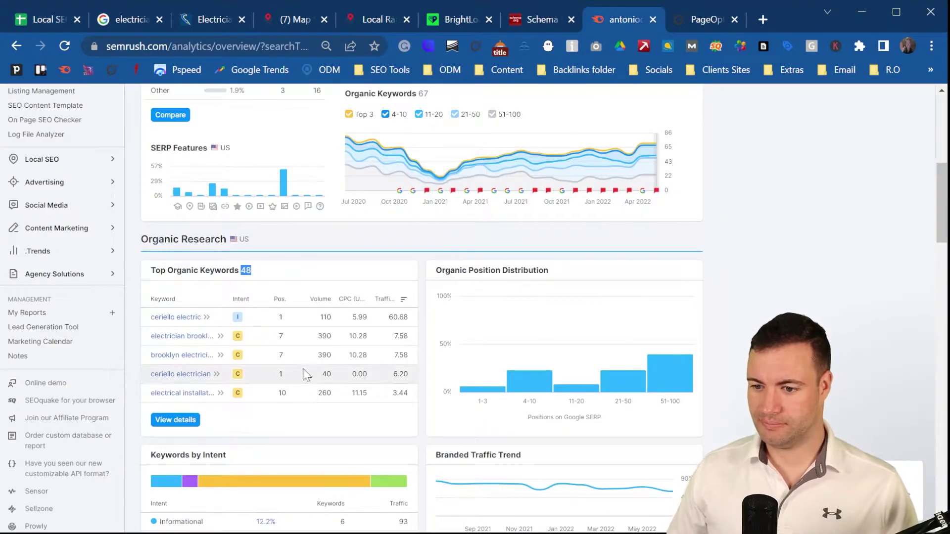
scroll(316, 361, "down", 2)
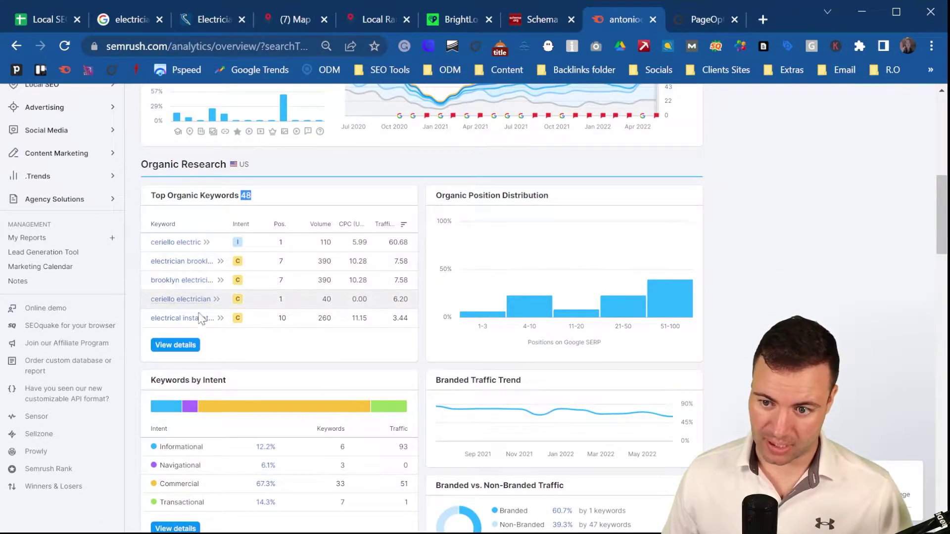
left_click(188, 349)
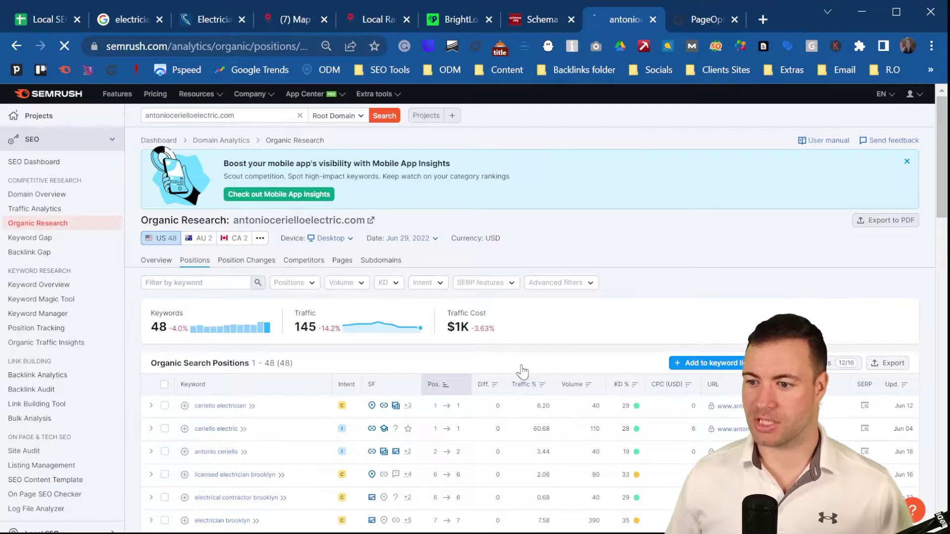
scroll(484, 275, "down", 5)
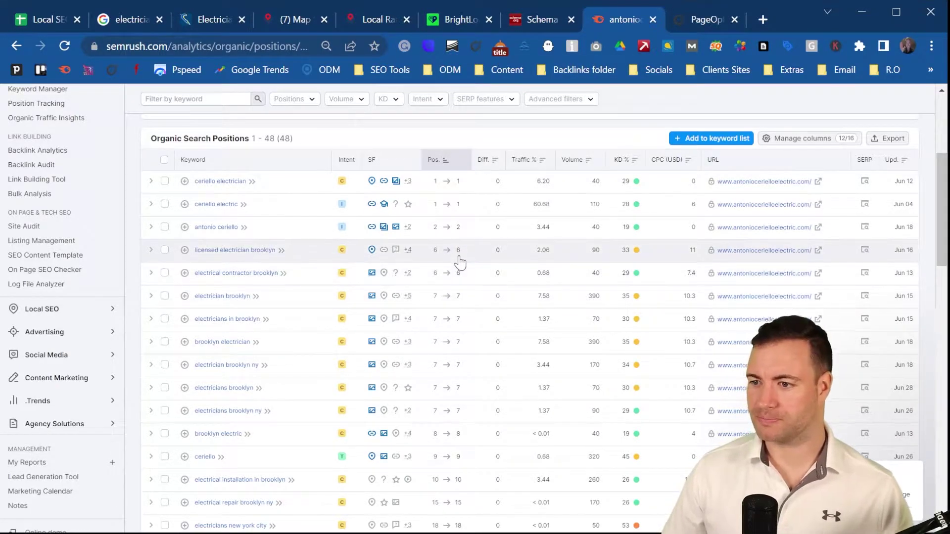
scroll(304, 217, "down", 3)
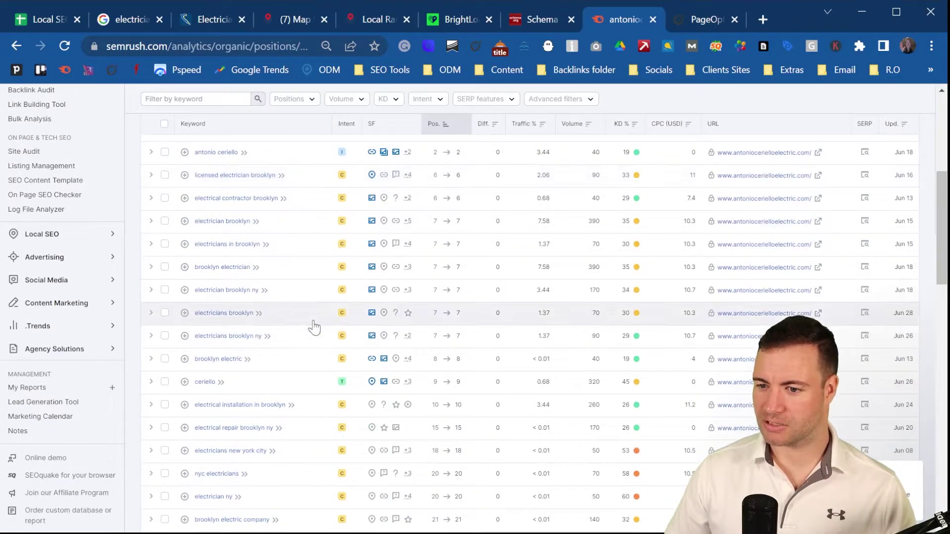
scroll(292, 337, "down", 3)
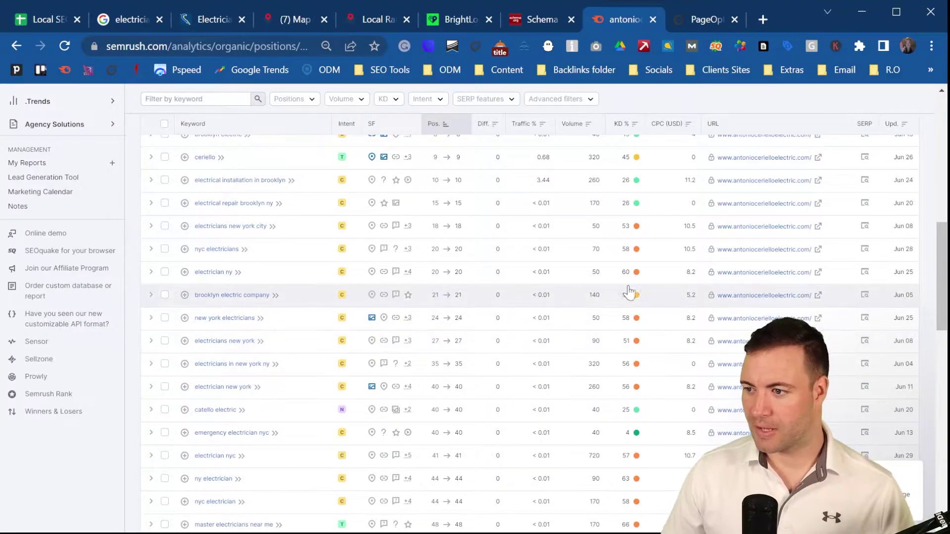
scroll(520, 312, "up", 8)
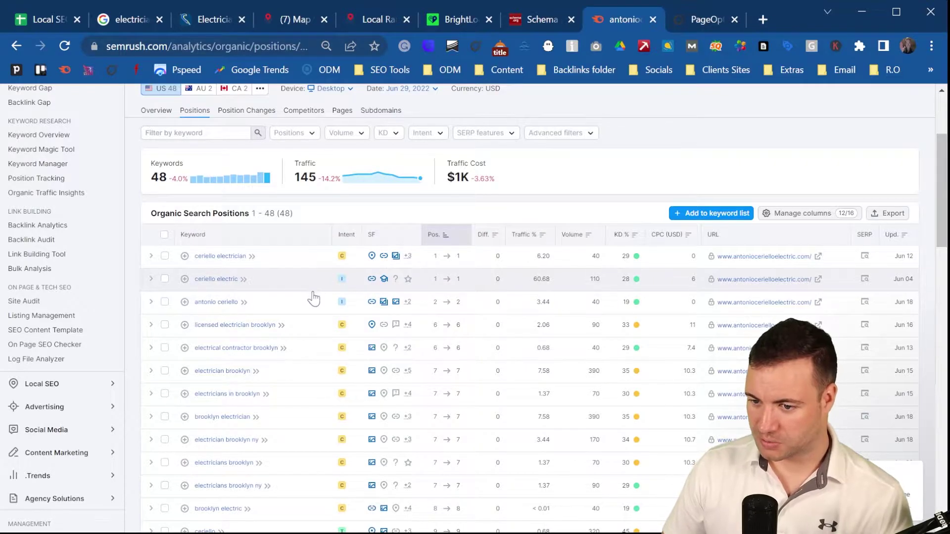
Select the keywords electrician brooklyn, brooklyn electrician, electrical repair brooklyn ny, electricians new york city, nyc electricians and electricians in new york ny
scroll(347, 333, "down", 2)
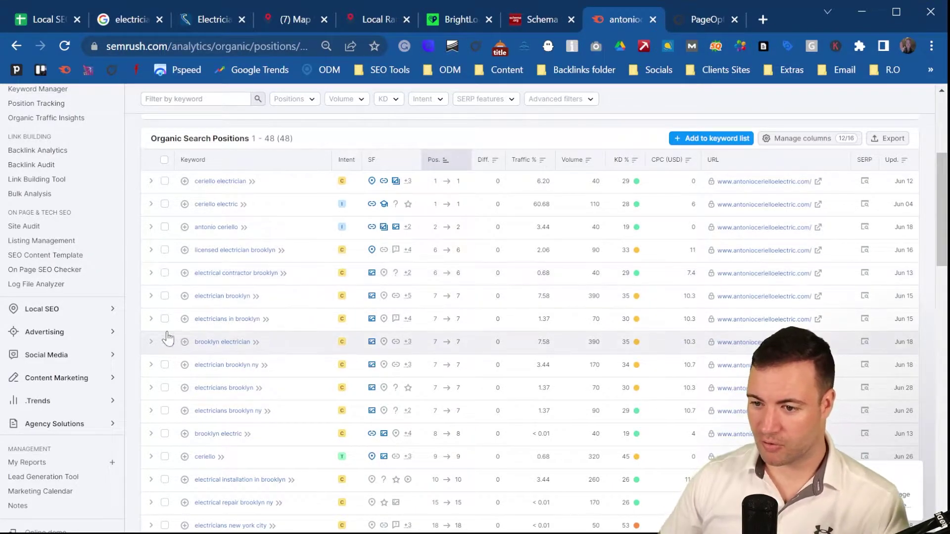
left_click(165, 298)
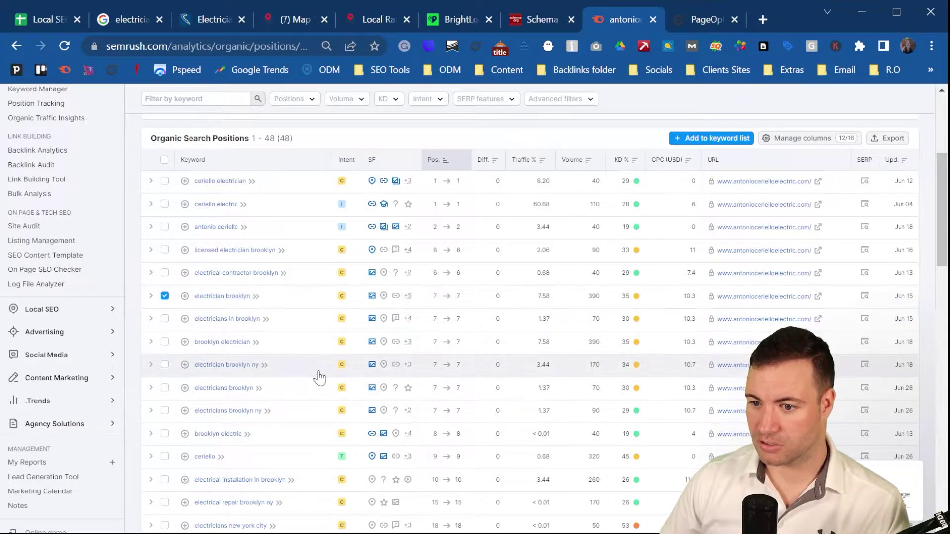
left_click(164, 344)
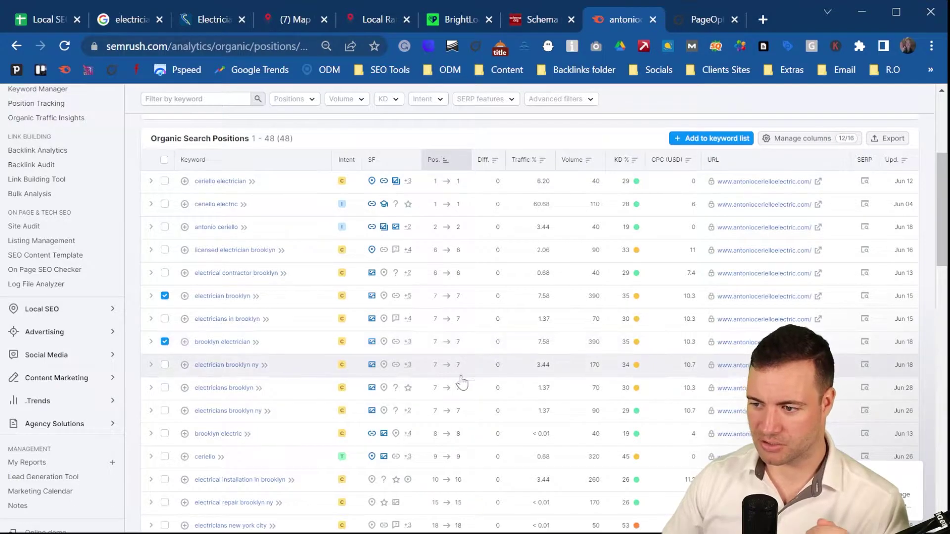
scroll(424, 382, "down", 2)
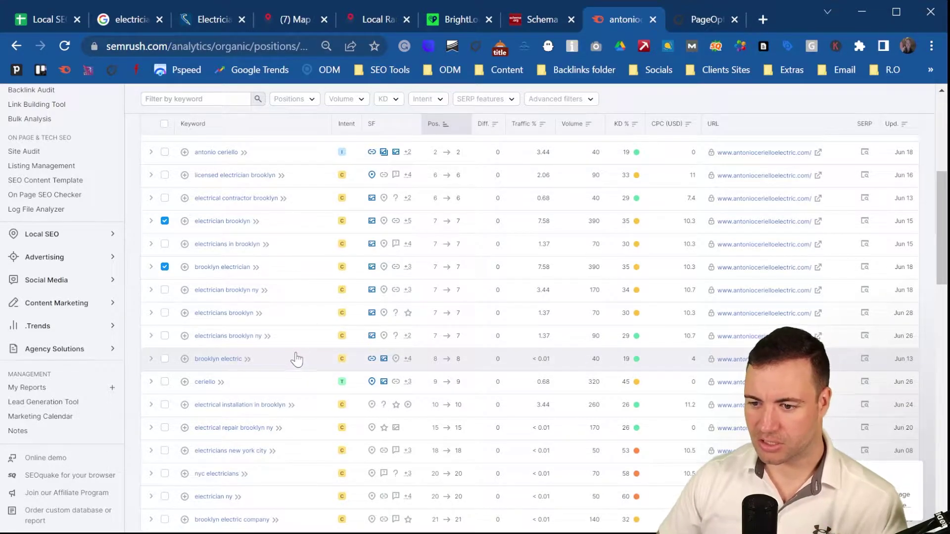
scroll(301, 366, "down", 2)
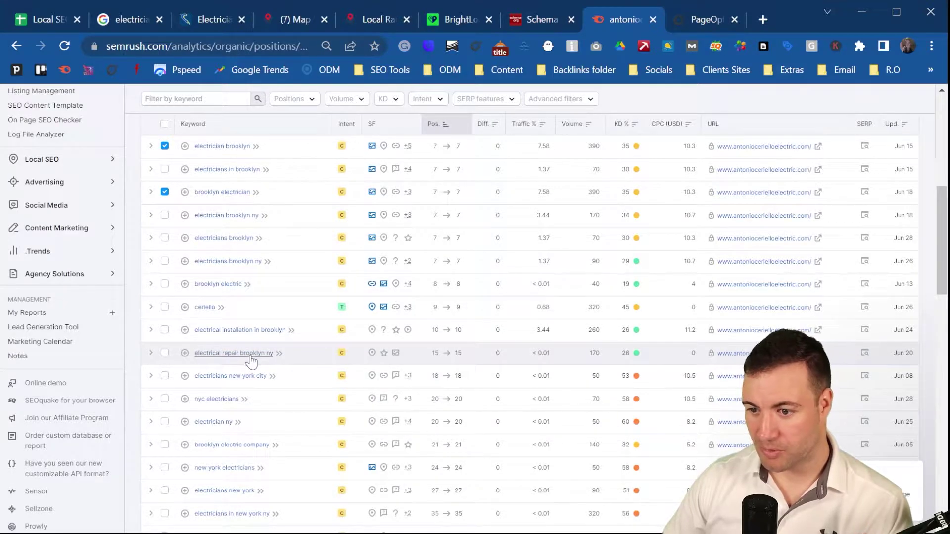
left_click(165, 353)
scroll(284, 336, "down", 2)
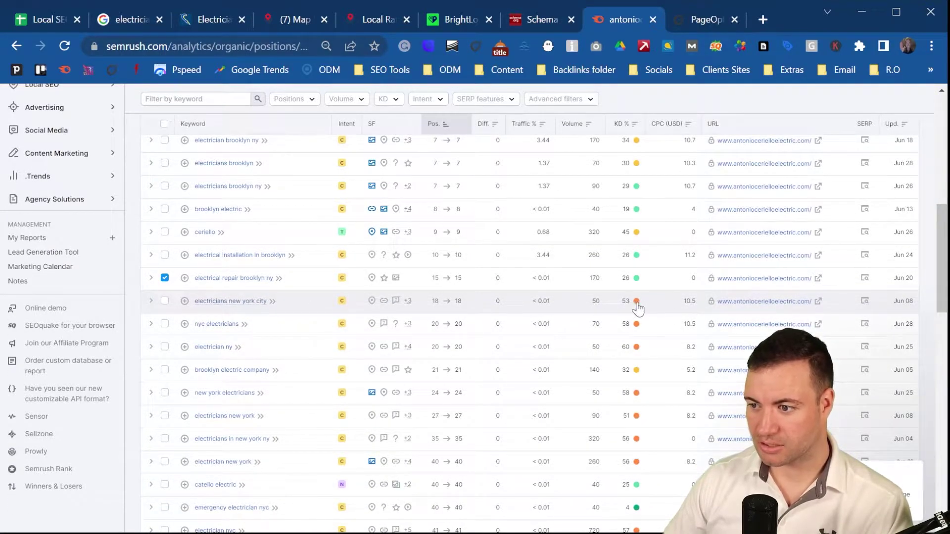
left_click(165, 302)
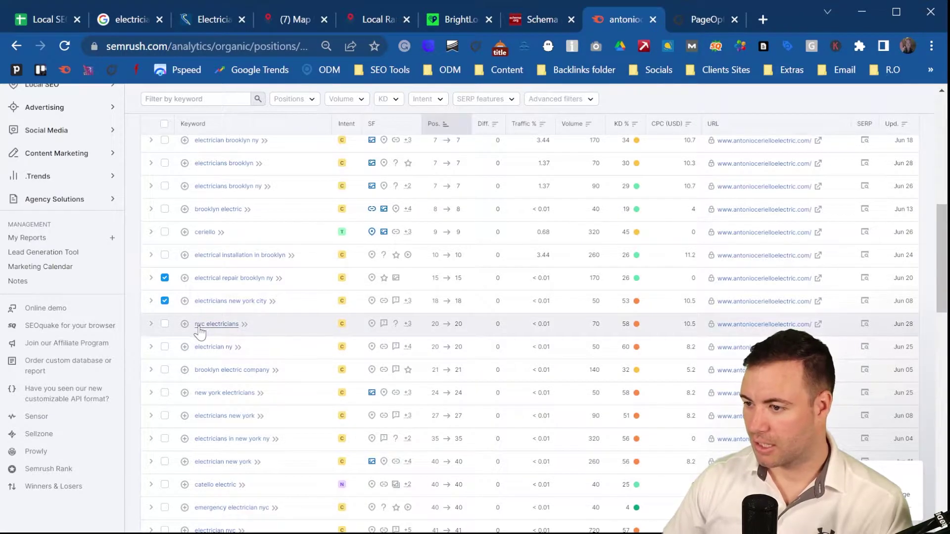
left_click(164, 325)
scroll(453, 376, "down", 1)
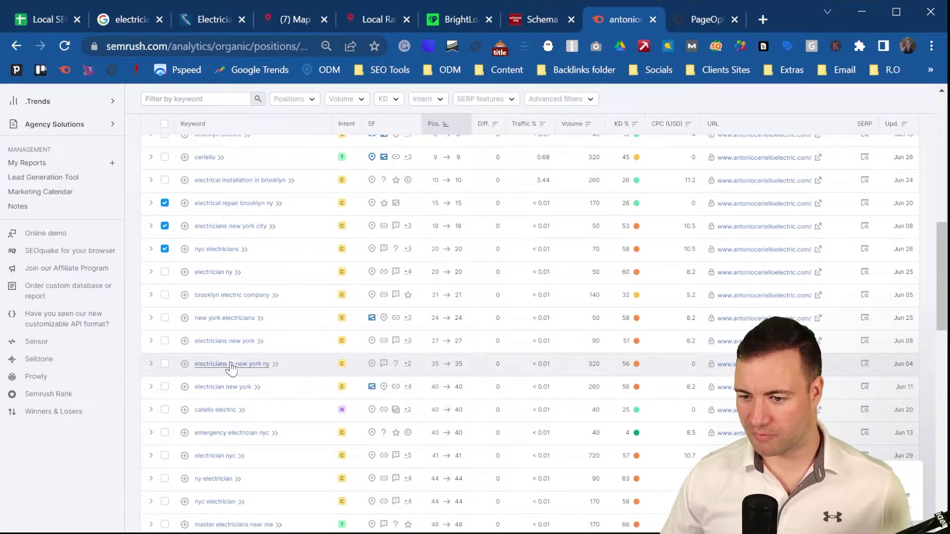
left_click(166, 365)
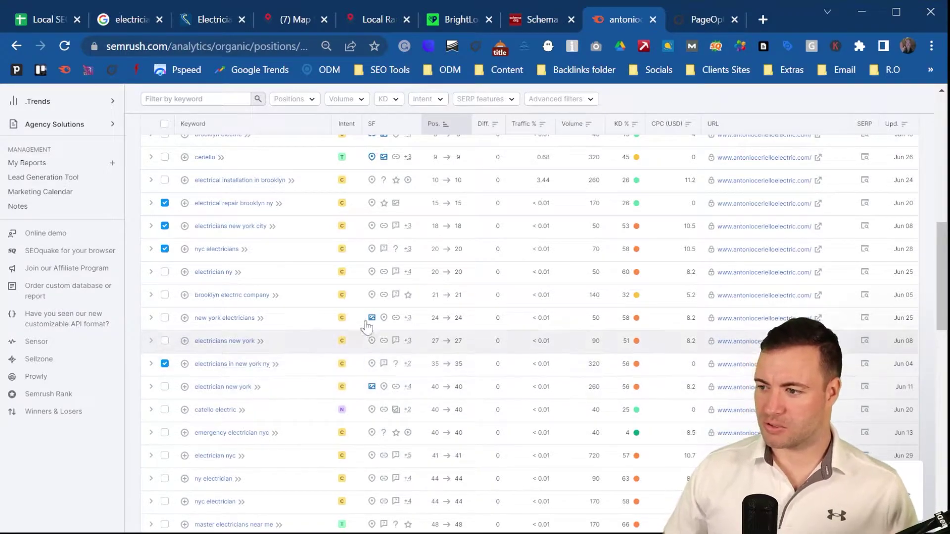
Export only the selected keywords as a CSV file and open the downloaded file
scroll(303, 340, "up", 6)
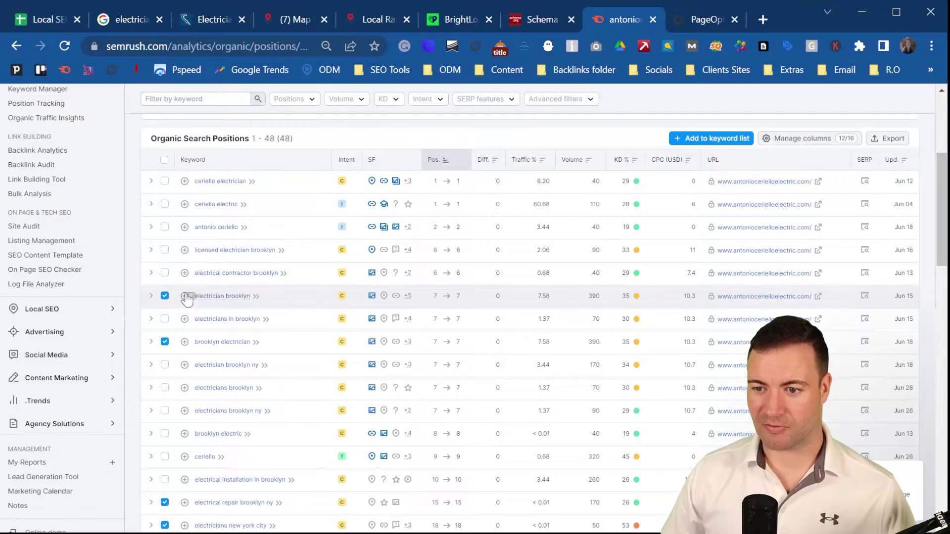
left_click(883, 140)
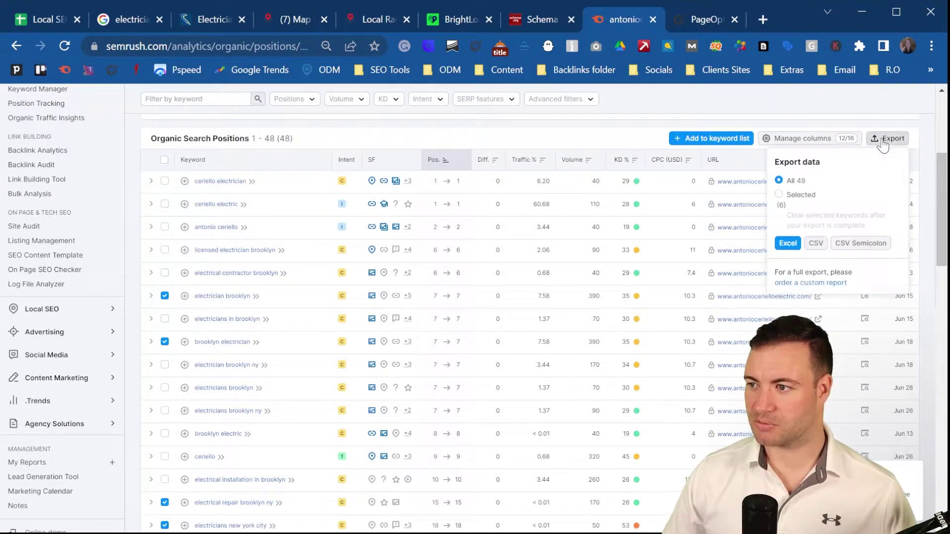
left_click(779, 194)
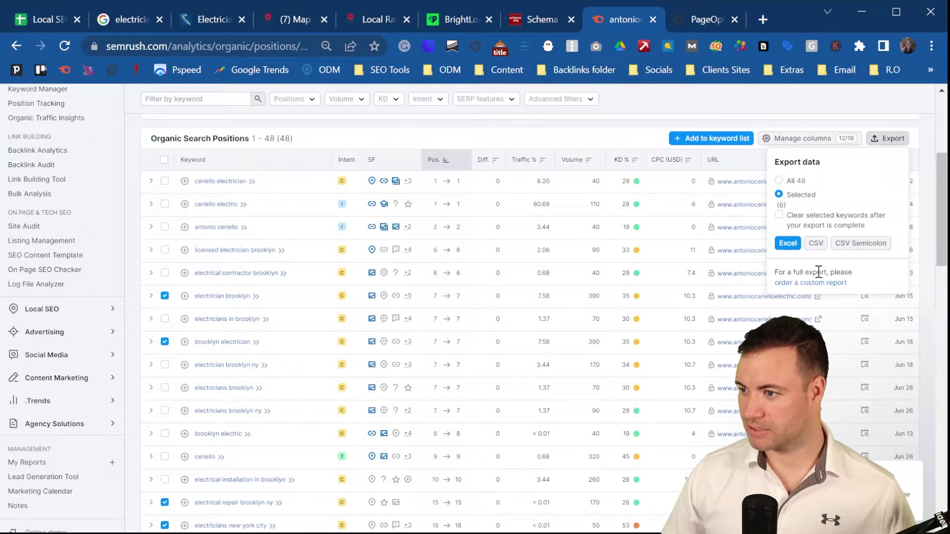
left_click(819, 244)
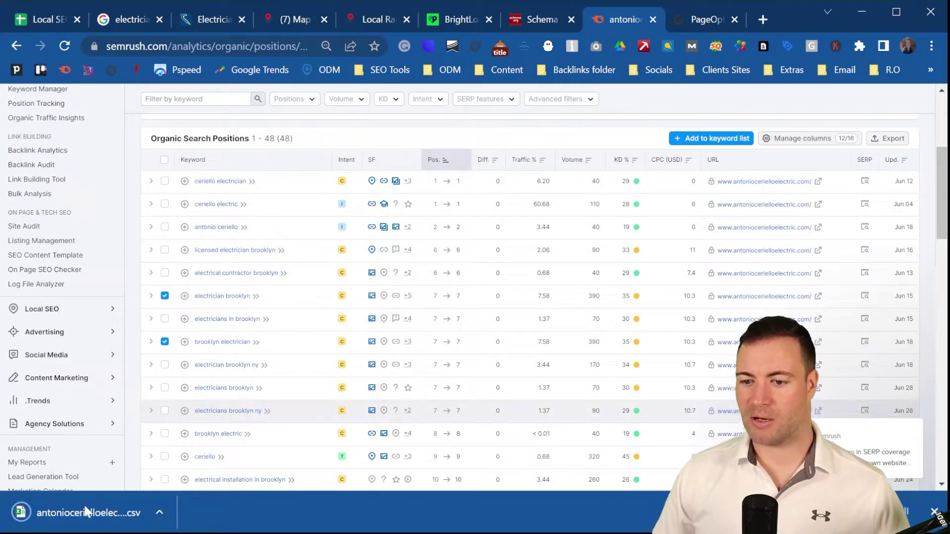
left_click(86, 512)
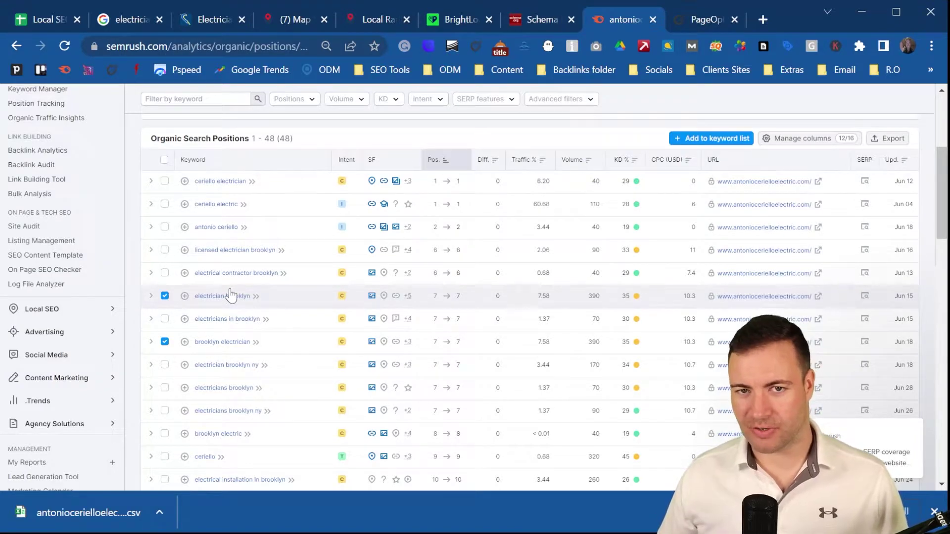
Paste the six exported keywords and their SERP positions into the matching columns of the checklist's Keyword Reserach sheet, starting at row 16
key("ctrl+1")
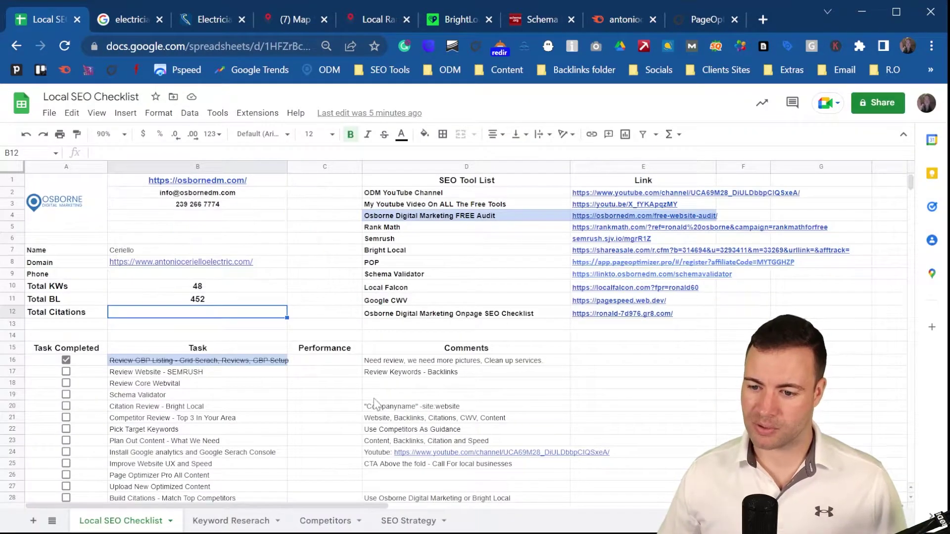
left_click(241, 525)
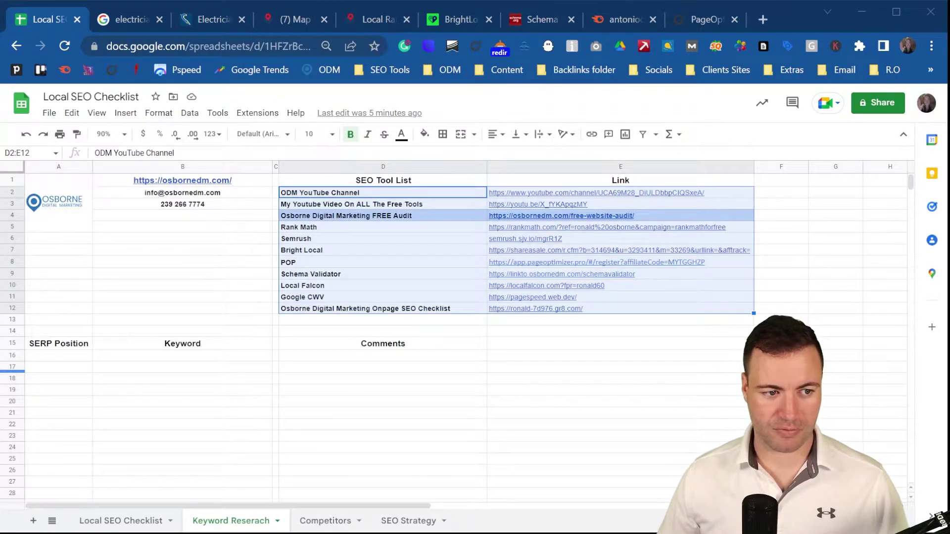
left_click(183, 357)
type("electrician brooklyn brooklyn electrician electrical repair brooklyn ny electricians new york city nyc electricians electricians in new york ny")
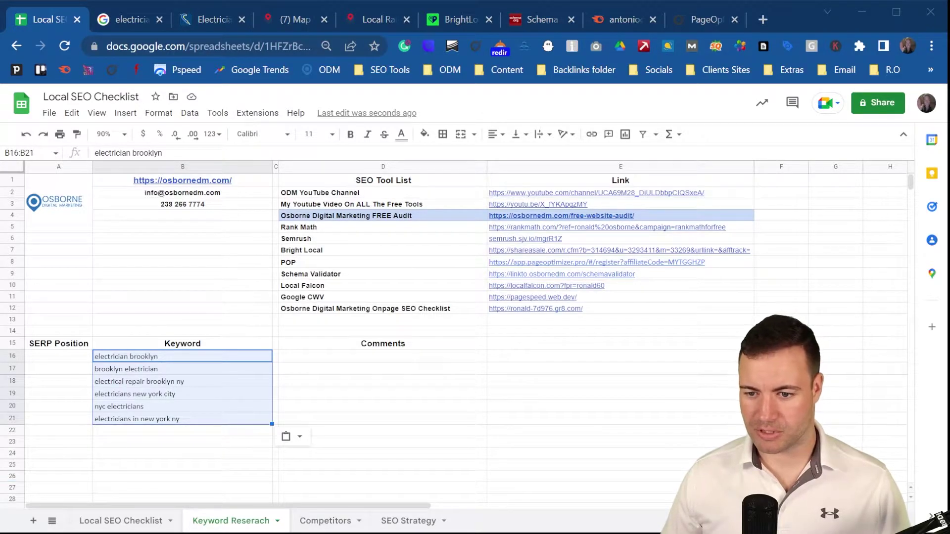
left_click(59, 356)
key("ctrl+v")
left_click(234, 432)
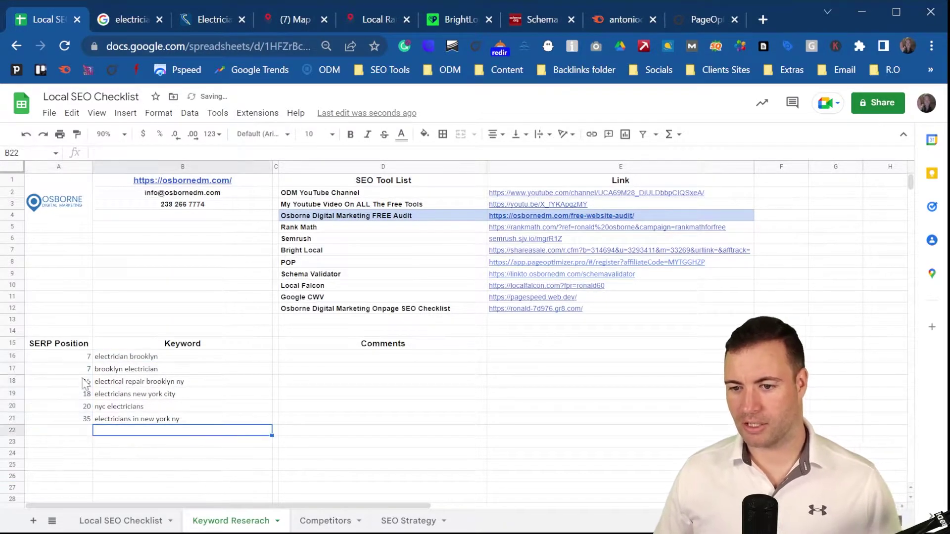
Center the SERP positions in A16:A21 and make them bold
left_click(48, 358)
left_click_drag(49, 400, 51, 415)
left_click(497, 134)
left_click(509, 155)
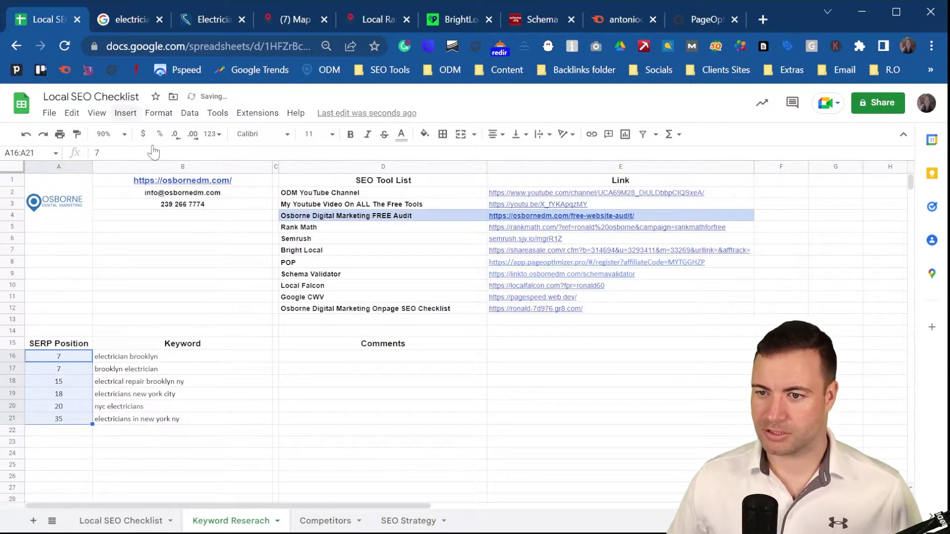
left_click(351, 134)
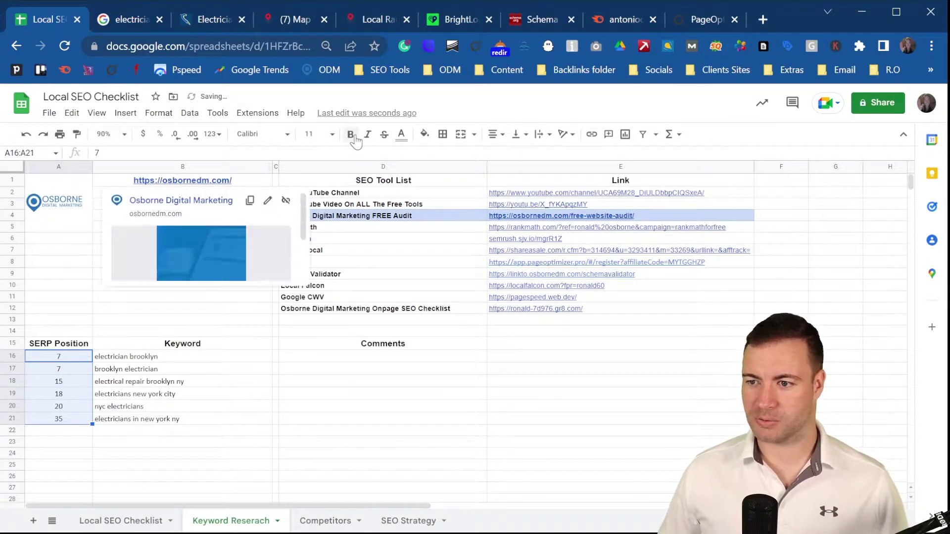
left_click(211, 370)
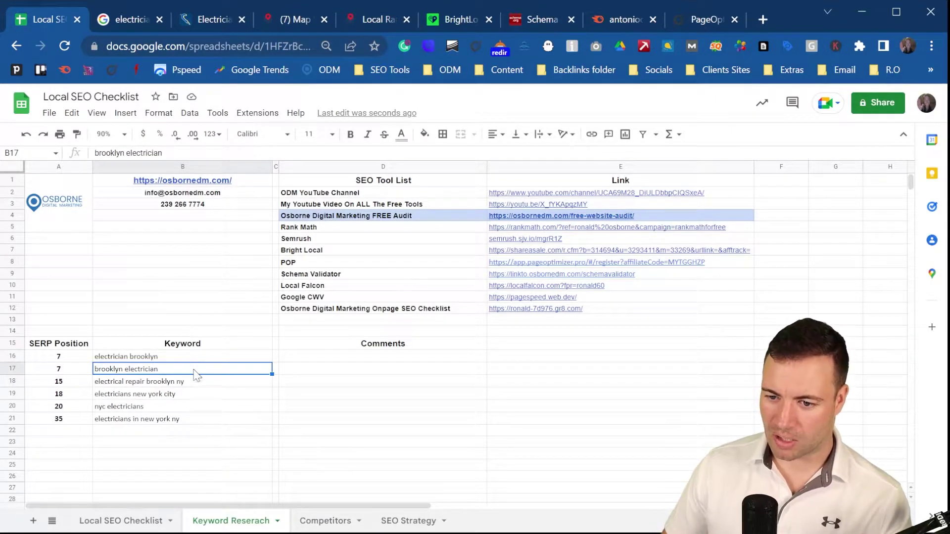
Delete the entire row for the keyword brooklyn electrician from the Keyword Reserach sheet
left_click(14, 372)
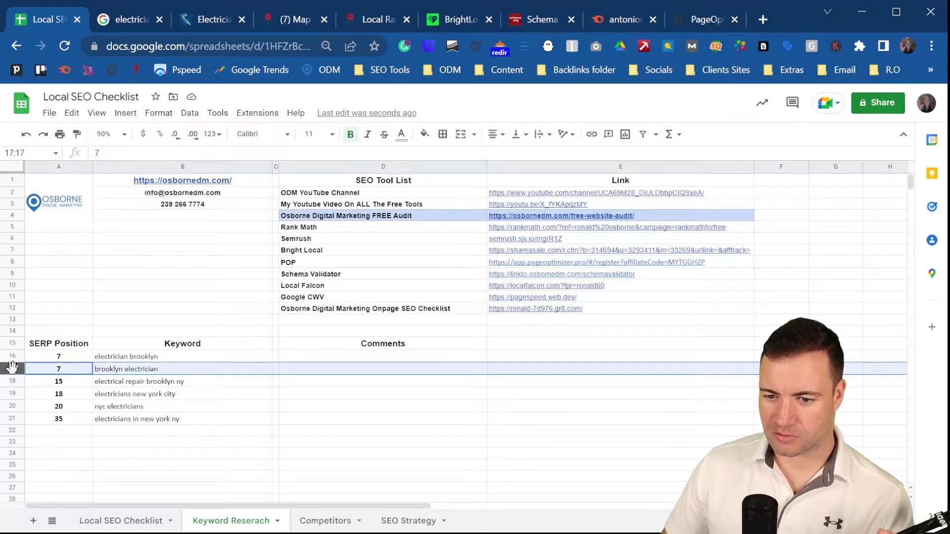
right_click(13, 372)
left_click(105, 392)
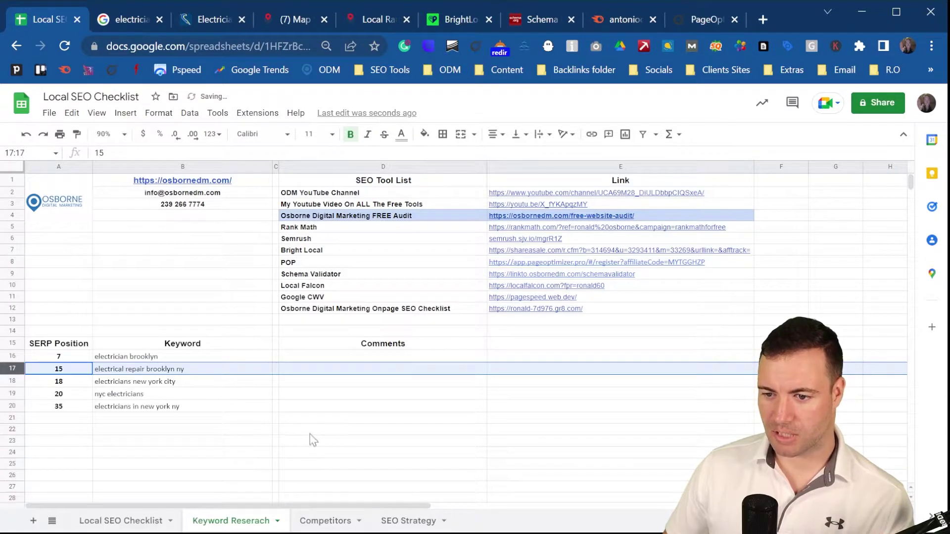
Go through the remaining keywords in the sheet and examine the lower-ranked organic search positions in Semrush
left_click(208, 355)
key("Down")
key("Down")
key("Down")
key("Down")
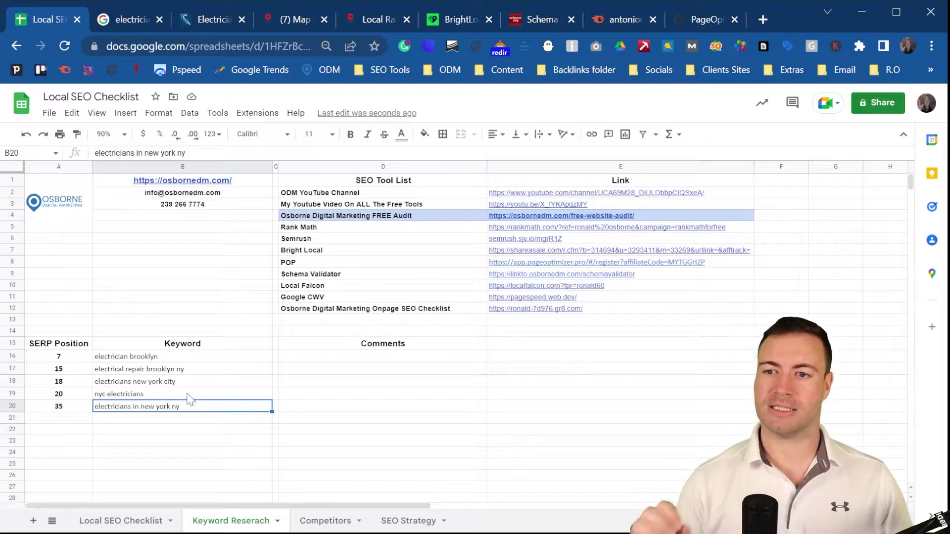
left_click(624, 20)
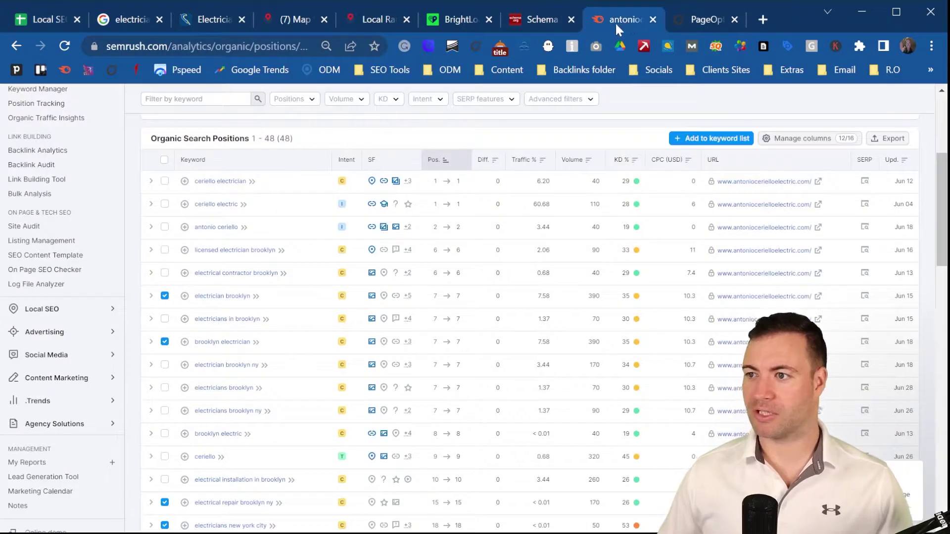
scroll(297, 381, "down", 15)
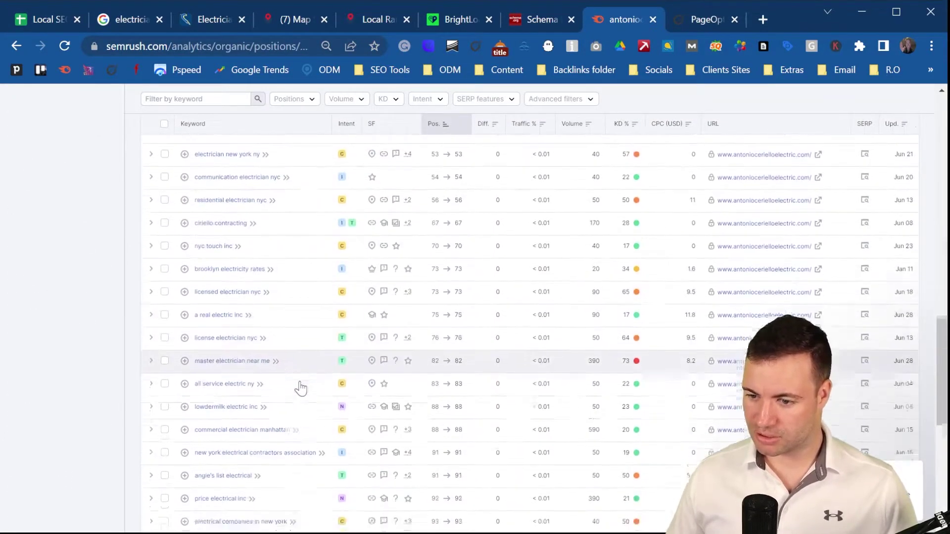
scroll(296, 383, "down", 5)
scroll(304, 286, "up", 3)
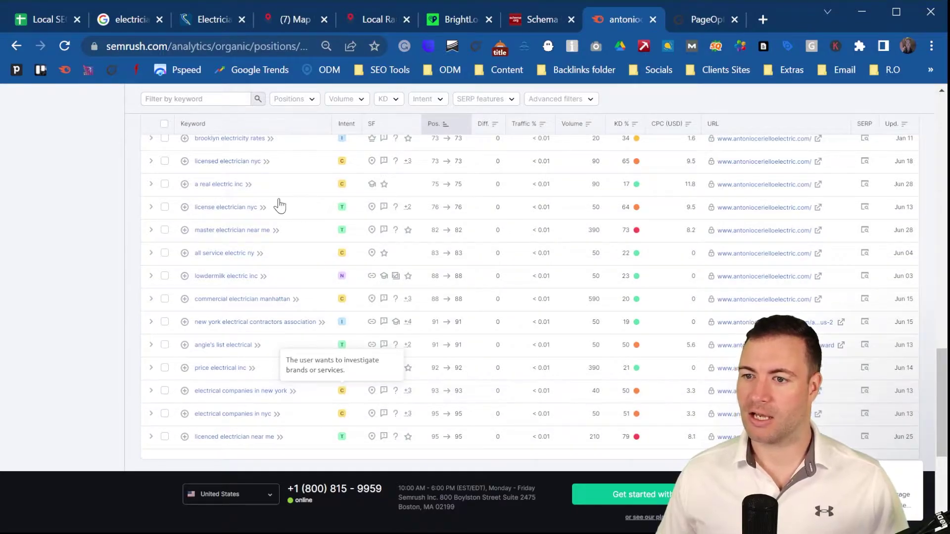
scroll(272, 208, "up", 2)
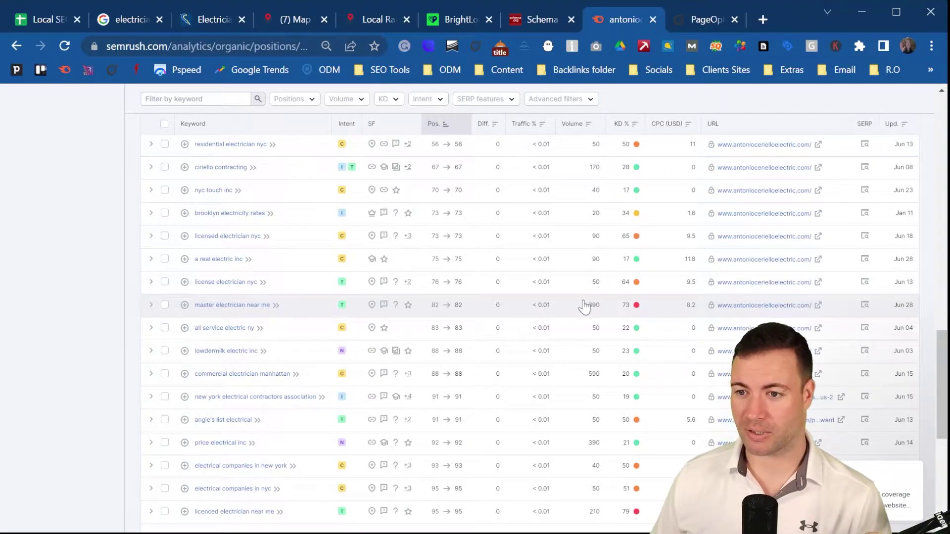
scroll(584, 305, "up", 15)
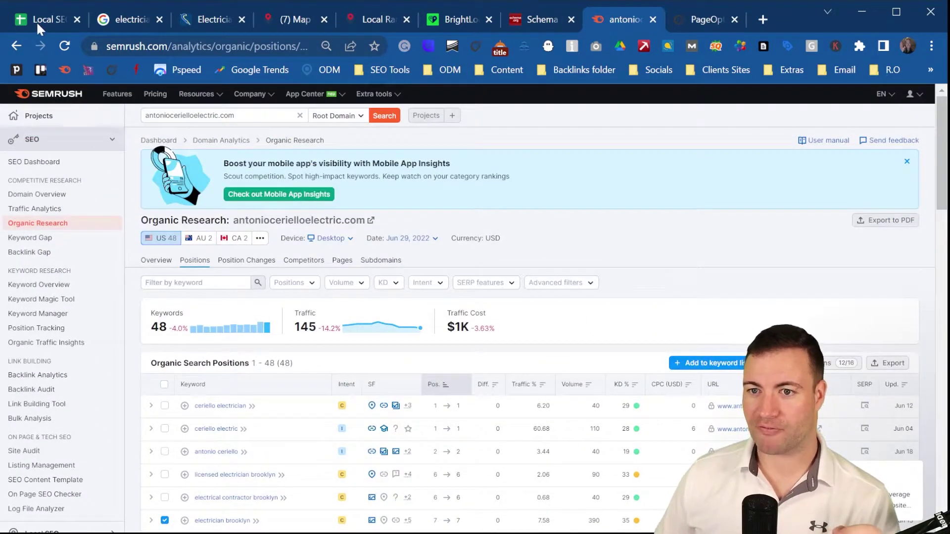
Review the SERP positions in the keyword sheet and examine the ranking grid of the Local Falcon map scan
left_click(40, 23)
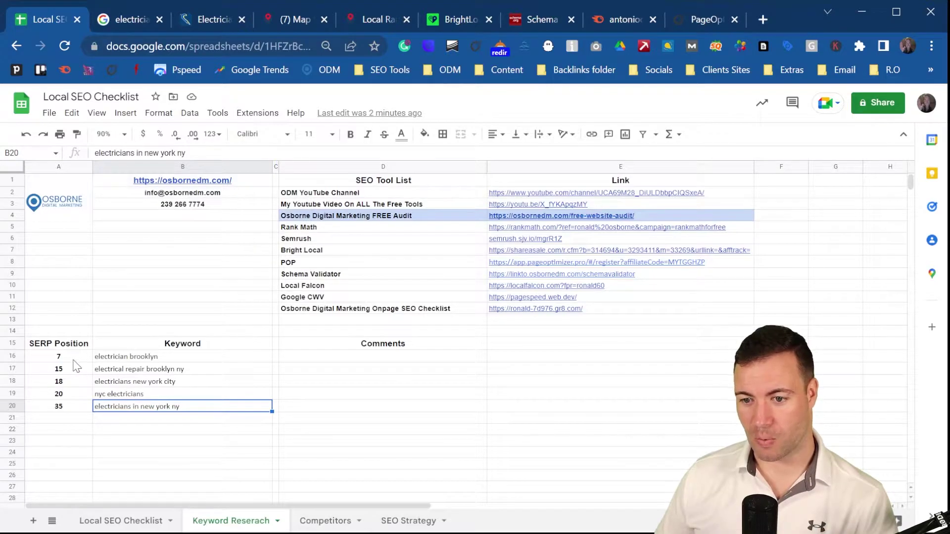
left_click_drag(74, 357, 77, 395)
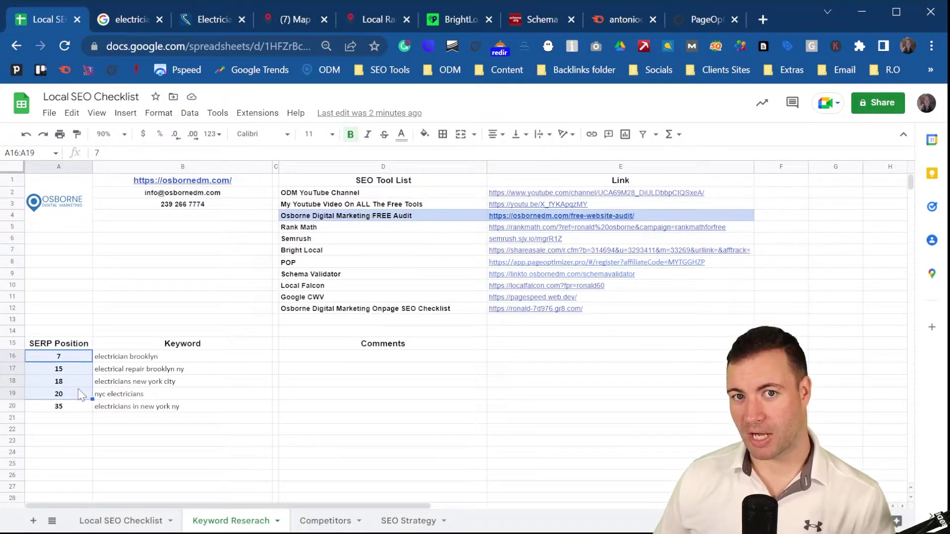
left_click(193, 396)
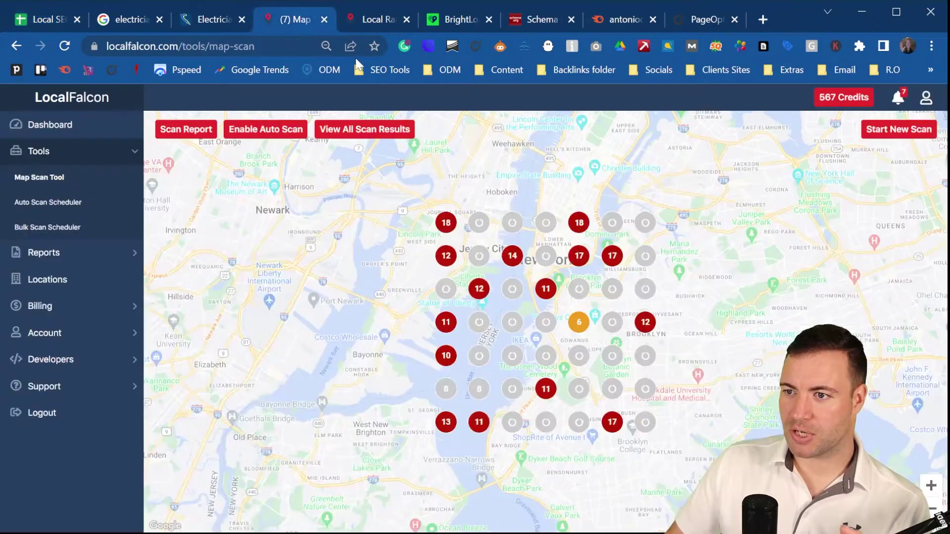
left_click(292, 12)
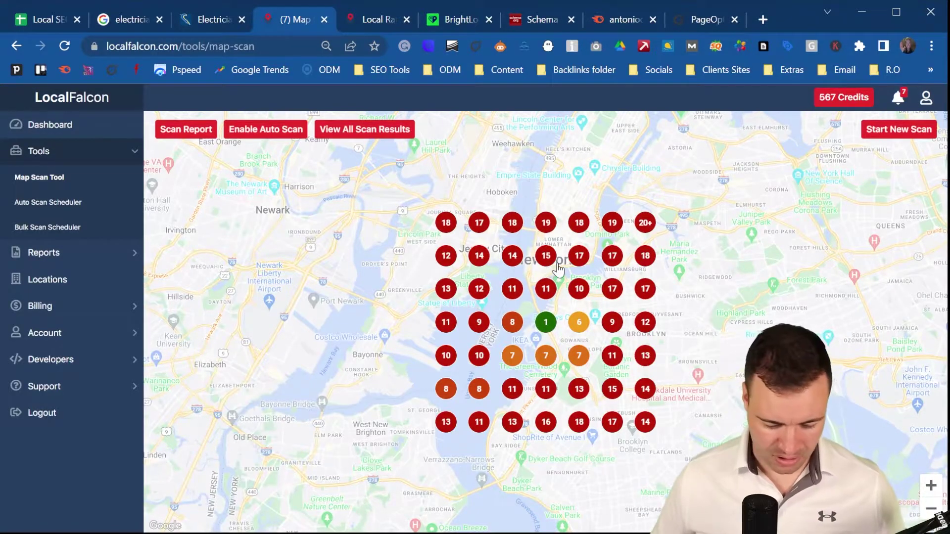
scroll(504, 265, "up", 1)
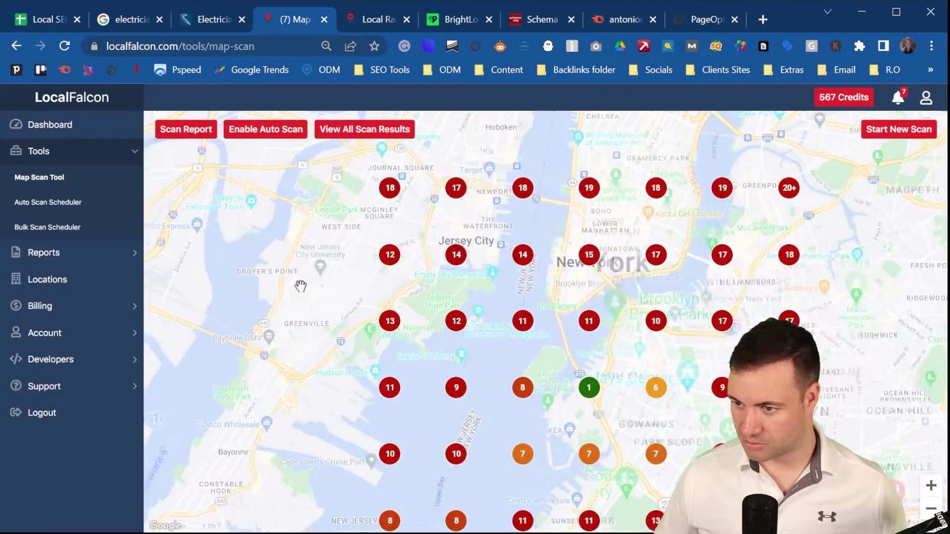
scroll(305, 282, "down", 1)
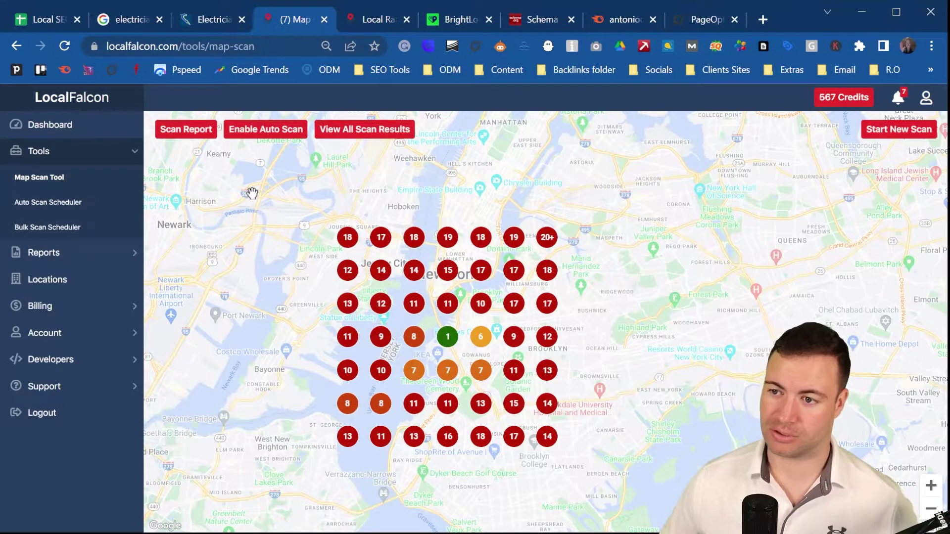
Enter 35 as the Performance value of the Review GBP Listing task in the Local SEO Checklist sheet
key("ctrl+1")
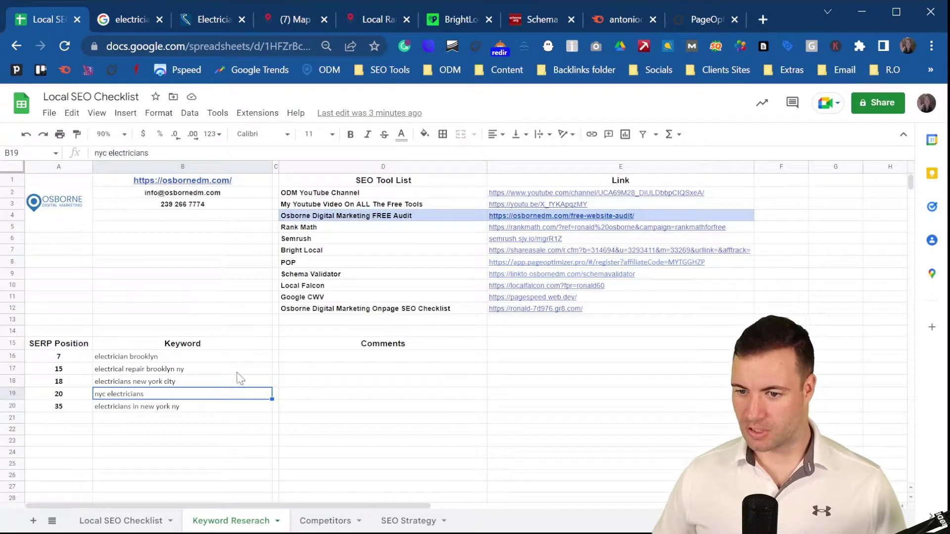
left_click(120, 521)
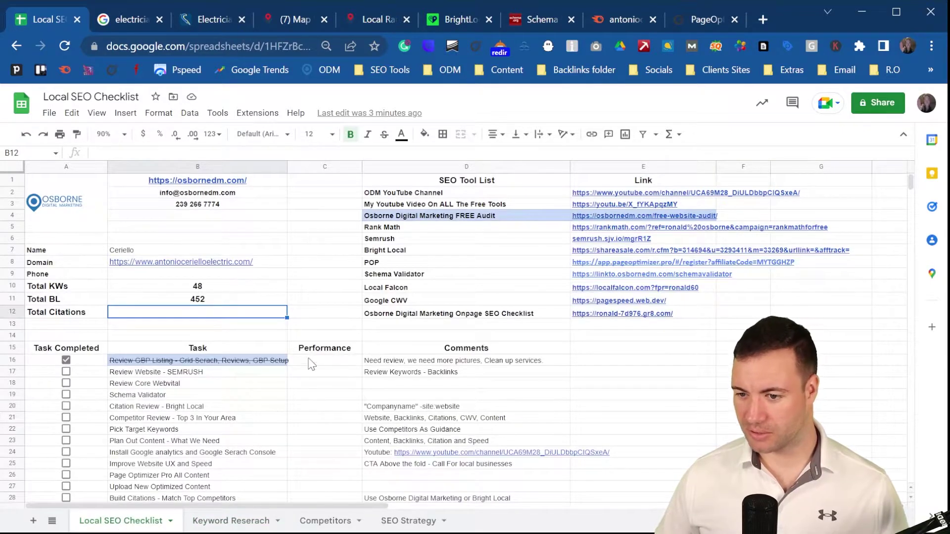
left_click(456, 363)
left_click(340, 361)
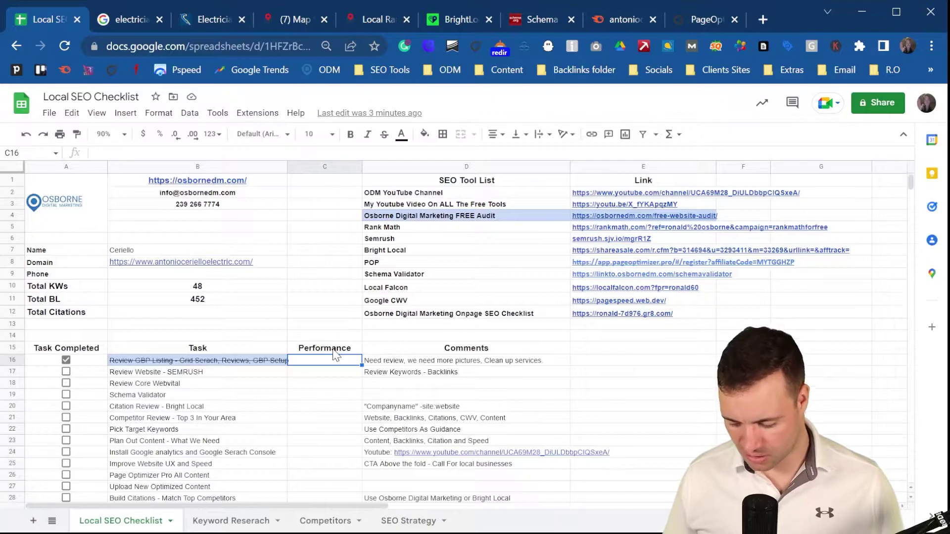
type("35")
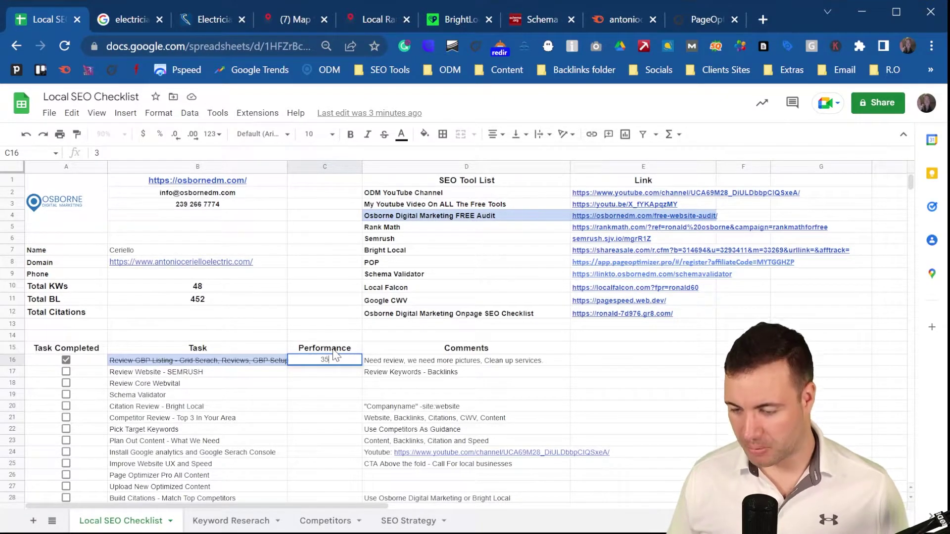
key("Return")
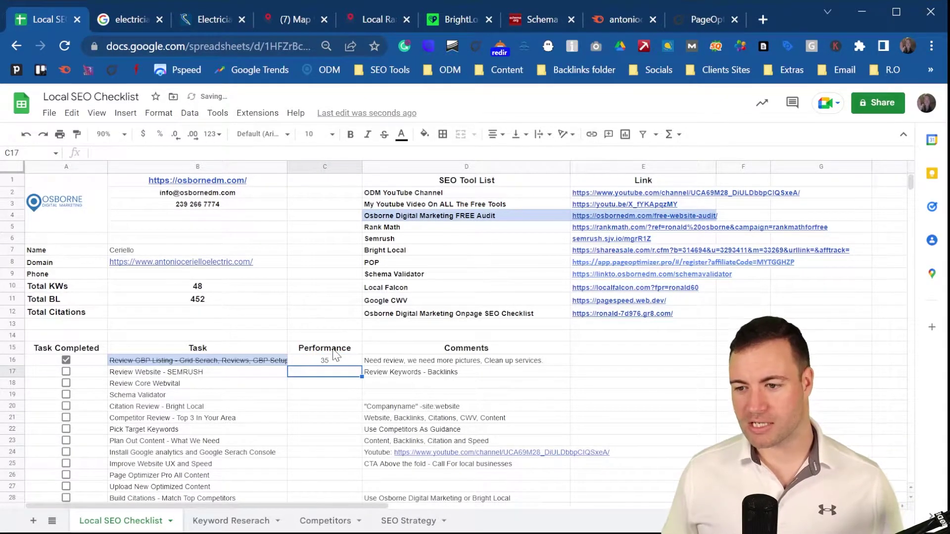
Try a Performance value of 100 for the Review Website - SEMRUSH task and clear it again
left_click(335, 362)
left_click(338, 374)
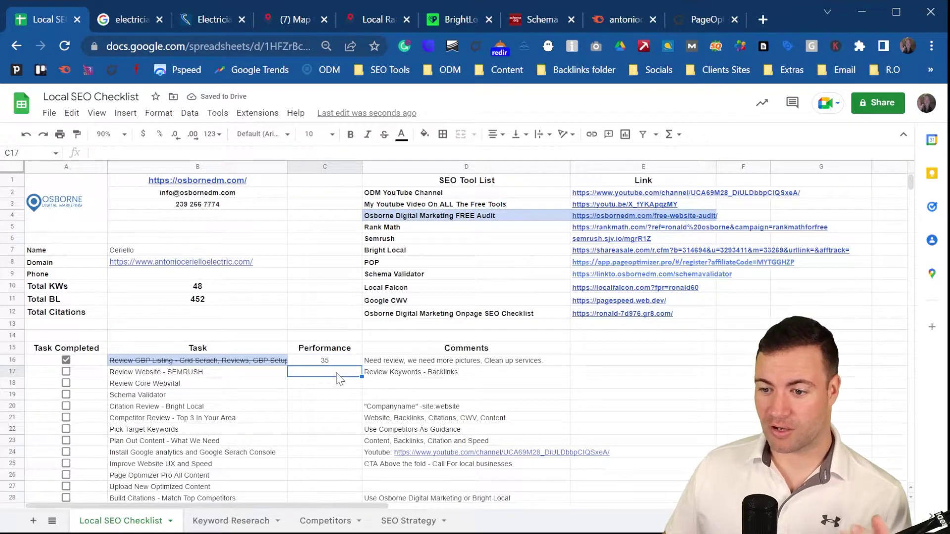
type("100")
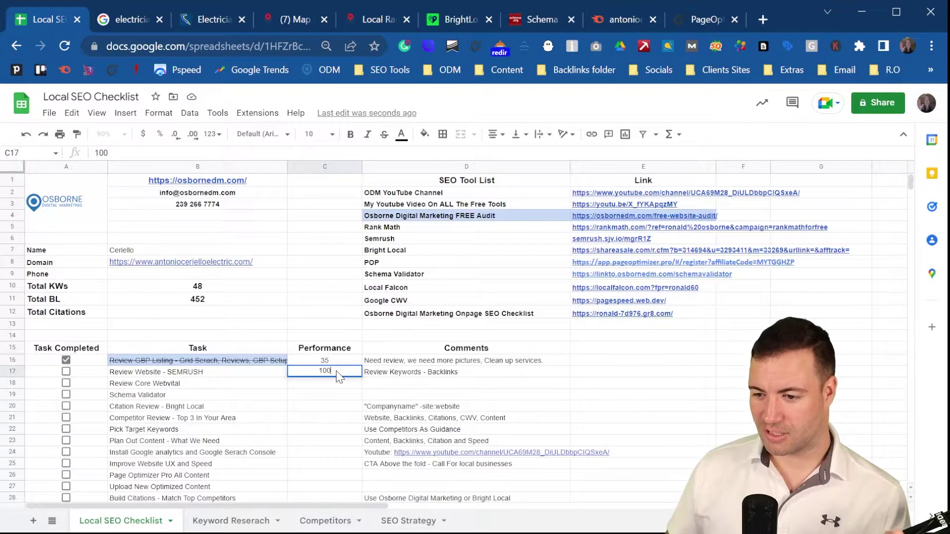
key("Return")
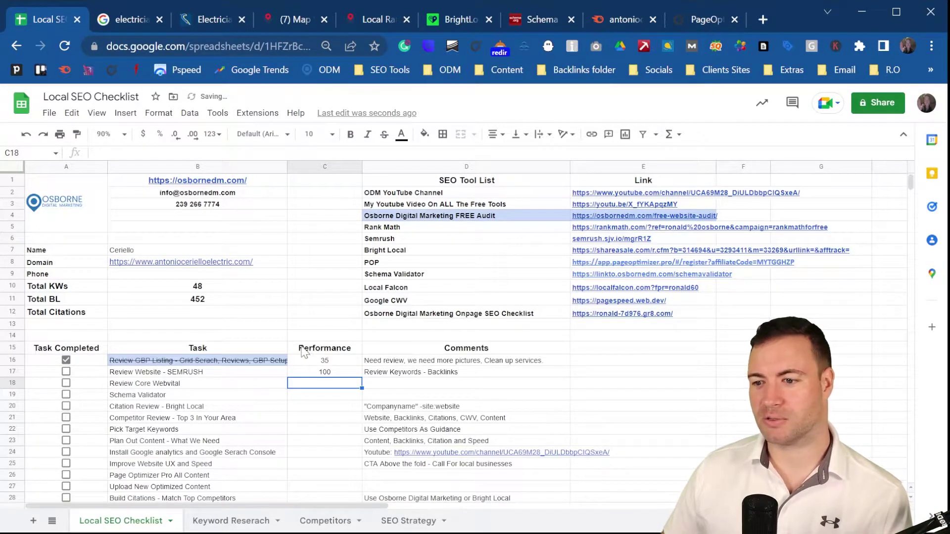
left_click(331, 362)
left_click(353, 376)
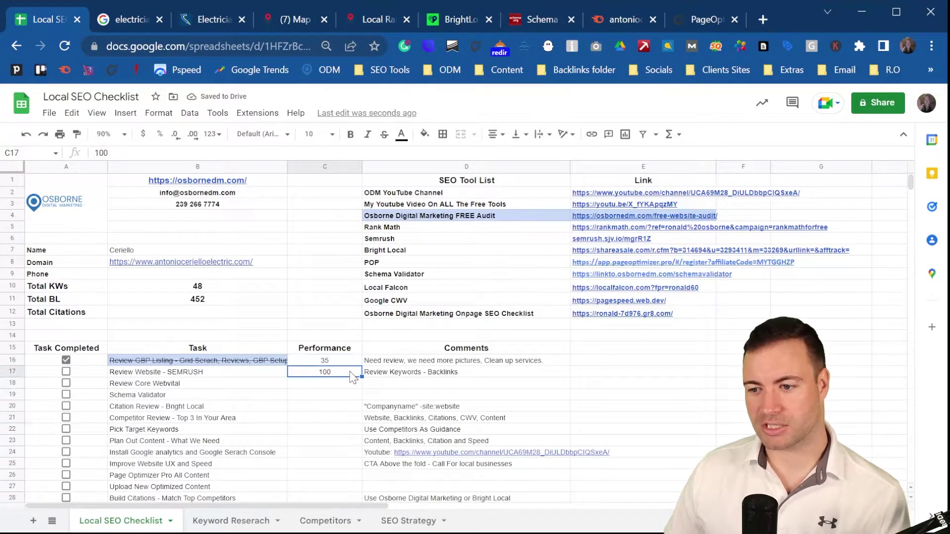
key("Delete")
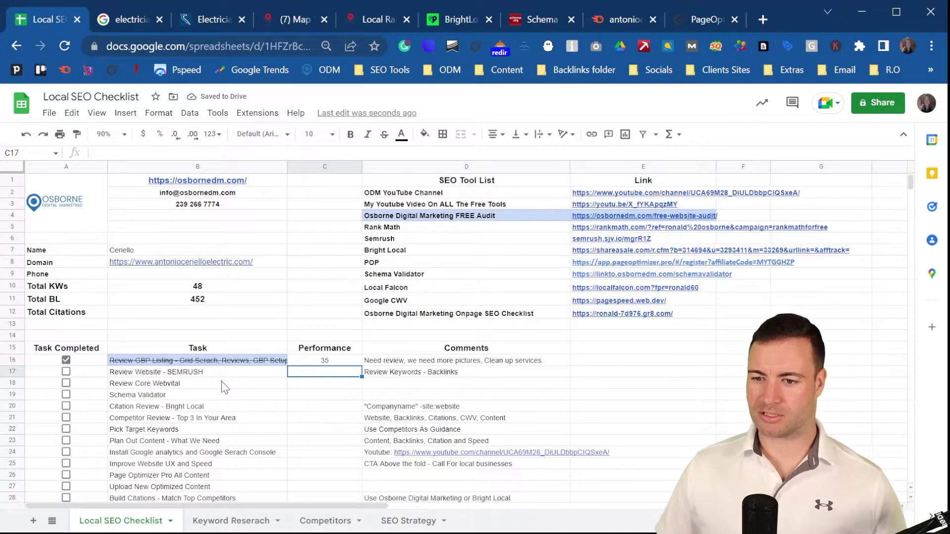
Review the keywords with their SERP positions in the Keyword Reserach sheet and the total backlinks entry in the checklist
left_click(233, 523)
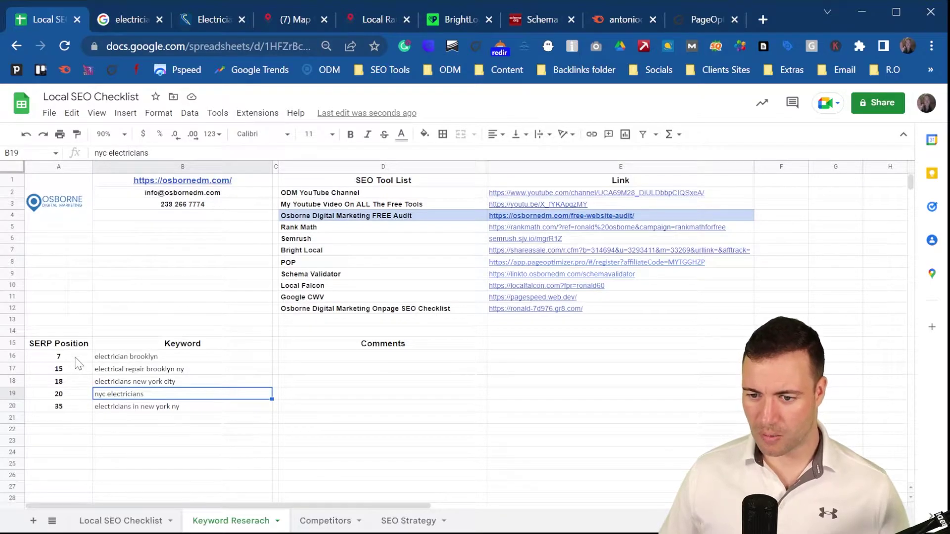
left_click_drag(76, 358, 74, 410)
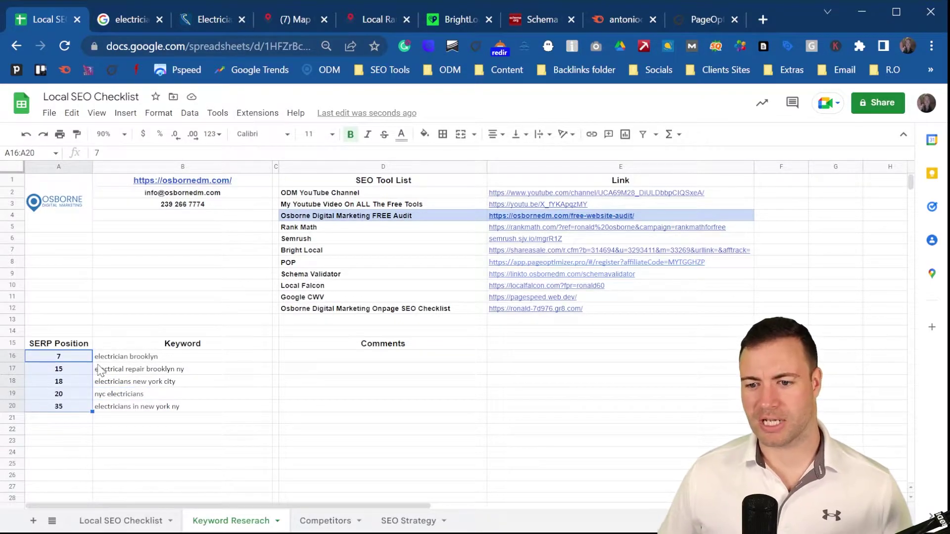
left_click_drag(190, 357, 195, 420)
left_click(148, 432)
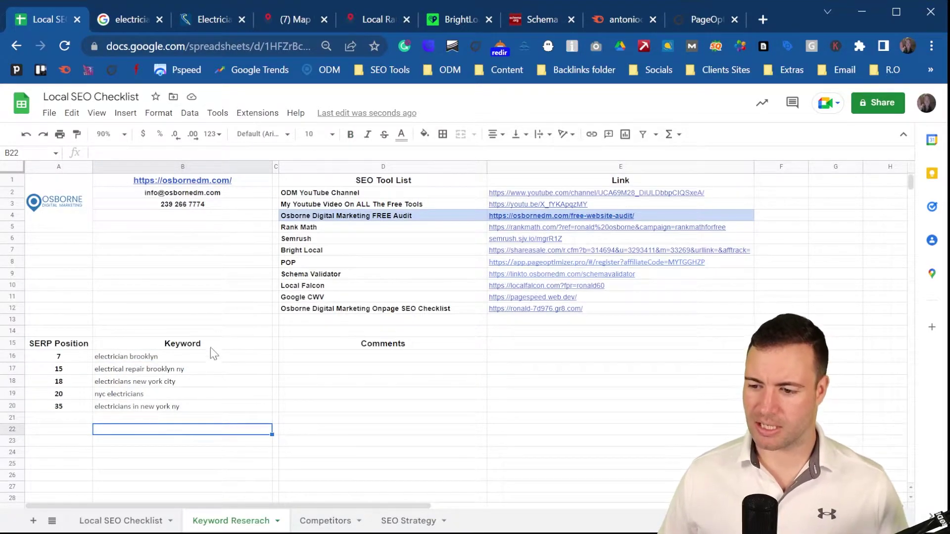
left_click(120, 522)
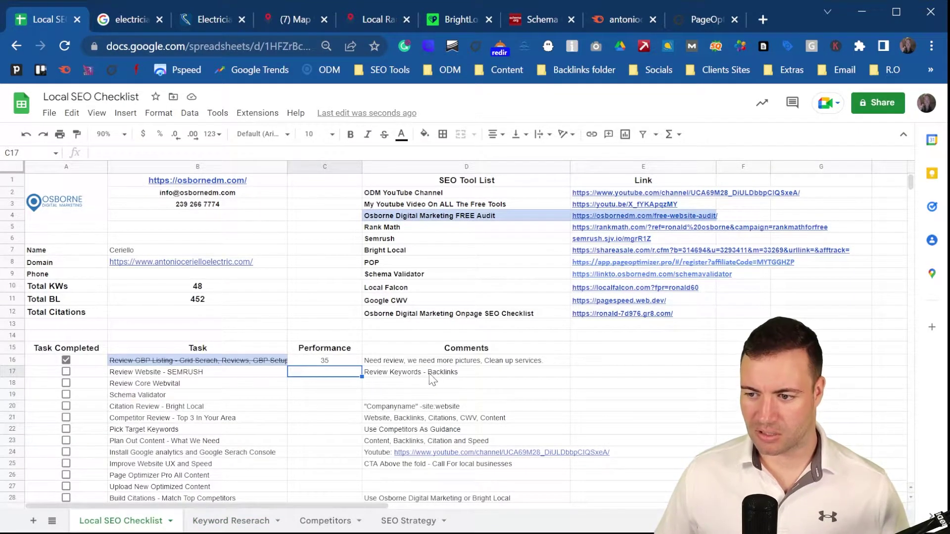
left_click(236, 303)
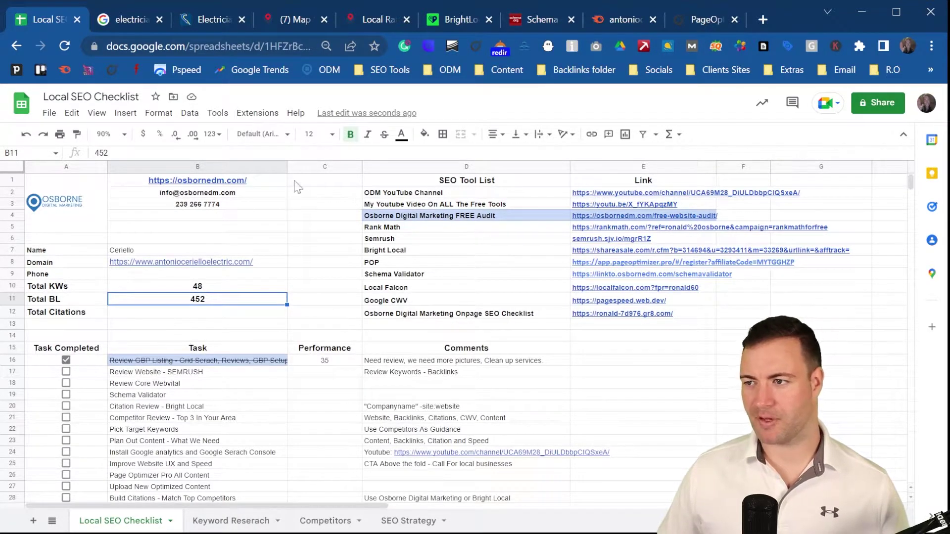
Open the backlinks report for antoniocerielloelectric.com from its Semrush domain overview and look over the backlink types and attributes
left_click(626, 19)
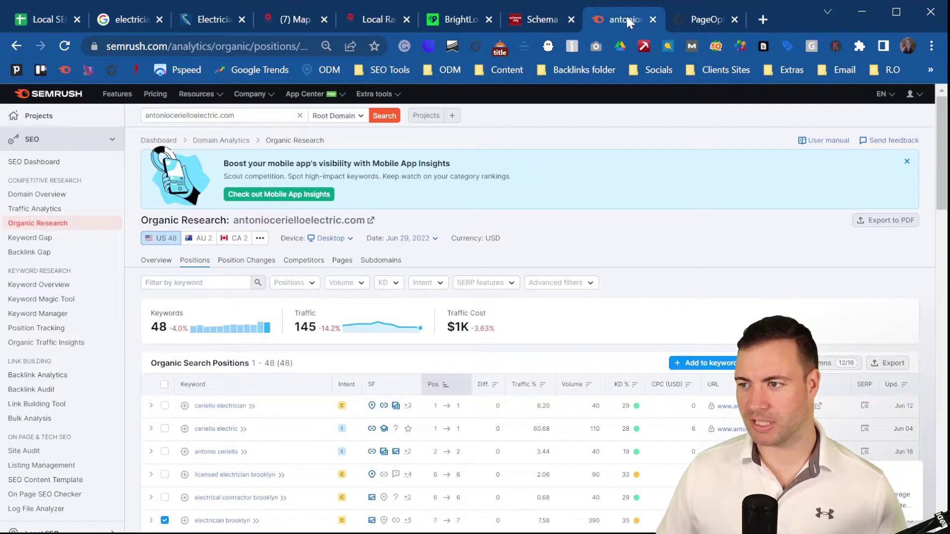
left_click(50, 196)
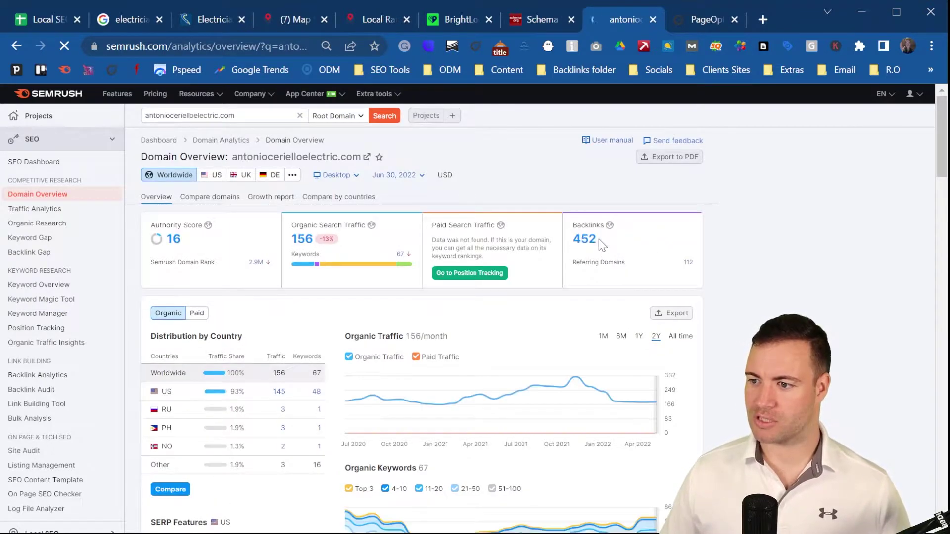
left_click(585, 241)
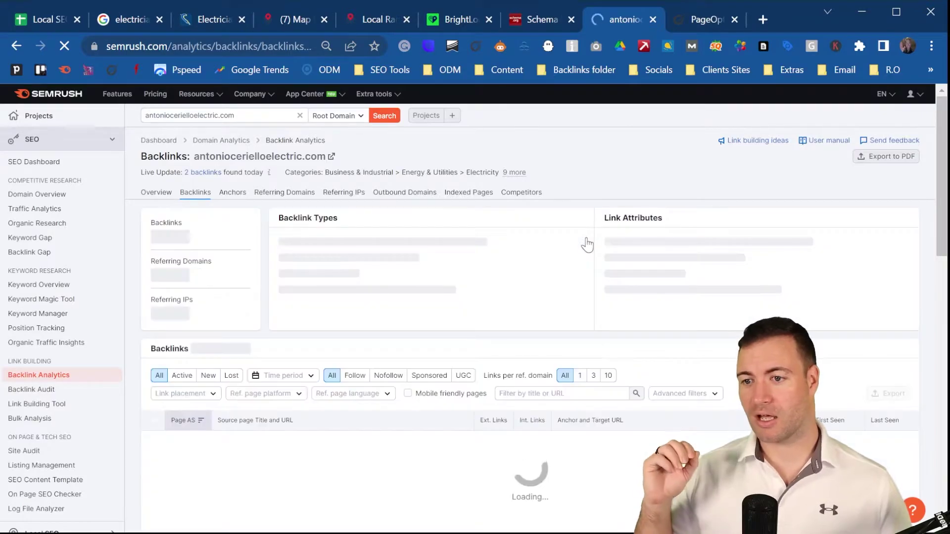
scroll(582, 308, "down", 1)
scroll(582, 308, "down", 4)
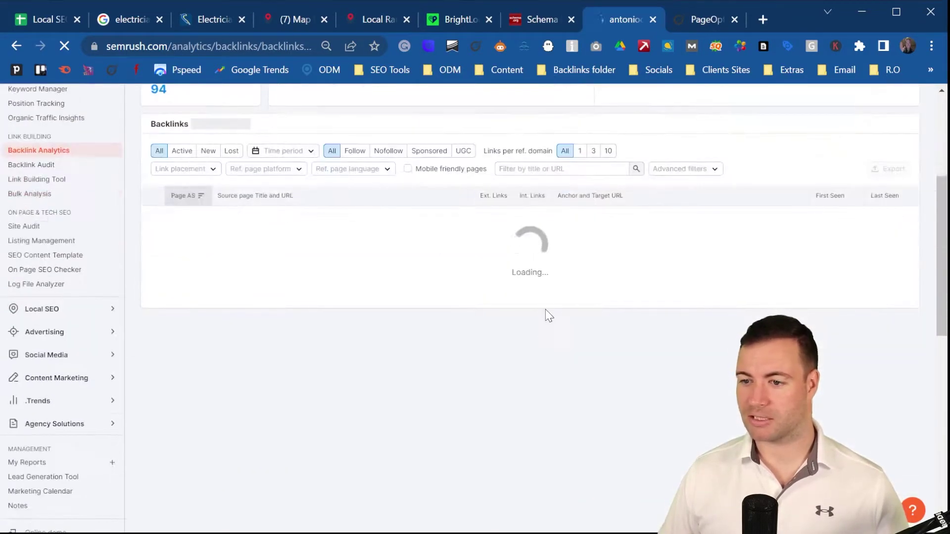
scroll(548, 340, "down", 2)
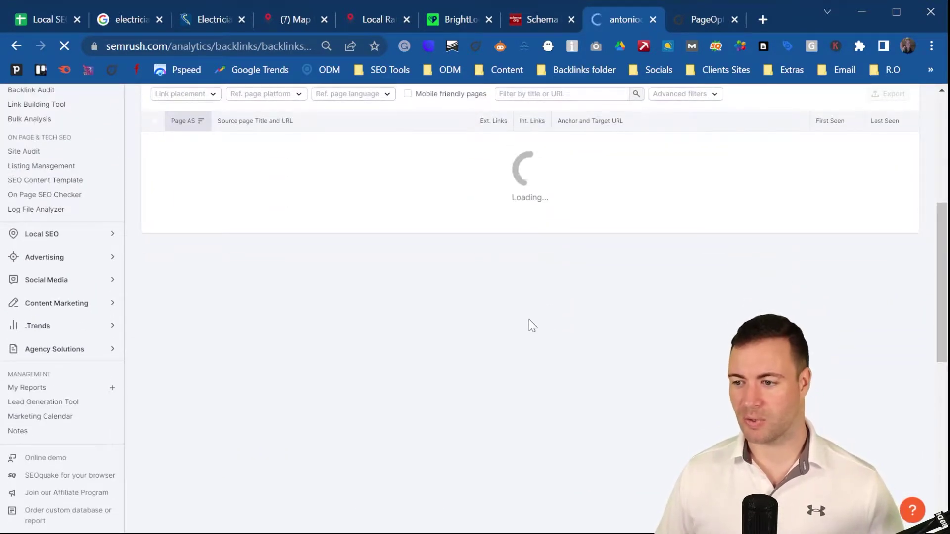
scroll(544, 234, "up", 7)
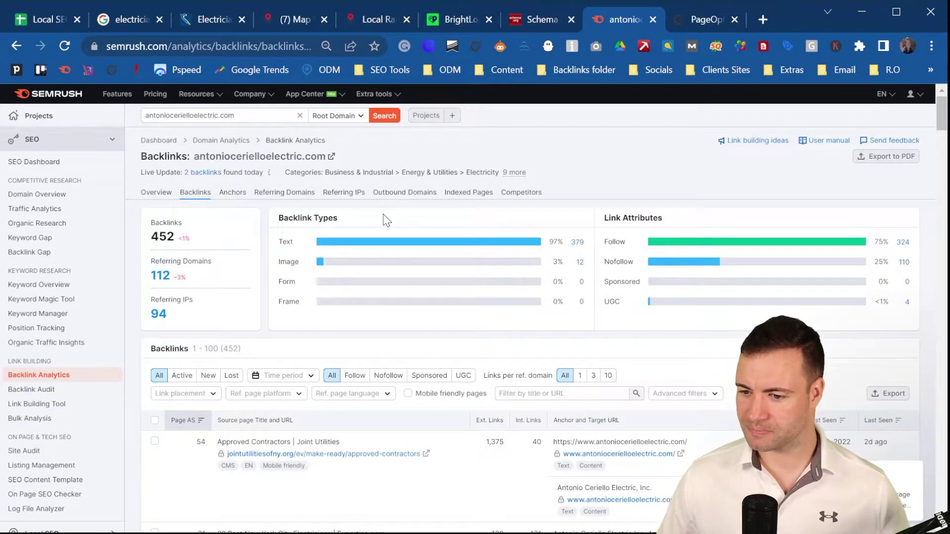
Look through the Semrush backlinks list, and mark Review Website - SEMRUSH as completed in the Local SEO Checklist sheet
scroll(383, 214, "down", 8)
scroll(350, 293, "down", 5)
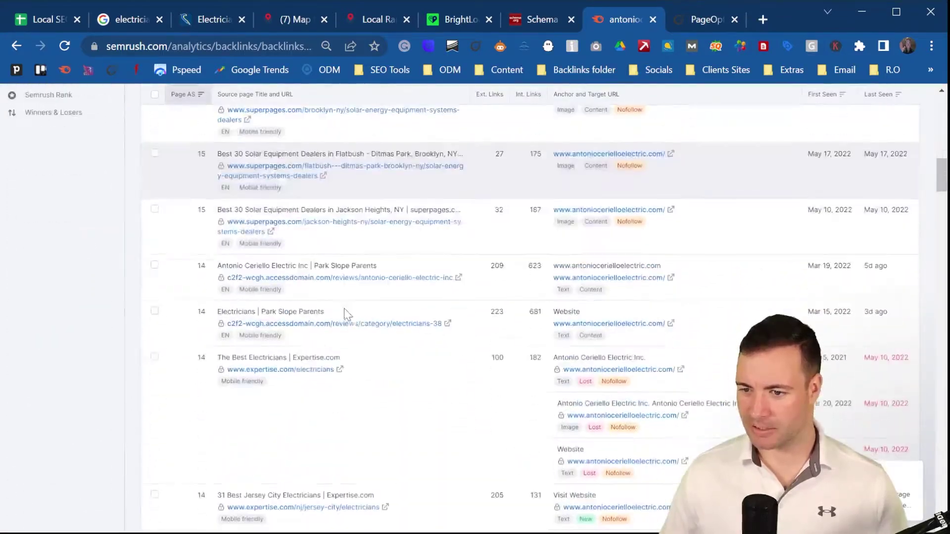
key("ctrl+1")
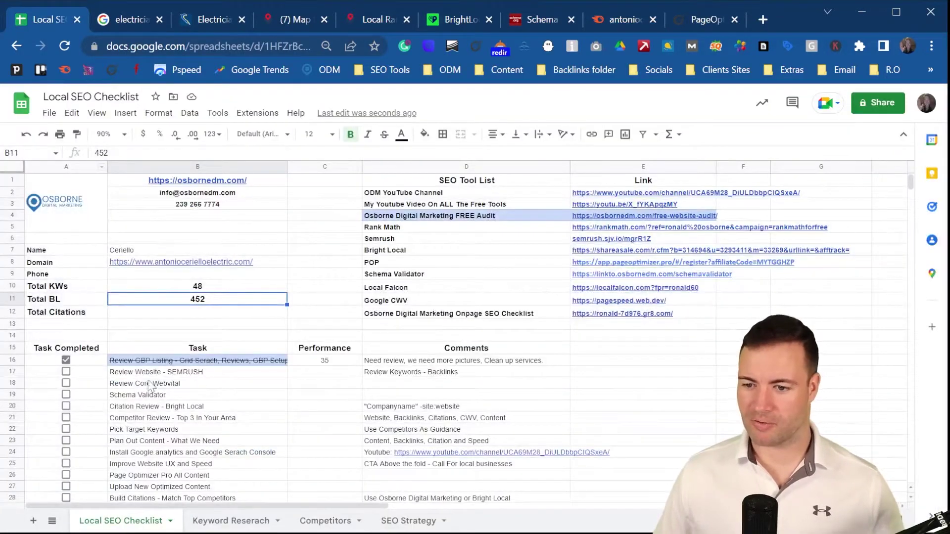
left_click(65, 372)
Correct the task name in cell B18 to "Review Core Web Vital"
left_click(137, 385)
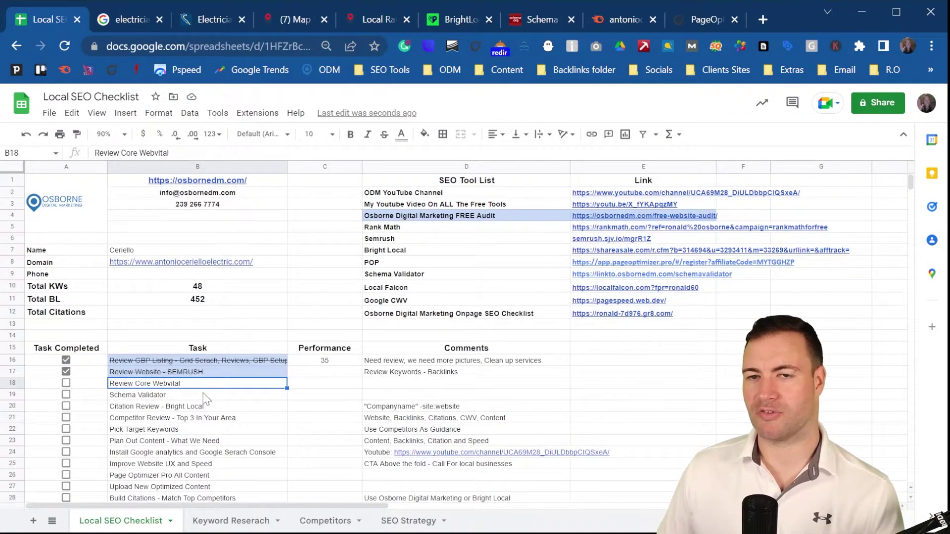
double_click(169, 385)
key("Delete")
type("V")
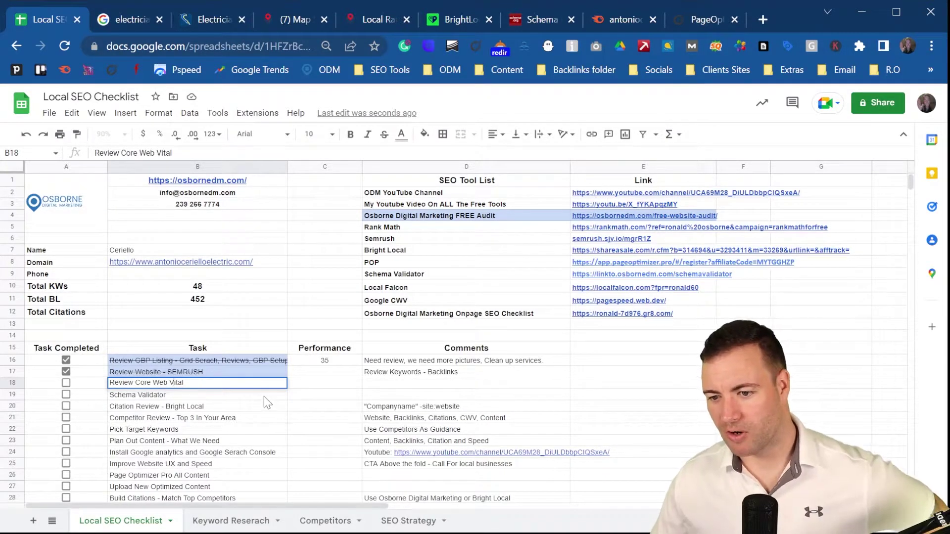
key("Return")
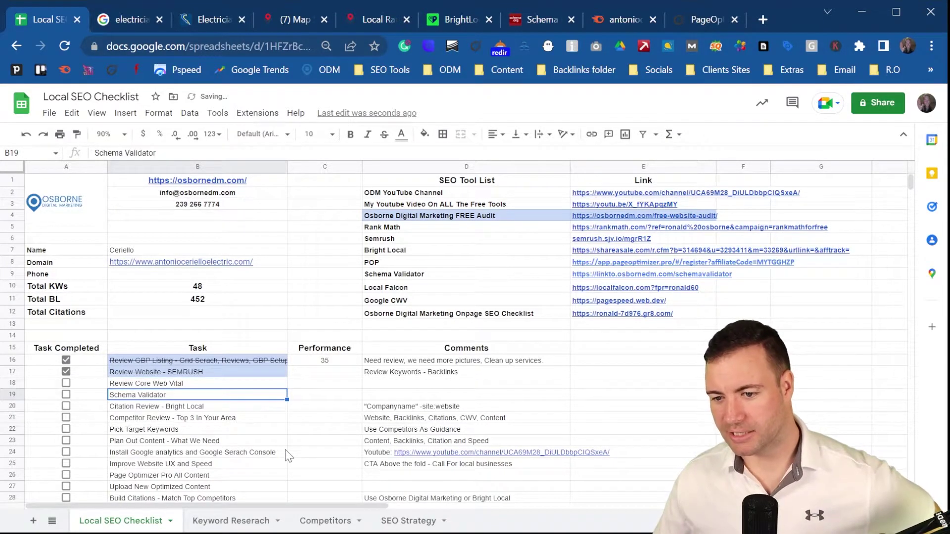
left_click(704, 20)
left_click(764, 18)
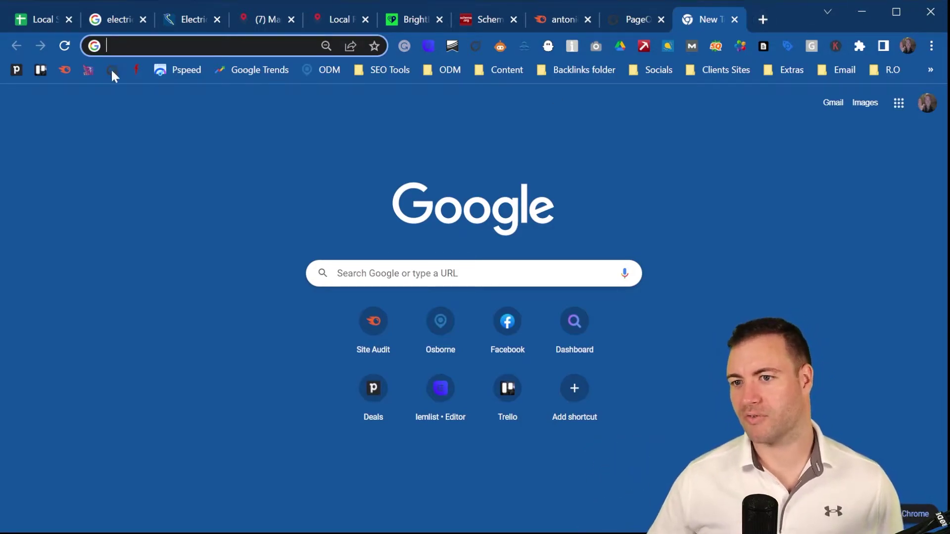
left_click(179, 70)
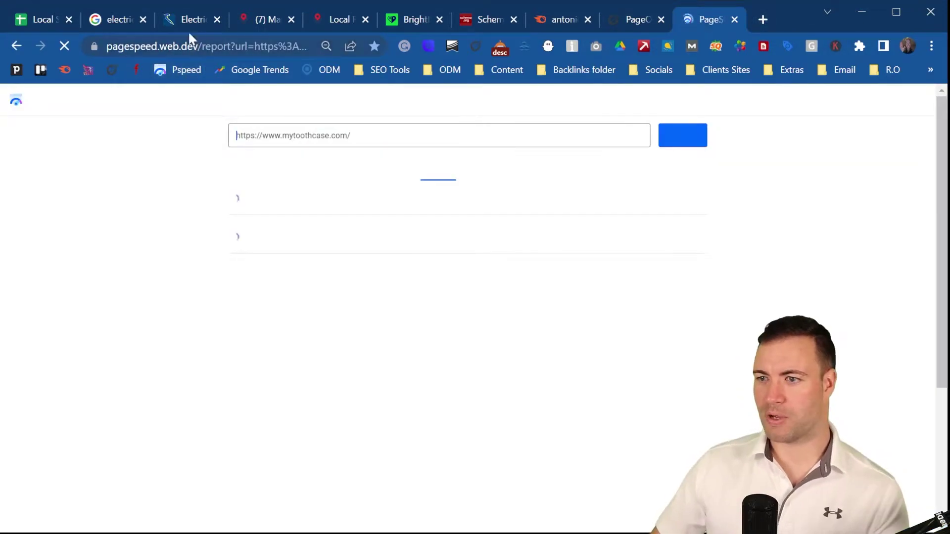
left_click(48, 16)
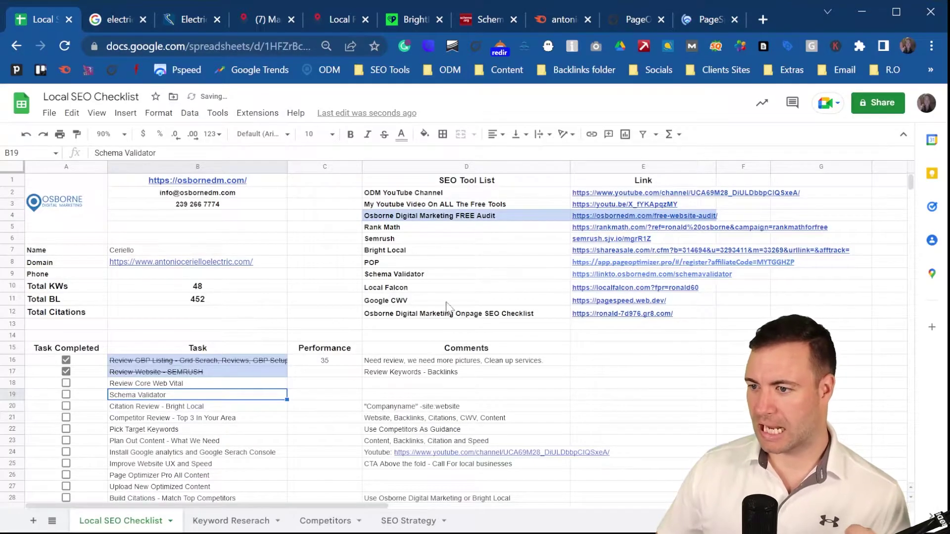
mouse_move(616, 317)
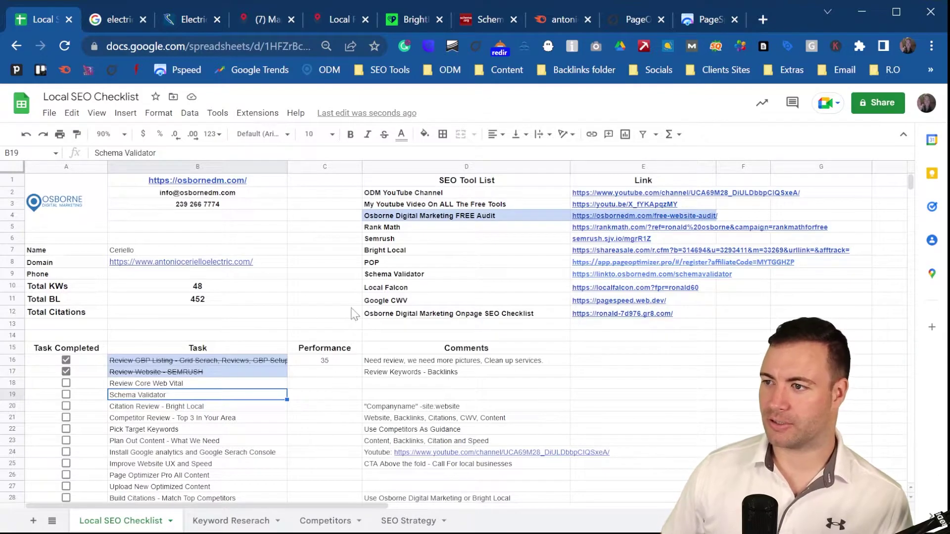
left_click(705, 17)
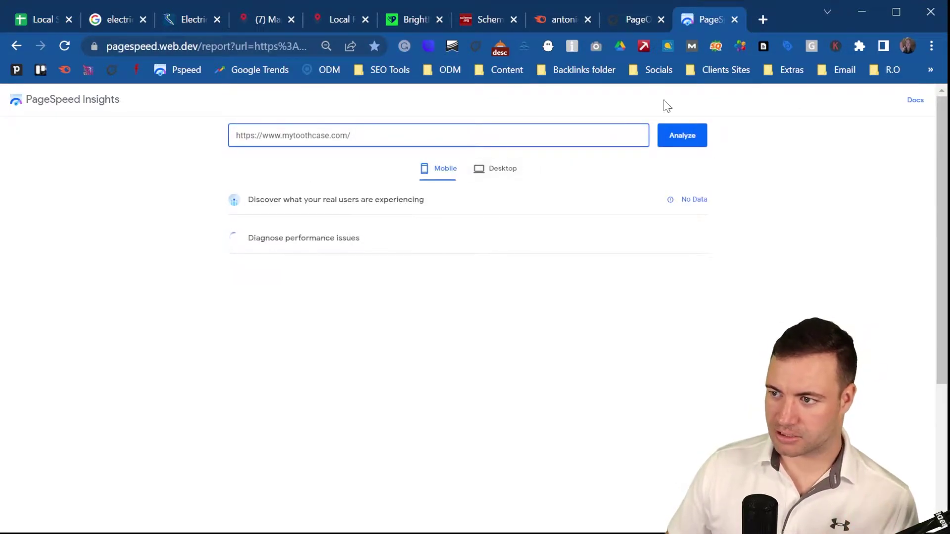
left_click_drag(367, 135, 209, 135)
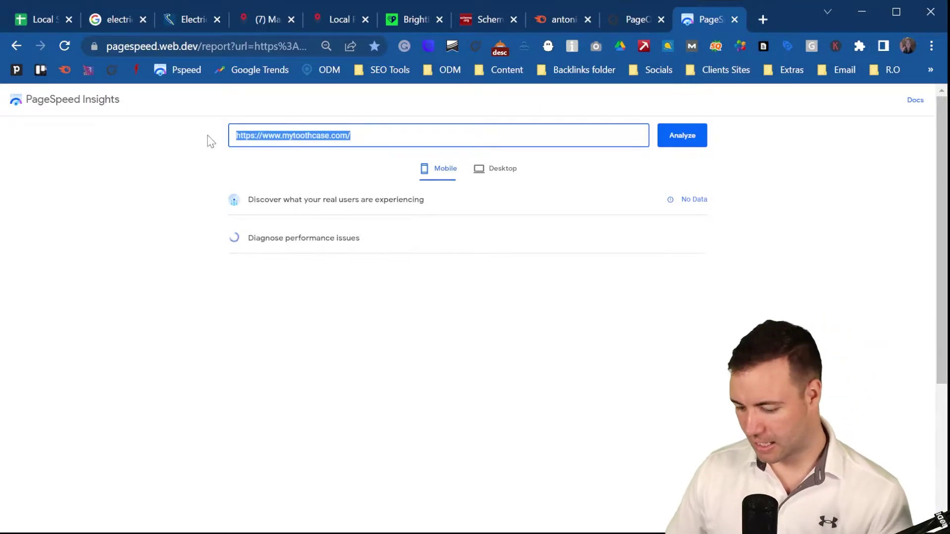
key("BackSpace")
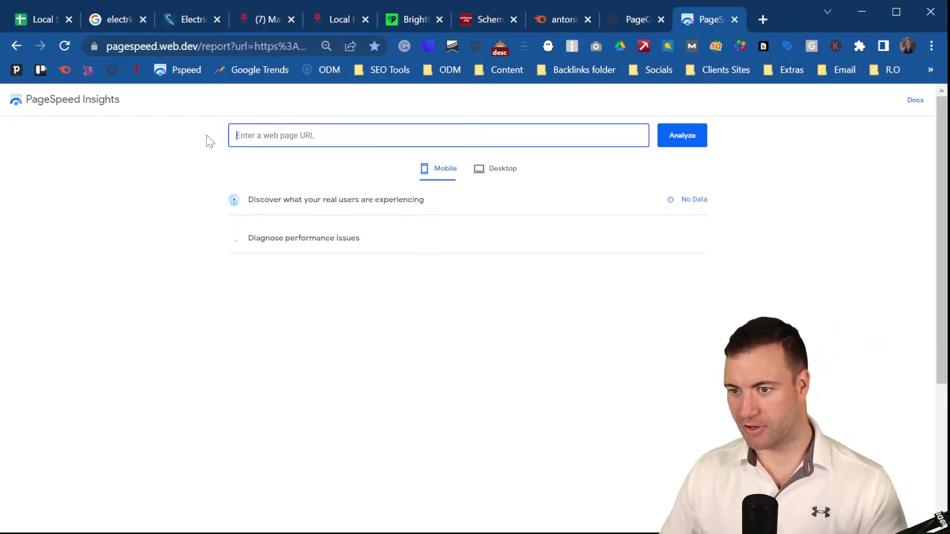
left_click(182, 19)
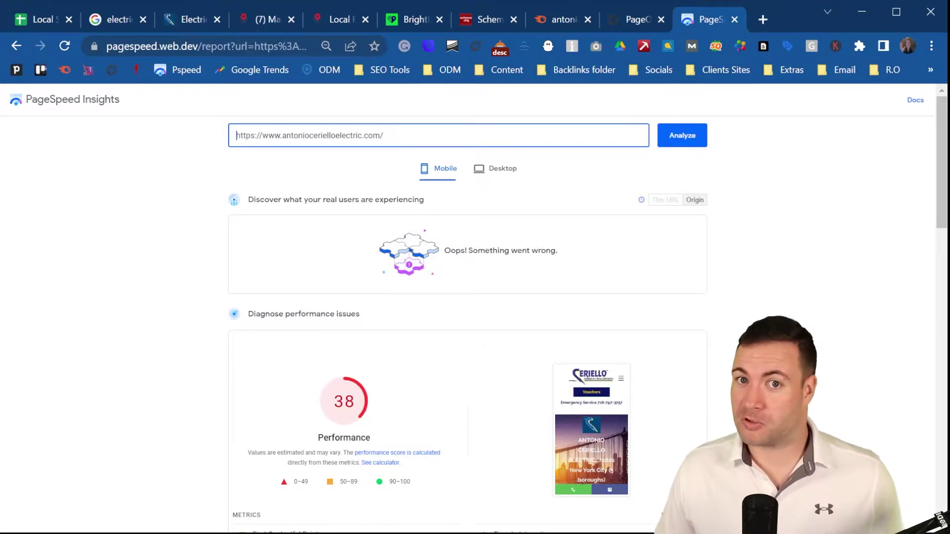
Examine the site's mobile performance score and speed metrics in the PageSpeed Insights report, and close the report
double_click(386, 403)
scroll(386, 403, "down", 3)
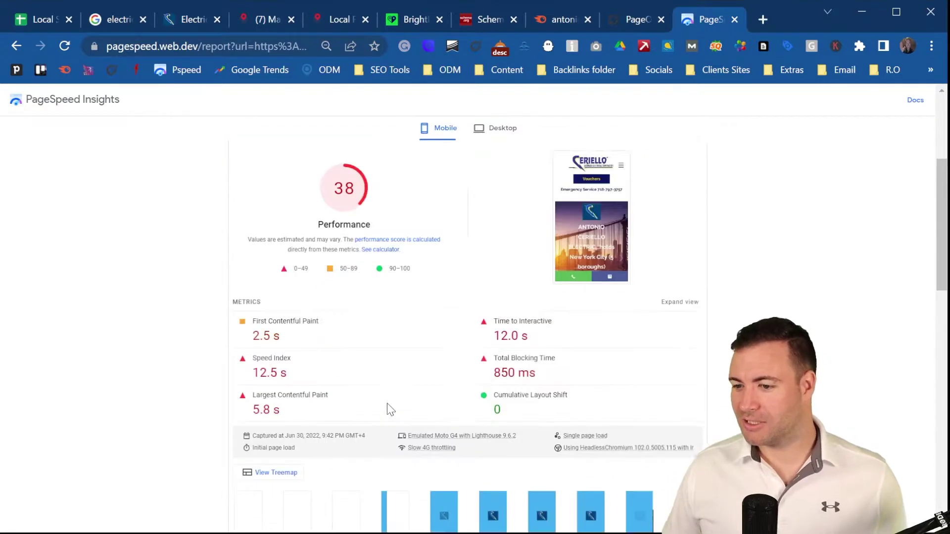
scroll(475, 306, "up", 3)
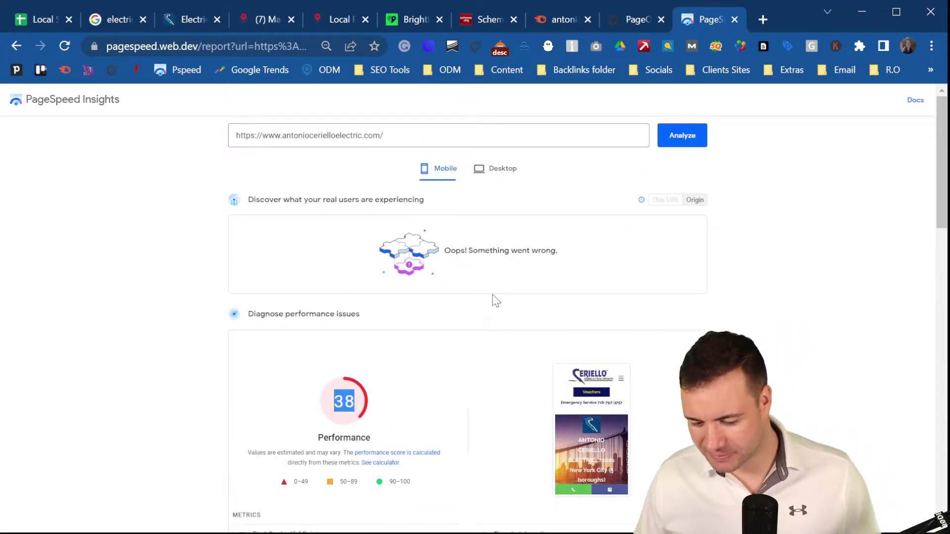
scroll(373, 349, "down", 3)
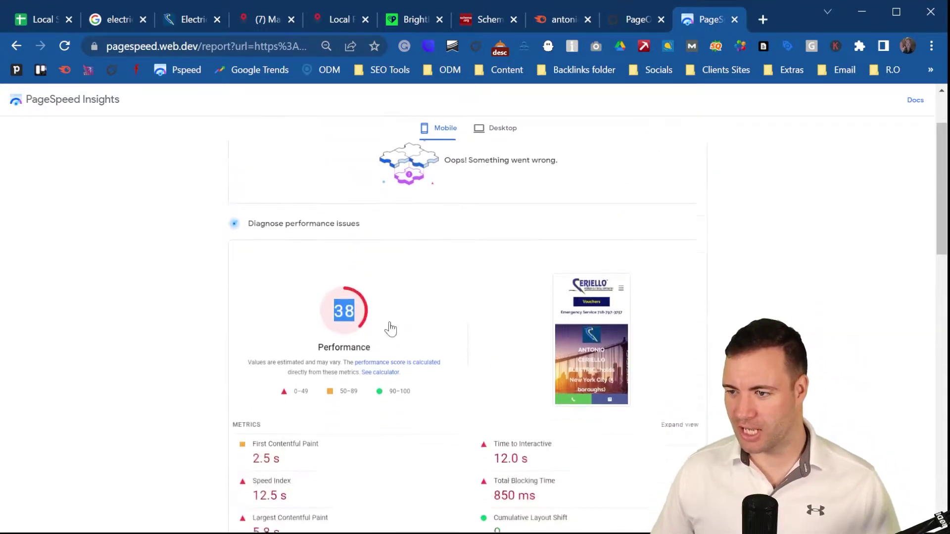
scroll(513, 182, "up", 3)
scroll(350, 303, "down", 1)
scroll(350, 303, "down", 2)
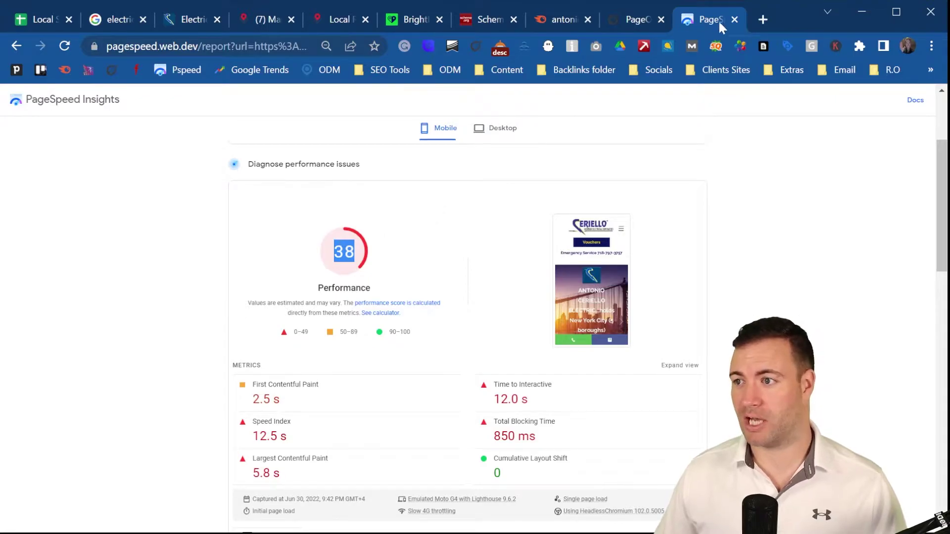
left_click(735, 17)
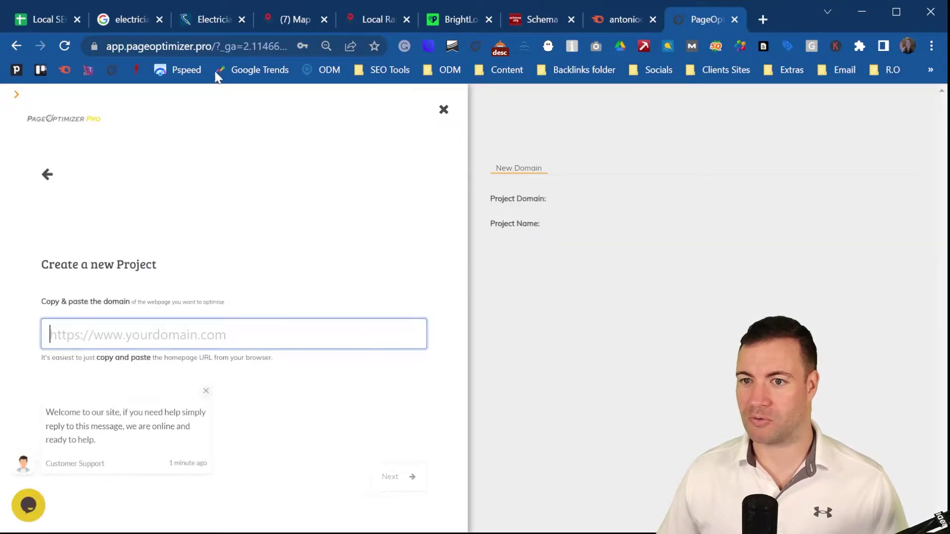
In the Local SEO Checklist sheet, enter Performance values of 38 for Review Core Web Vital and 65 for Review Website - SEMRUSH
left_click(59, 16)
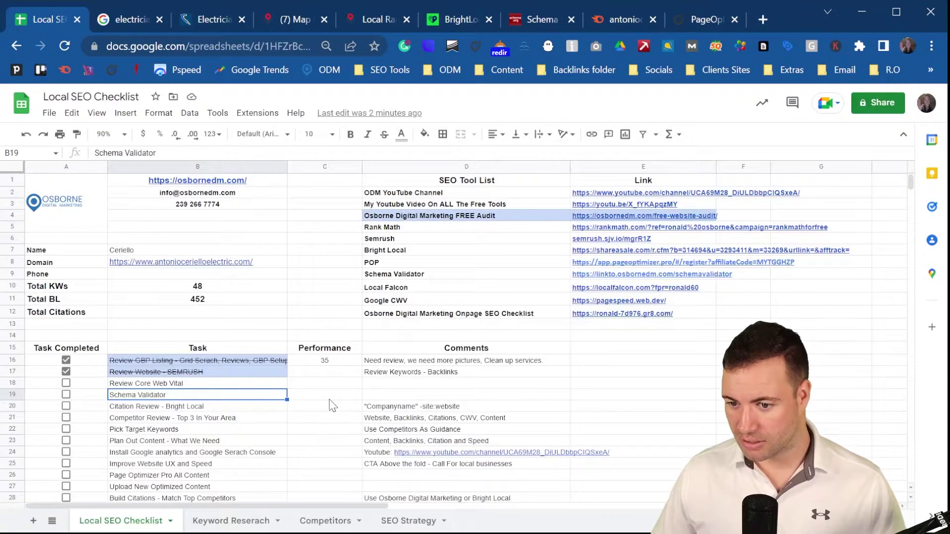
left_click(319, 385)
type("38")
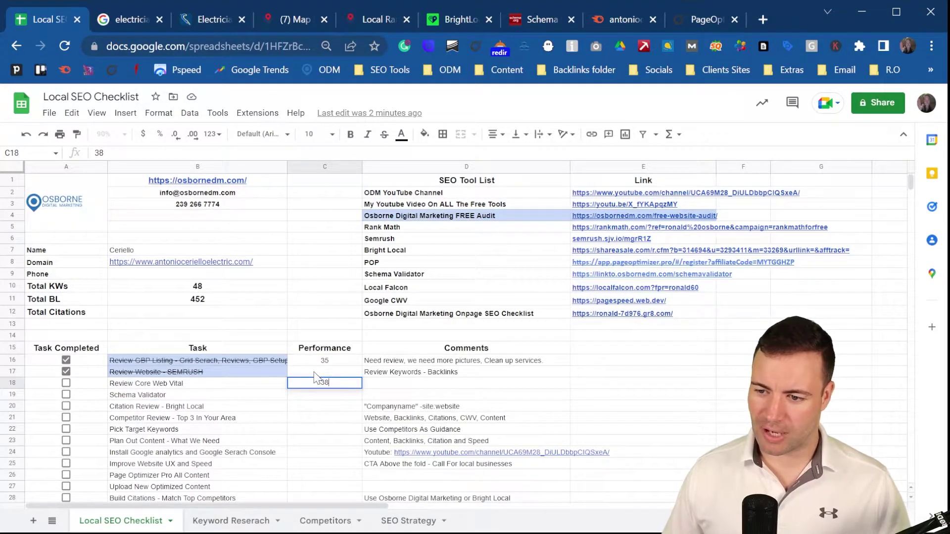
left_click(315, 372)
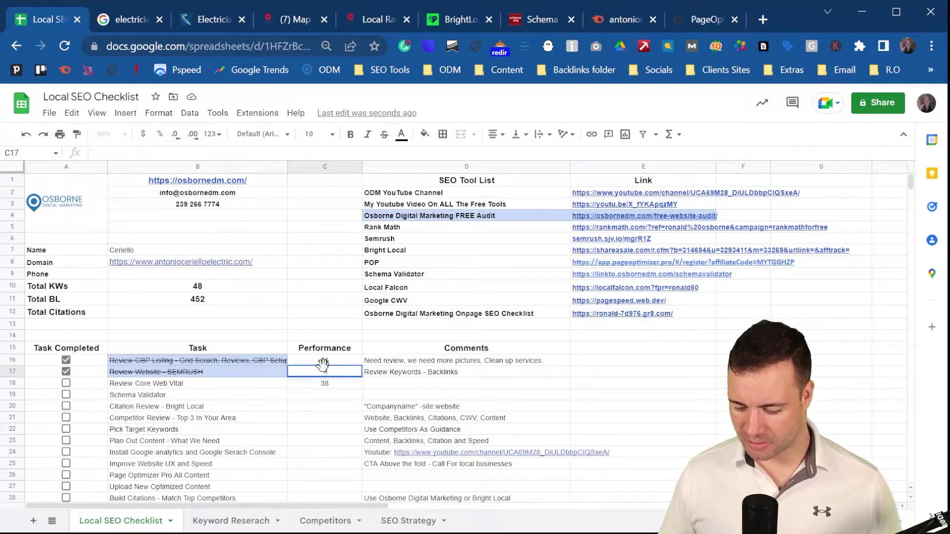
type("65")
left_click(346, 394)
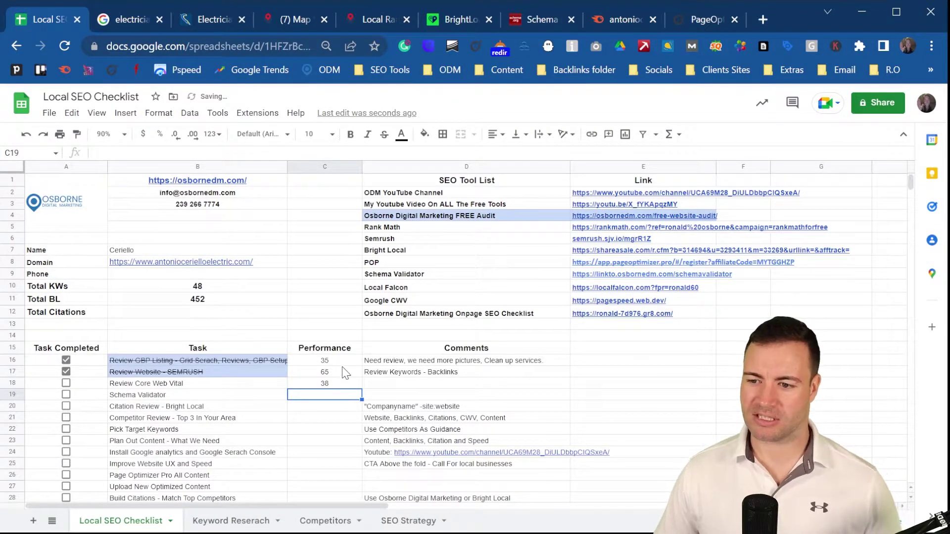
left_click(345, 385)
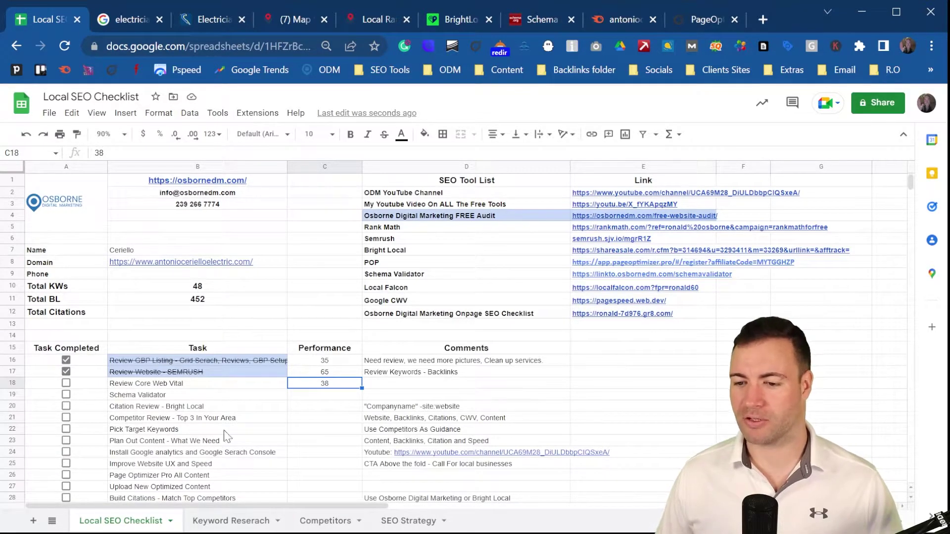
left_click(185, 397)
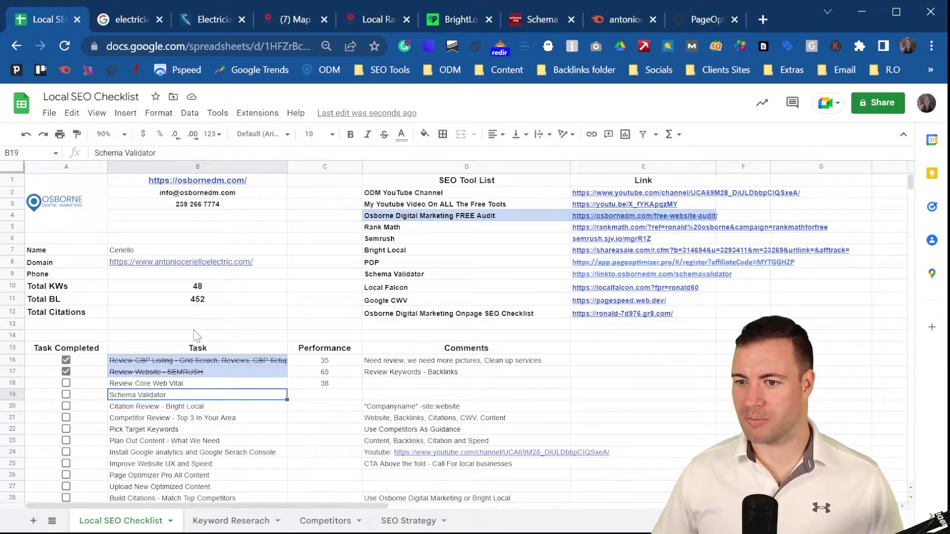
left_click(238, 262)
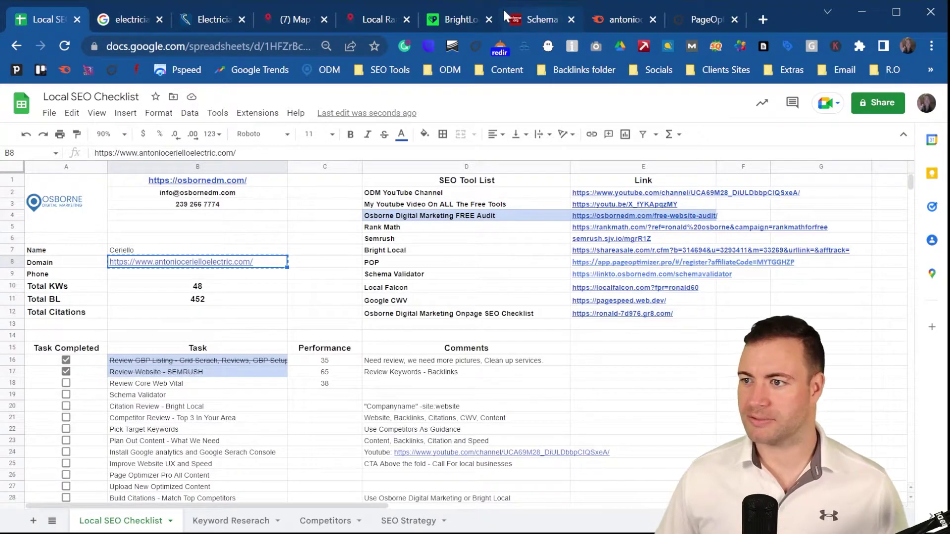
left_click(528, 19)
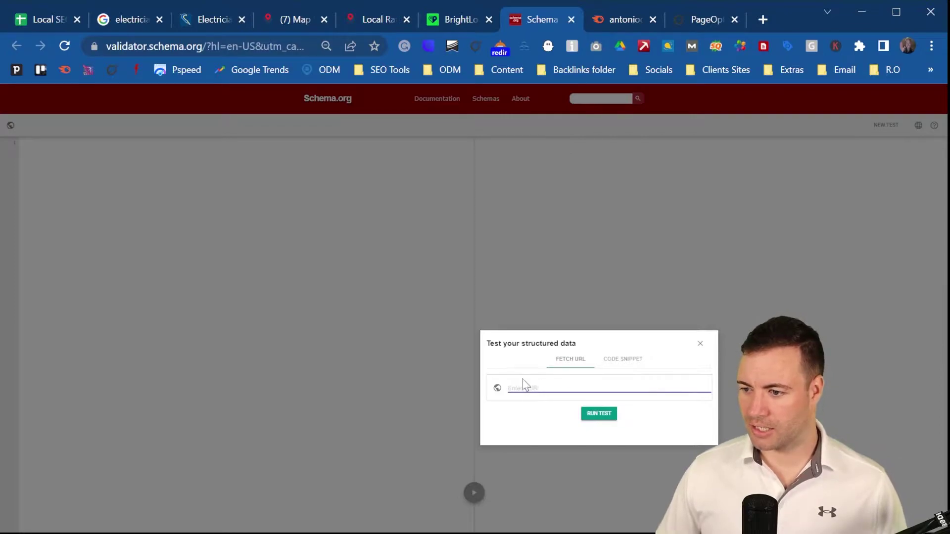
type("https://www.antoniocerielloelectric.com/")
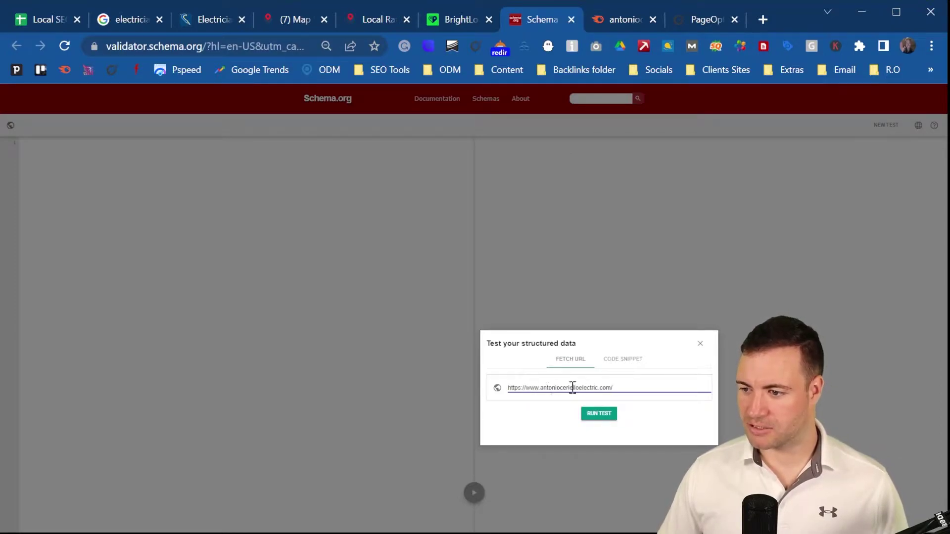
left_click(600, 415)
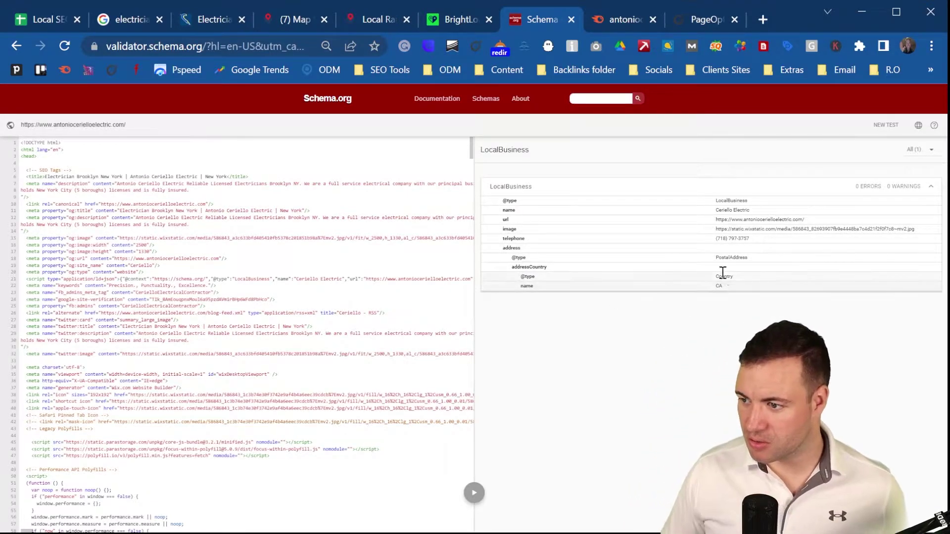
double_click(718, 286)
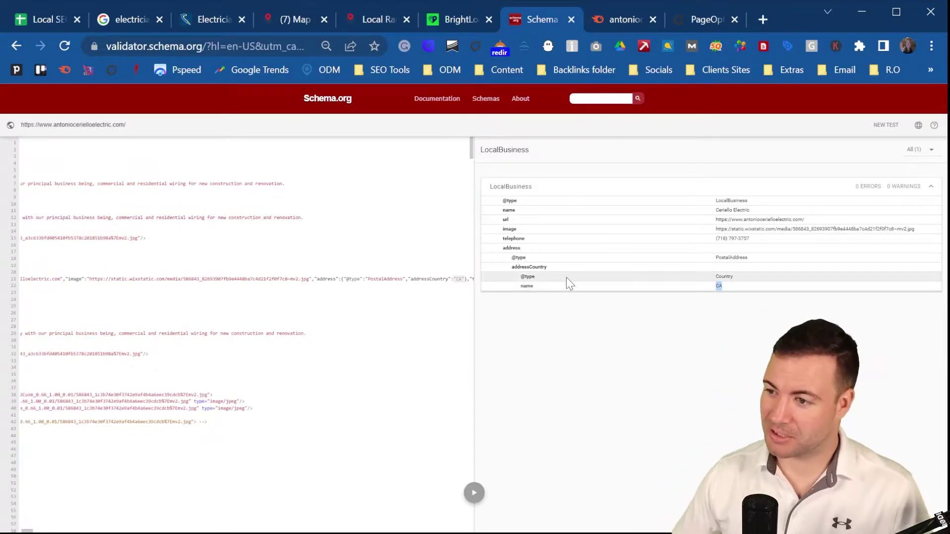
left_click(716, 346)
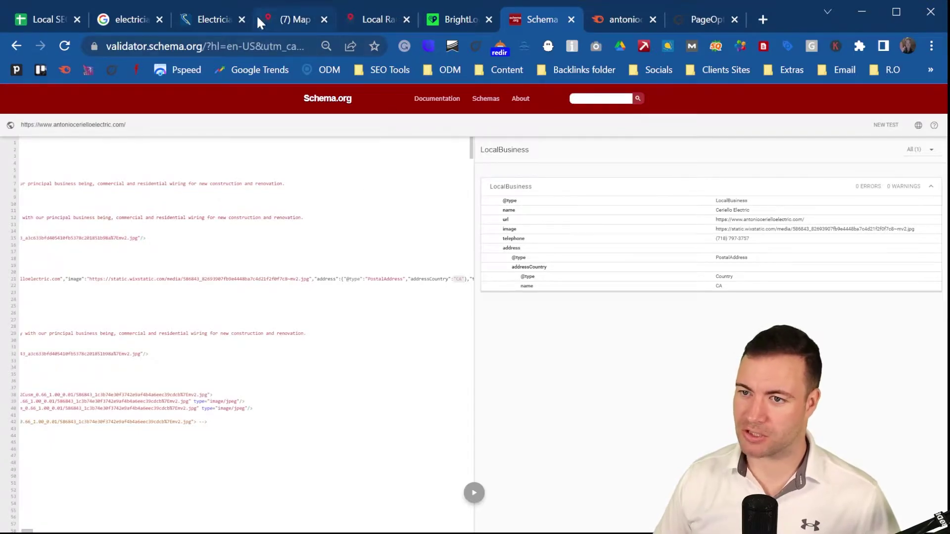
Enter a centred F as the Schema Validator task's Performance value in the checklist and mark Review Core Web Vital as completed
left_click(54, 20)
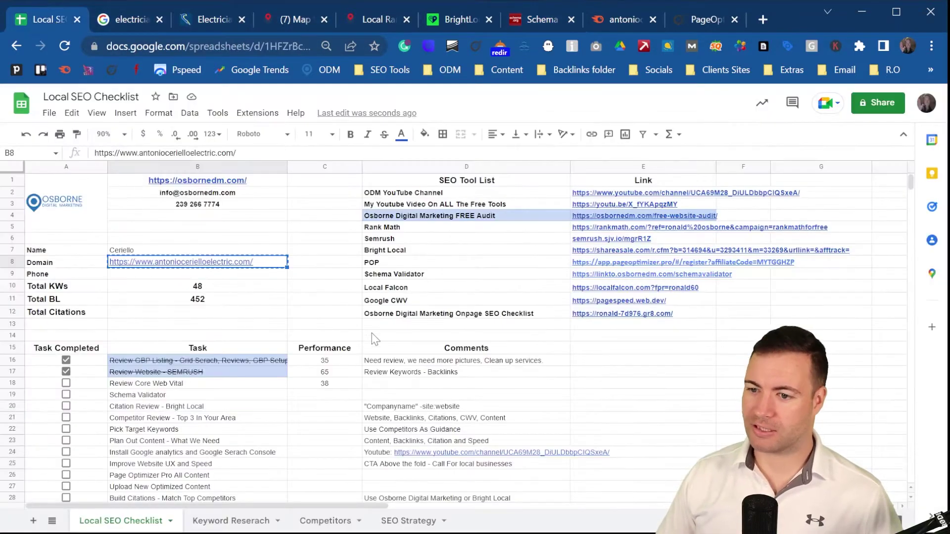
left_click(340, 395)
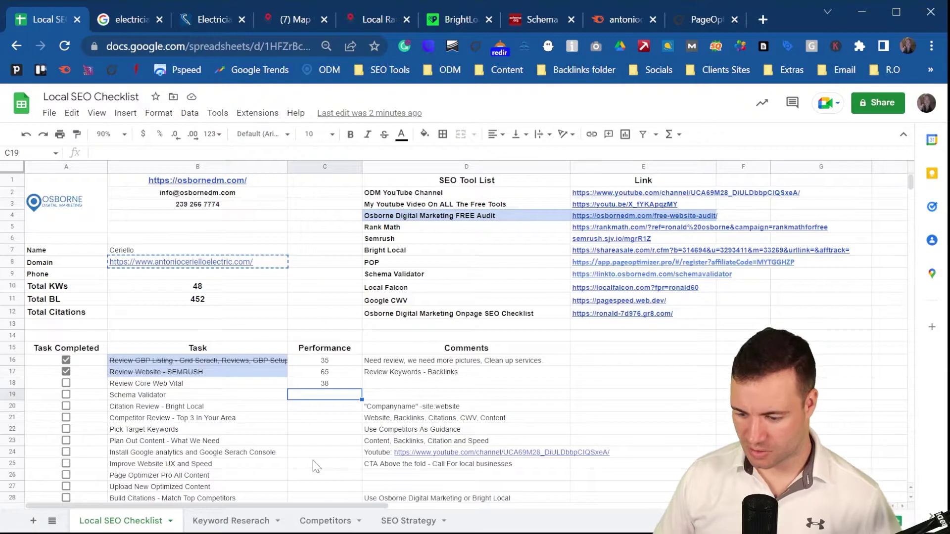
type("F")
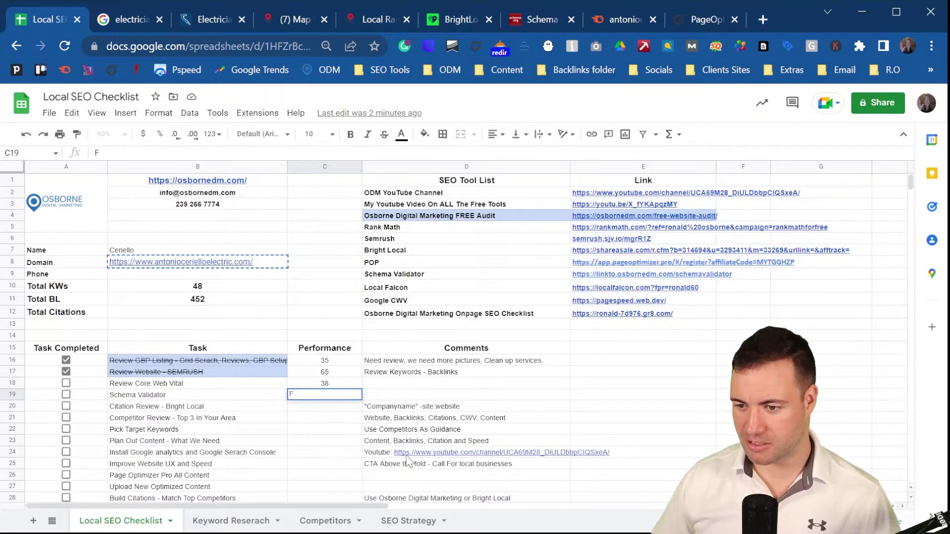
key("Return")
key("Return")
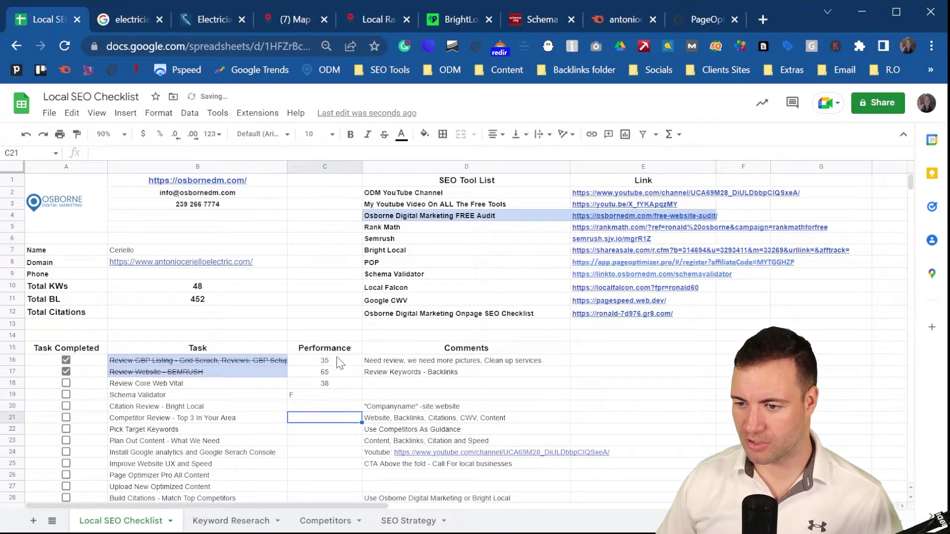
key("Down")
key("Down")
key("Down")
key("Down")
left_click(66, 383)
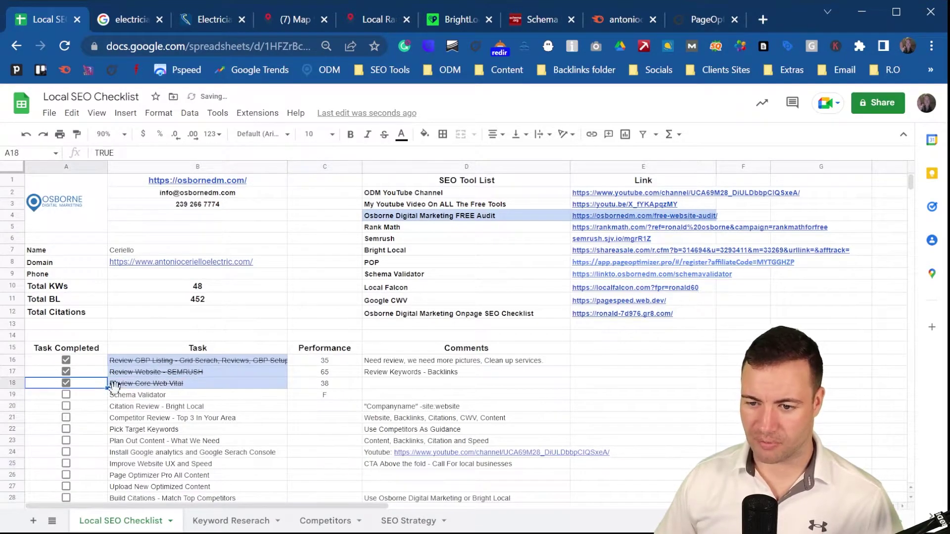
Mark the Schema Validator task as completed in the checklist and view the BrightLocal home page for the Citation Review task
left_click(66, 394)
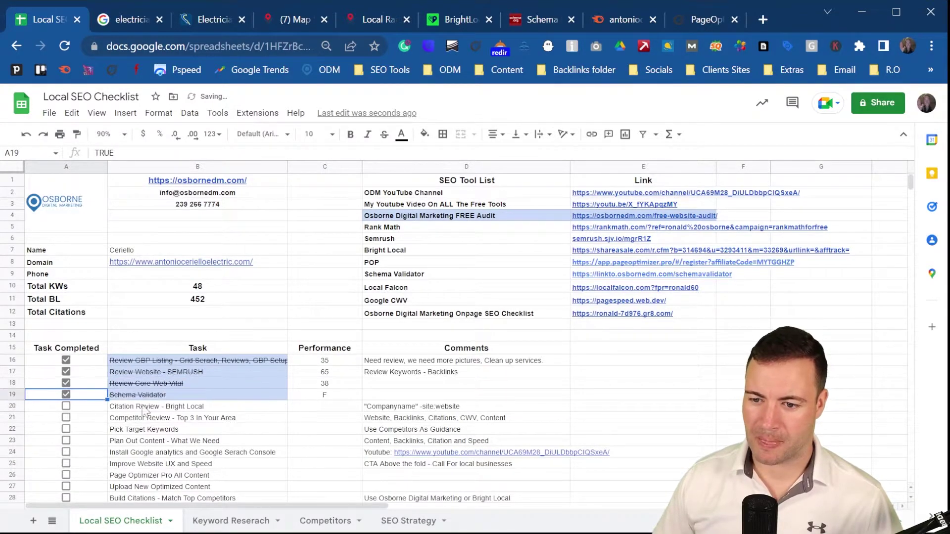
left_click(229, 409)
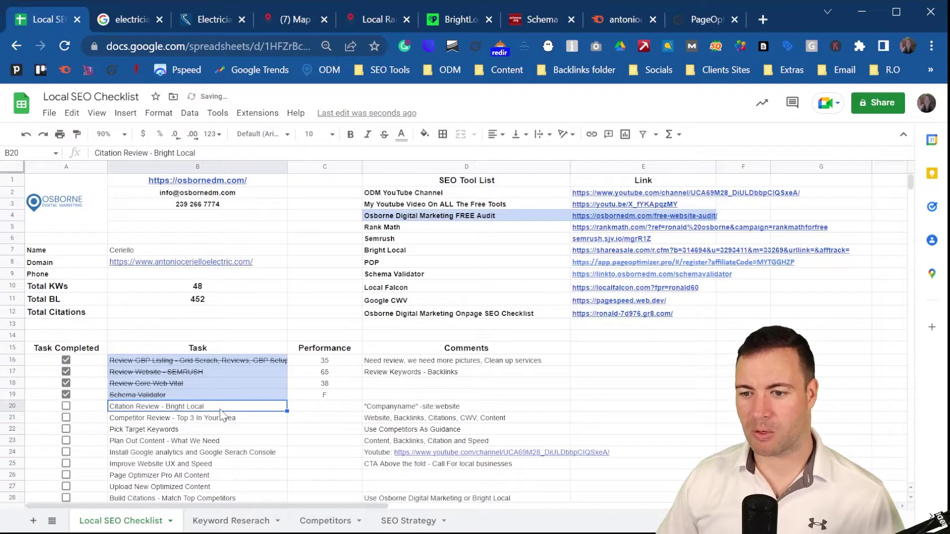
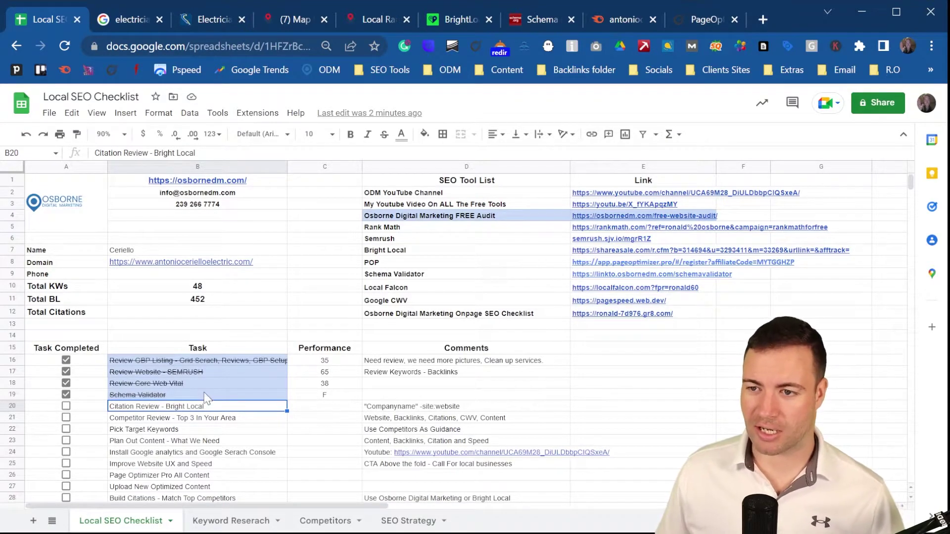
left_click(455, 14)
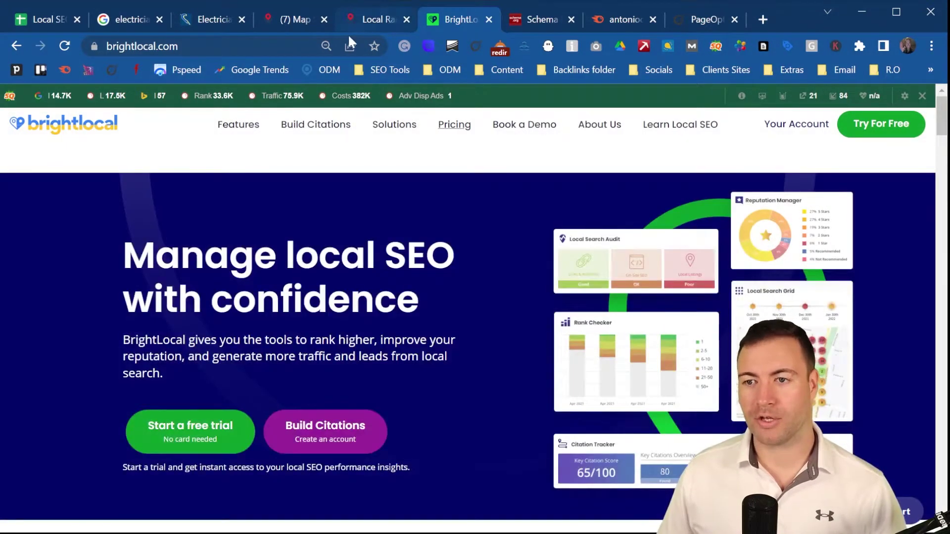
left_click(55, 18)
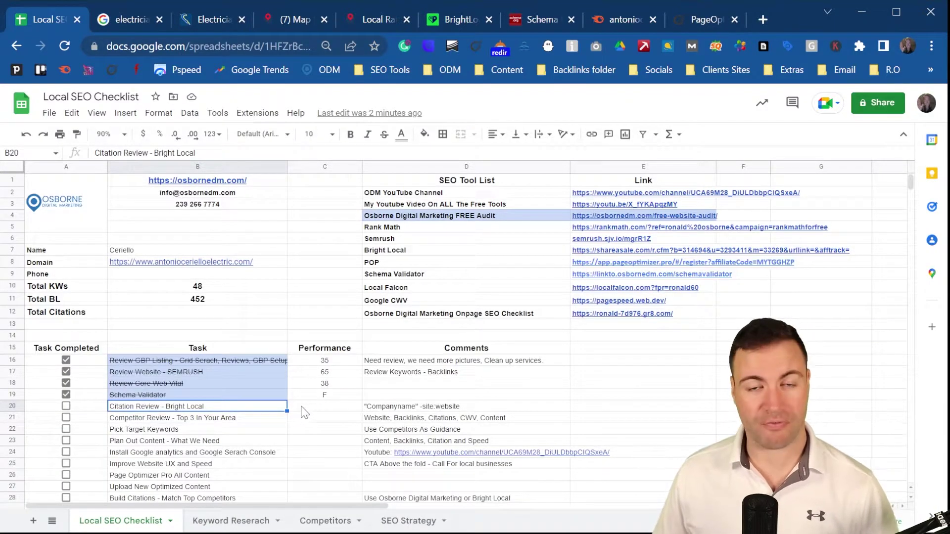
left_click(418, 410)
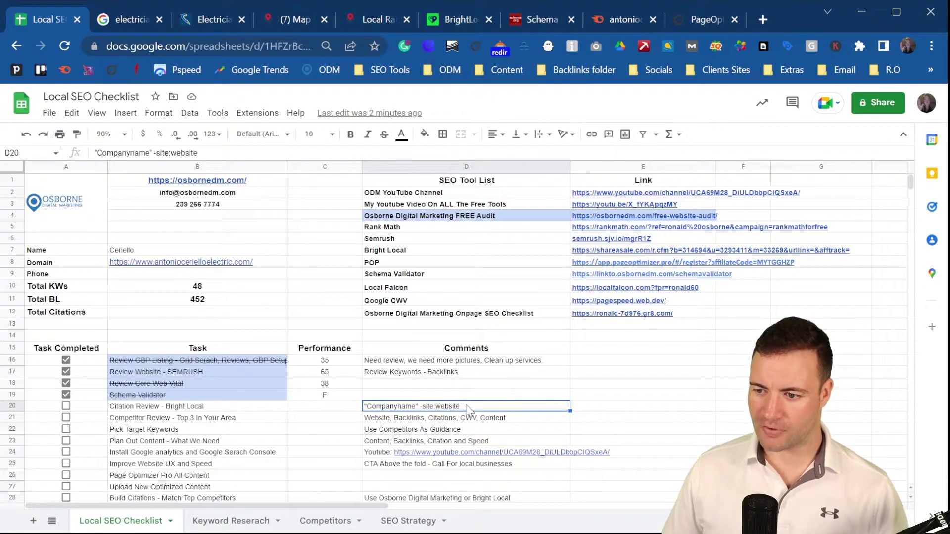
key("ctrl+c")
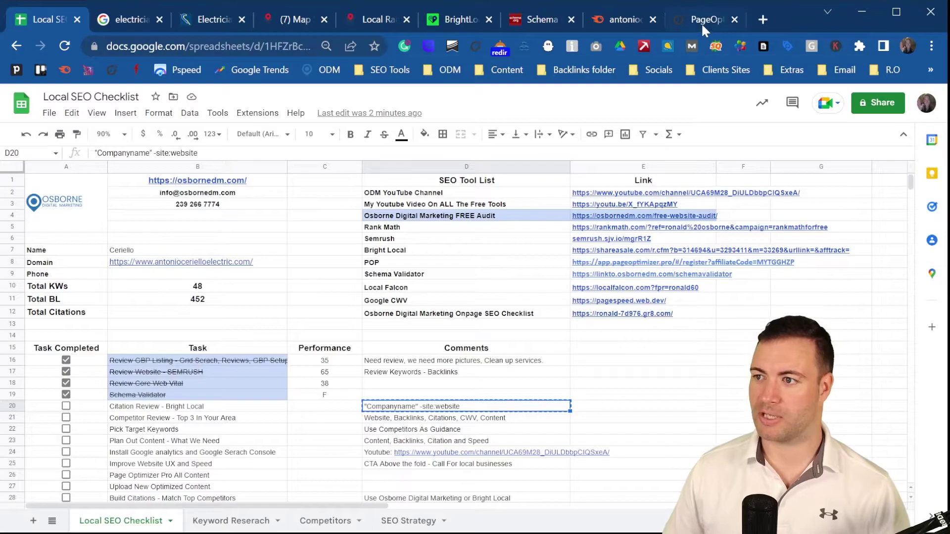
left_click(763, 20)
key("ctrl+v")
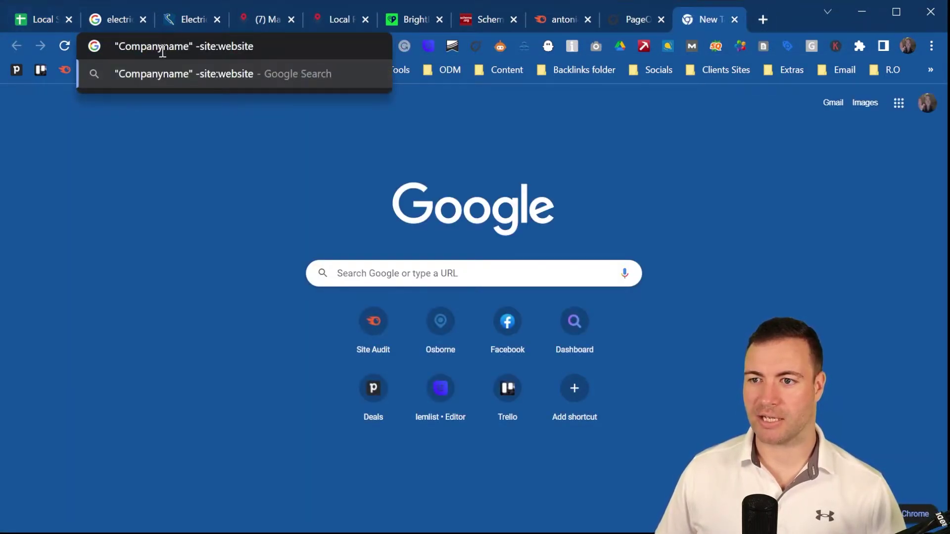
left_click(180, 20)
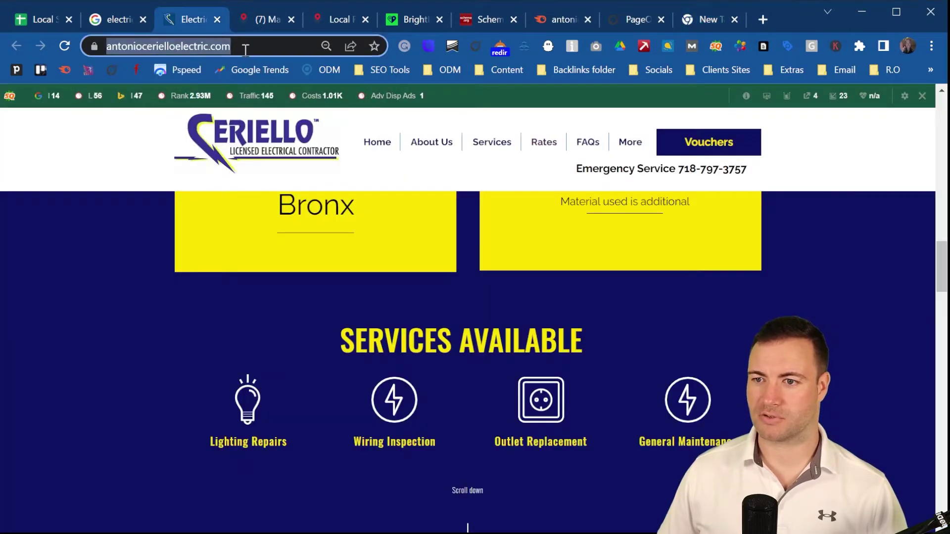
left_click_drag(293, 45, 144, 49)
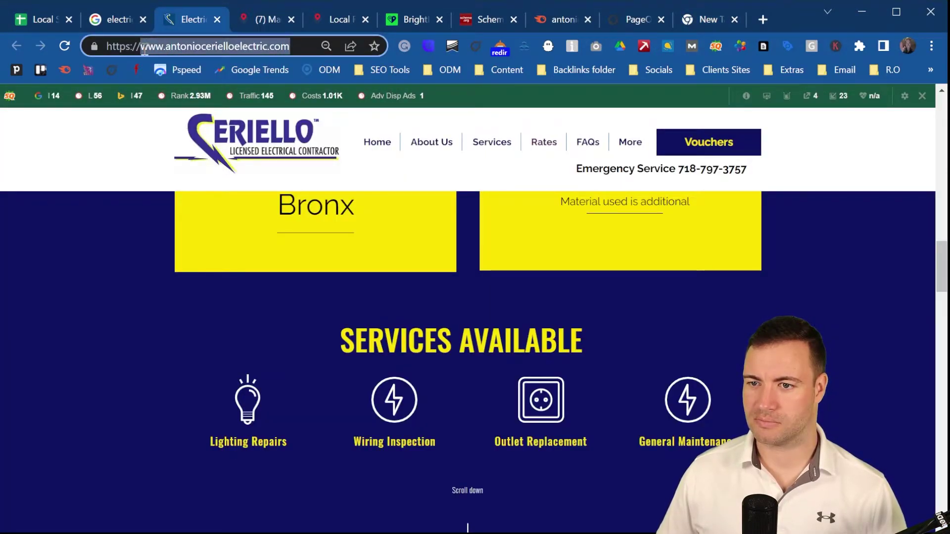
left_click(694, 17)
double_click(225, 47)
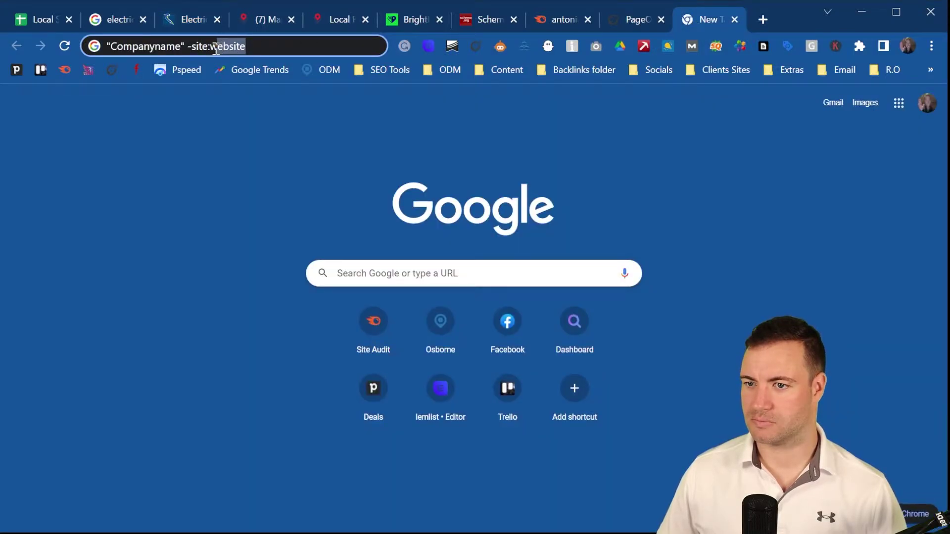
key("ctrl+v")
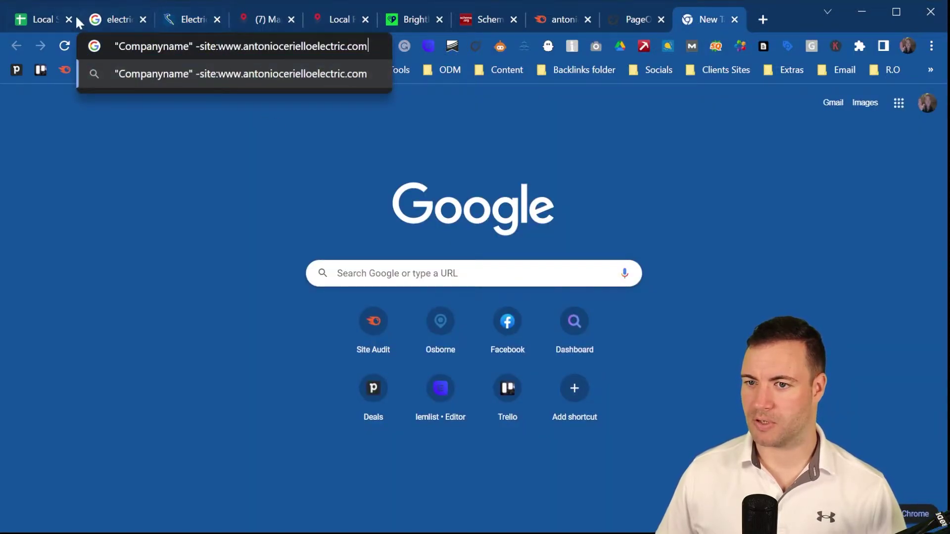
Replace the Companyname placeholder with Antonio Ceriello Electric Inc, run the Google search, and examine the citation listings
left_click(108, 16)
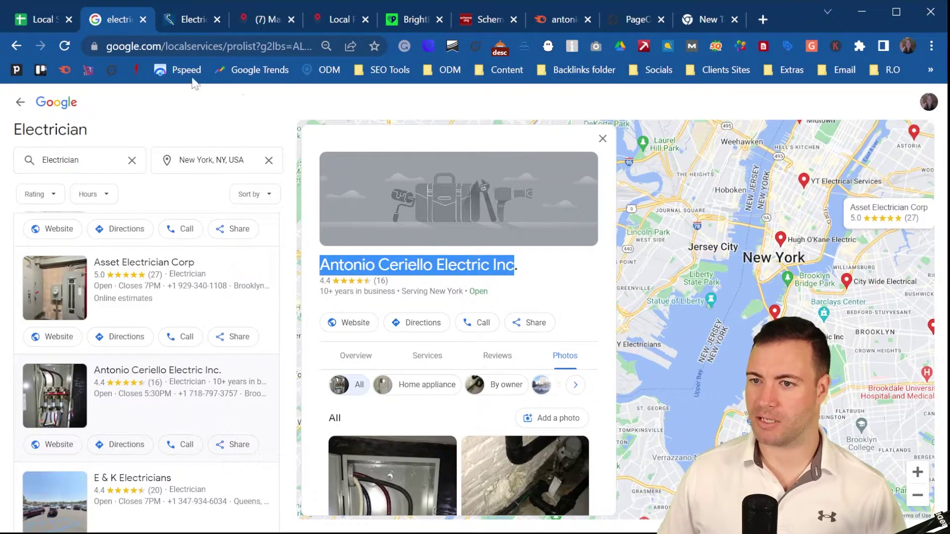
left_click(687, 23)
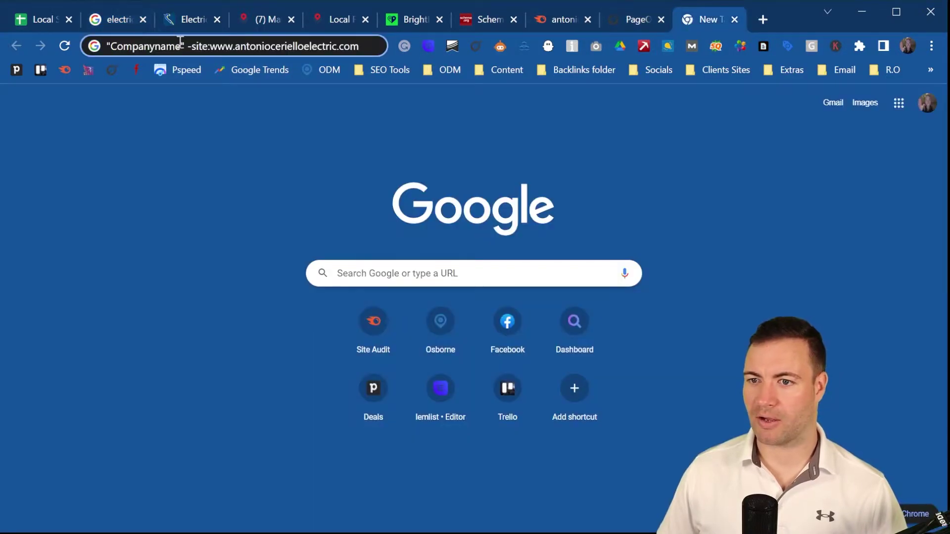
left_click_drag(182, 45, 111, 46)
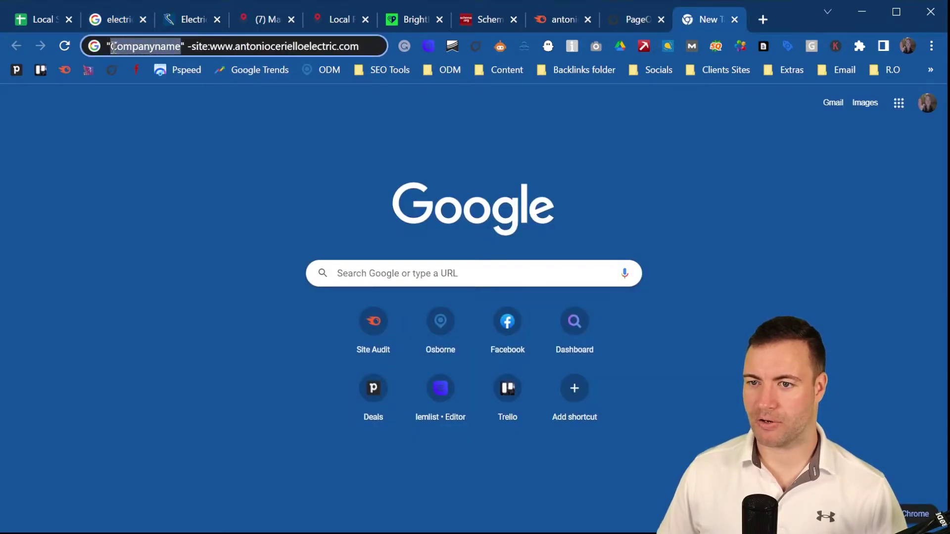
key("ctrl+v")
key("Return")
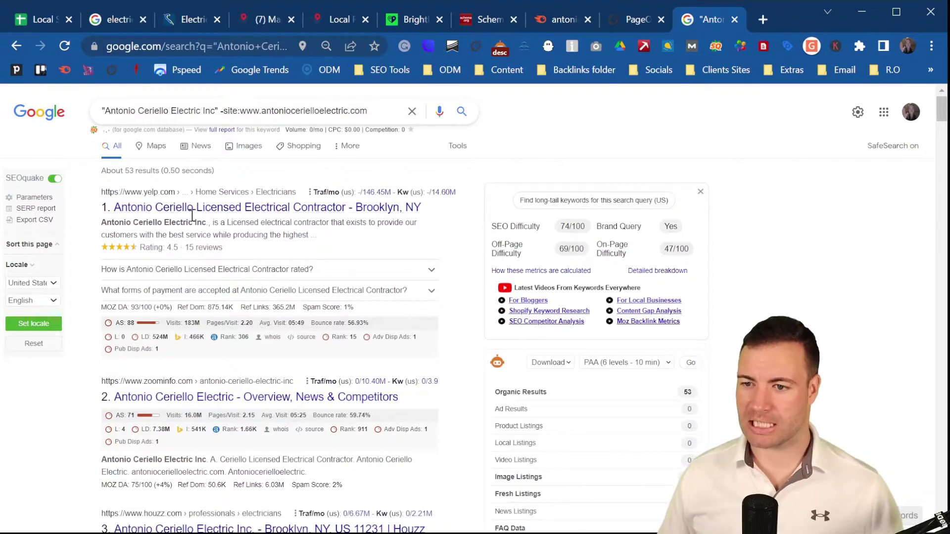
scroll(254, 378, "down", 3)
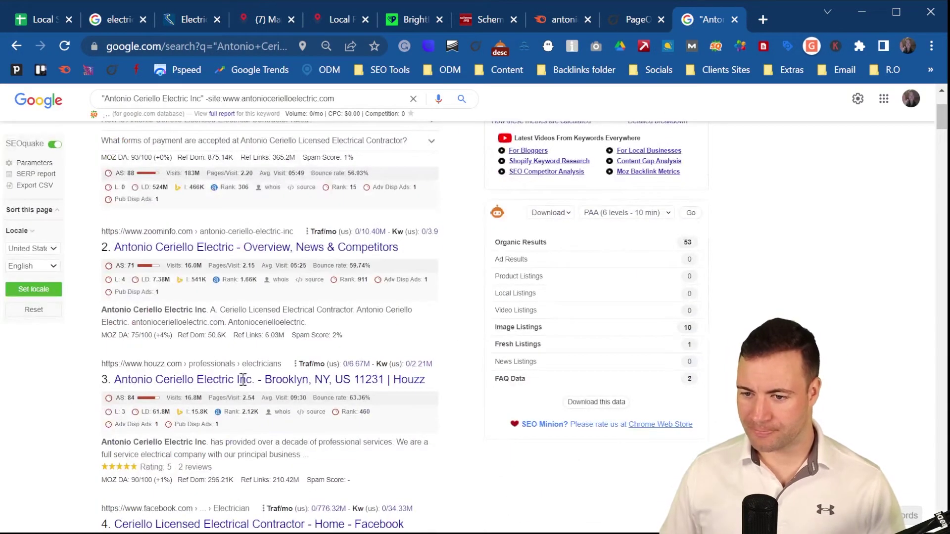
scroll(181, 374, "down", 12)
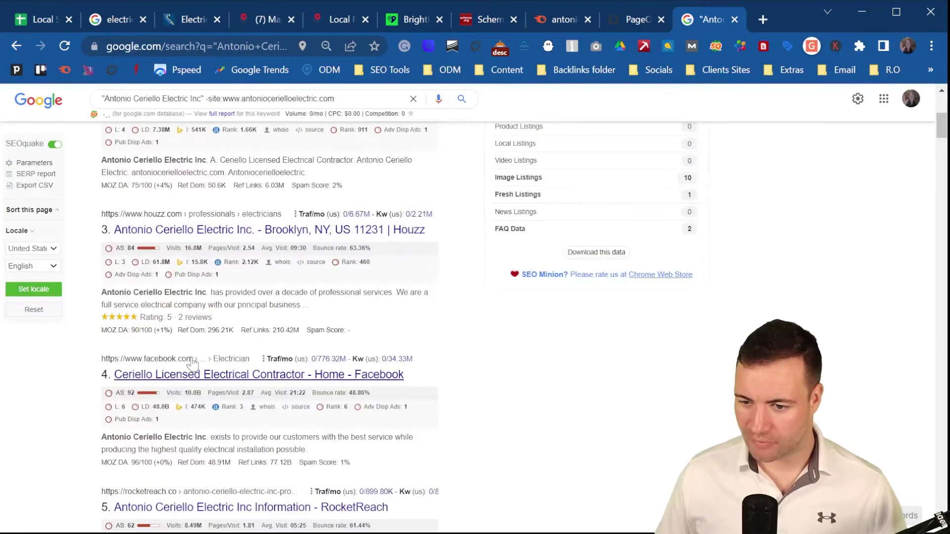
scroll(242, 324, "down", 3)
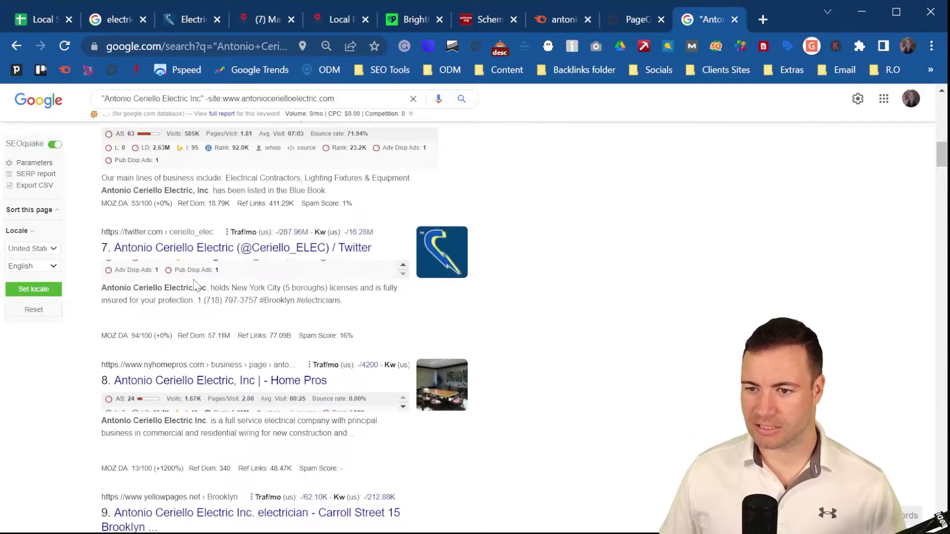
scroll(216, 355, "down", 2)
scroll(216, 354, "down", 18)
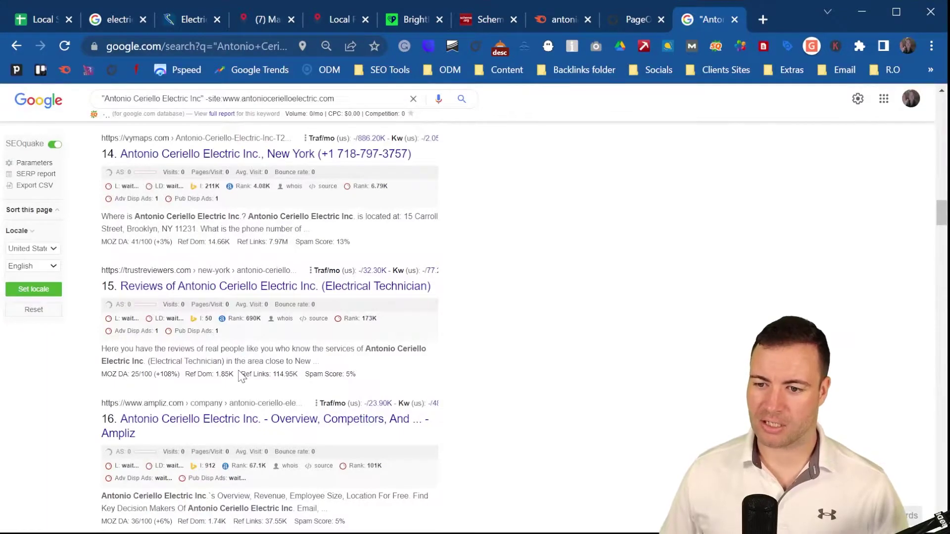
scroll(241, 376, "up", 20)
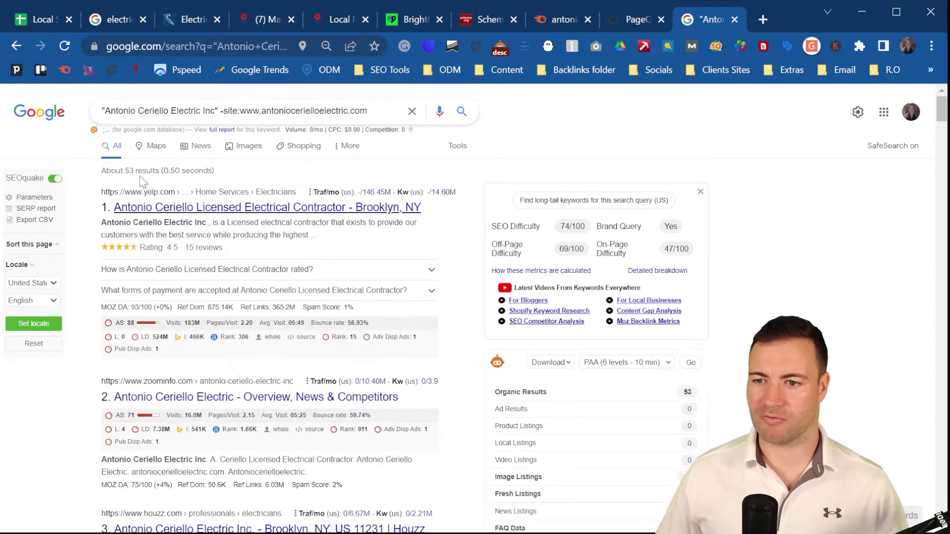
Enter 53 as Total Citations in the Local SEO Checklist sheet and mark Citation Review - Bright Local as completed
left_click_drag(130, 171, 123, 169)
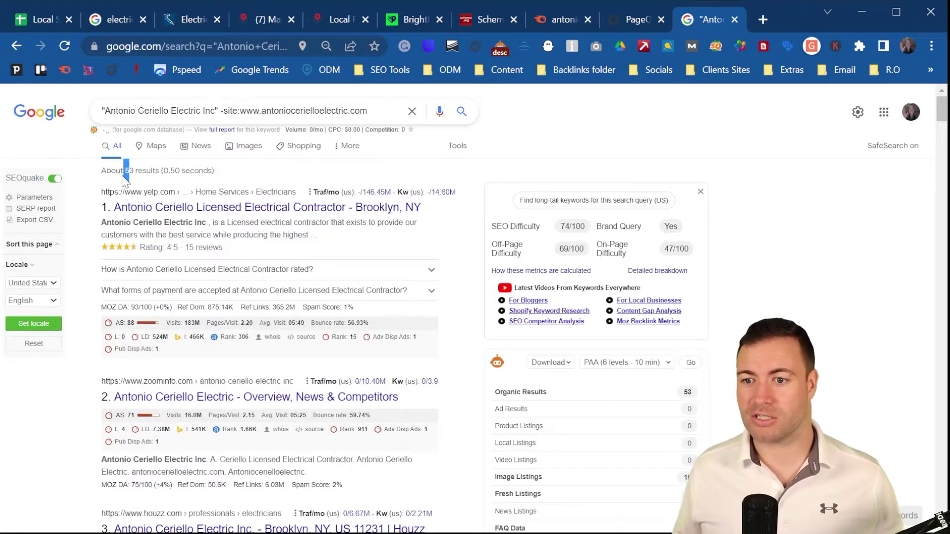
left_click(44, 12)
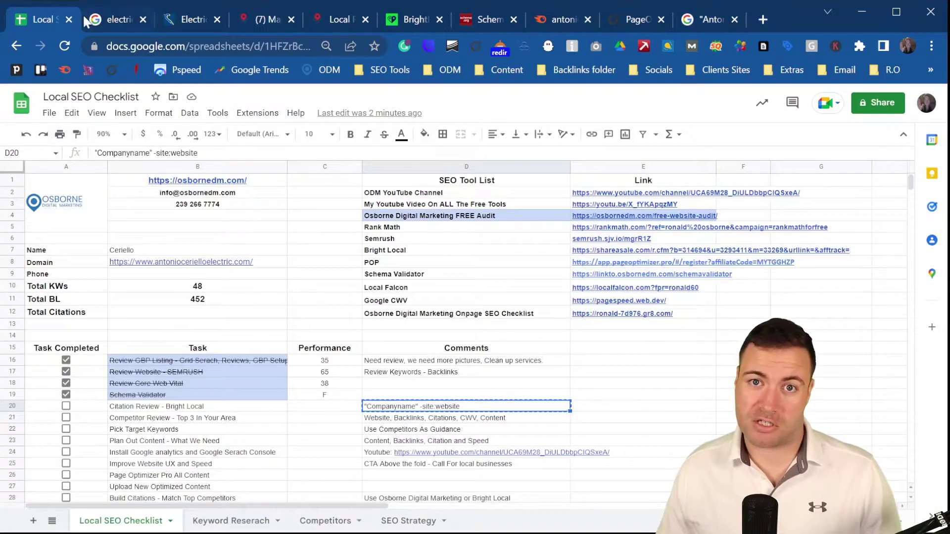
left_click(214, 315)
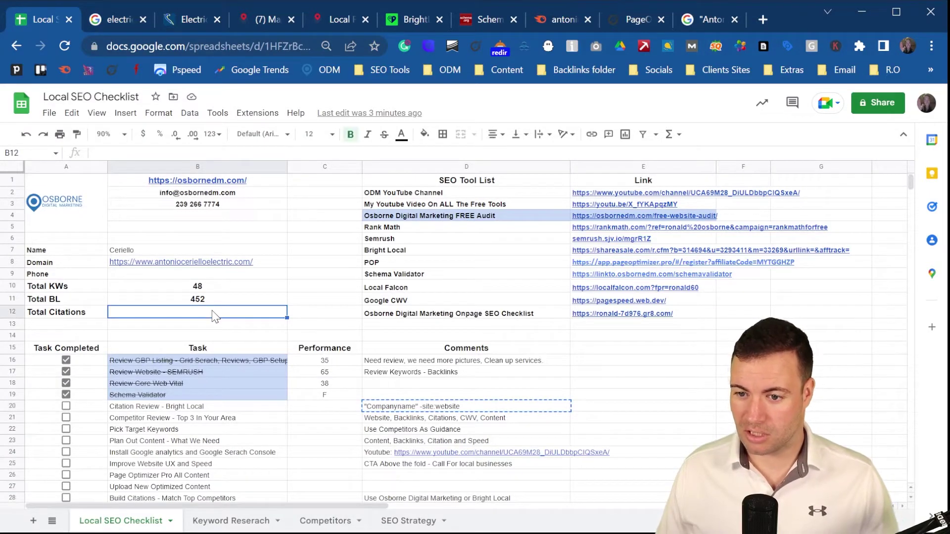
key("ctrl+v")
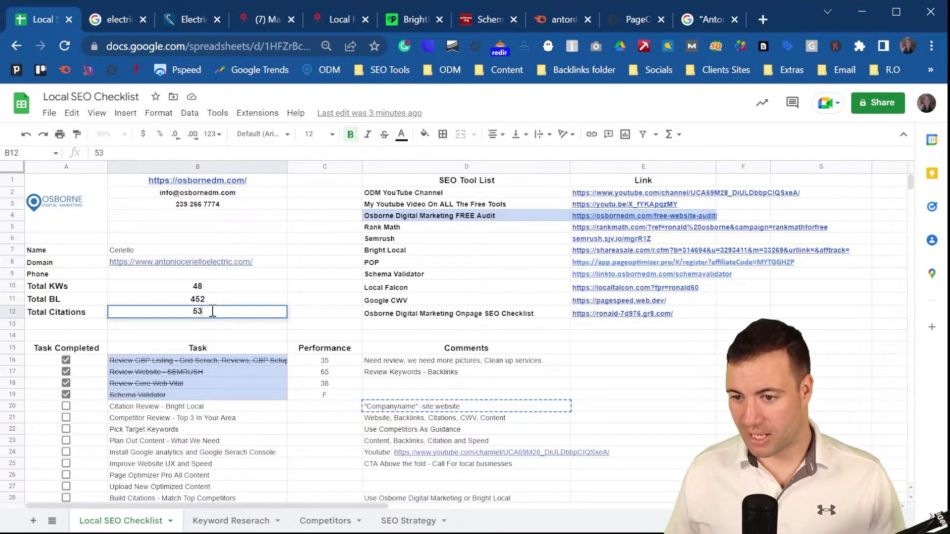
left_click(231, 290)
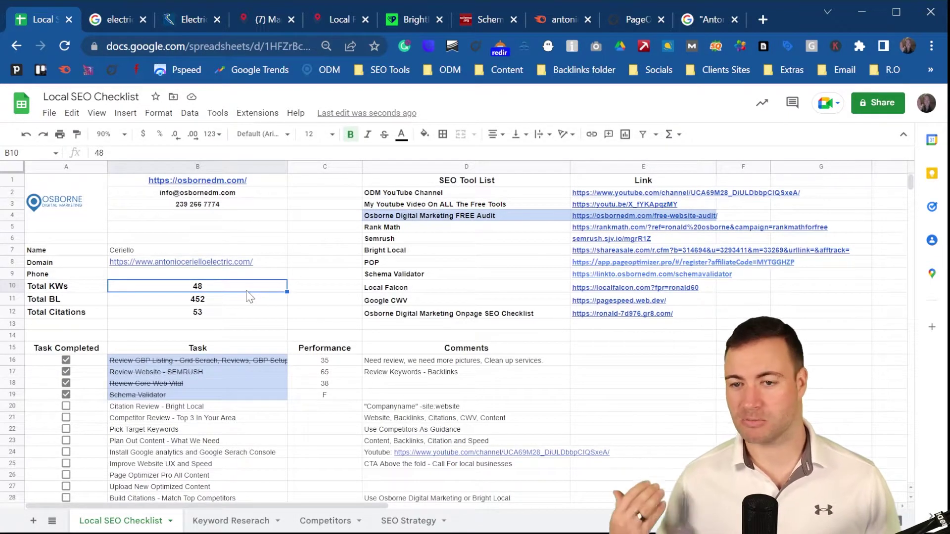
left_click(67, 407)
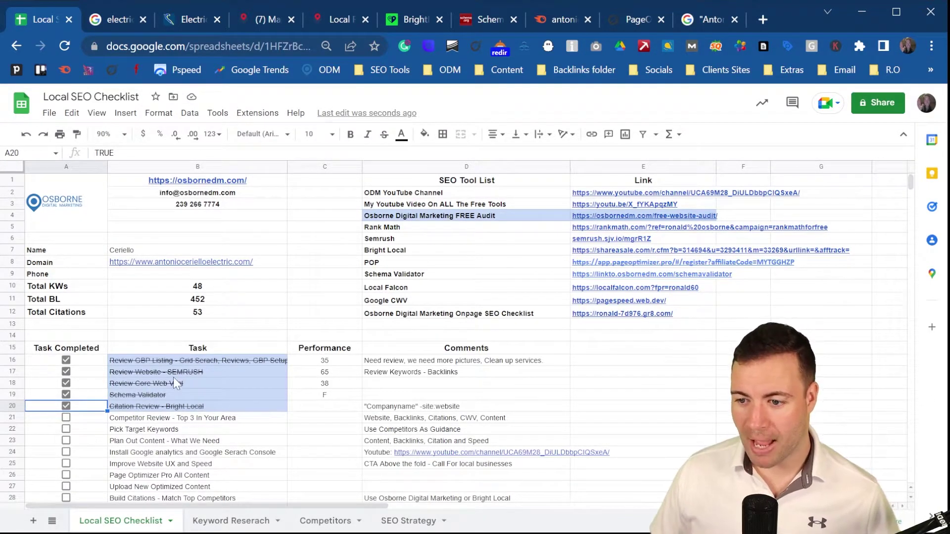
Return the Google local listings for Electrician in New York to the first page of results for the competitor review
left_click(97, 27)
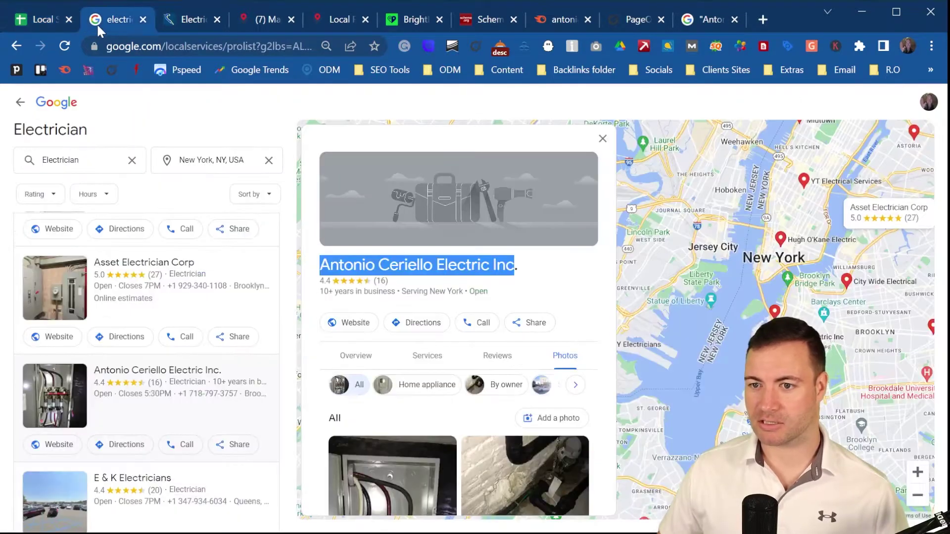
scroll(151, 301, "down", 1)
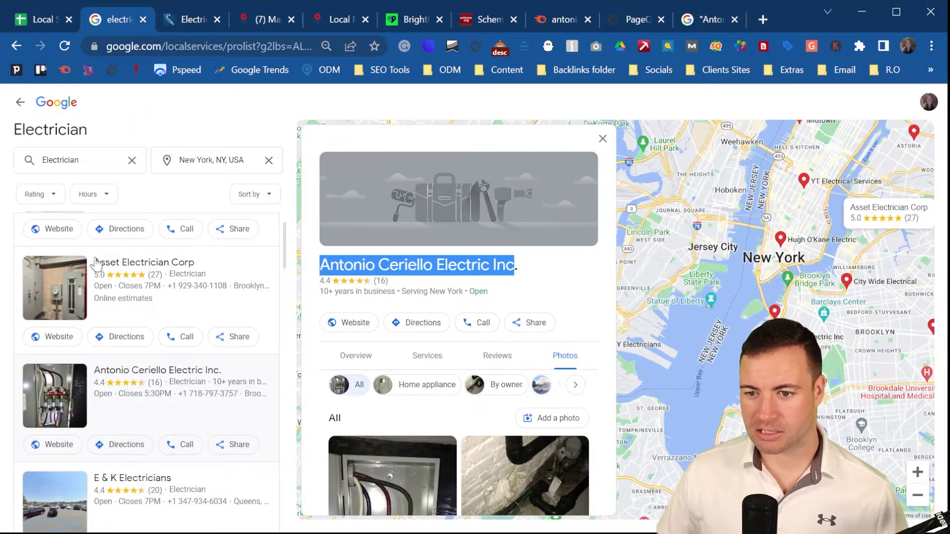
scroll(218, 312, "up", 2)
scroll(173, 280, "down", 5)
scroll(174, 280, "down", 15)
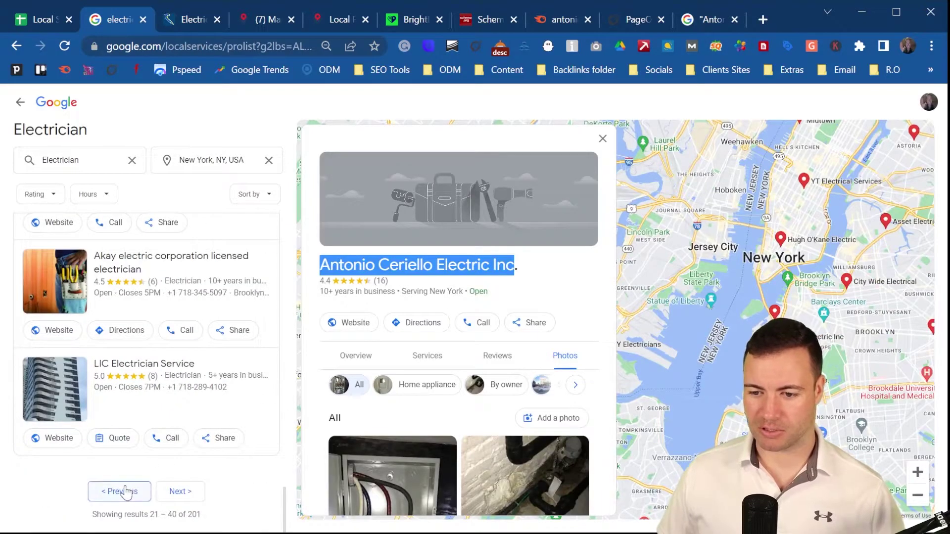
left_click(125, 492)
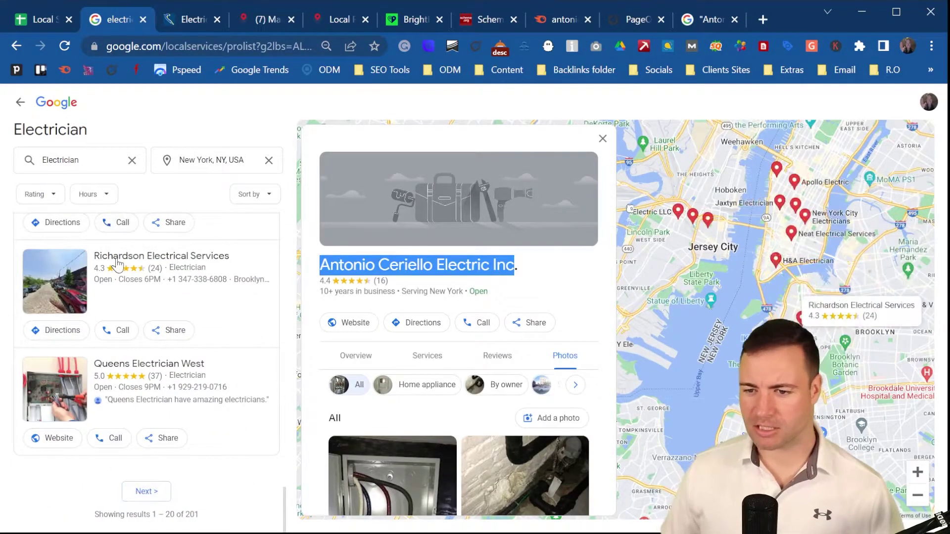
Open the H&A Electrician listing from the top of the Electrician results and check its rating and review count
scroll(158, 319, "up", 15)
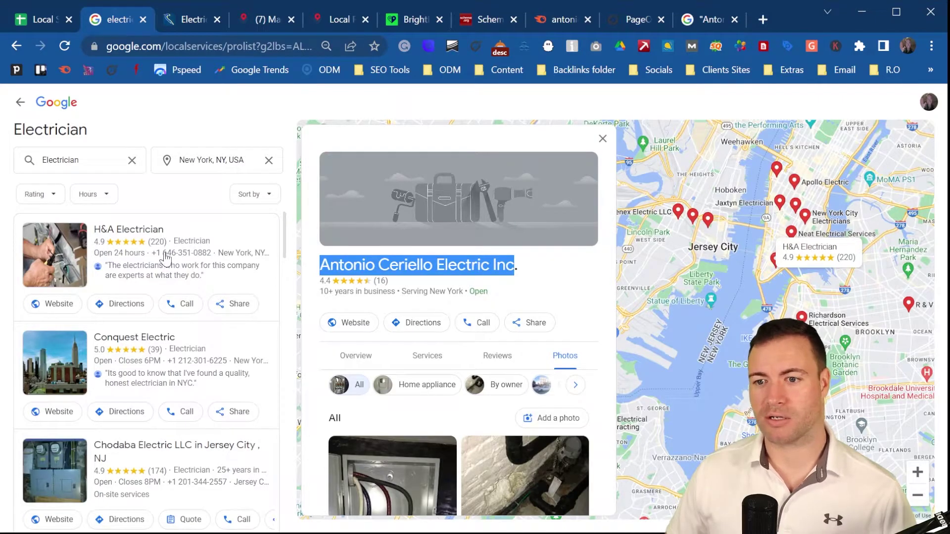
left_click(199, 261)
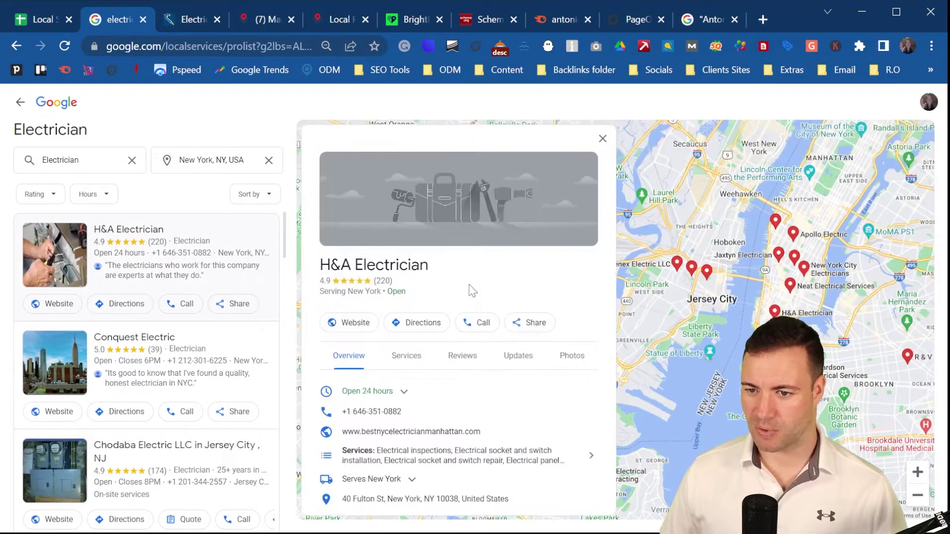
scroll(425, 267, "down", 2)
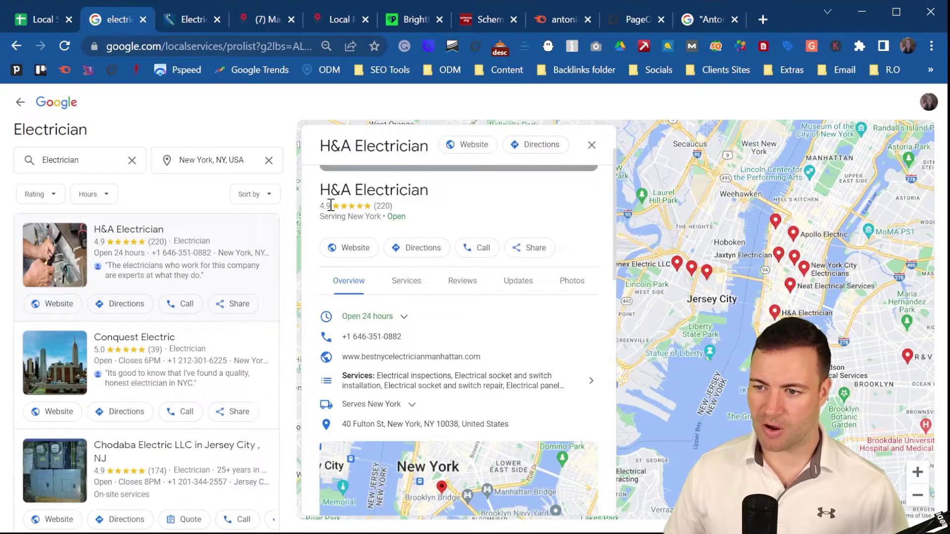
left_click_drag(374, 205, 401, 211)
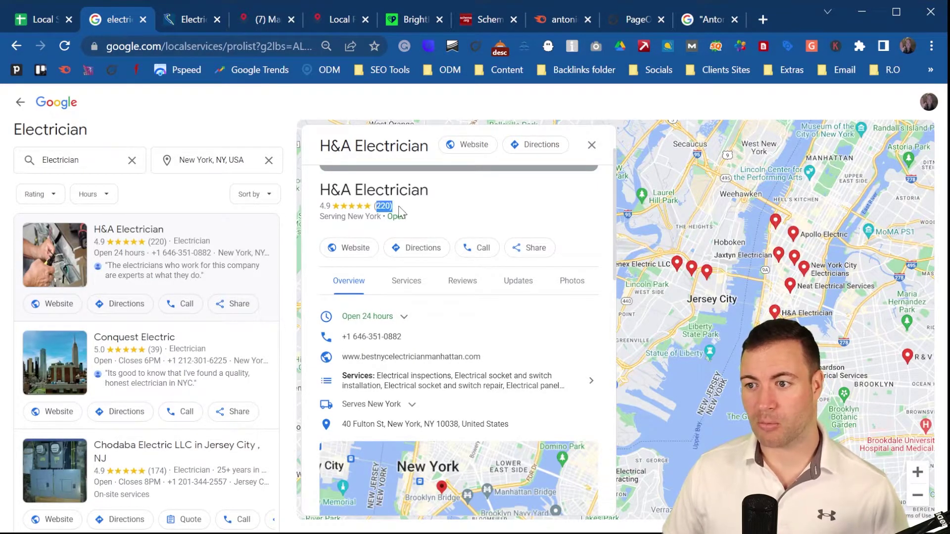
Open H&A Electrician's list of services and examine the entries and descriptions from electrical inspections through the breaker and commercial services
scroll(416, 283, "down", 2)
left_click(410, 217)
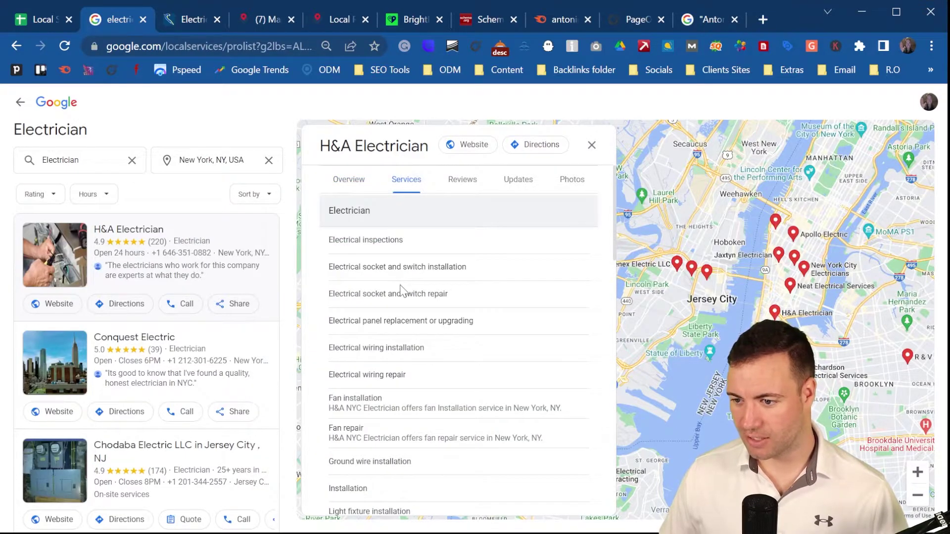
scroll(400, 285, "down", 2)
scroll(400, 292, "down", 2)
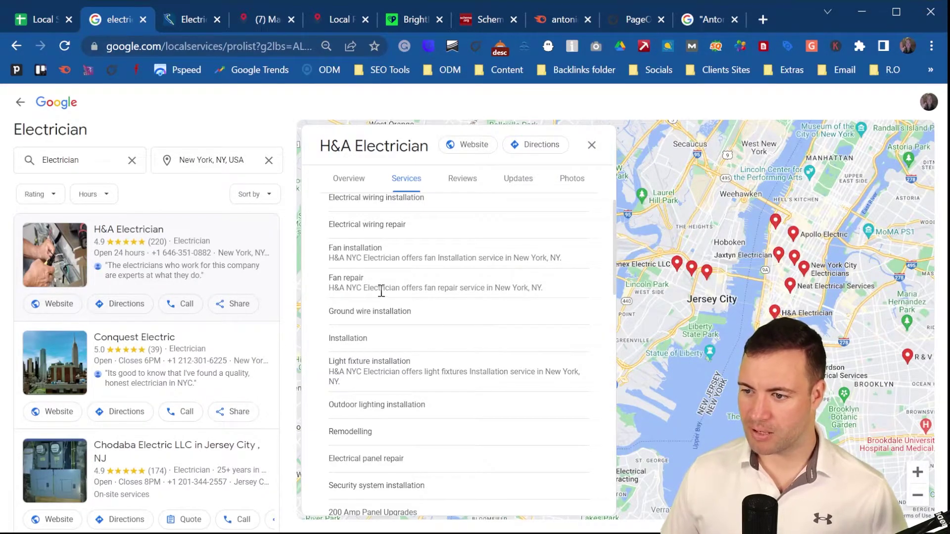
left_click_drag(370, 289, 453, 288)
scroll(531, 328, "down", 5)
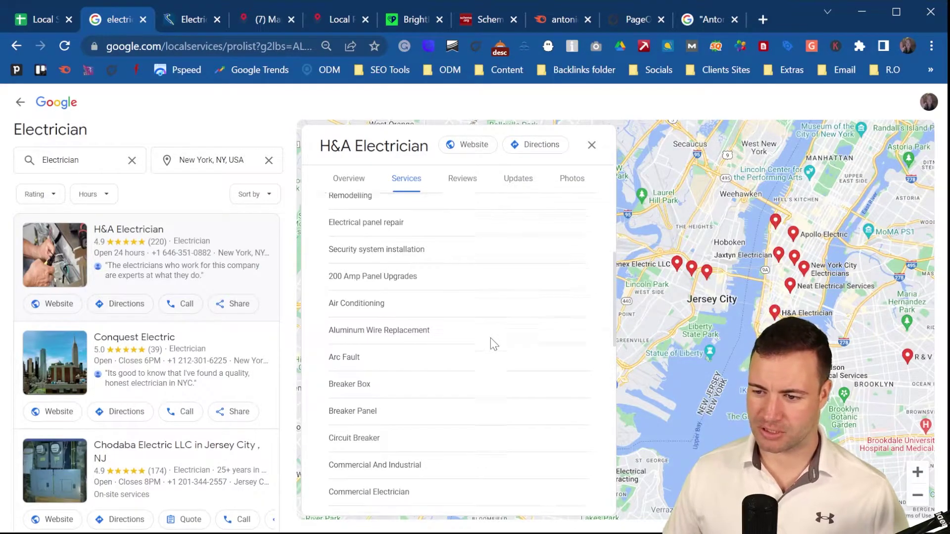
scroll(490, 339, "down", 2)
left_click_drag(328, 320, 467, 397)
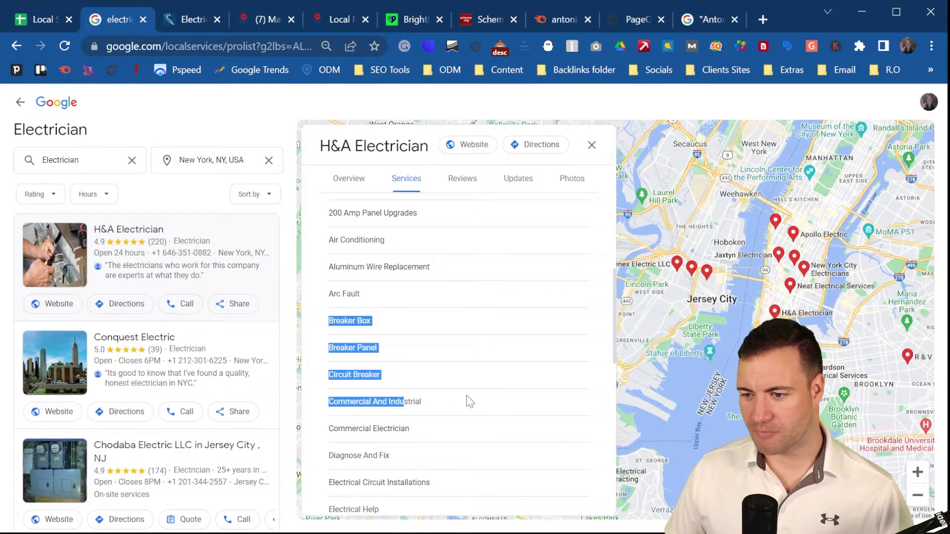
left_click(468, 397)
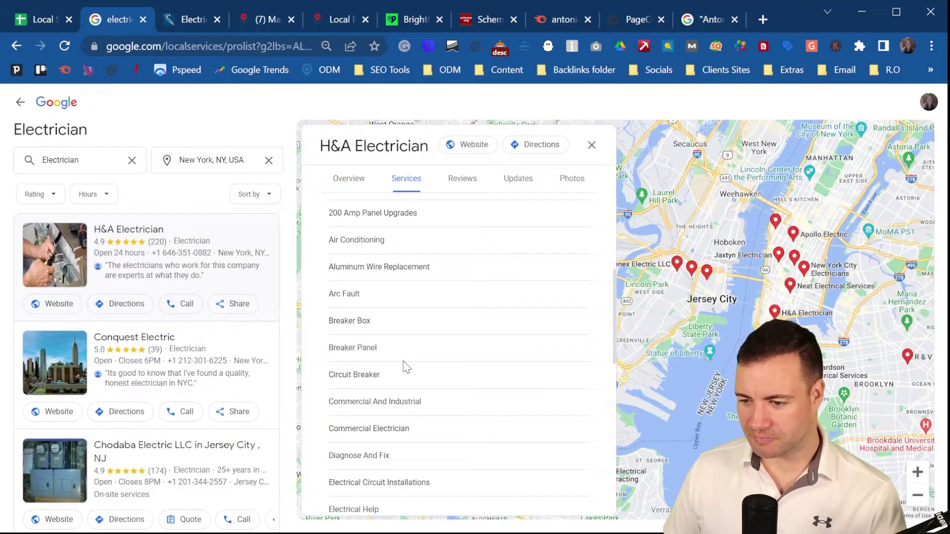
Read the rest of H&A Electrician's services, including Electrical Panels and Electrical Troubleshooting, and return to the start of the list
scroll(417, 381, "down", 5)
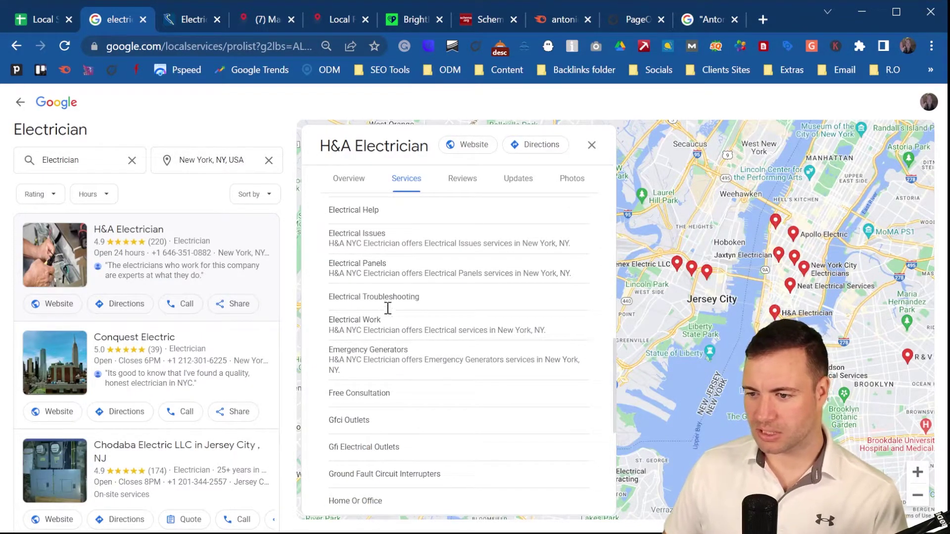
left_click_drag(387, 264, 333, 264)
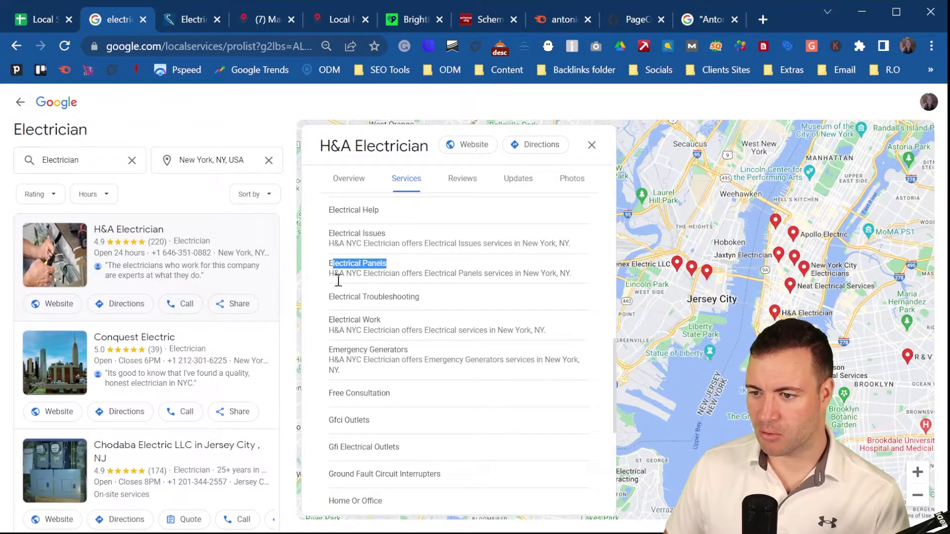
left_click_drag(339, 297, 402, 307)
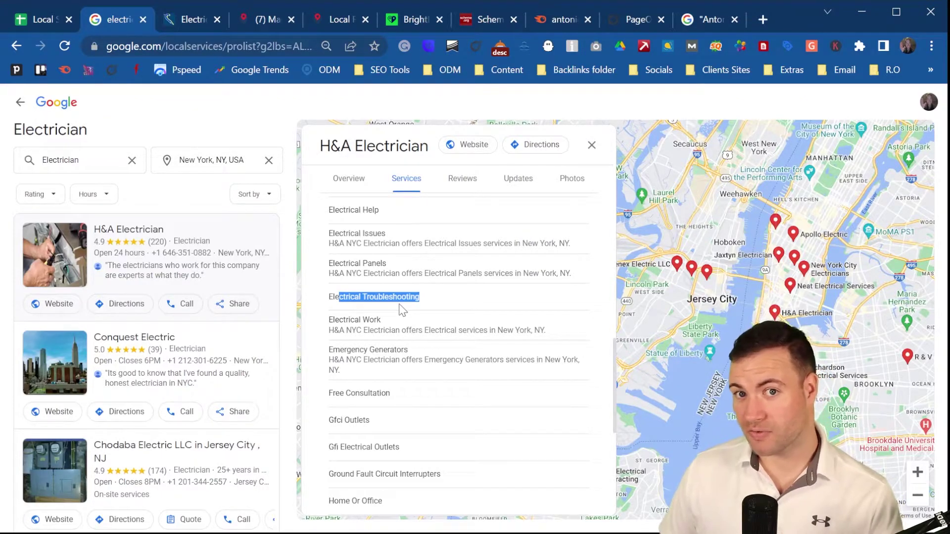
scroll(436, 315, "down", 5)
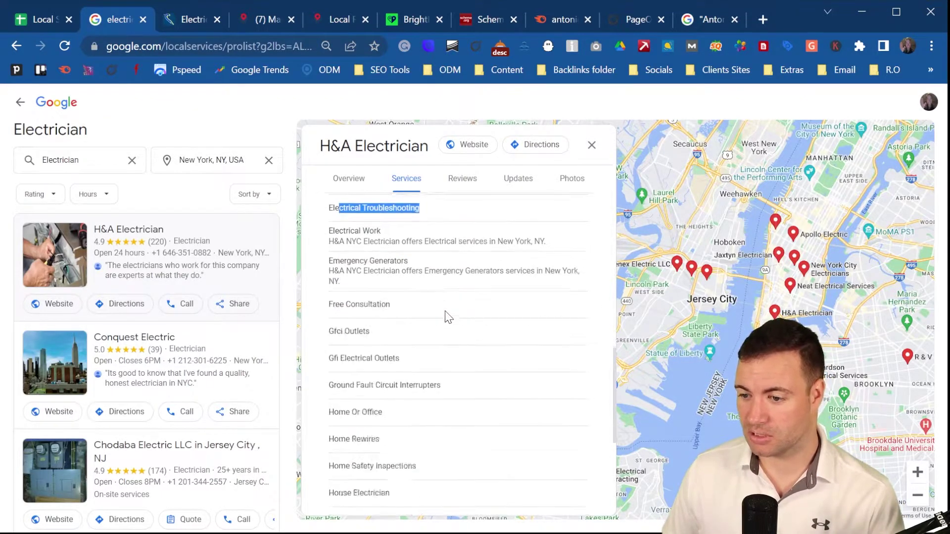
scroll(460, 311, "down", 3)
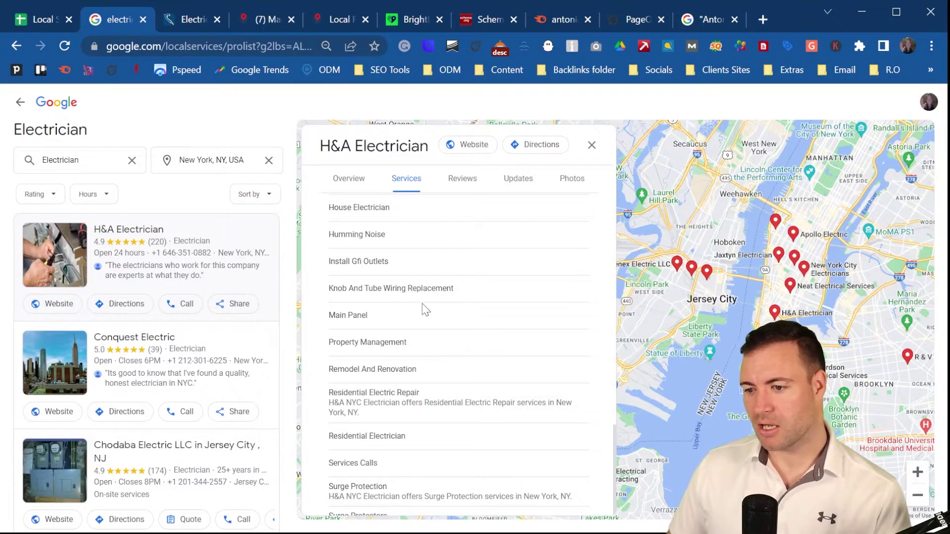
scroll(424, 309, "up", 10)
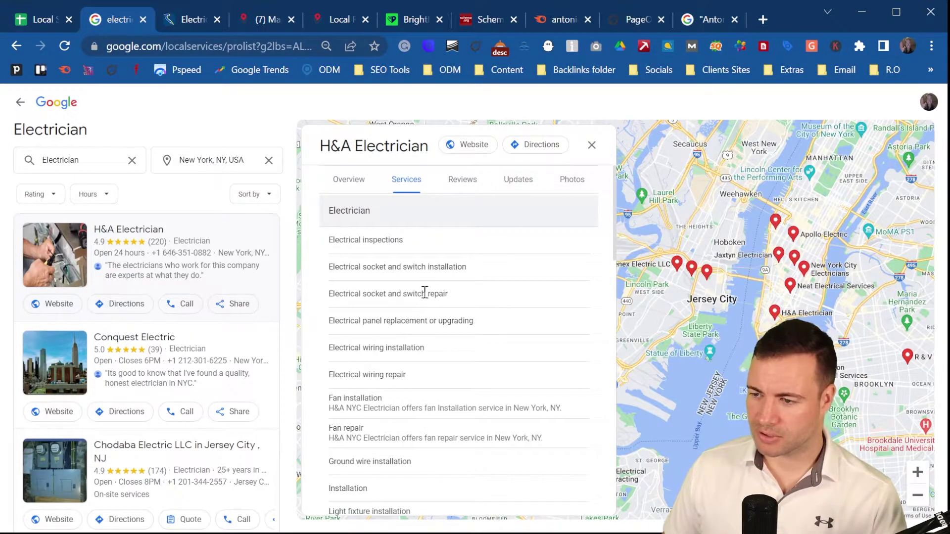
Look through the photos on H&A Electrician's business profile
left_click(569, 179)
scroll(454, 305, "down", 3)
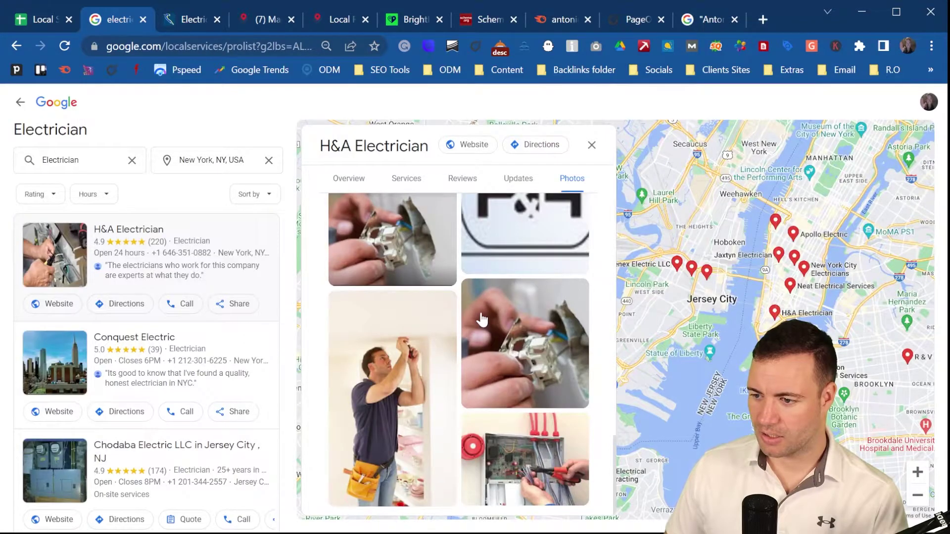
scroll(483, 316, "up", 5)
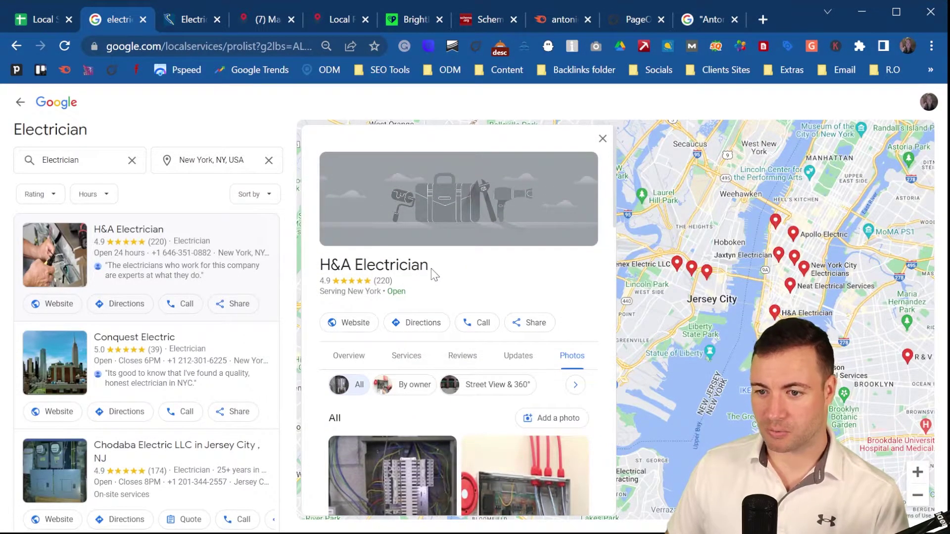
Open H&A Electrician's website from its business profile and look over the upper part of the home page
left_click(355, 324)
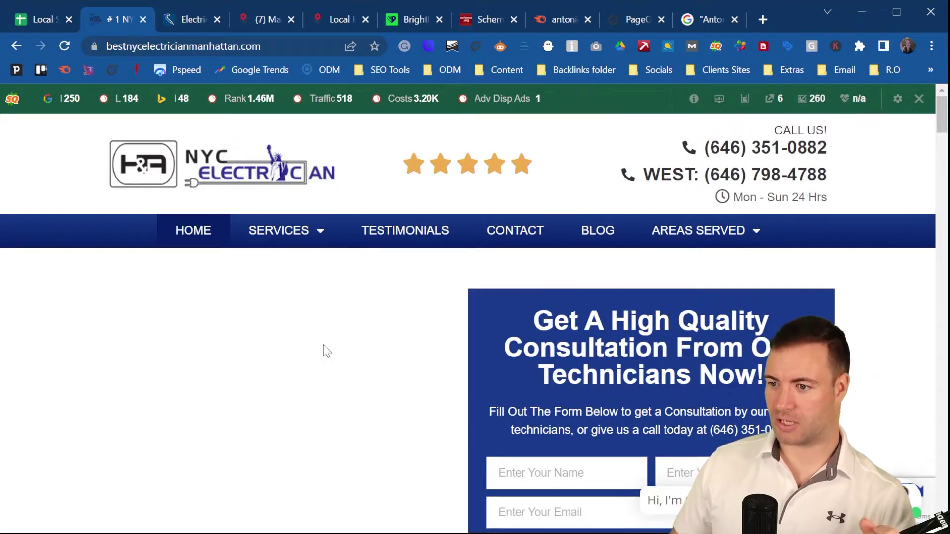
scroll(328, 334, "down", 1)
scroll(330, 329, "down", 3)
scroll(352, 306, "up", 4)
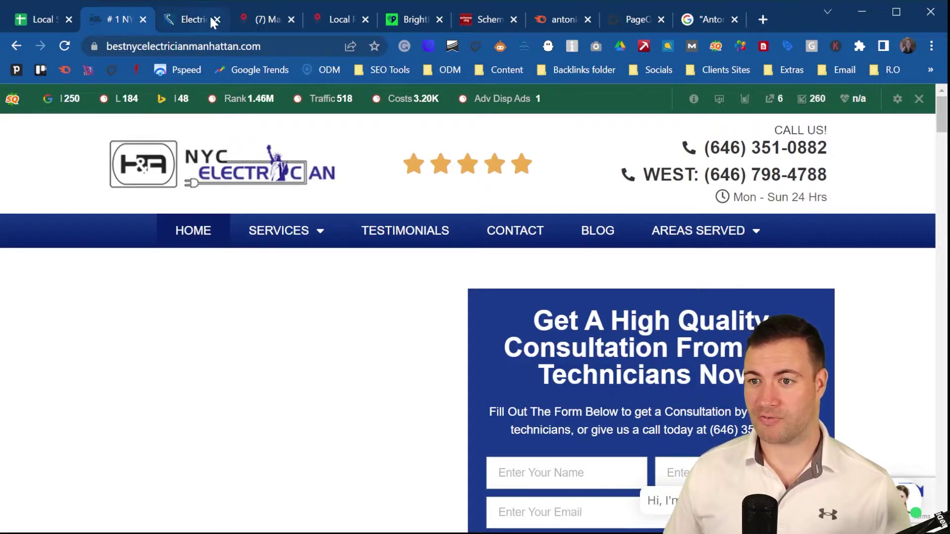
Compare the Google index, backlink and other SEO metrics of antoniocerielloelectric.com with those of bestnycelectricianmanhattan.com
left_click(191, 21)
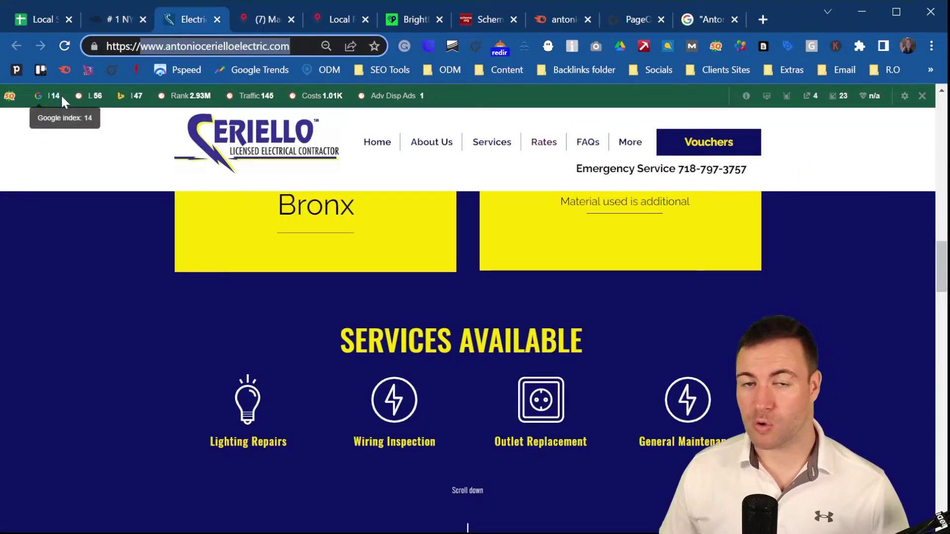
left_click(100, 24)
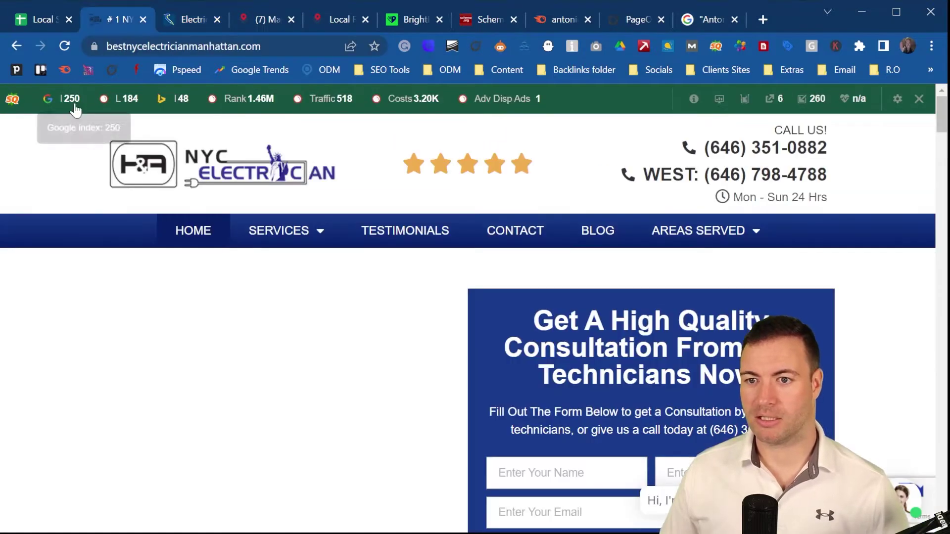
left_click(196, 21)
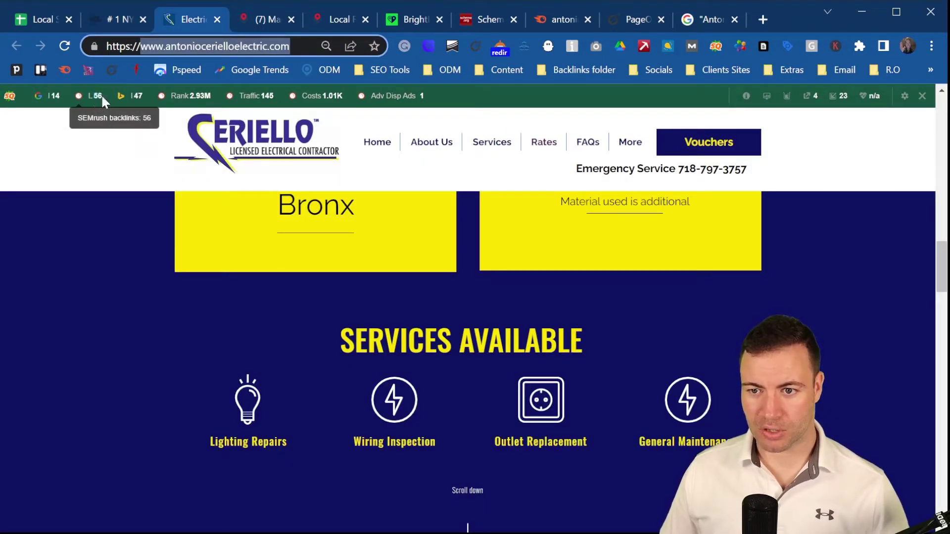
left_click(117, 20)
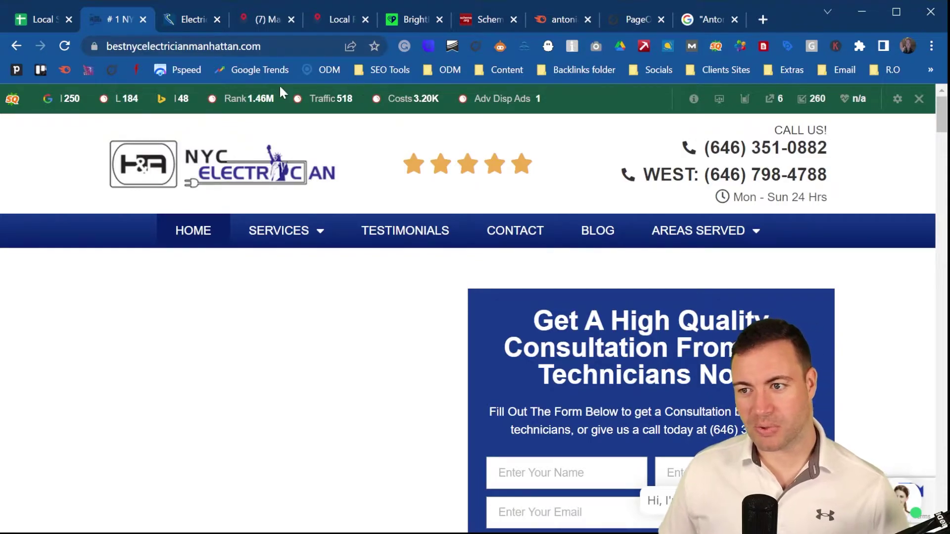
left_click(186, 22)
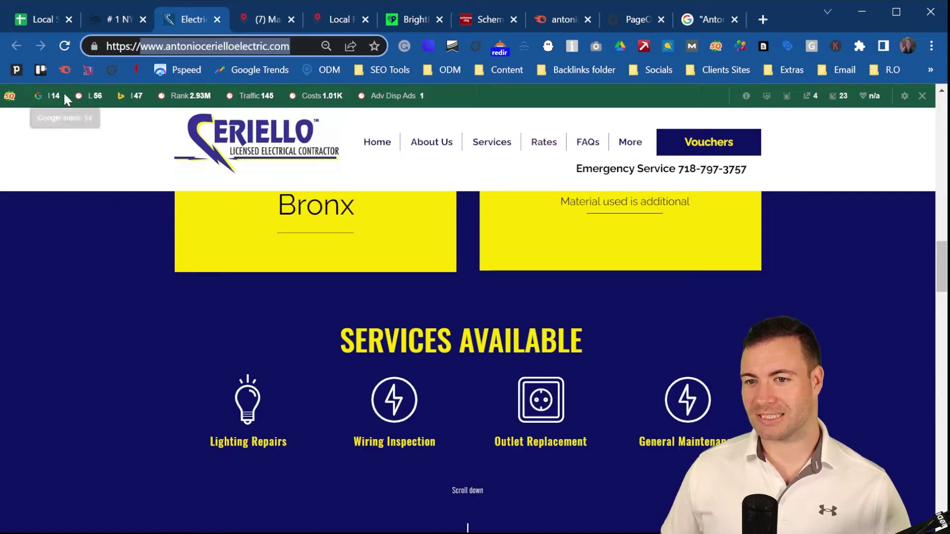
left_click(124, 21)
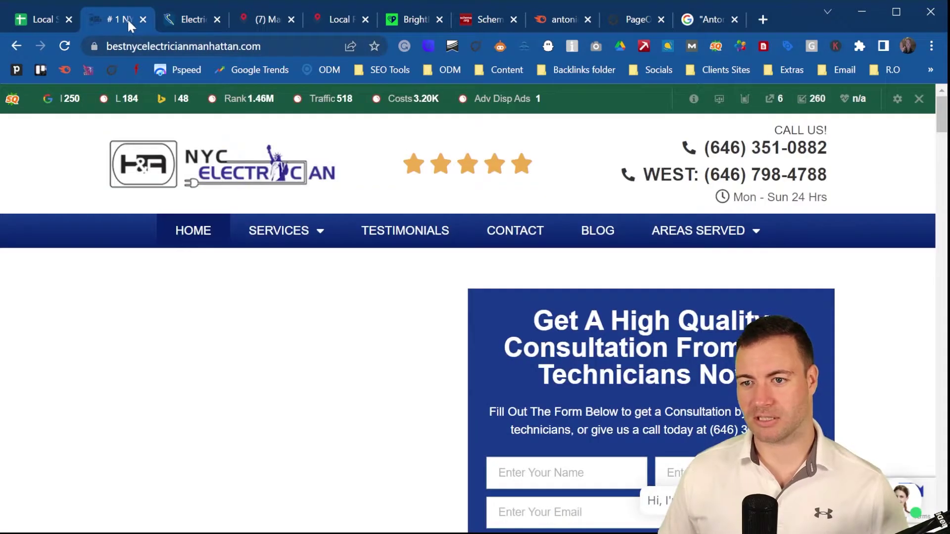
Examine the H&A home page's text sections, internal links and grid of offered services for content depth
mouse_move(245, 233)
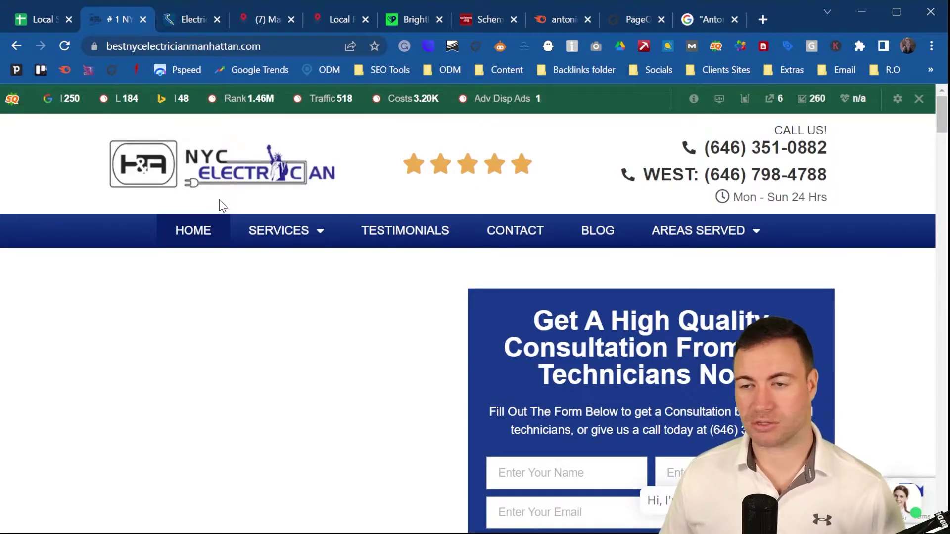
scroll(367, 248, "down", 8)
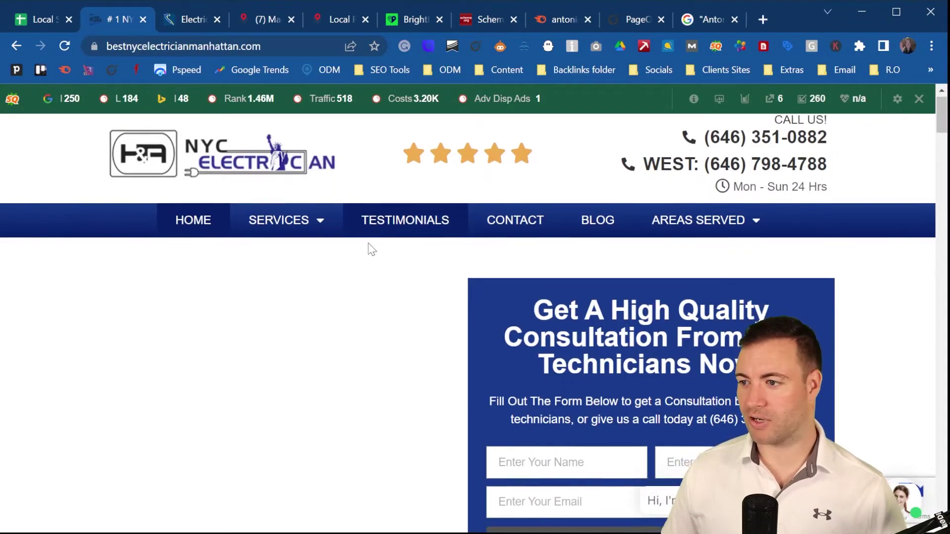
scroll(310, 217, "down", 13)
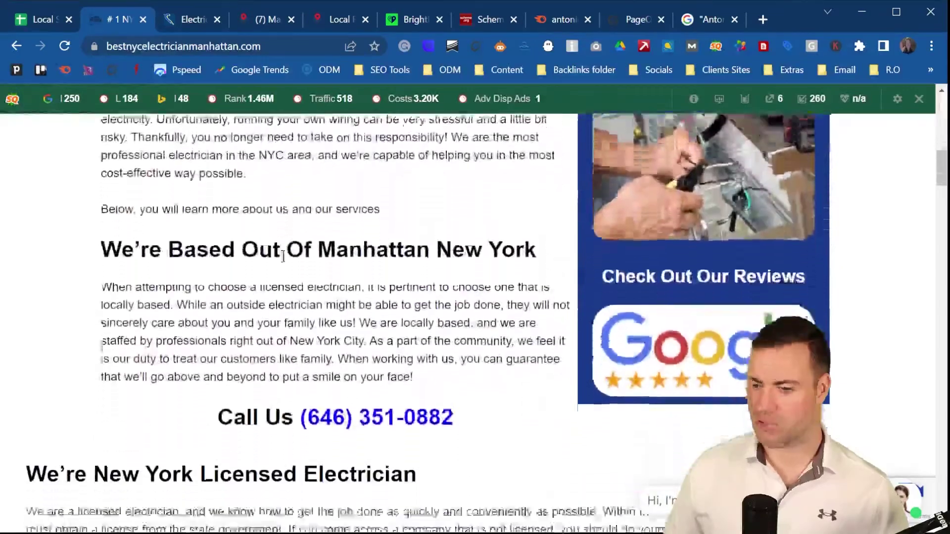
scroll(305, 289, "down", 11)
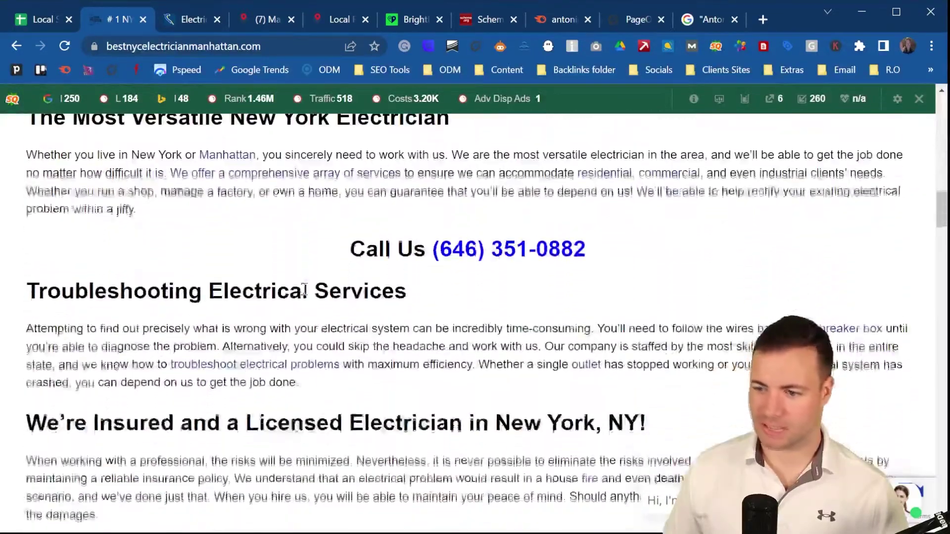
scroll(296, 286, "down", 6)
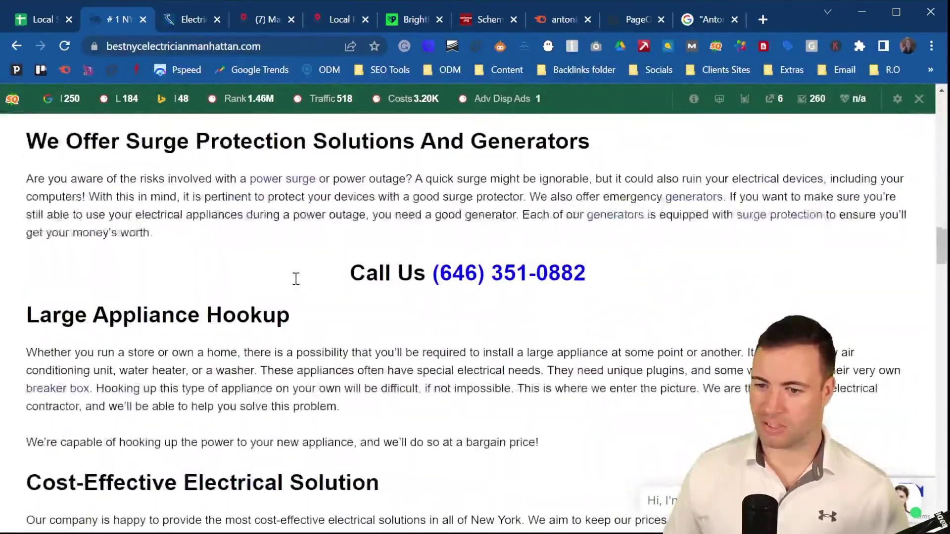
scroll(296, 278, "down", 5)
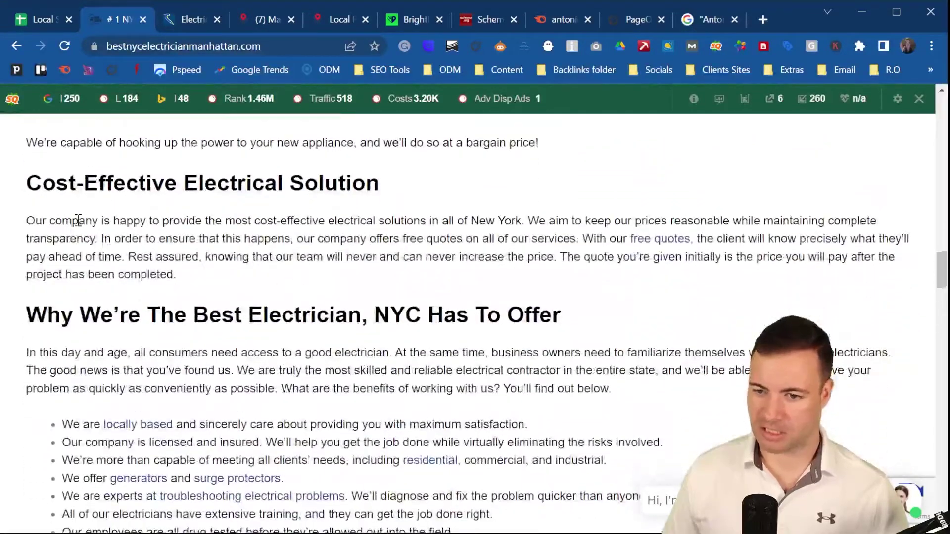
scroll(157, 263, "down", 6)
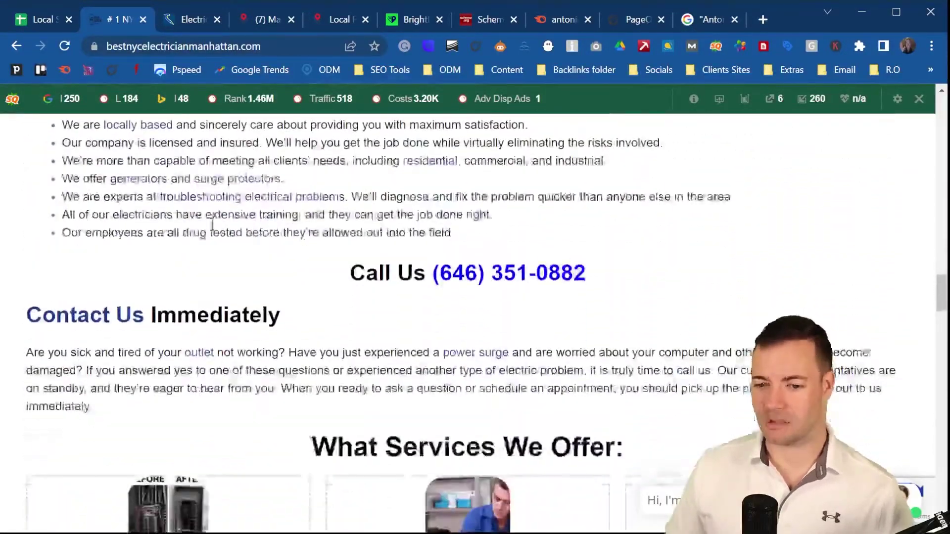
scroll(180, 244, "down", 7)
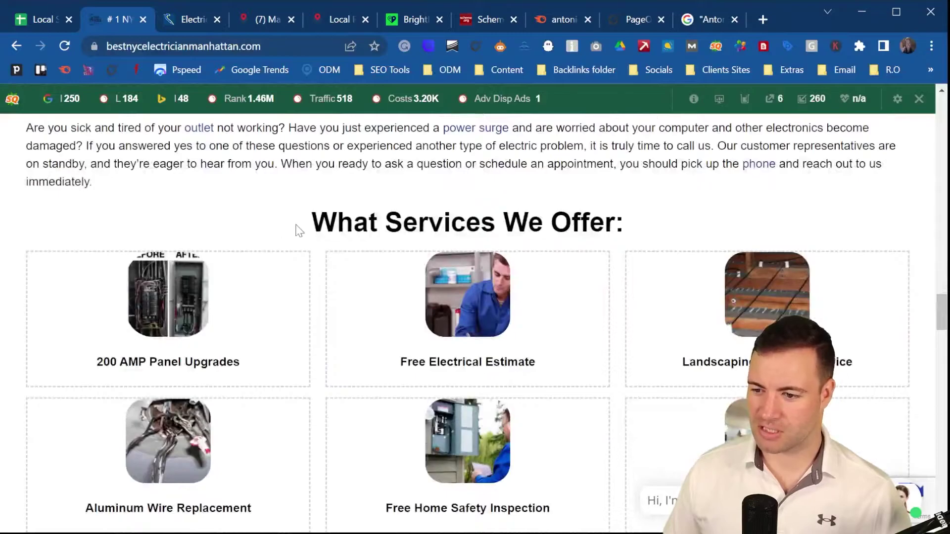
scroll(396, 232, "down", 14)
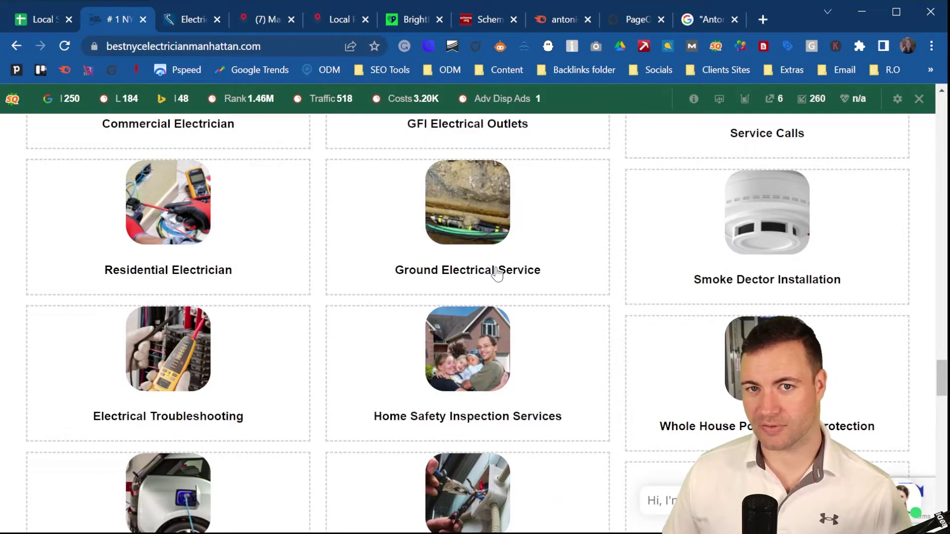
scroll(475, 296, "down", 3)
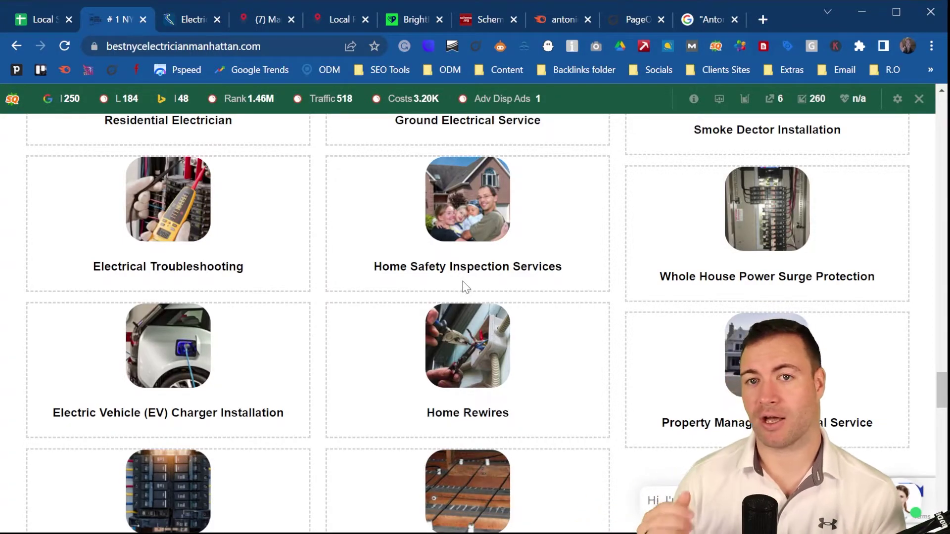
Examine the service area list, embedded map, driving directions and map links in the lower part of the H&A home page
scroll(465, 287, "down", 6)
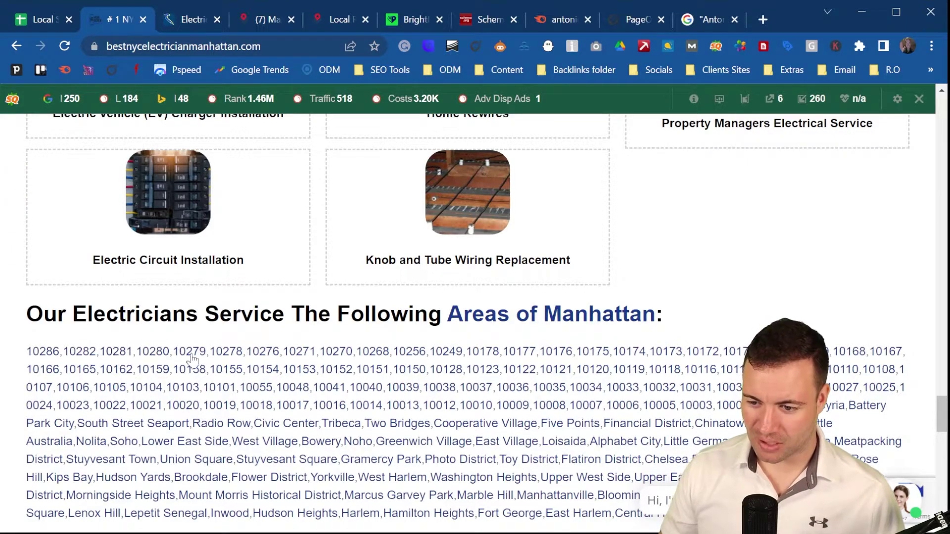
scroll(414, 378, "down", 3)
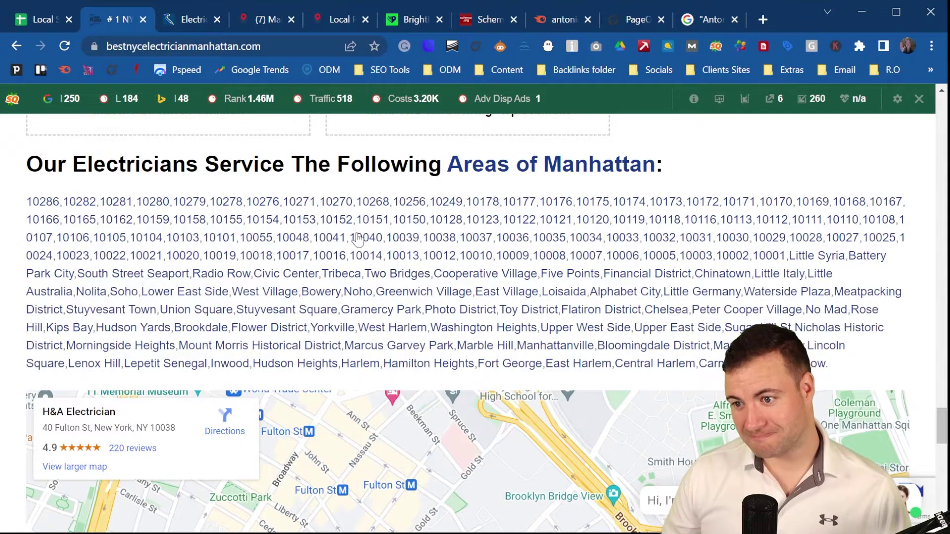
scroll(494, 212, "up", 2)
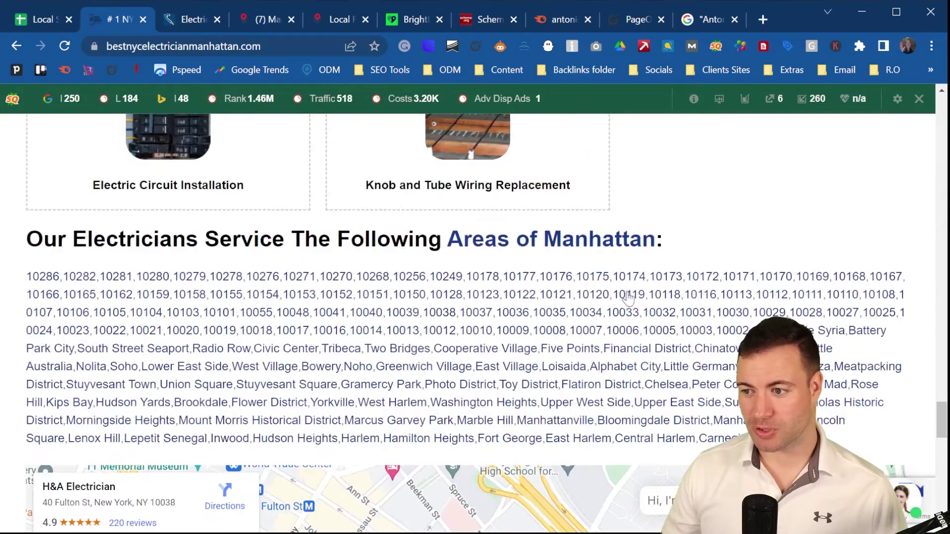
scroll(505, 329, "down", 8)
scroll(438, 312, "down", 4)
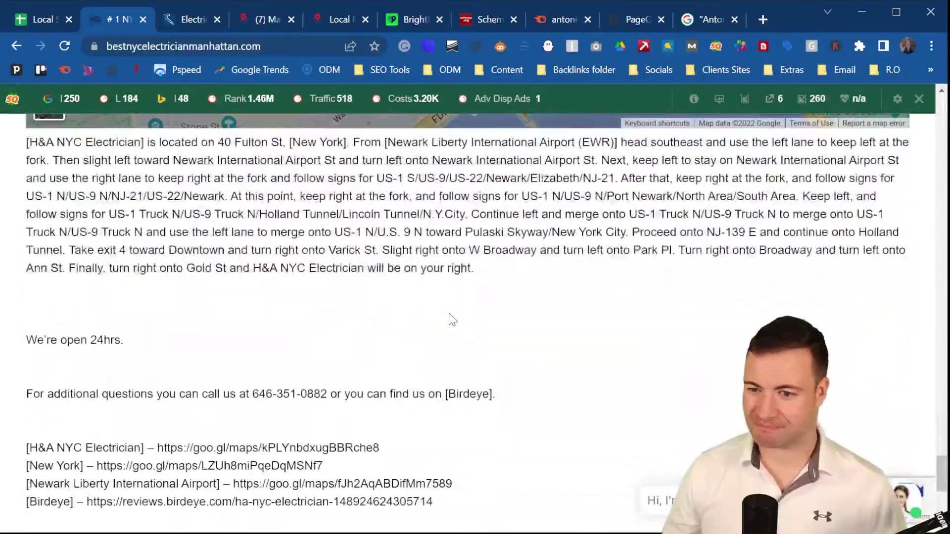
scroll(445, 318, "up", 12)
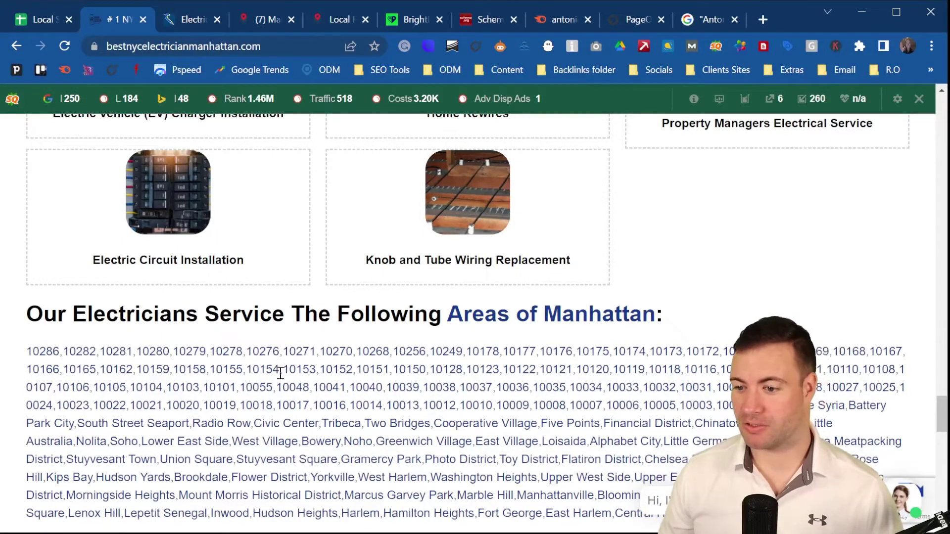
scroll(281, 374, "down", 4)
scroll(297, 357, "down", 5)
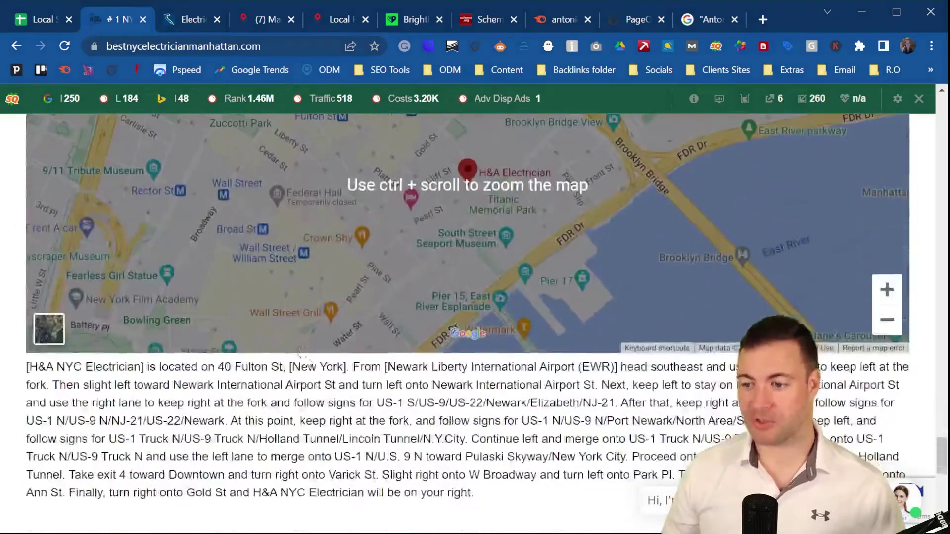
scroll(346, 366, "down", 6)
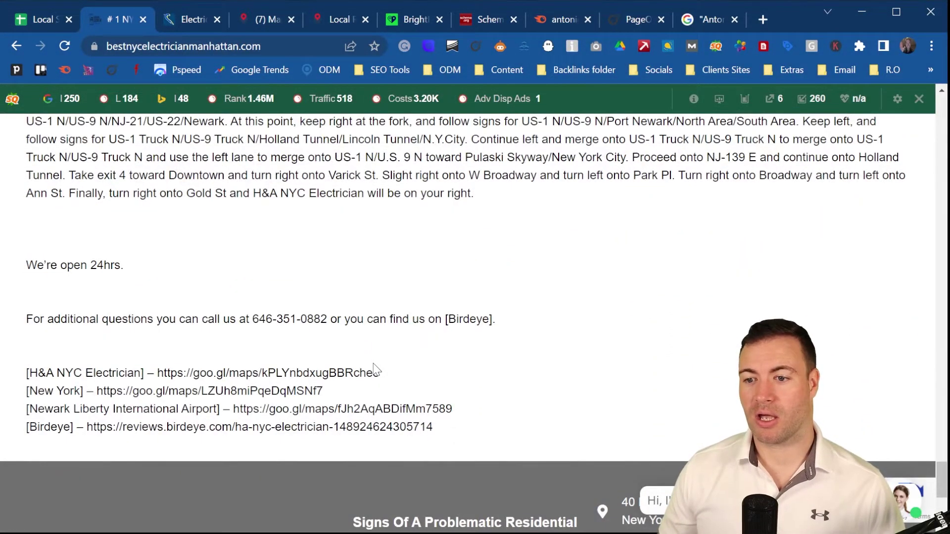
scroll(375, 369, "up", 15)
scroll(377, 378, "up", 20)
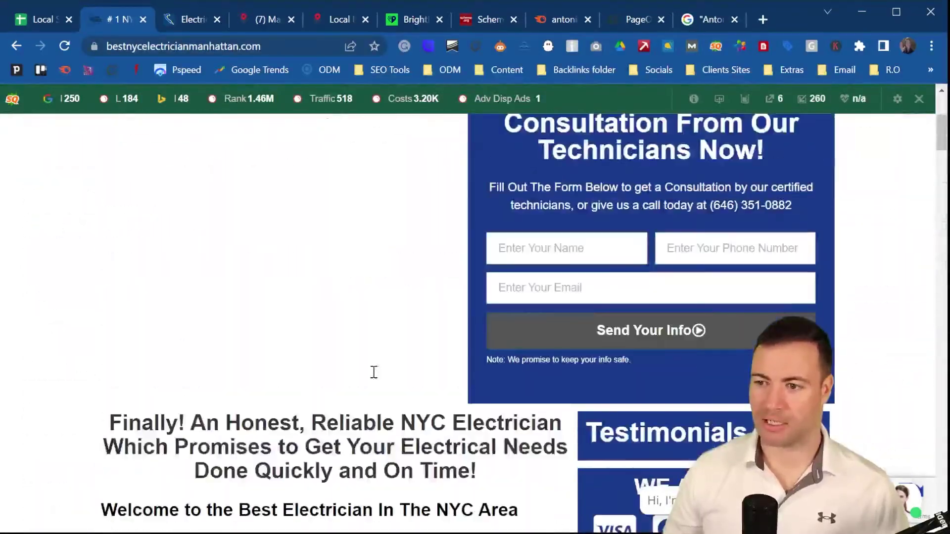
scroll(375, 372, "up", 5)
Switch to the Antonio Ceriello Electric website and review its home page from the header to the footer for comparison
left_click(182, 19)
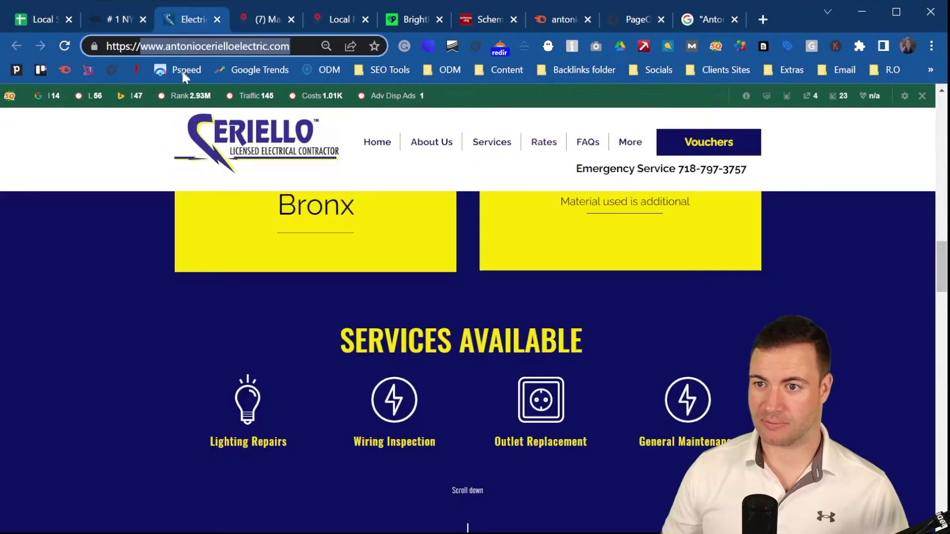
scroll(154, 292, "up", 15)
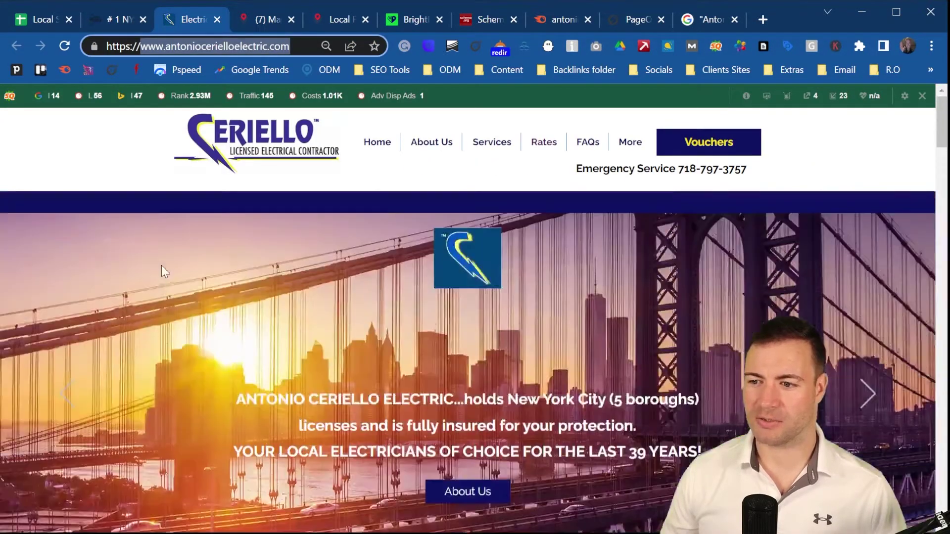
scroll(169, 260, "down", 8)
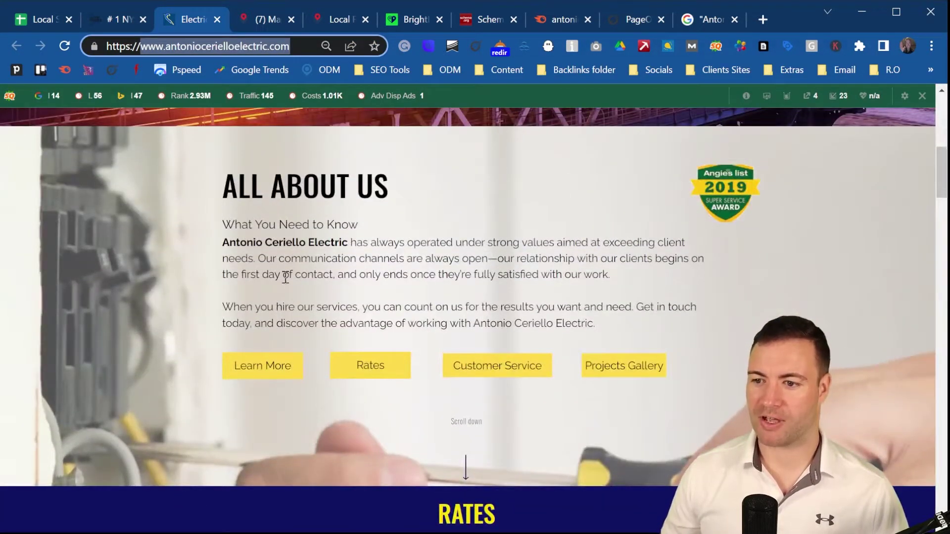
scroll(266, 255, "down", 15)
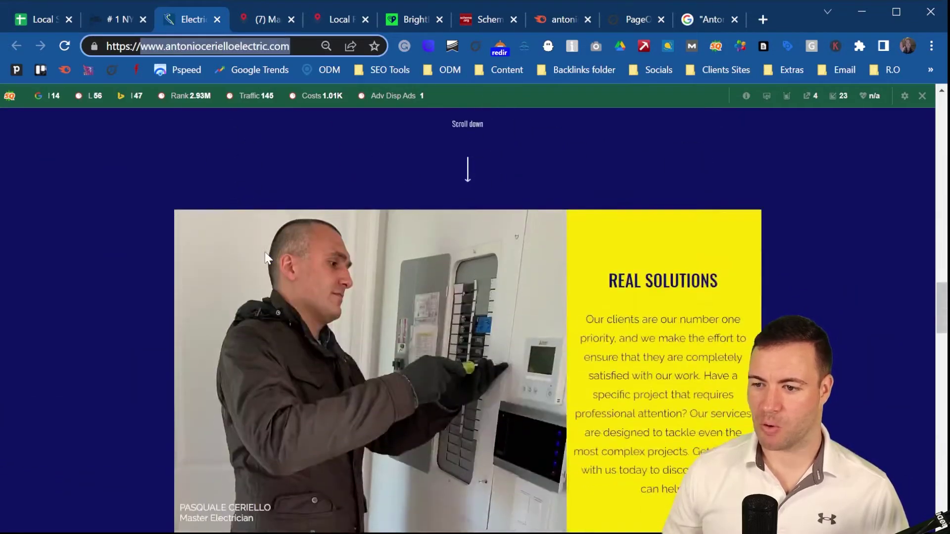
scroll(266, 253, "down", 20)
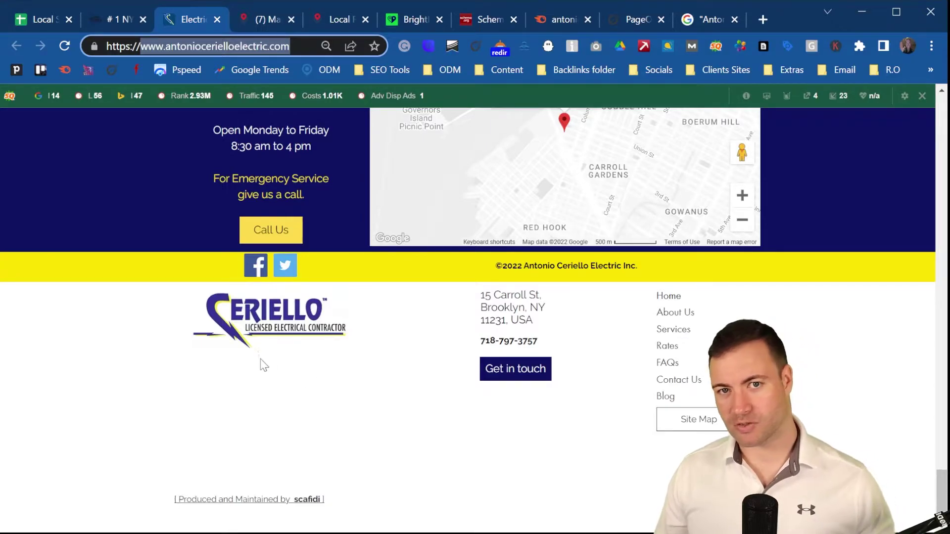
Check the Competitor Review comment in the Local SEO Checklist, and look up bestnycelectricianmanhattan.com in Semrush Backlink Analytics
left_click(35, 19)
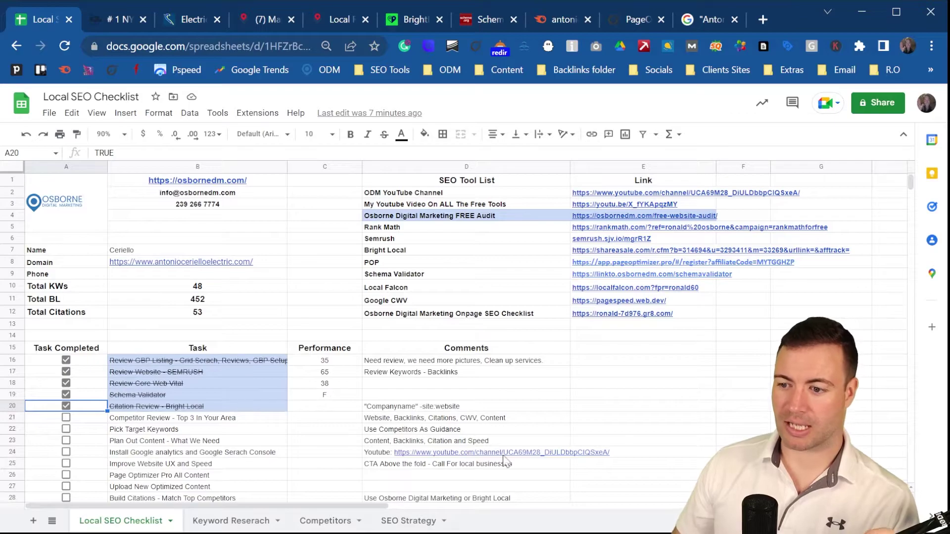
left_click(440, 421)
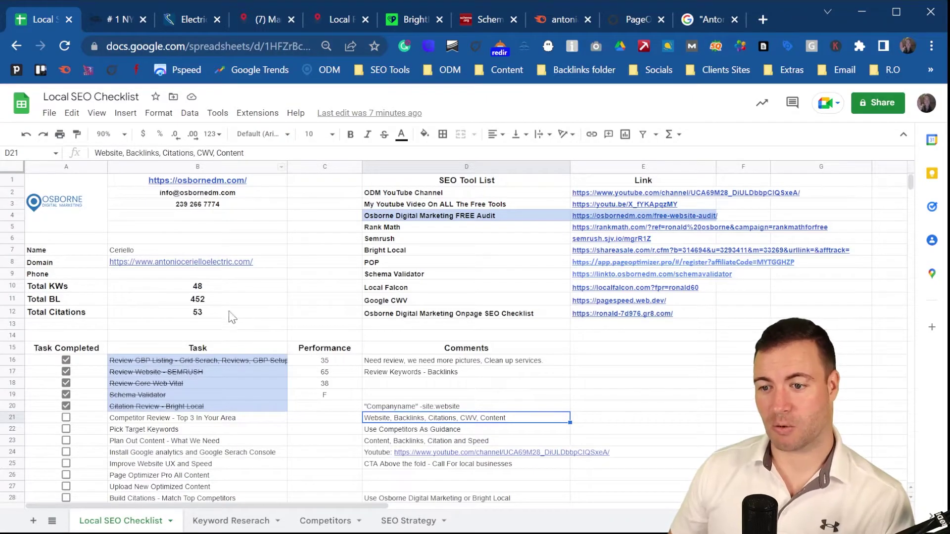
left_click(118, 19)
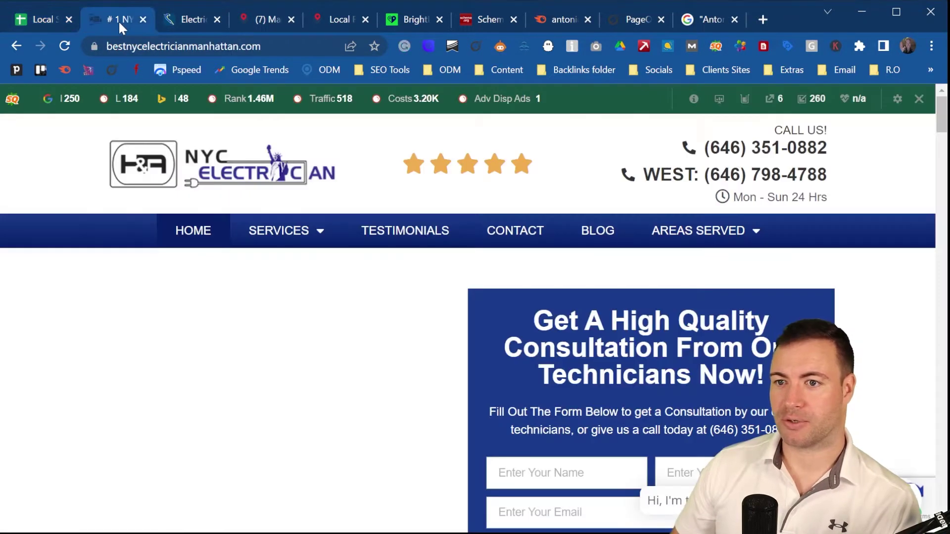
left_click(183, 48)
key("ctrl+c")
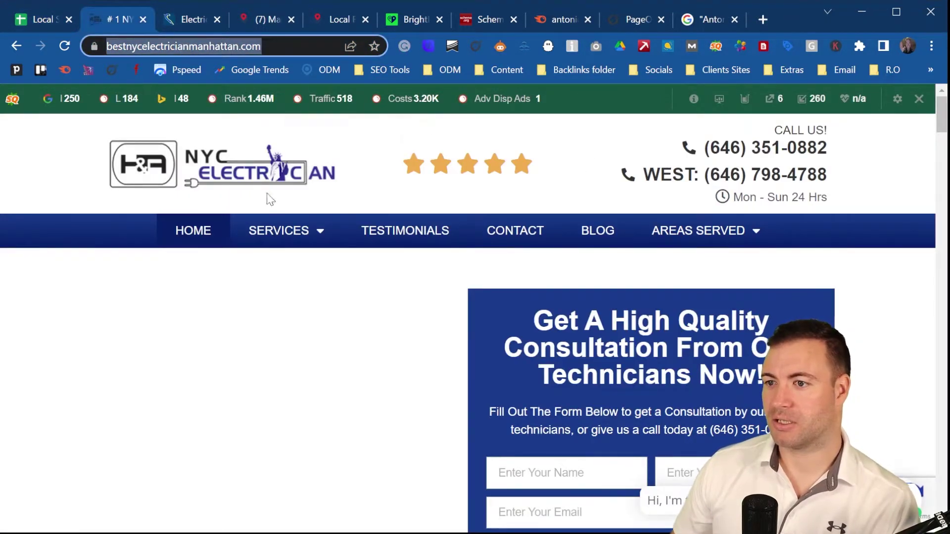
left_click(545, 17)
key("ctrl+v")
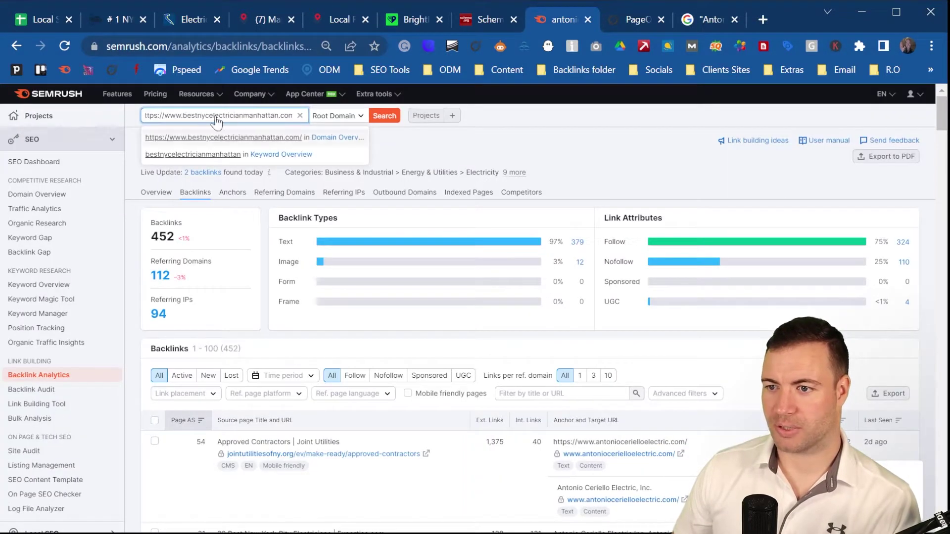
left_click(379, 117)
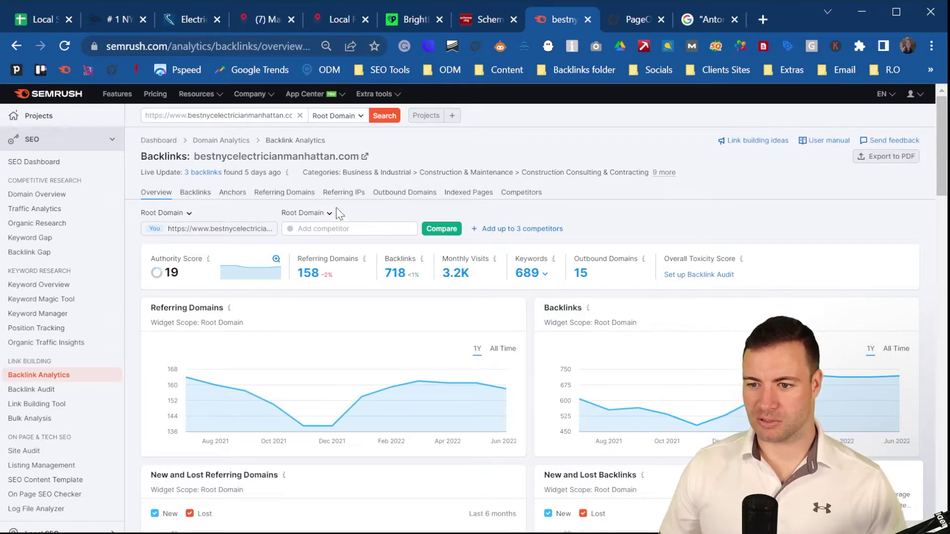
left_click(49, 17)
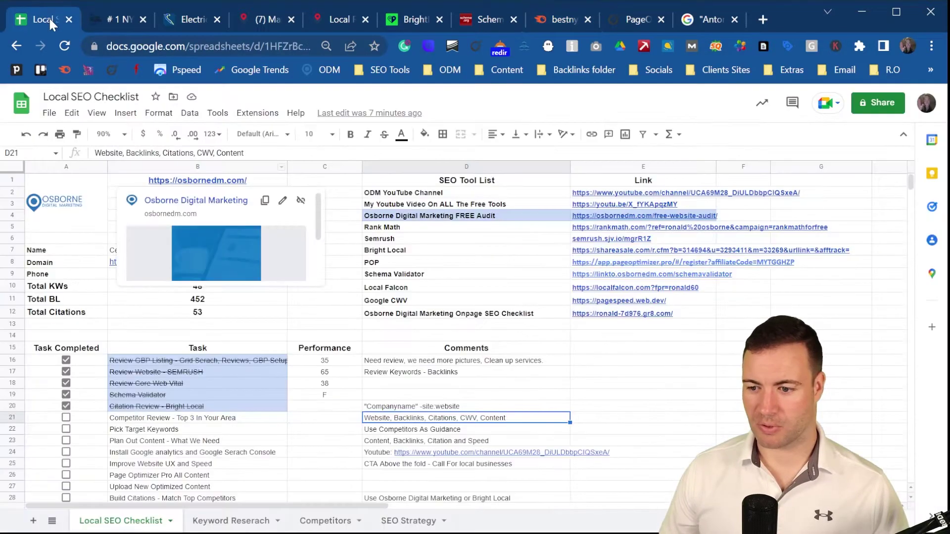
left_click(324, 522)
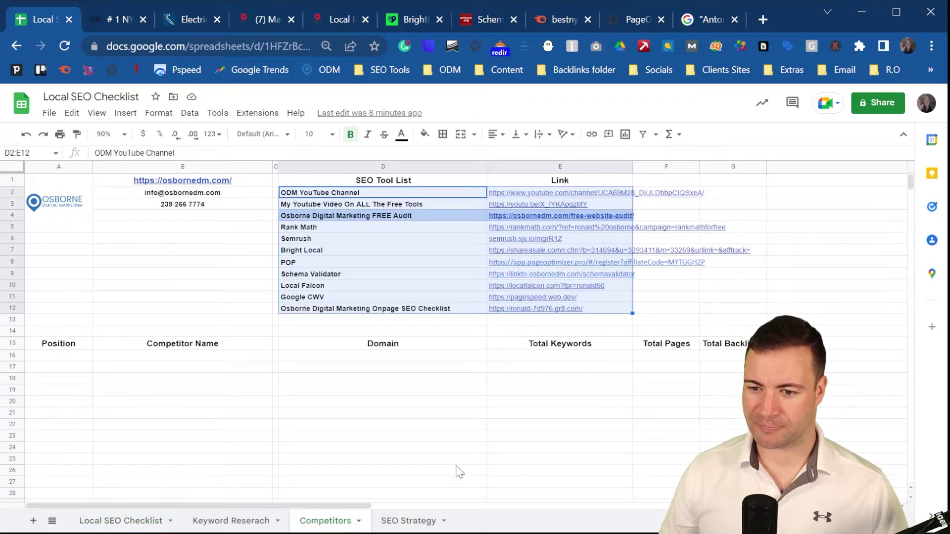
left_click(89, 360)
type("1")
key("Tab")
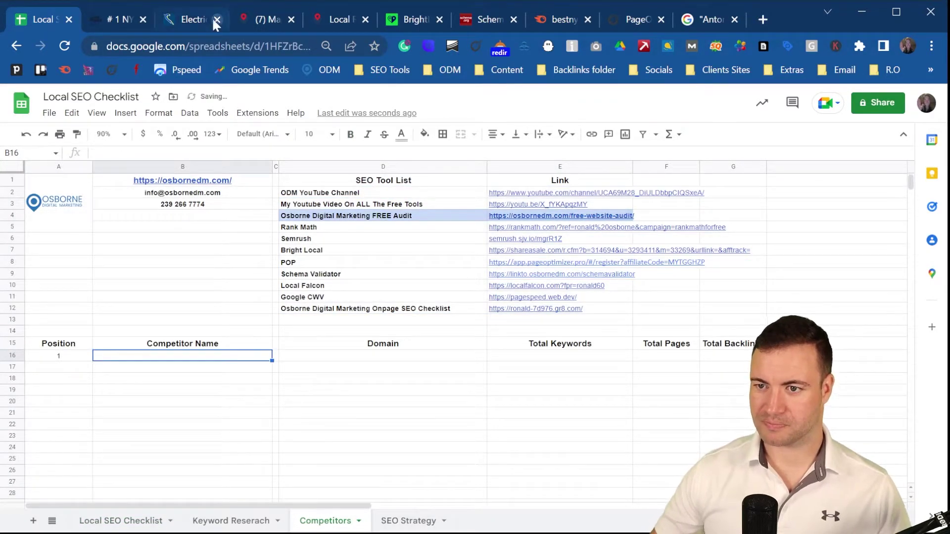
left_click(107, 19)
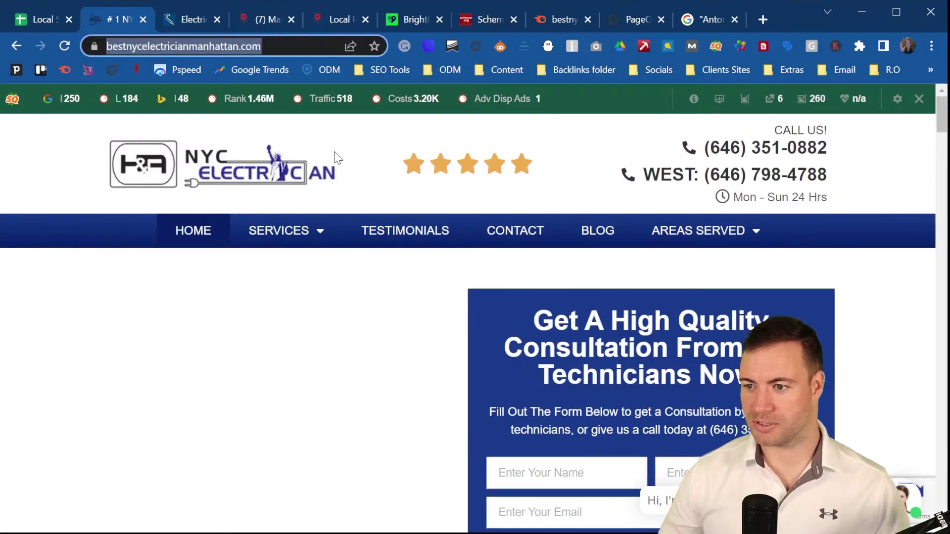
left_click(48, 15)
key("ctrl+v")
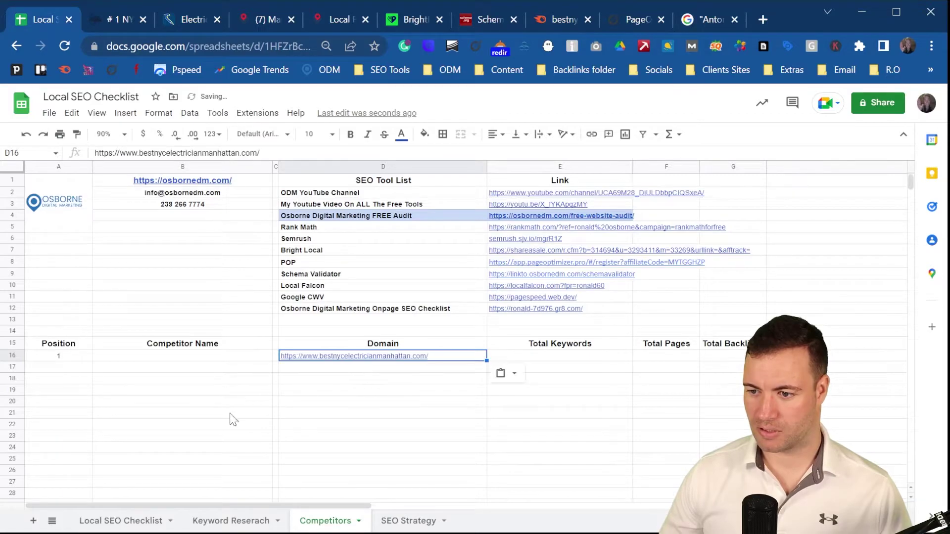
left_click(181, 359)
type("NYC Electrician")
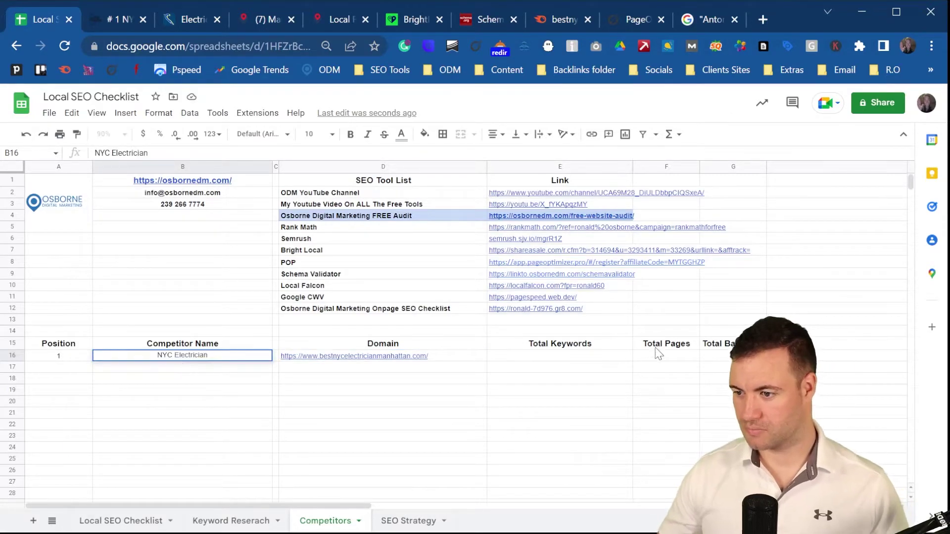
Enter 689 total keywords from Semrush and 250 total pages for NYC Electrician in the Competitors sheet
left_click(601, 355)
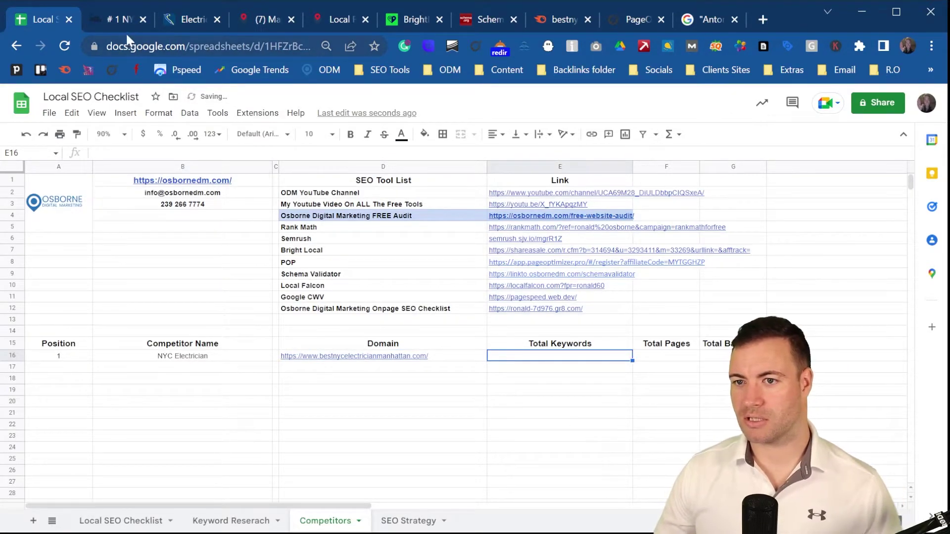
left_click(549, 17)
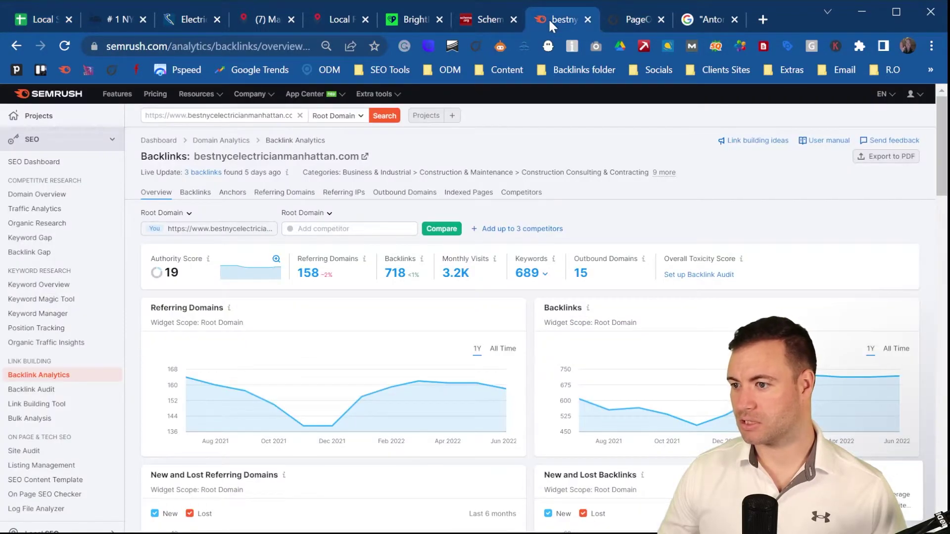
left_click(37, 15)
type("689")
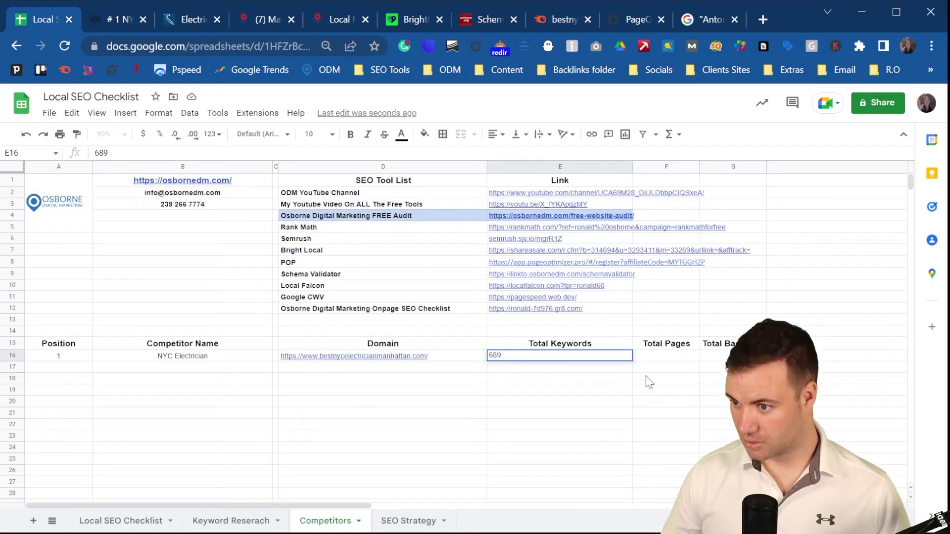
left_click(670, 360)
type("250")
key("Tab")
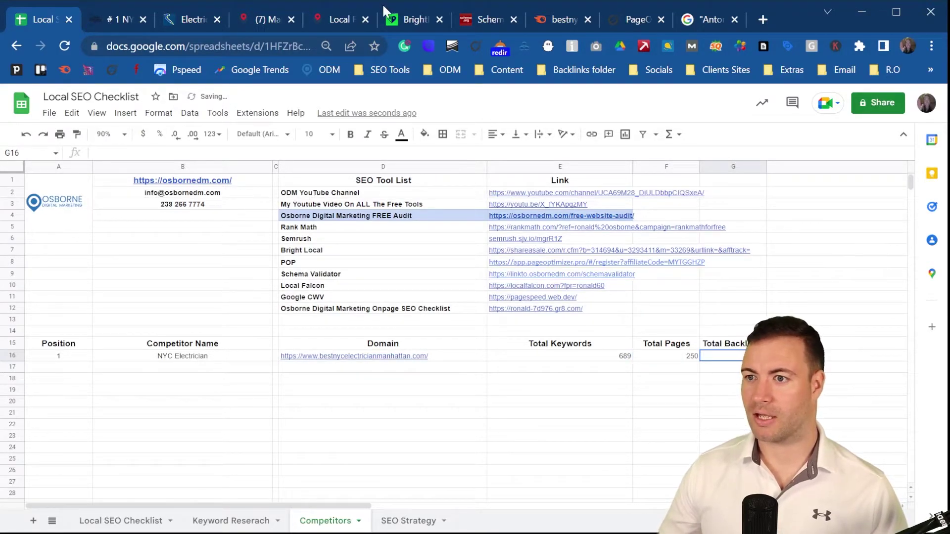
Look up the competitor's backlink count in Semrush and enter 718 as total backlinks for NYC Electrician
left_click(541, 20)
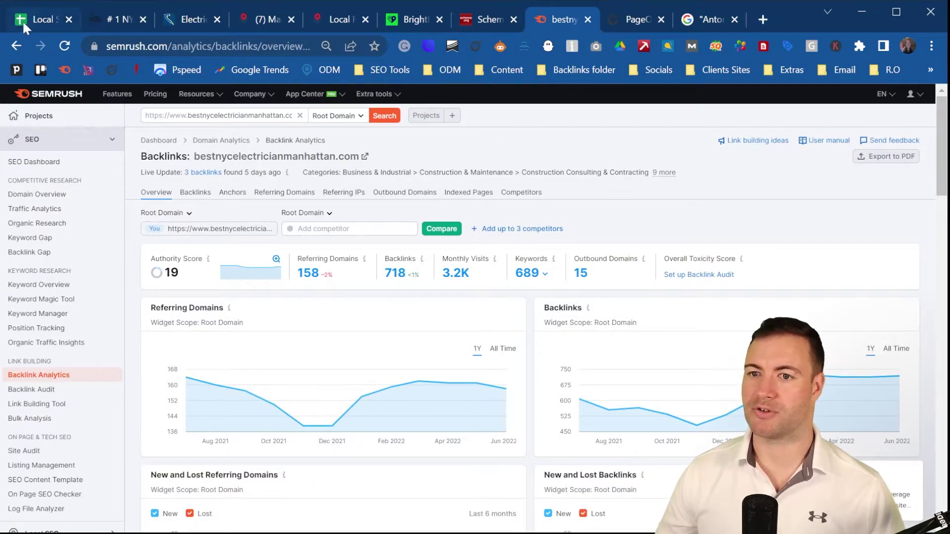
left_click(49, 21)
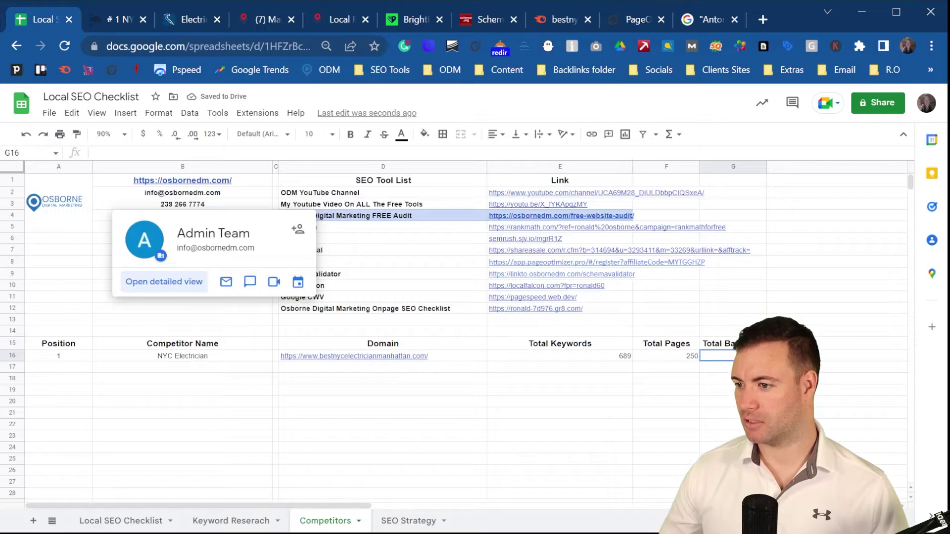
type("718")
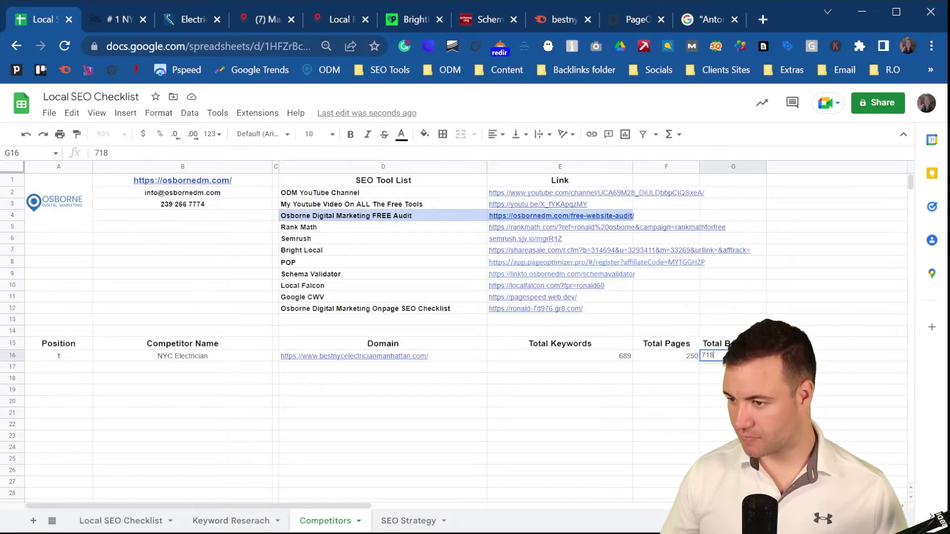
left_click(733, 390)
Center-align the cells E16:G23 under Total Keywords, Total Pages and Total Backlinks, and select the NYC Electrician figures in E16:G16
left_click_drag(720, 357, 594, 436)
left_click(495, 134)
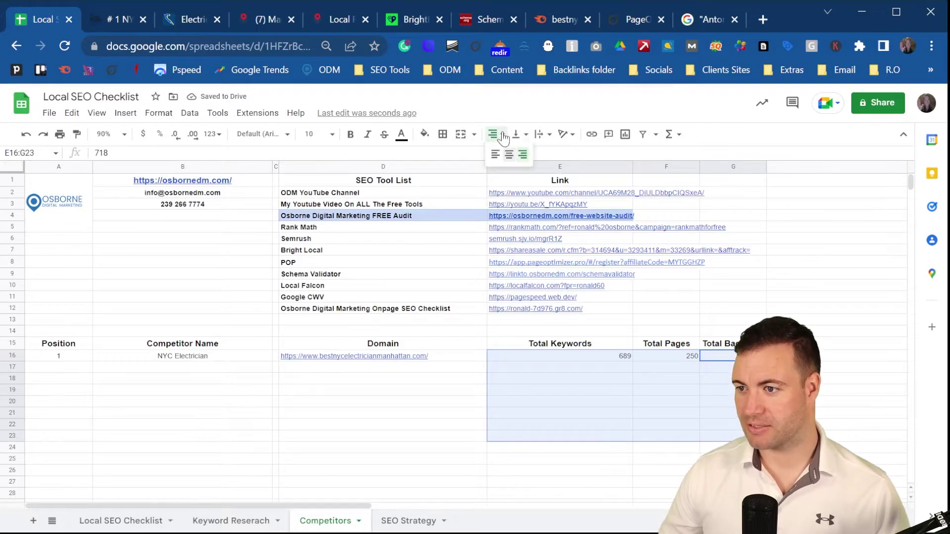
left_click(509, 154)
left_click(586, 356)
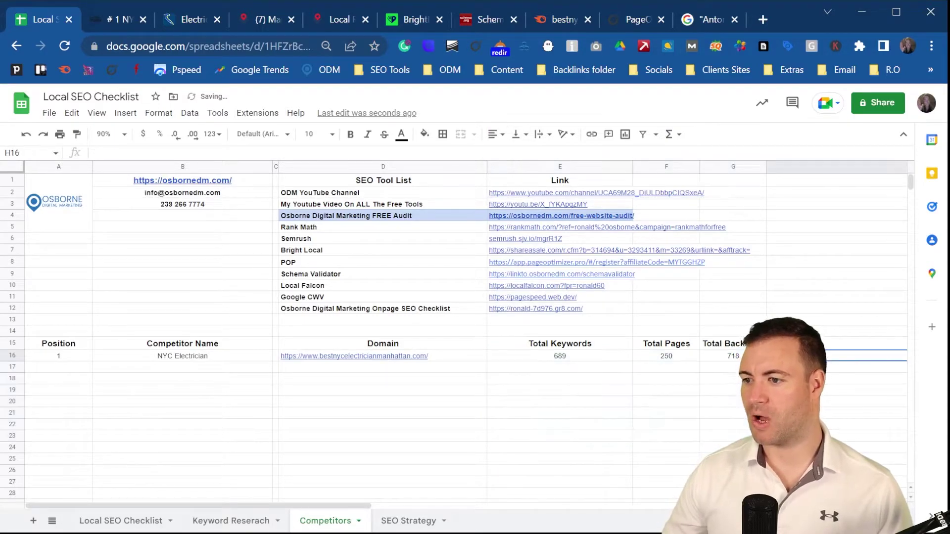
left_click_drag(585, 356, 737, 357)
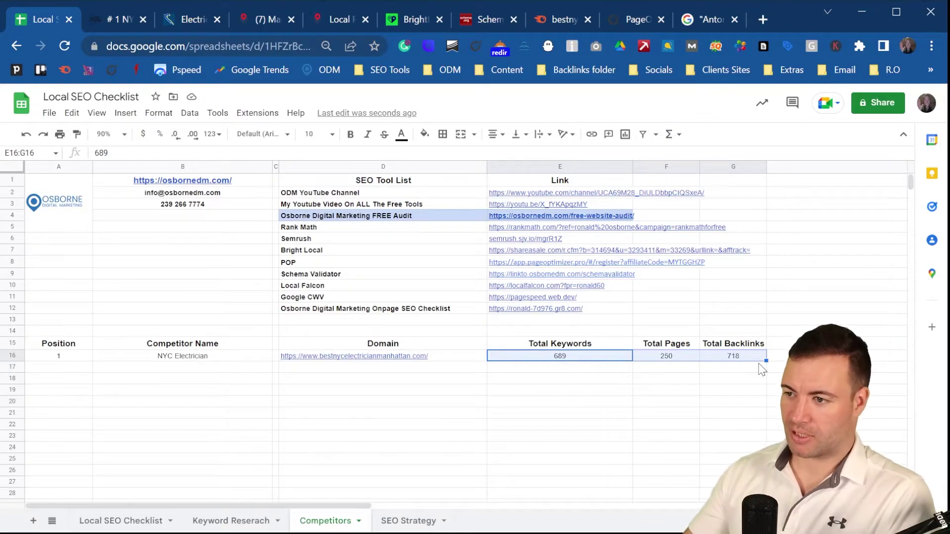
Make NYC Electrician's total keywords, pages and backlinks figures in E16:G16 bold
left_click(351, 134)
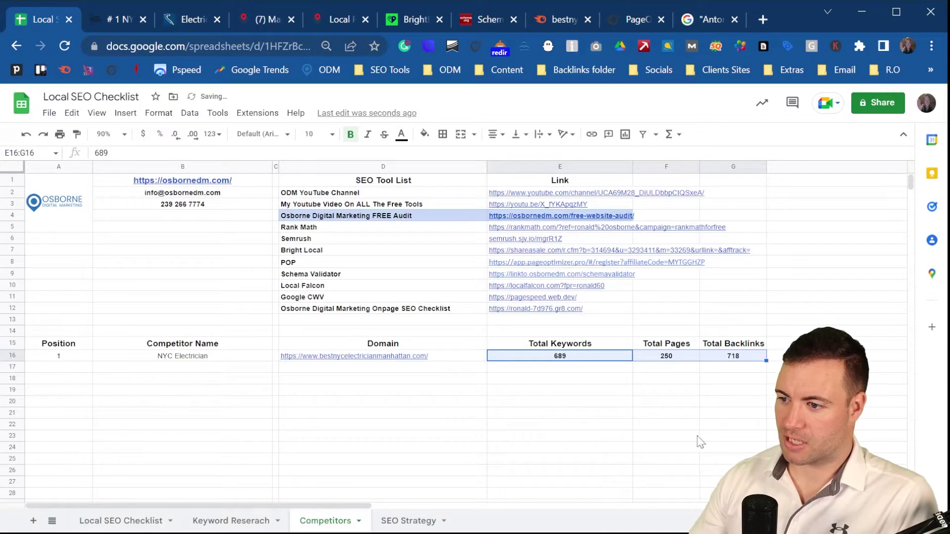
left_click(641, 426)
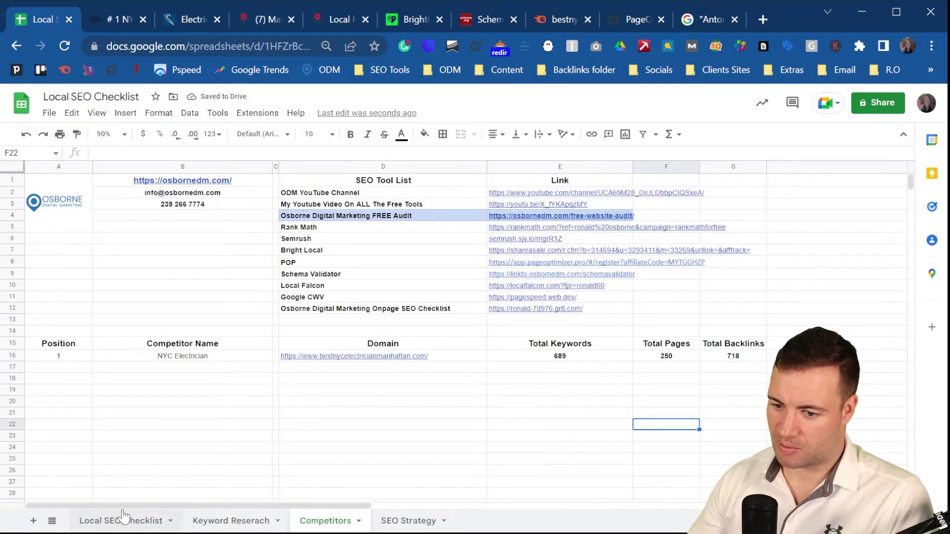
Compare the client's keyword and backlink totals in the Local SEO Checklist sheet with NYC Electrician's keywords, pages and backlinks in the Competitors sheet
left_click(100, 524)
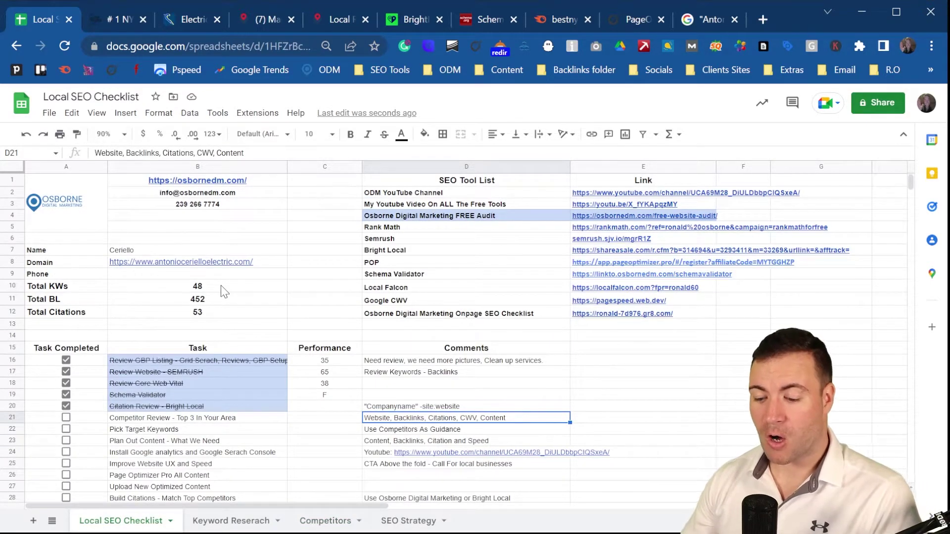
left_click(215, 301)
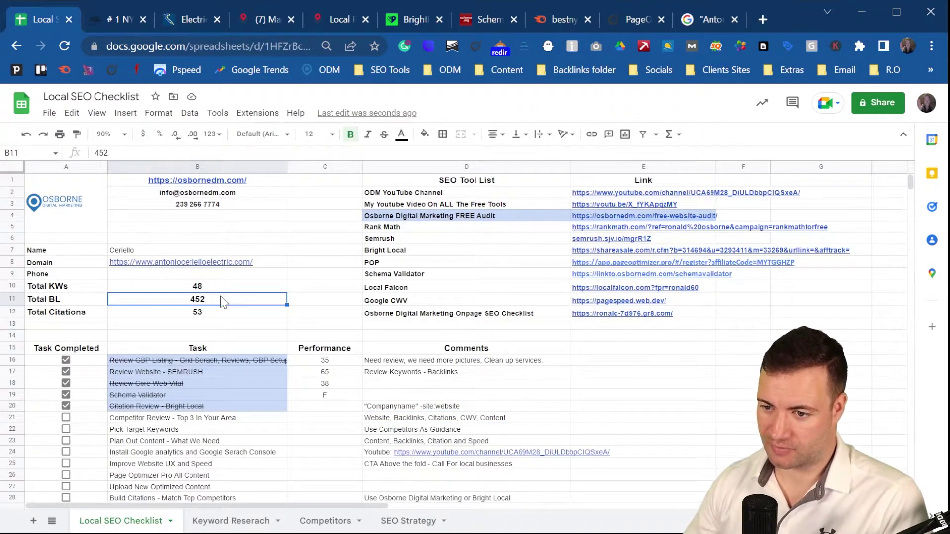
key("ctrl+shift+Page_Down")
key("ctrl+shift+Page_Down")
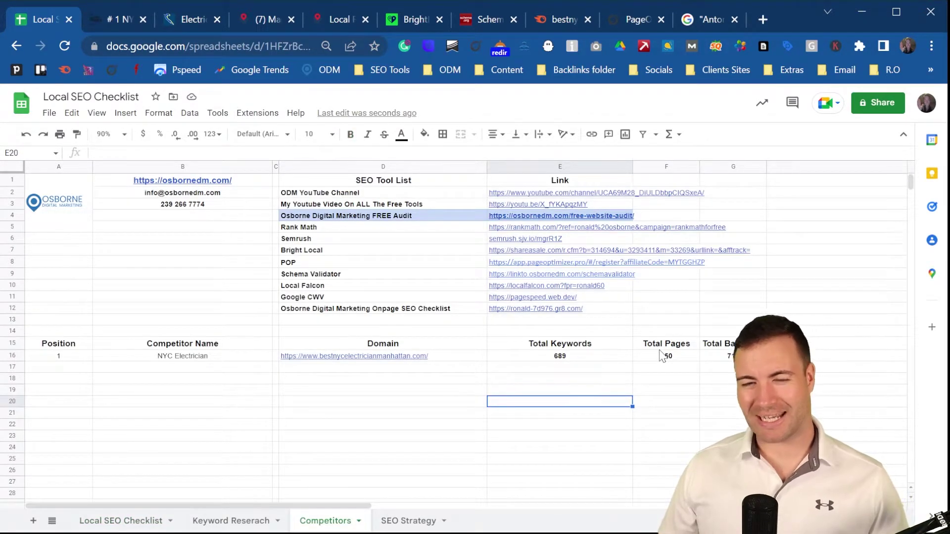
left_click(630, 356)
left_click(724, 375)
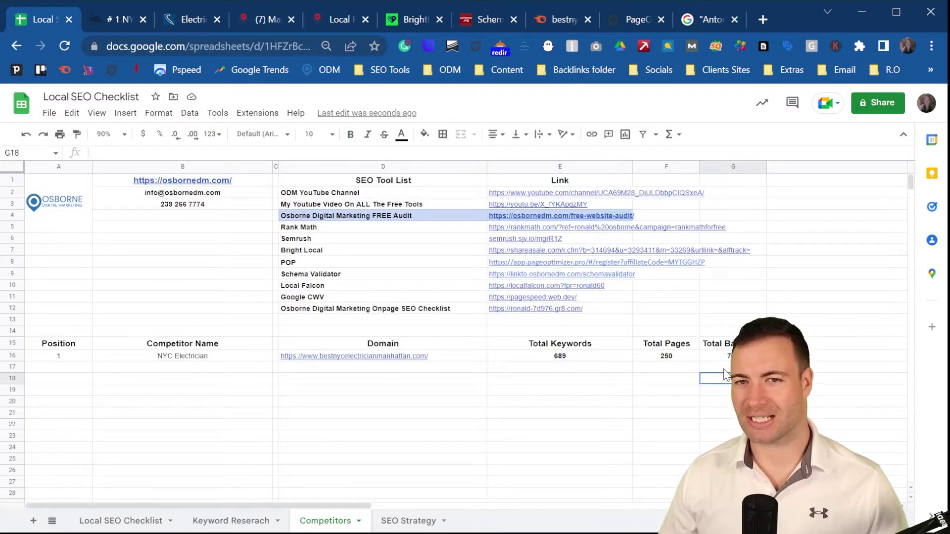
left_click(584, 359)
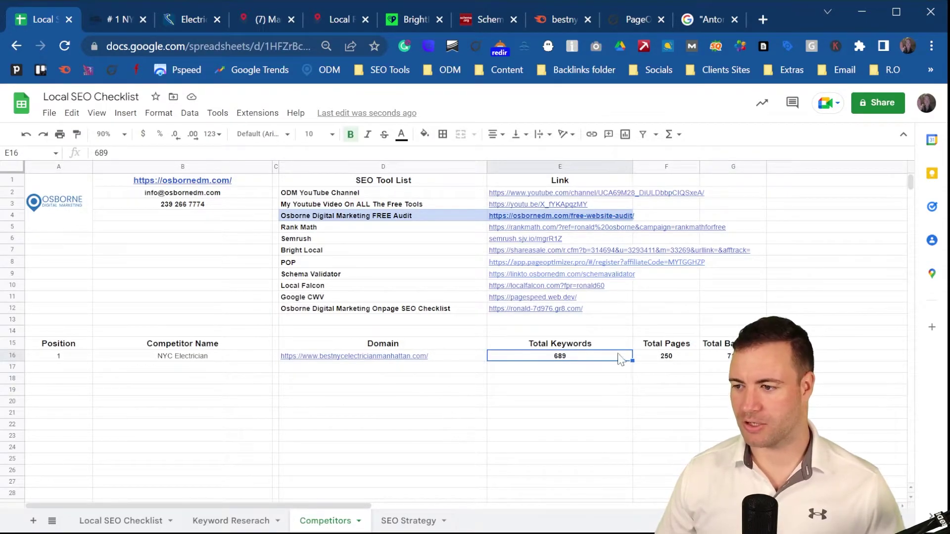
left_click(660, 358)
left_click(715, 356)
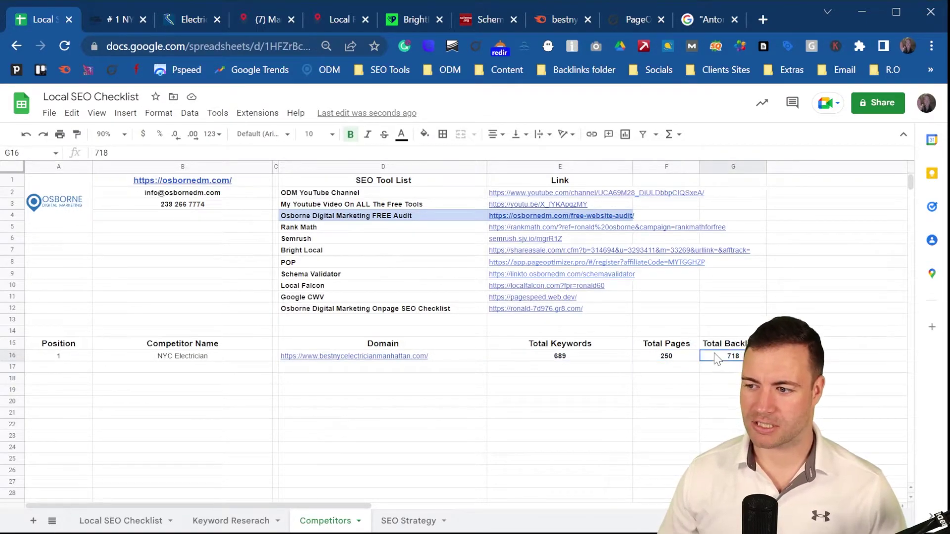
left_click(591, 376)
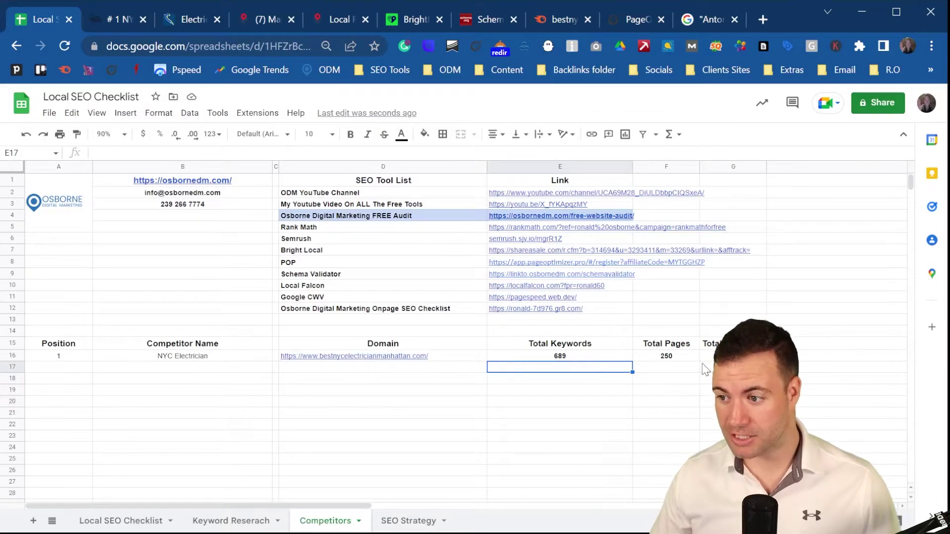
left_click(679, 358)
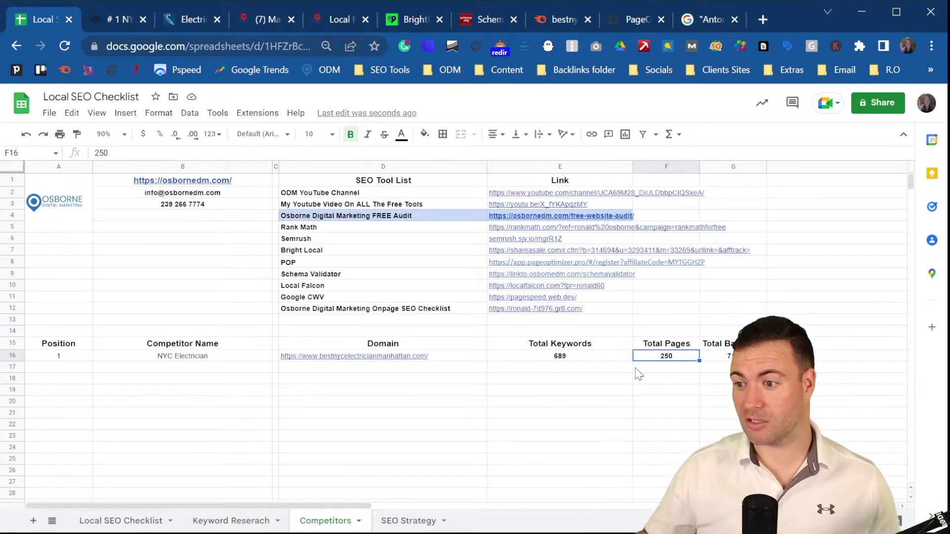
left_click(743, 356)
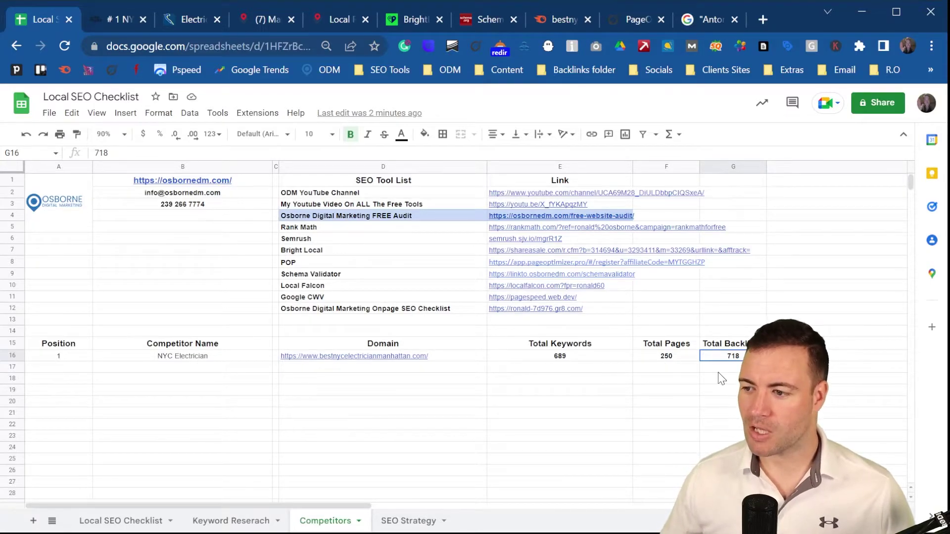
left_click(650, 367)
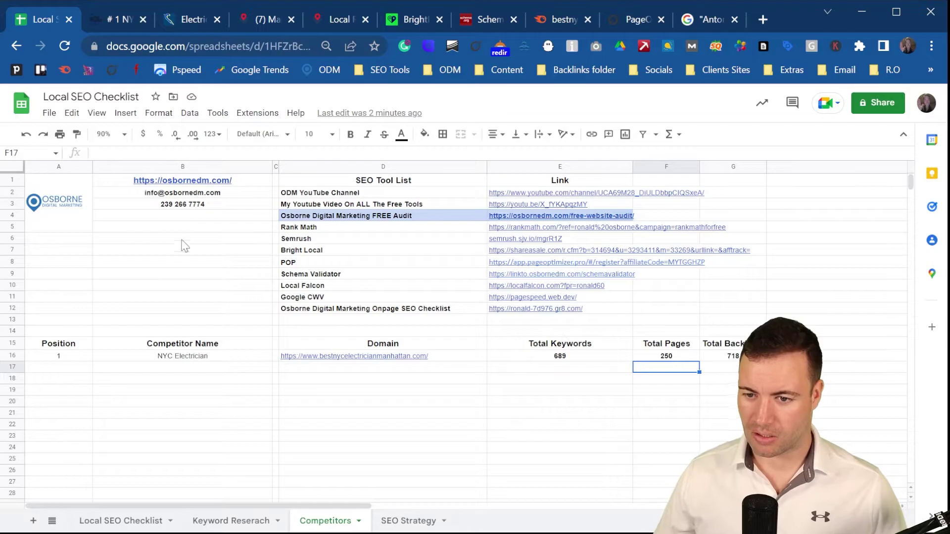
In the Local SEO Checklist sheet, mark Competitor Review - Top 3 In Your Area as completed and enter 98 as its performance
left_click(119, 521)
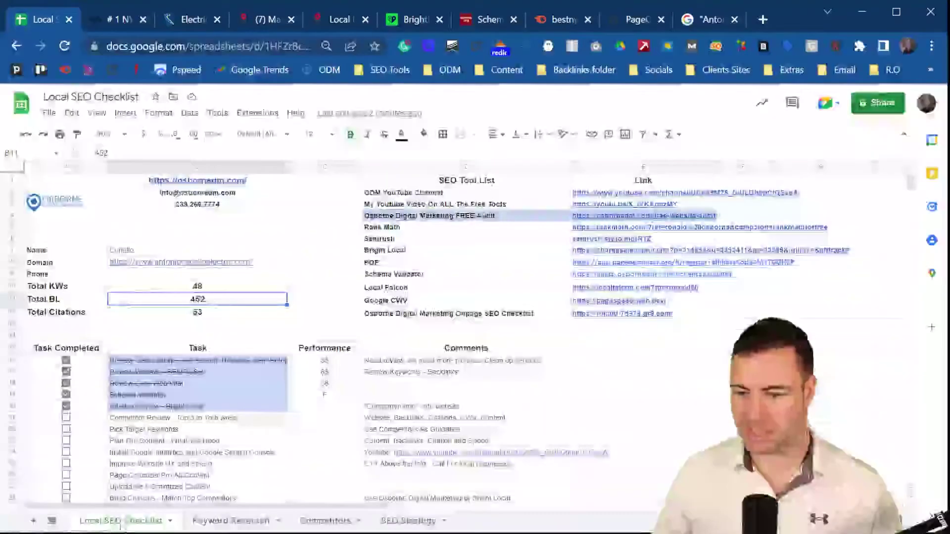
left_click(66, 417)
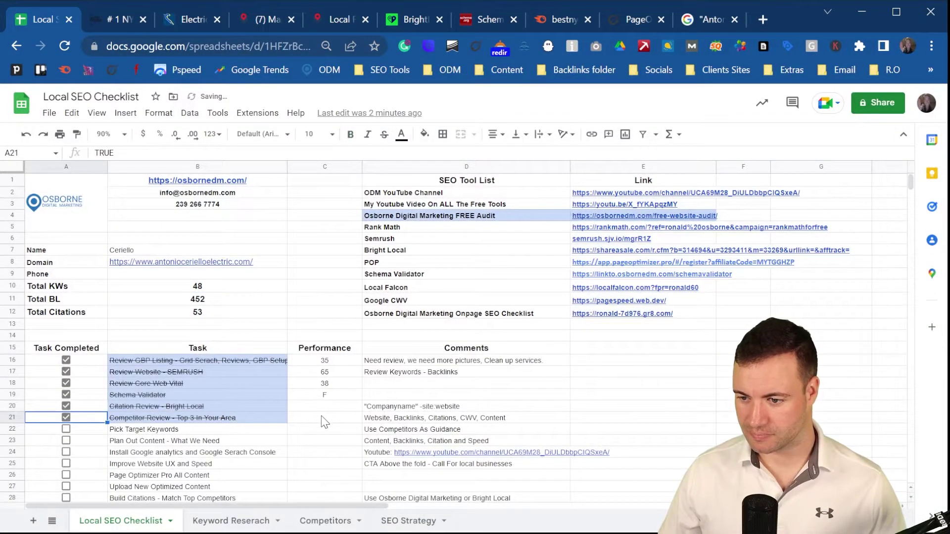
left_click(324, 418)
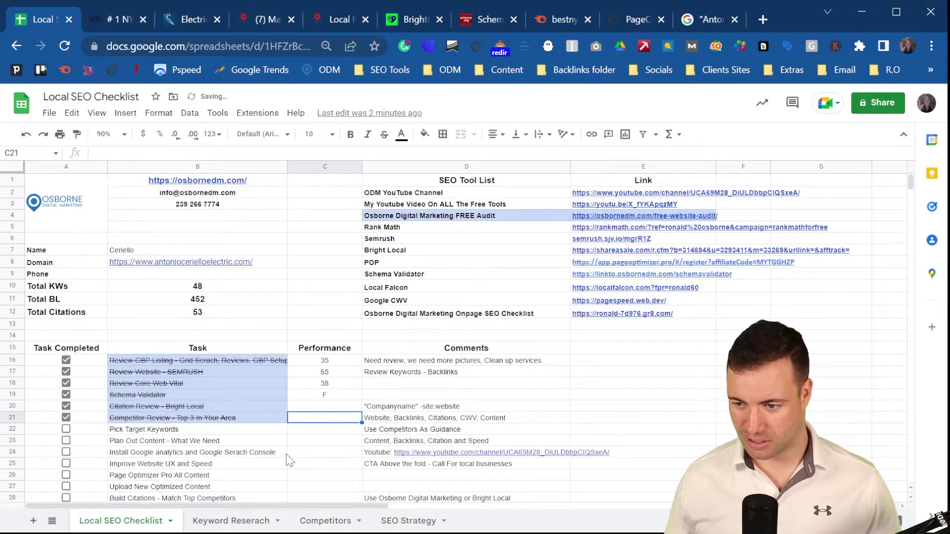
type("98")
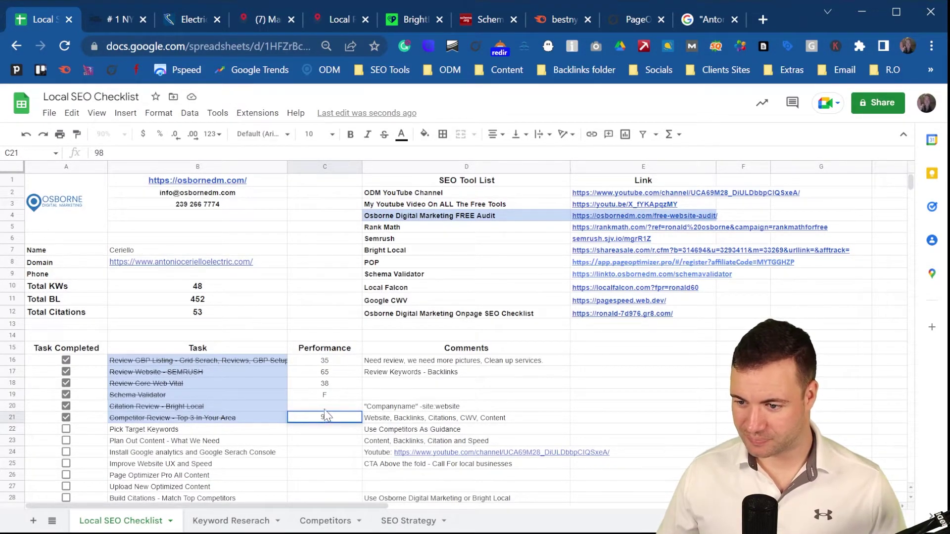
Enter 53 as the performance of Citation Review - Bright Local
left_click(317, 407)
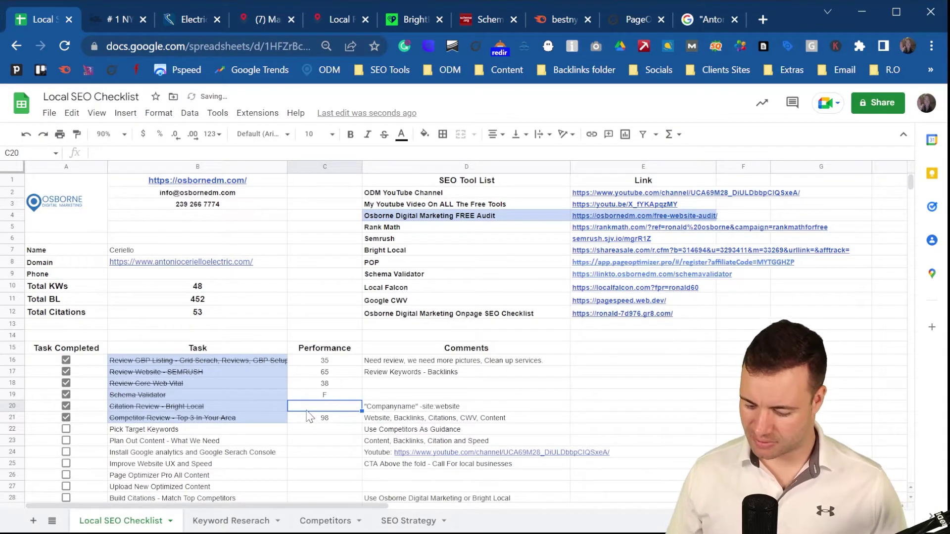
type("53")
left_click(337, 440)
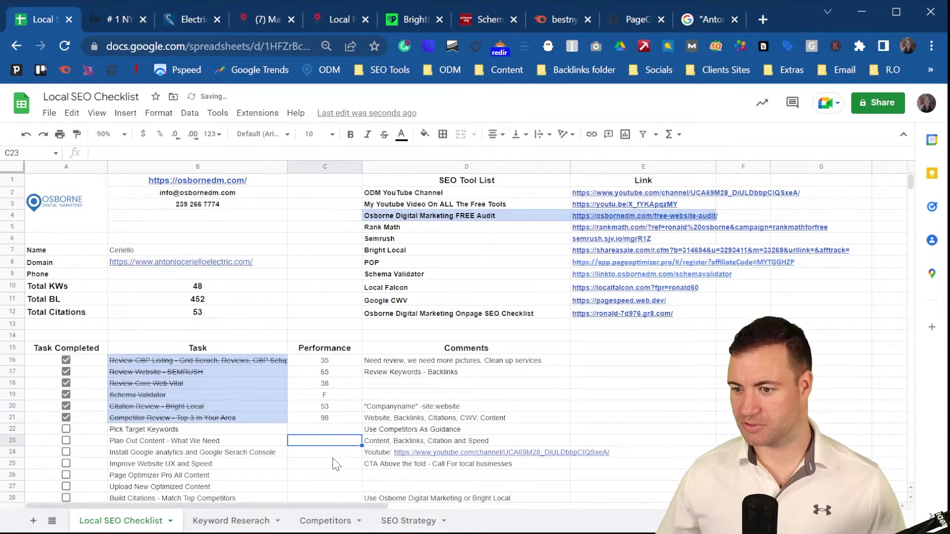
Examine the target keywords and their SERP positions in the Keyword Reserach sheet alongside the competitor's top organic keywords in Semrush
scroll(141, 363, "down", 2)
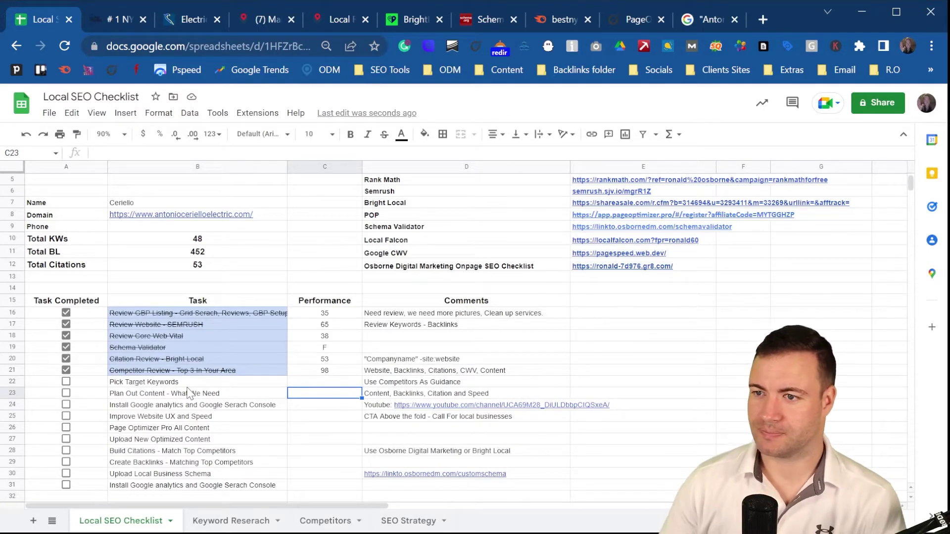
left_click(246, 525)
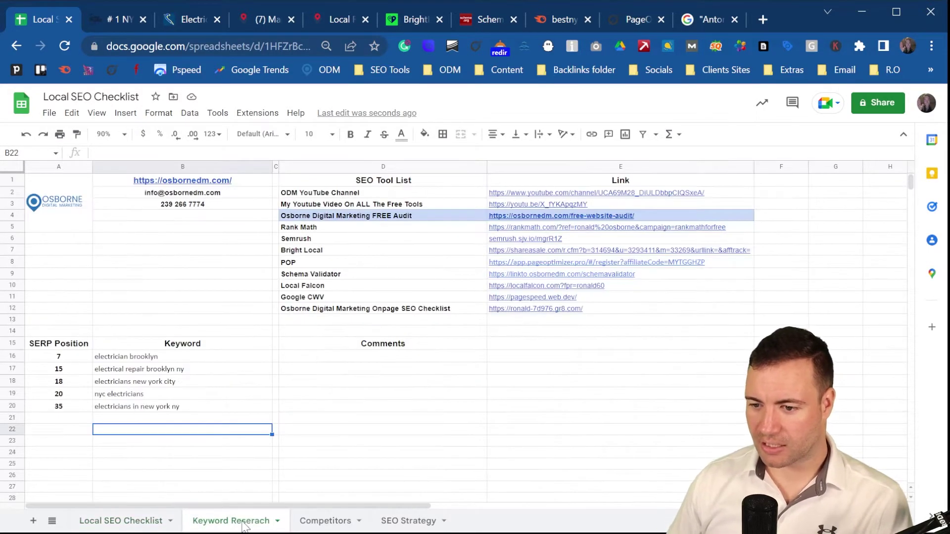
left_click_drag(178, 356, 178, 388)
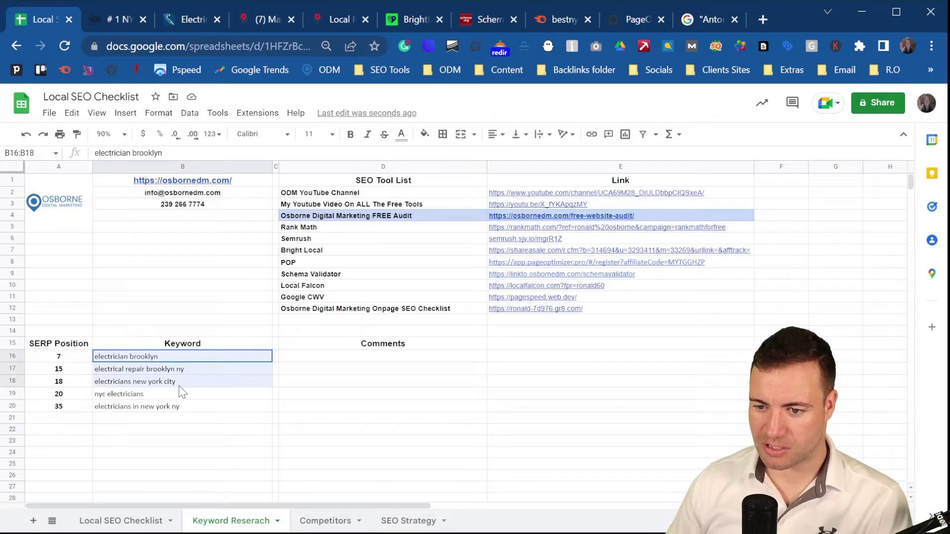
left_click(213, 403)
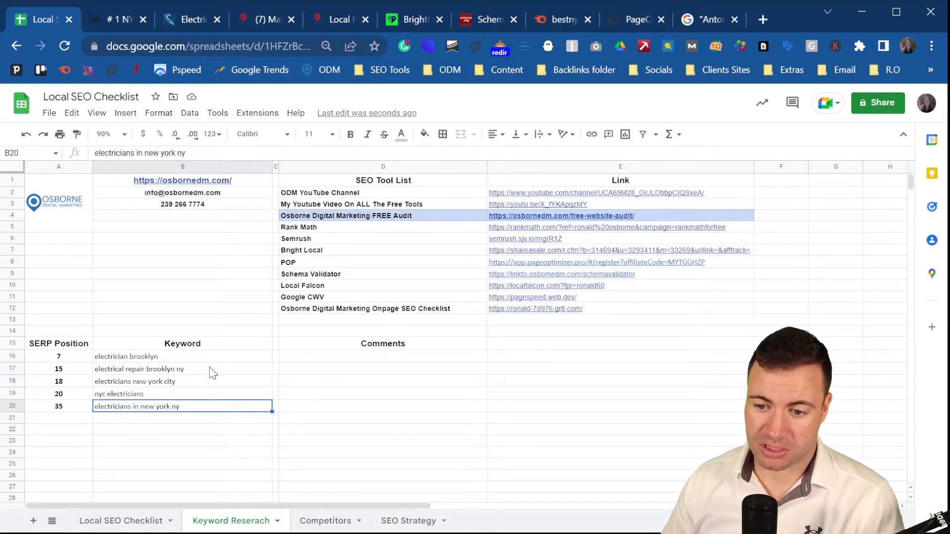
left_click_drag(145, 361, 221, 396)
key("ctrl+8")
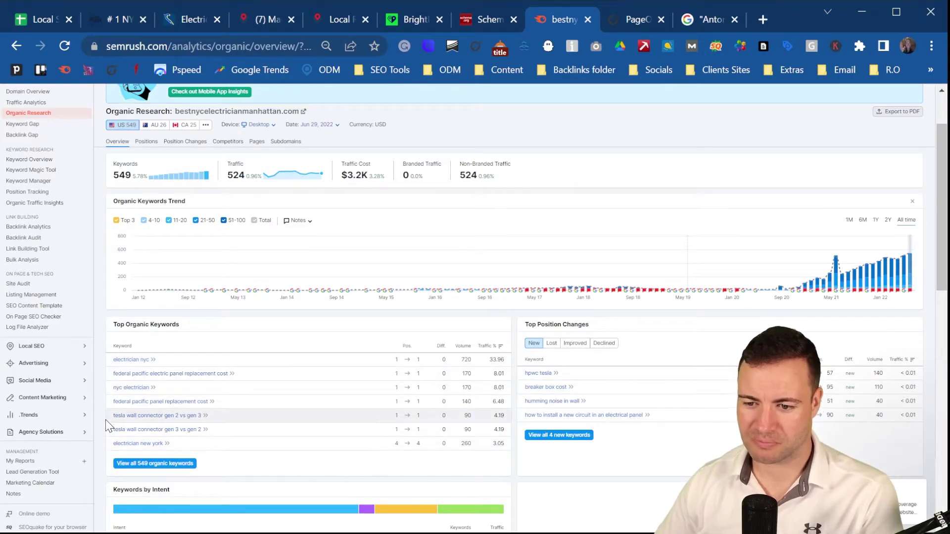
left_click(33, 17)
left_click(185, 361)
left_click_drag(79, 358, 80, 396)
left_click(176, 381)
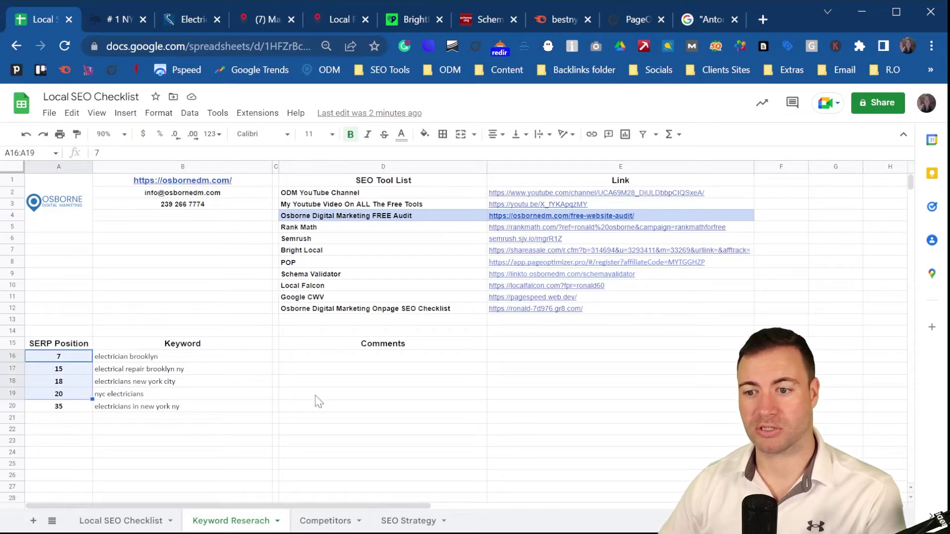
left_click_drag(259, 356, 259, 391)
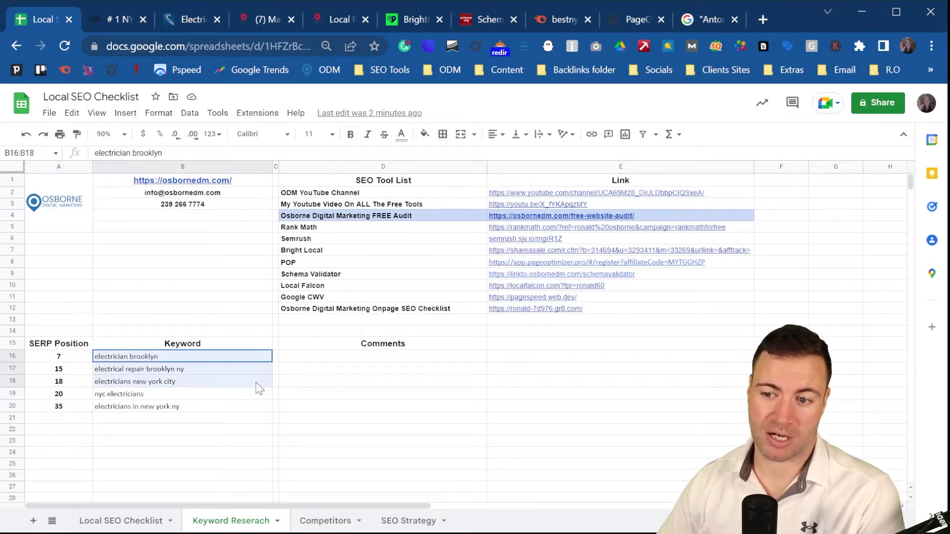
left_click(223, 399)
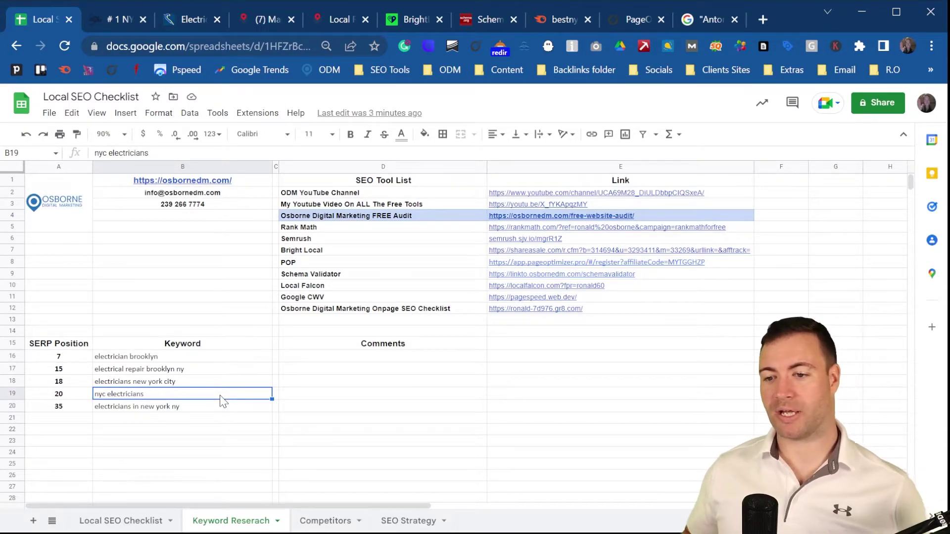
Mark Pick Target Keywords as completed in the Local SEO Checklist sheet, and select the month 1 task cell in the SEO Strategy sheet
left_click(191, 359)
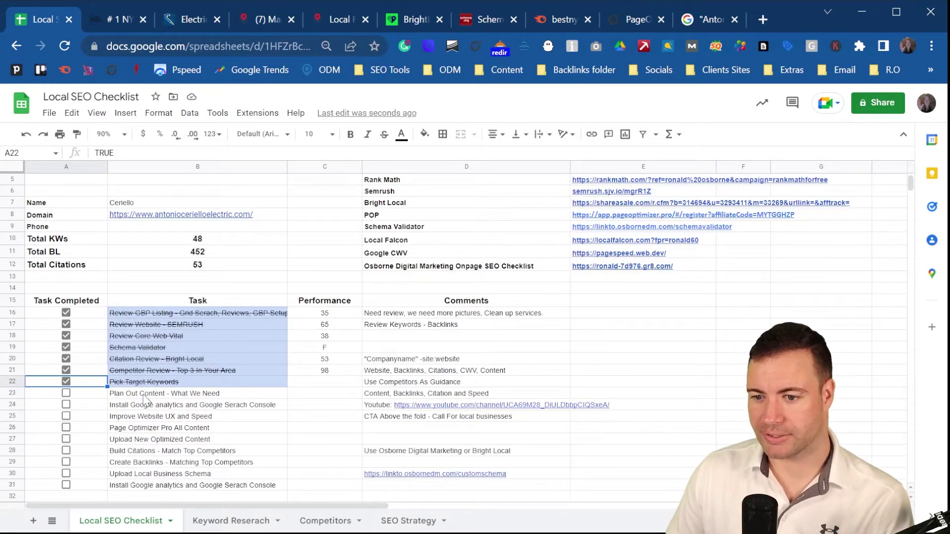
left_click(145, 395)
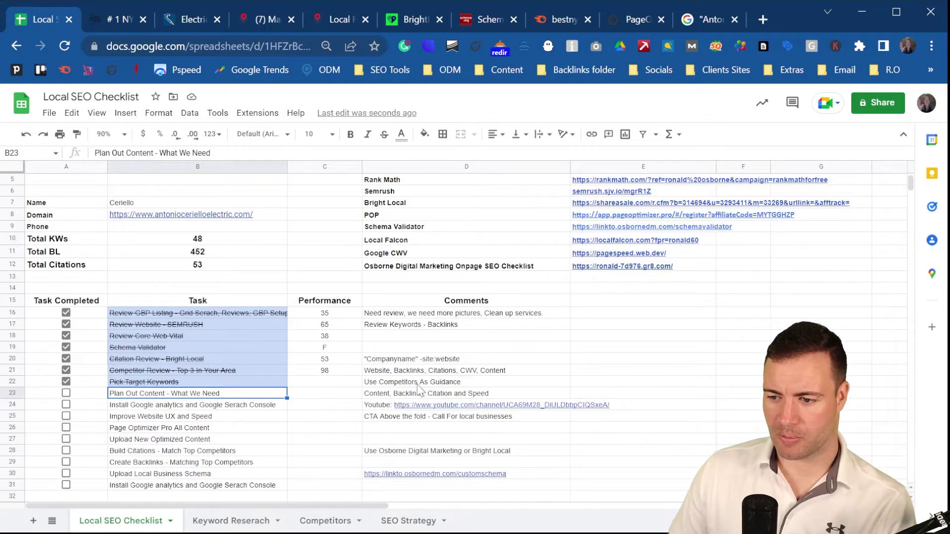
left_click(411, 523)
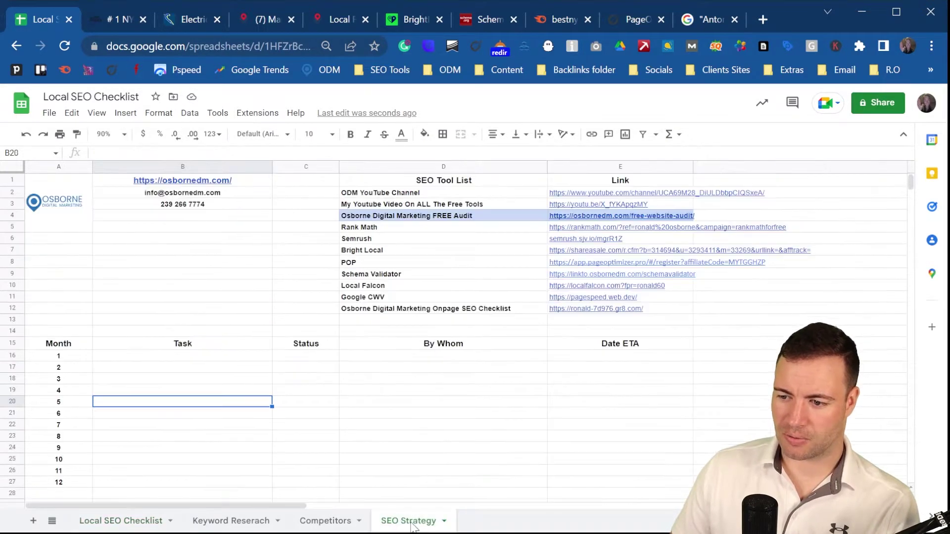
left_click(180, 360)
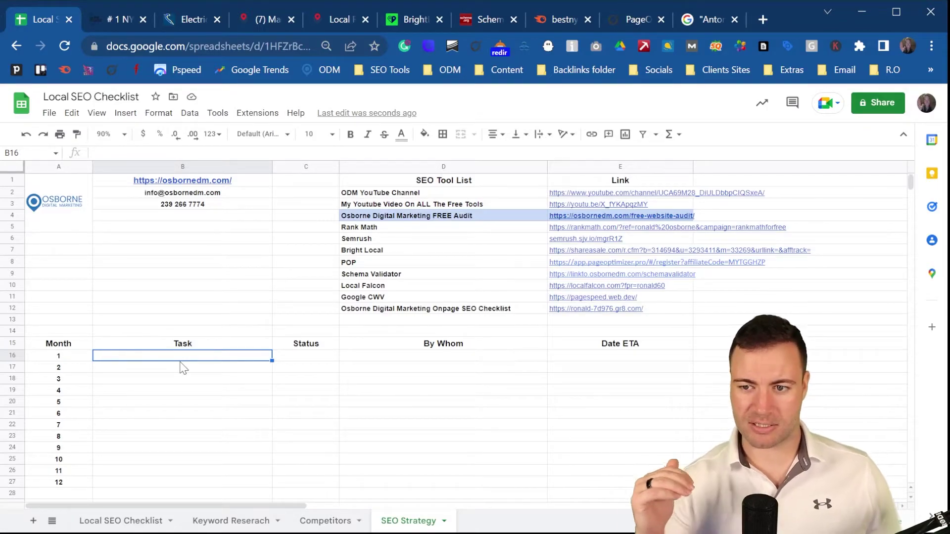
Review the Performance scores of the completed audit tasks in the Local SEO Checklist sheet, including Core Web Vital, Schema Validator and GBP Listing
left_click(138, 524)
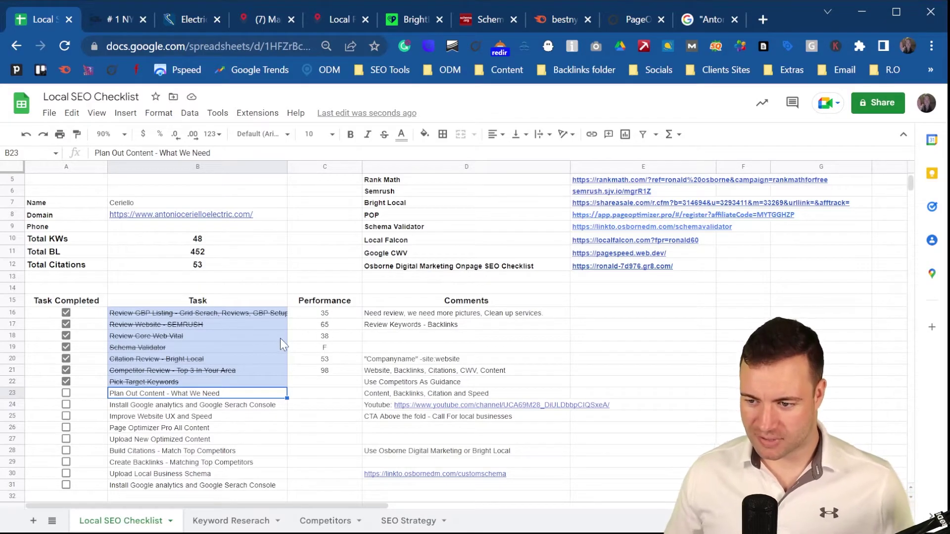
left_click_drag(324, 316, 326, 385)
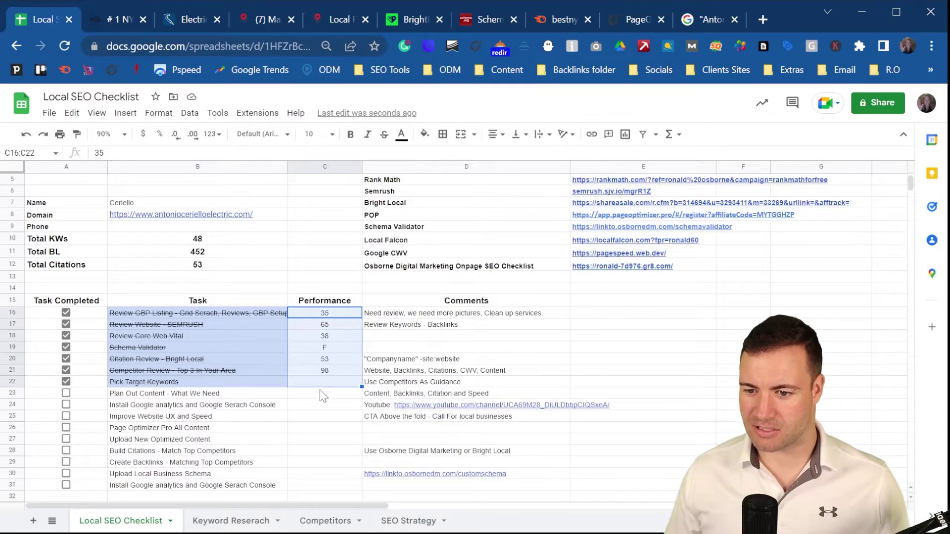
left_click(309, 339)
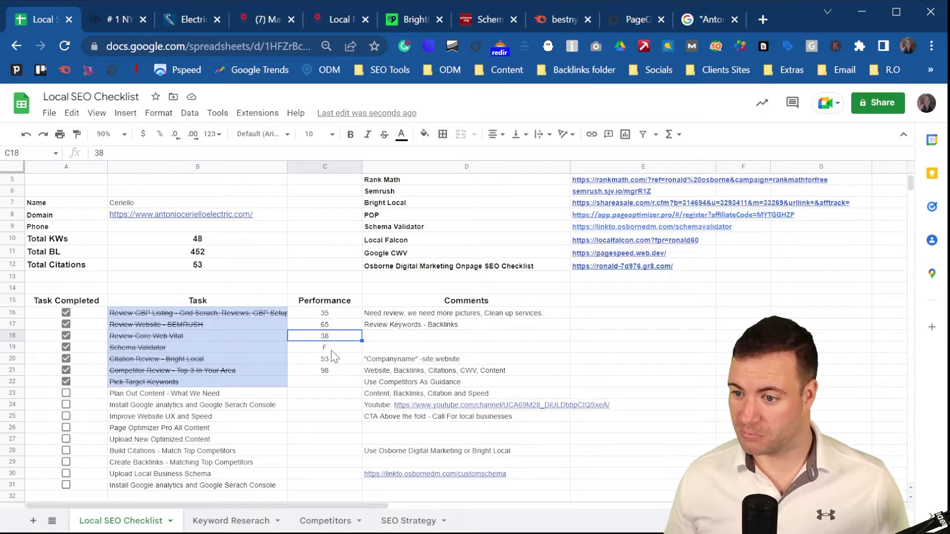
left_click_drag(334, 350, 248, 349)
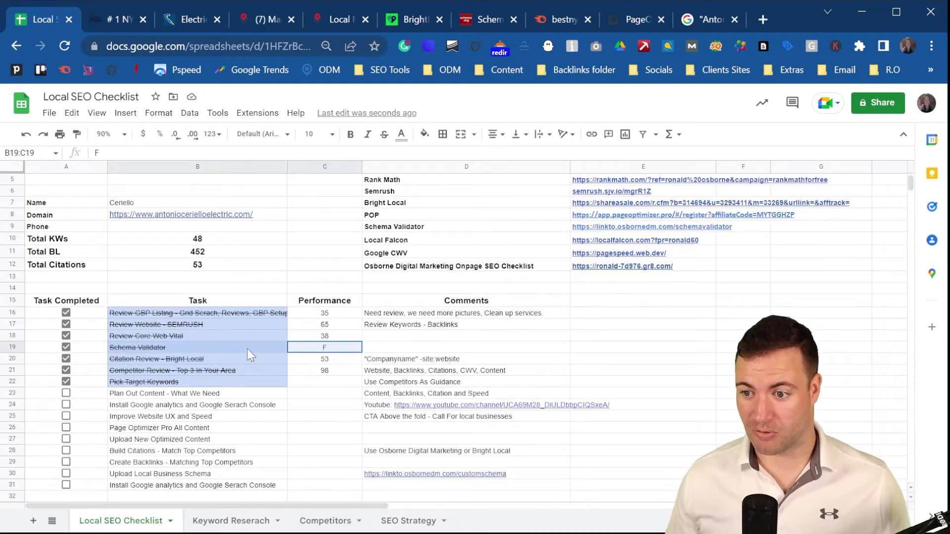
left_click(345, 316)
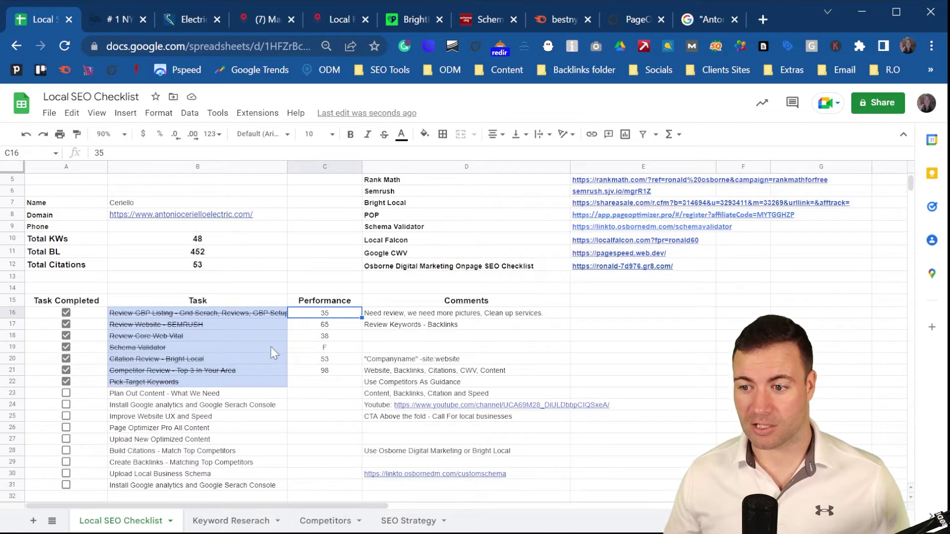
Enter "GBP, Fix CWV, Schema" as the month 1 task in the SEO Strategy sheet
left_click(399, 521)
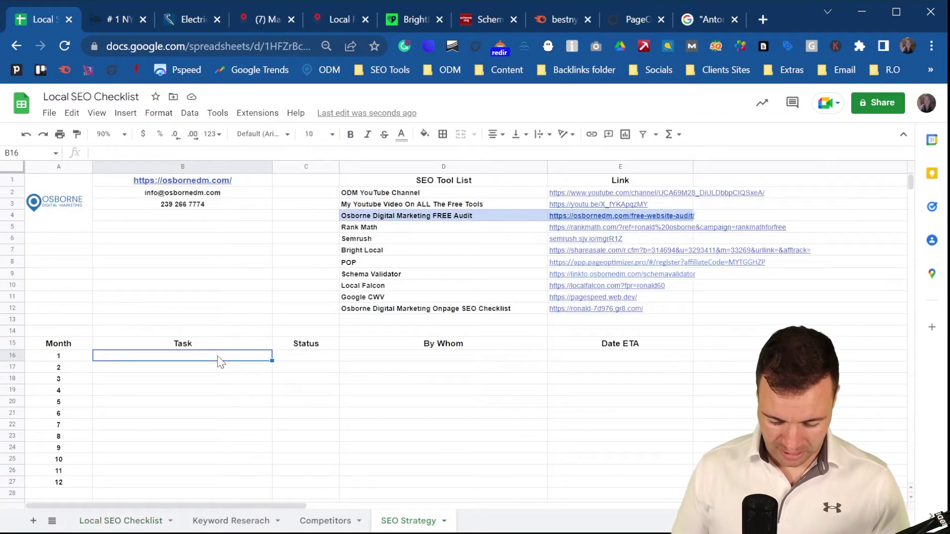
type("GBP")
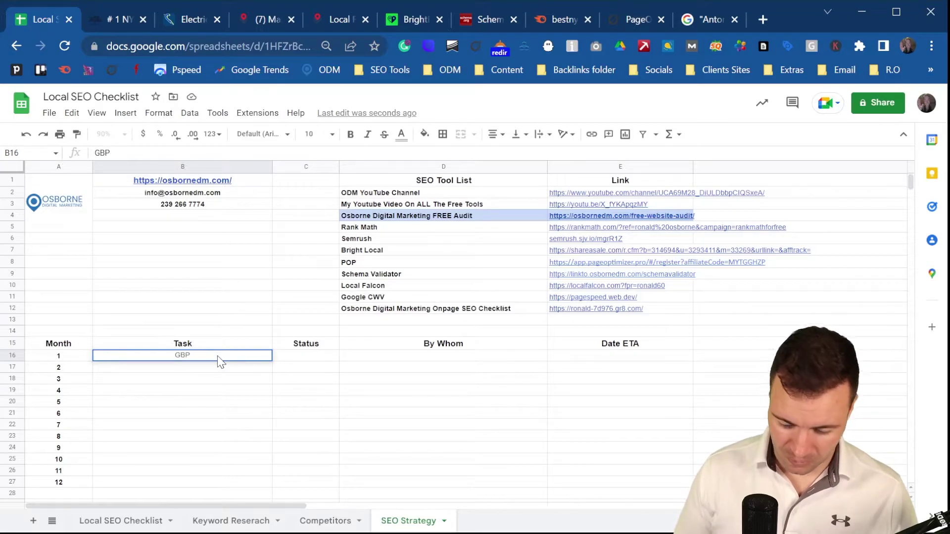
type(", Fix ")
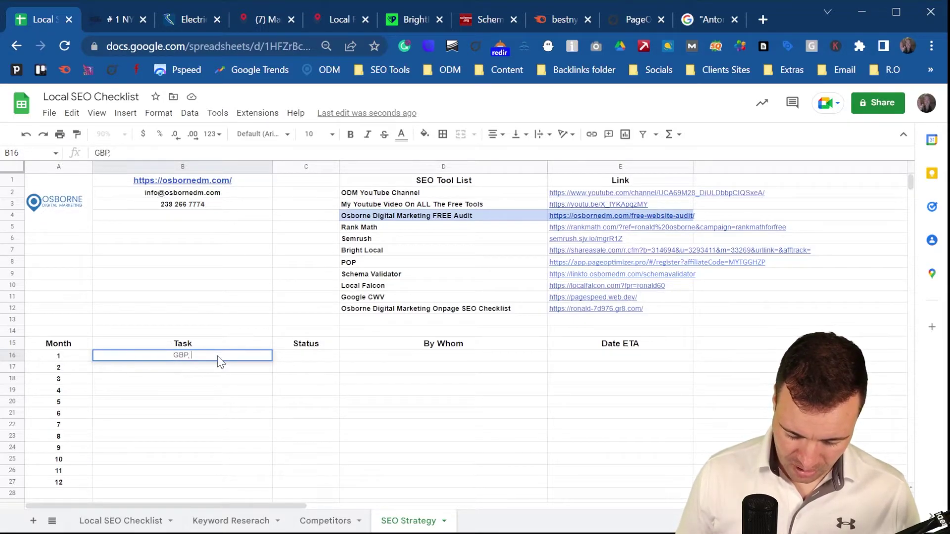
type("CWV")
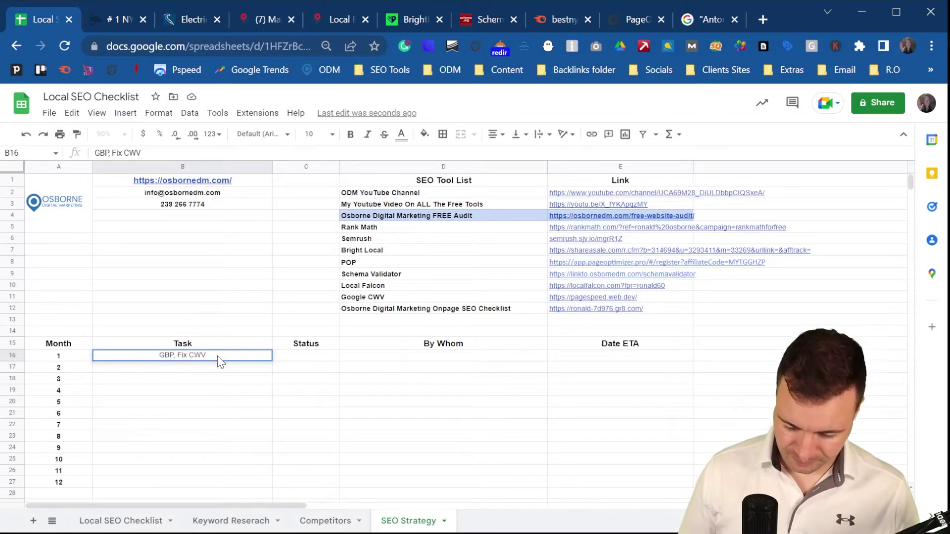
type(", ")
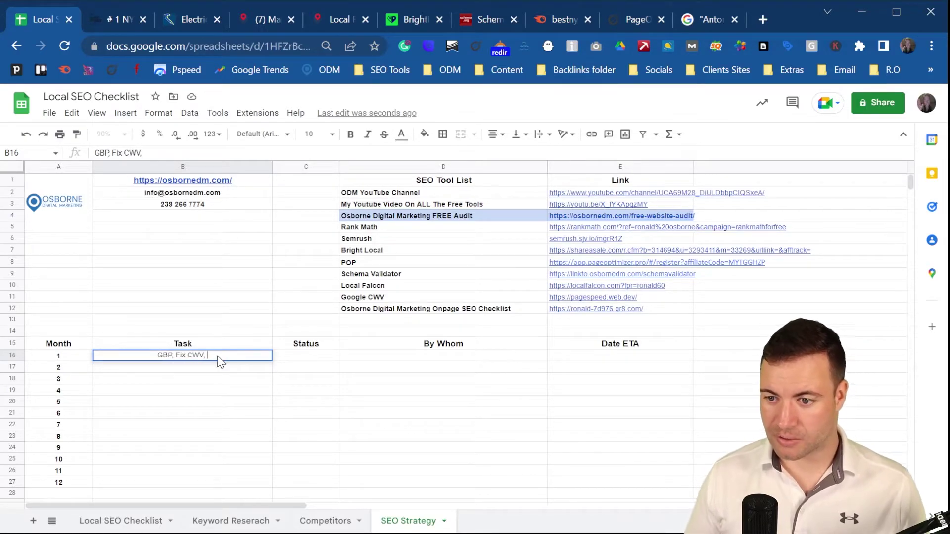
type("Schema")
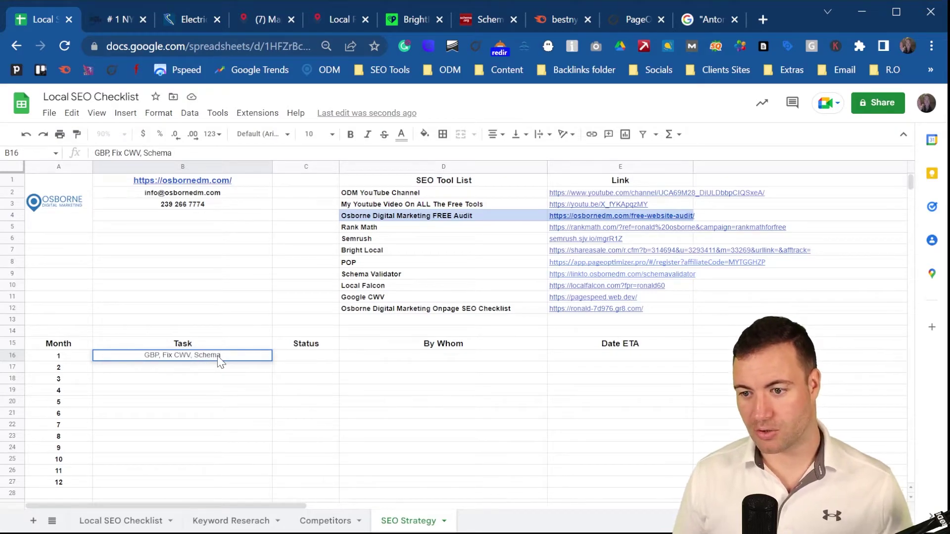
key("Return")
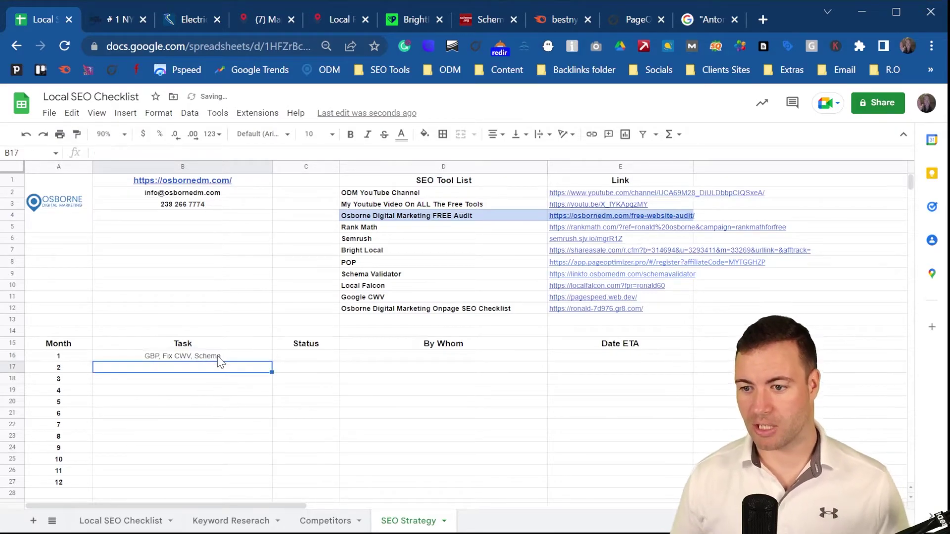
Set the month 1 Status to "started" and enter "End of the month" under By Whom
left_click(318, 360)
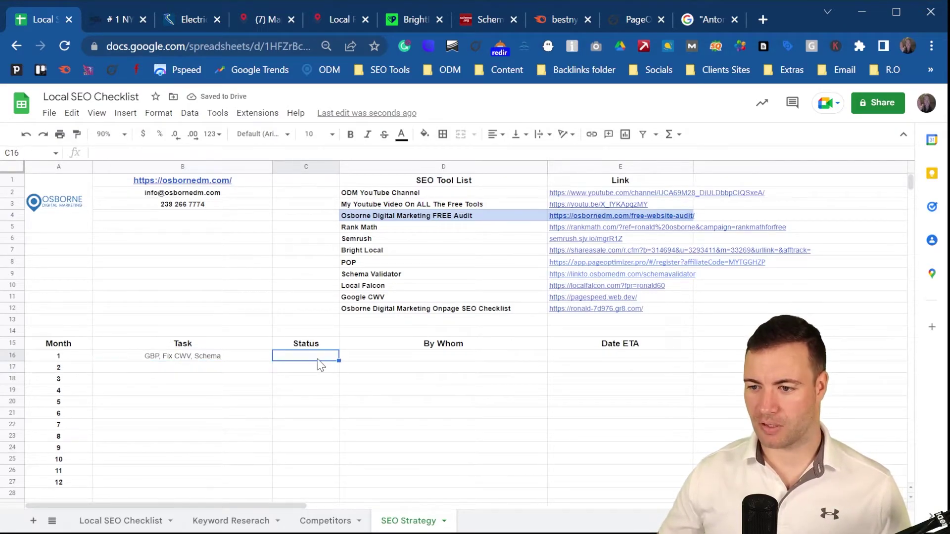
type("started")
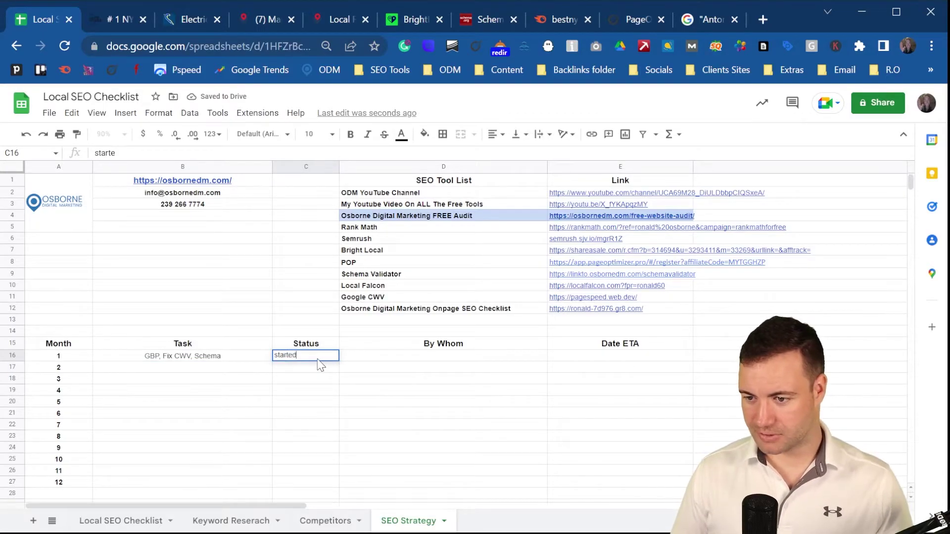
key("Tab")
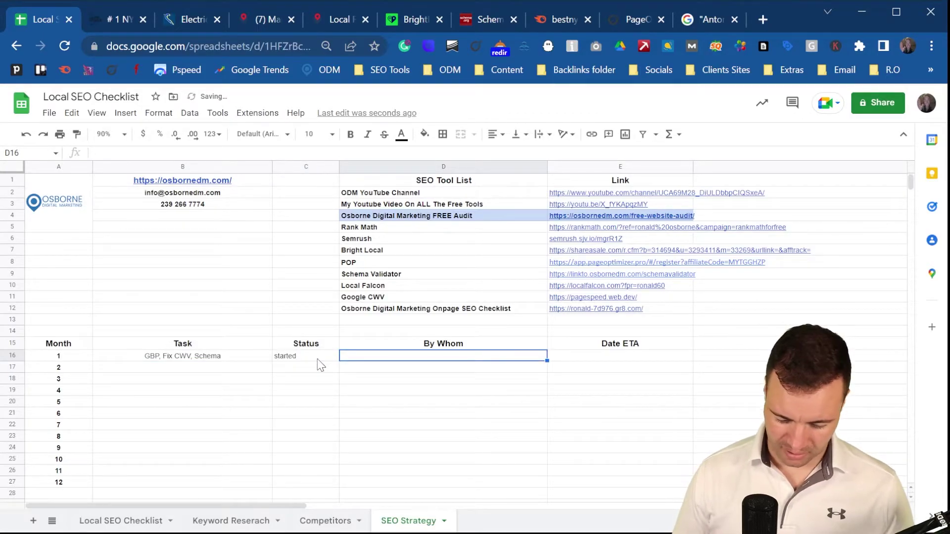
type("En")
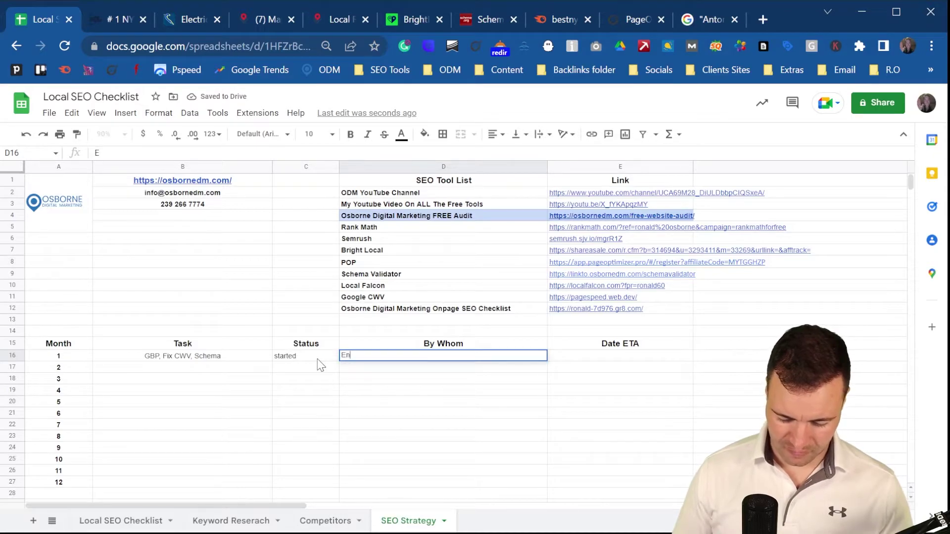
type("d of the month")
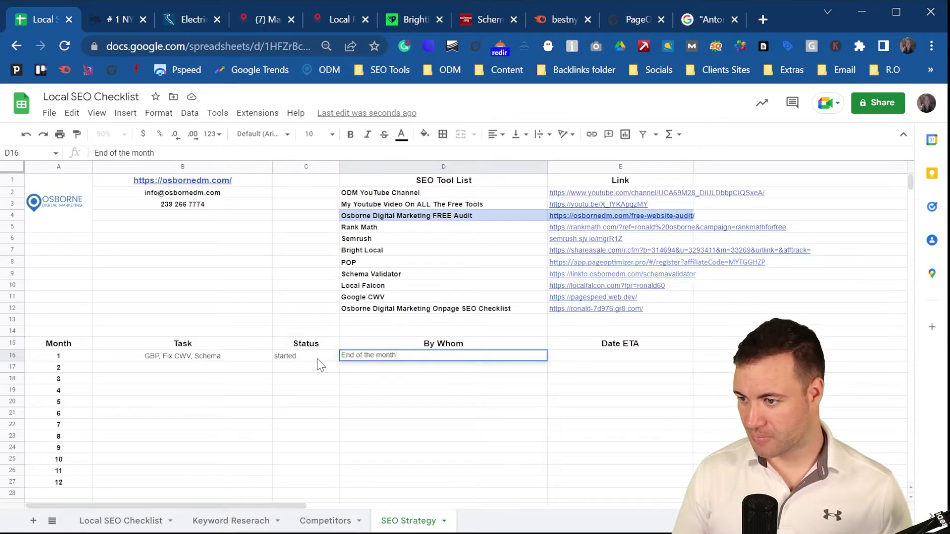
key("Tab")
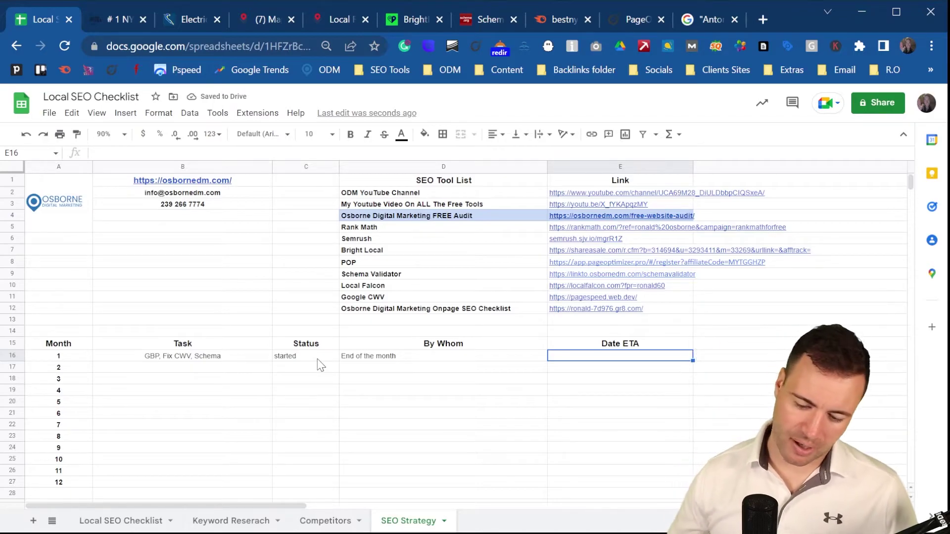
Check the completed audit tasks in the Local SEO Checklist sheet, and enter "Citations, Content Creation" as the month 2 task in SEO Strategy
left_click(181, 369)
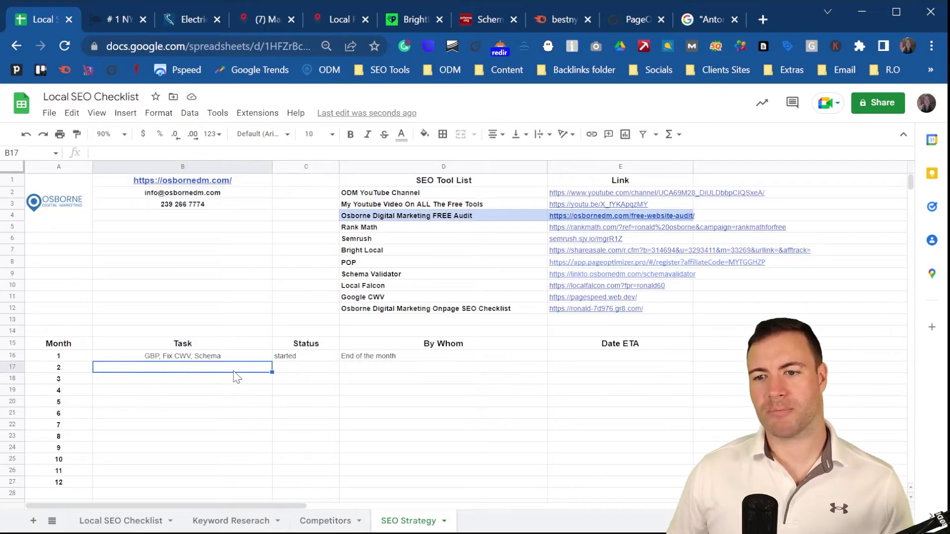
left_click(138, 521)
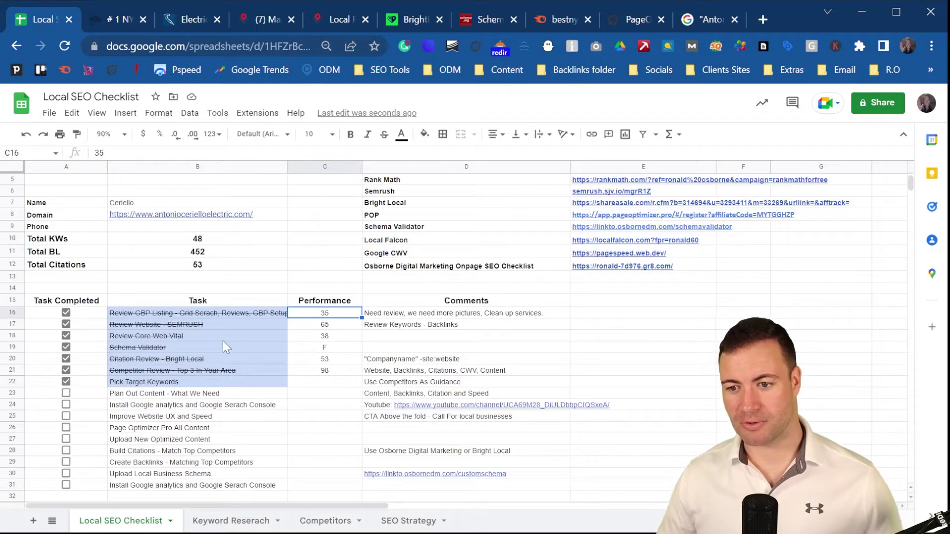
left_click(246, 361)
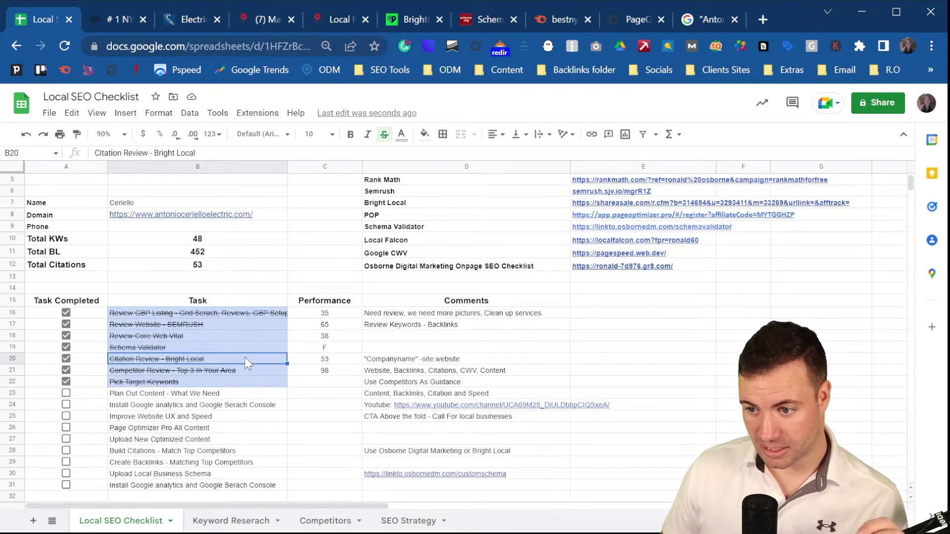
left_click(251, 336, "ctrl")
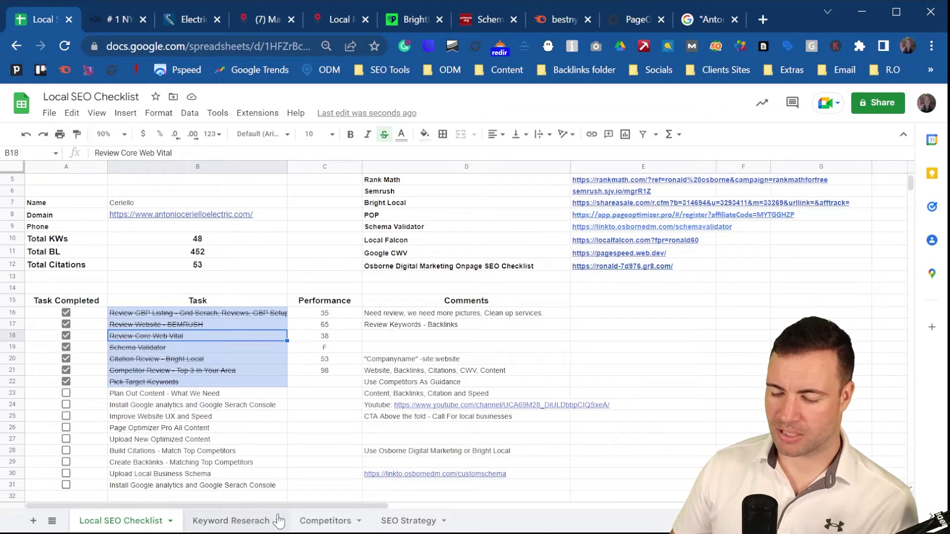
left_click(406, 521)
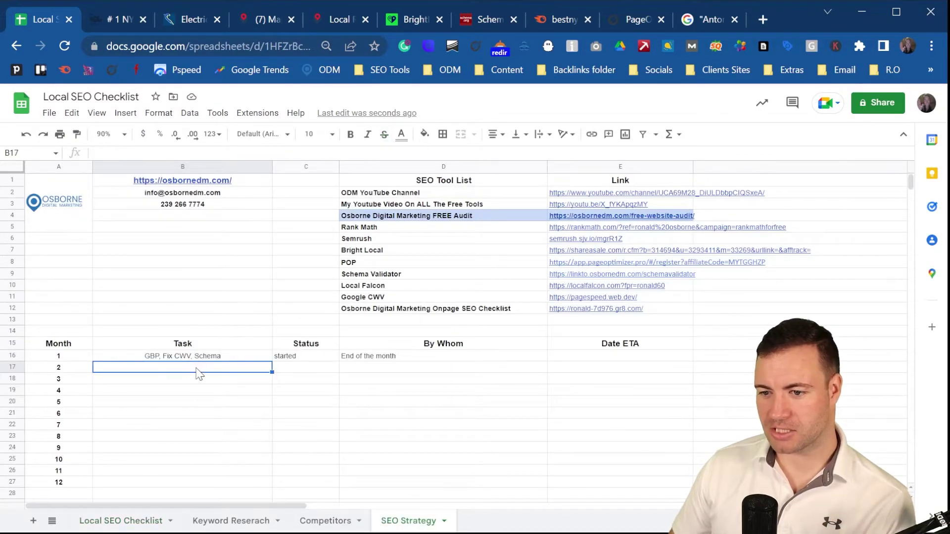
type("Cit")
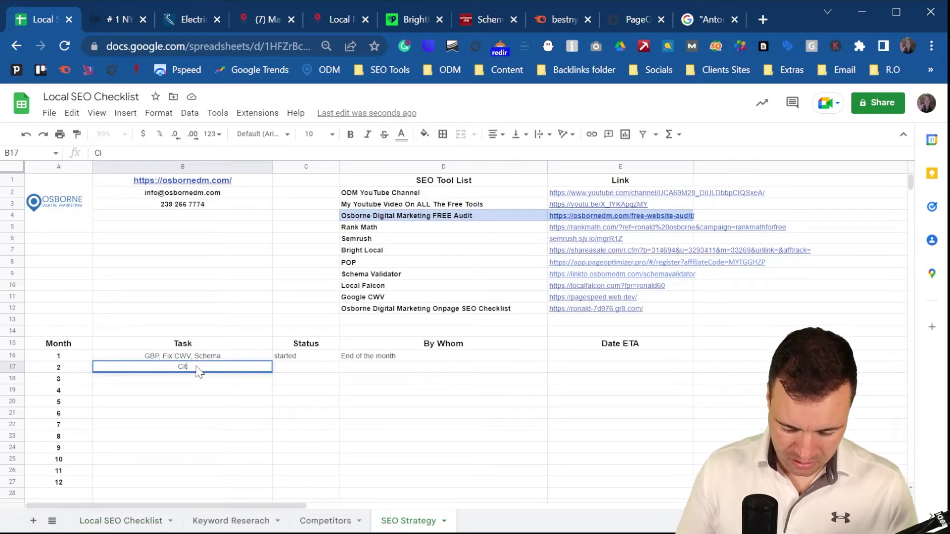
type("ations")
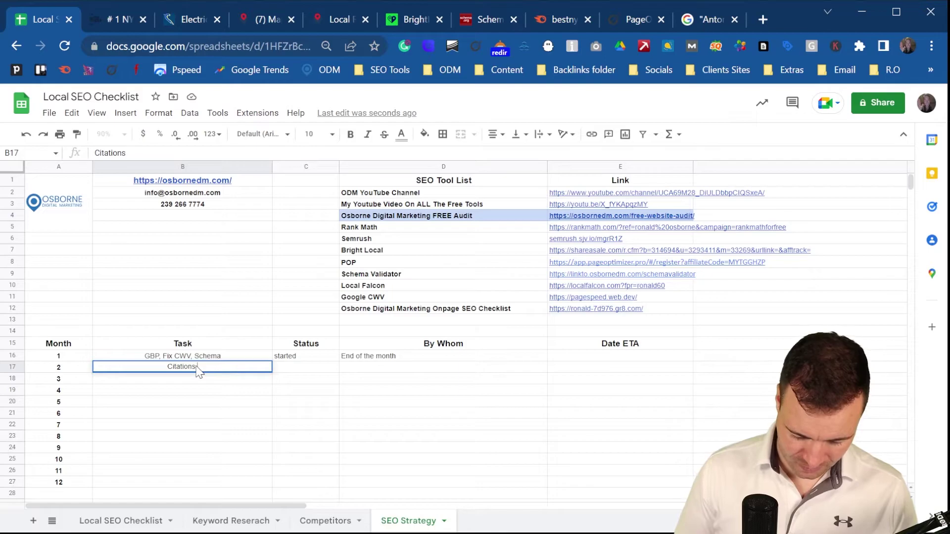
type(", Content Creation")
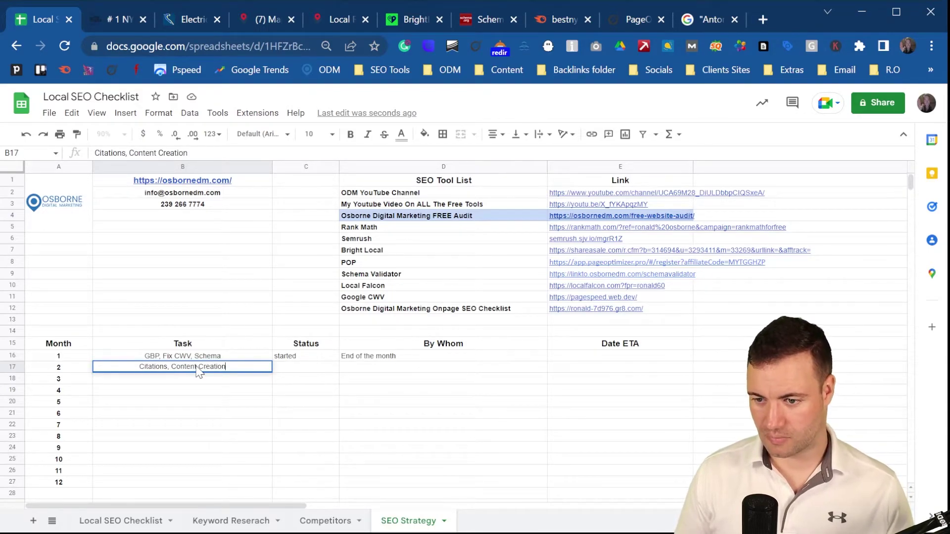
key("Return")
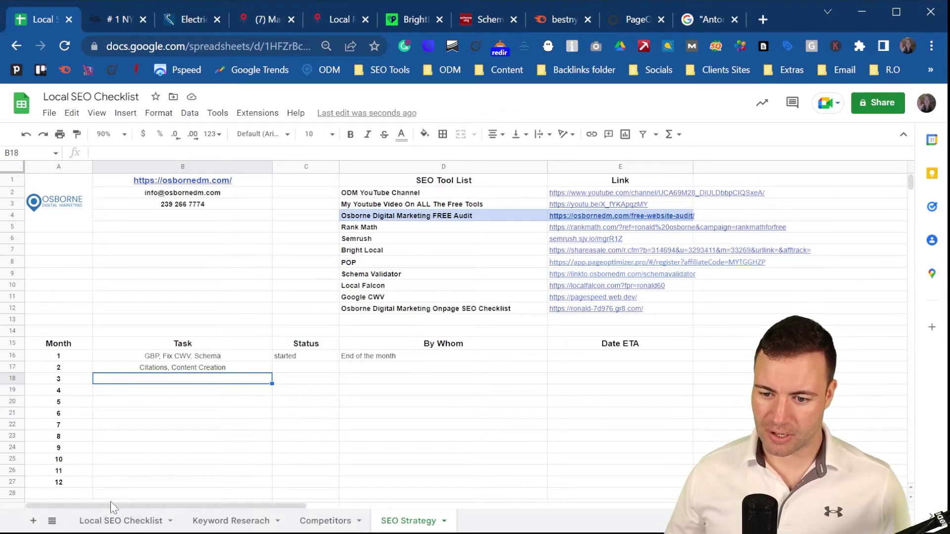
Consult the remaining tasks in the Local SEO Checklist sheet, and enter "Citations, Content Creation" as the month 3 task in SEO Strategy
left_click(107, 521)
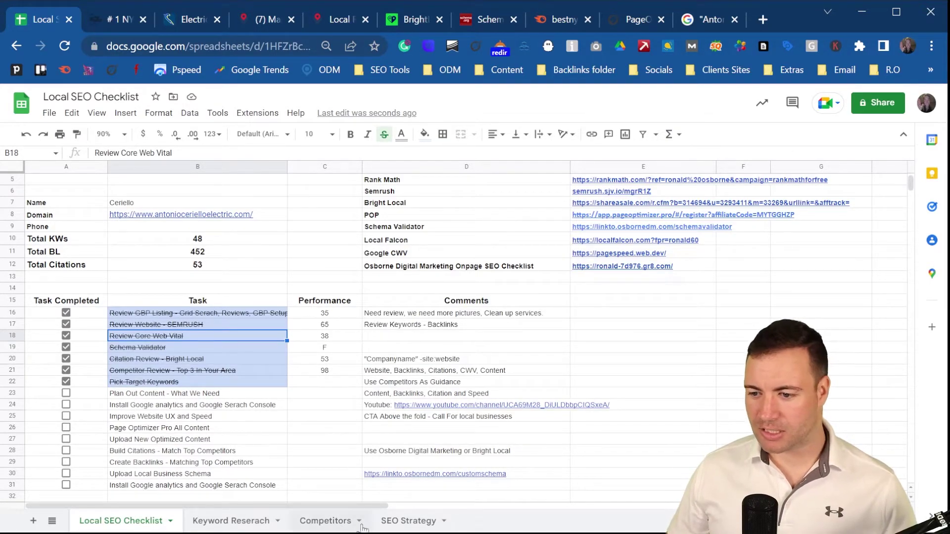
left_click(398, 522)
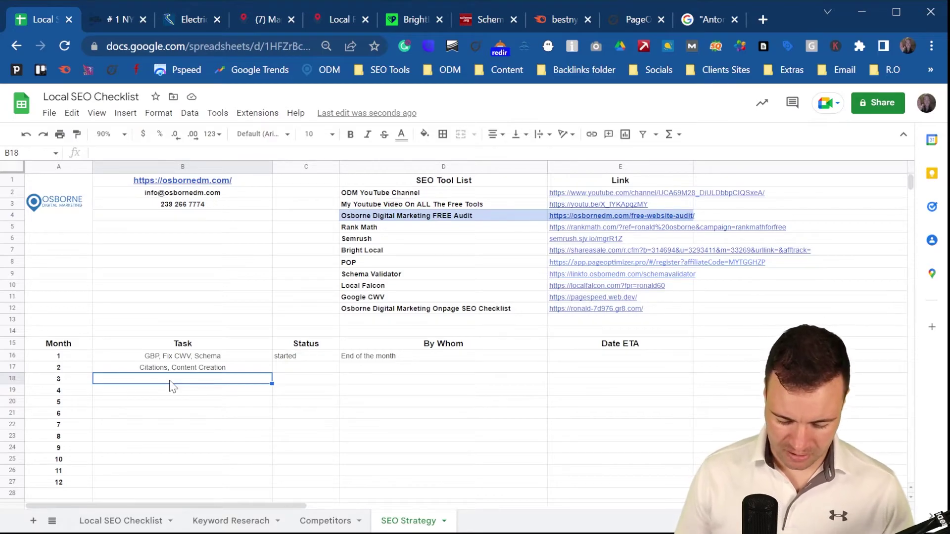
type("C")
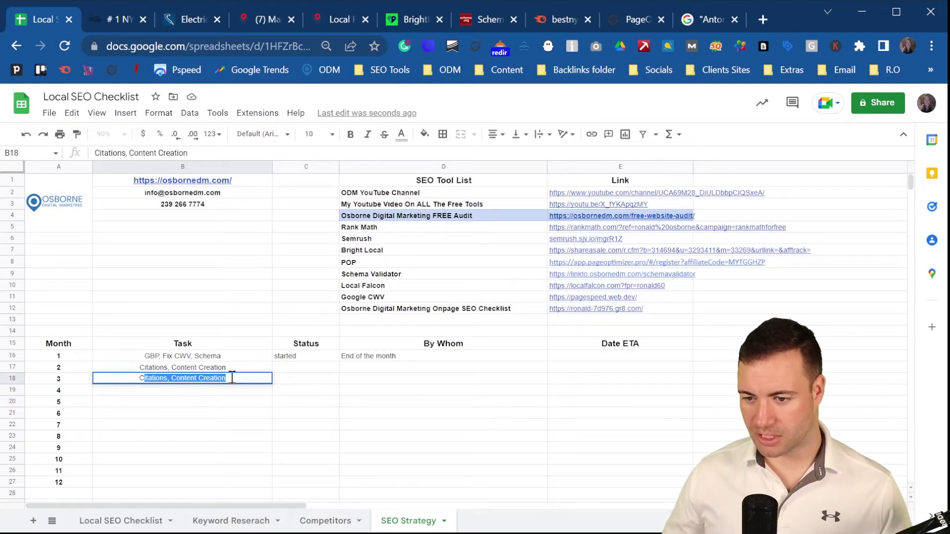
key("Return")
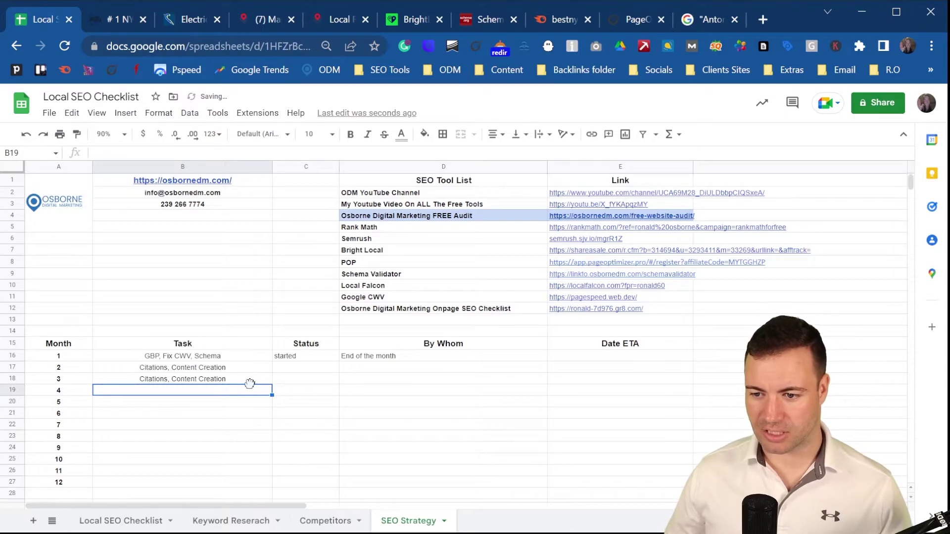
left_click(251, 384)
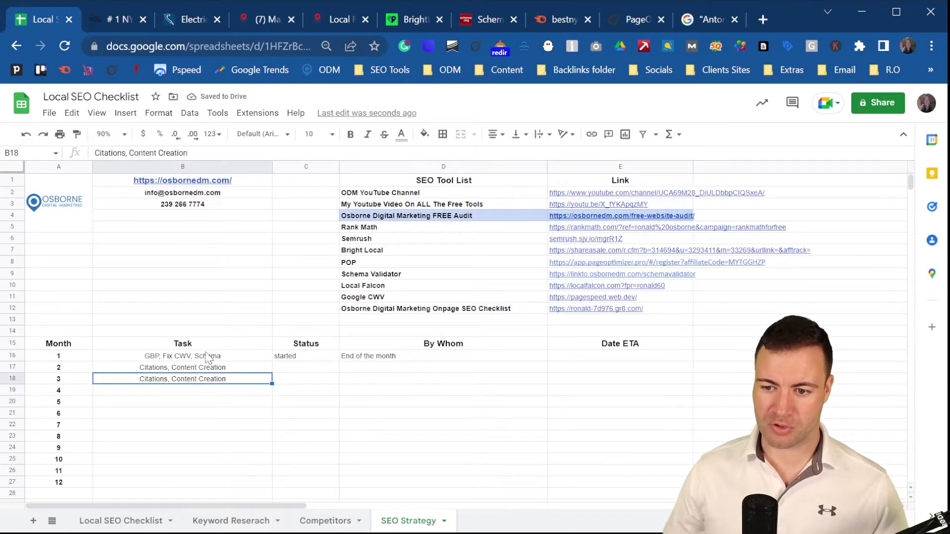
Enter "Content Creation, Backlinks" as the month 4 task
left_click(171, 394)
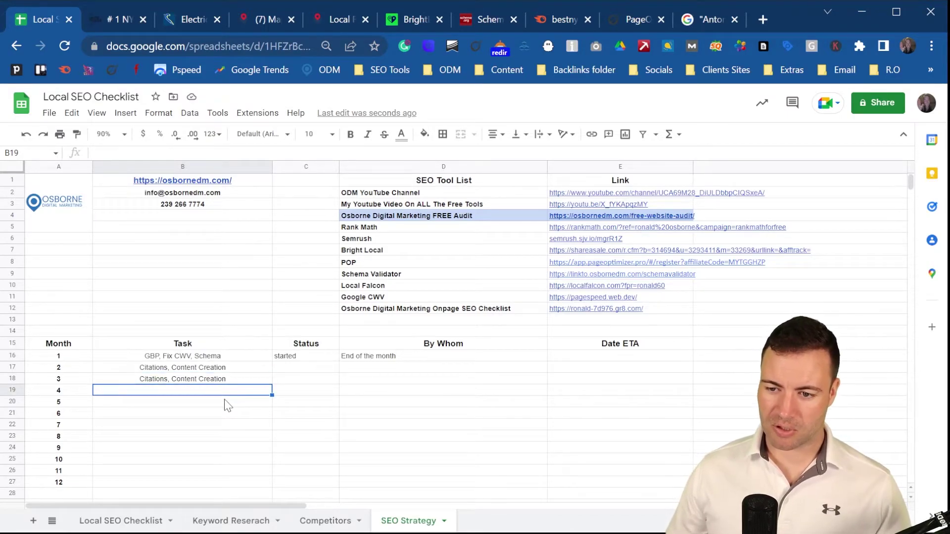
type("Conten")
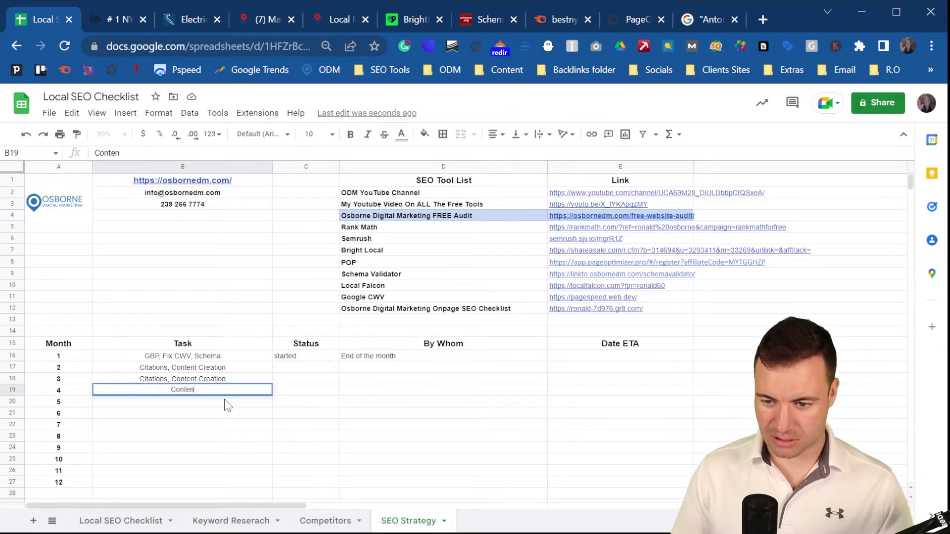
type("t Creation")
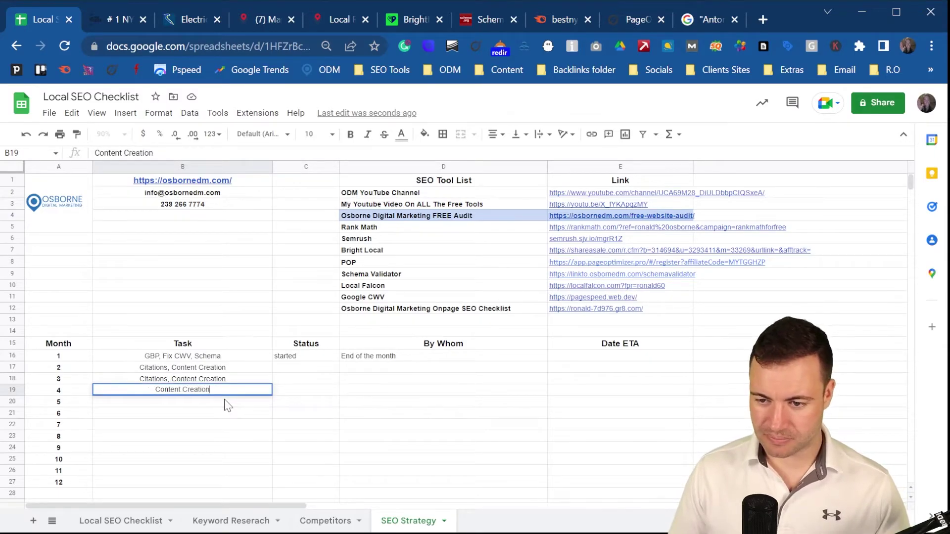
type(", Back")
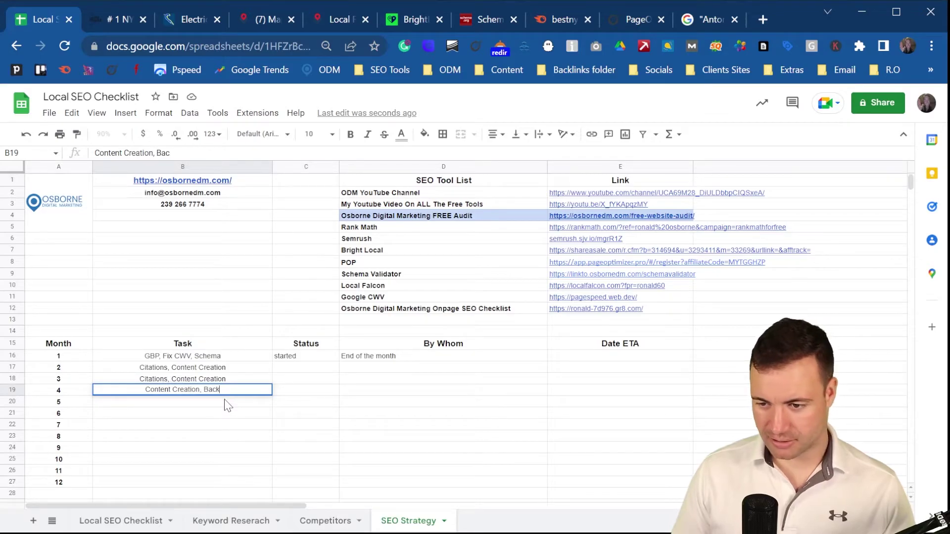
type("links")
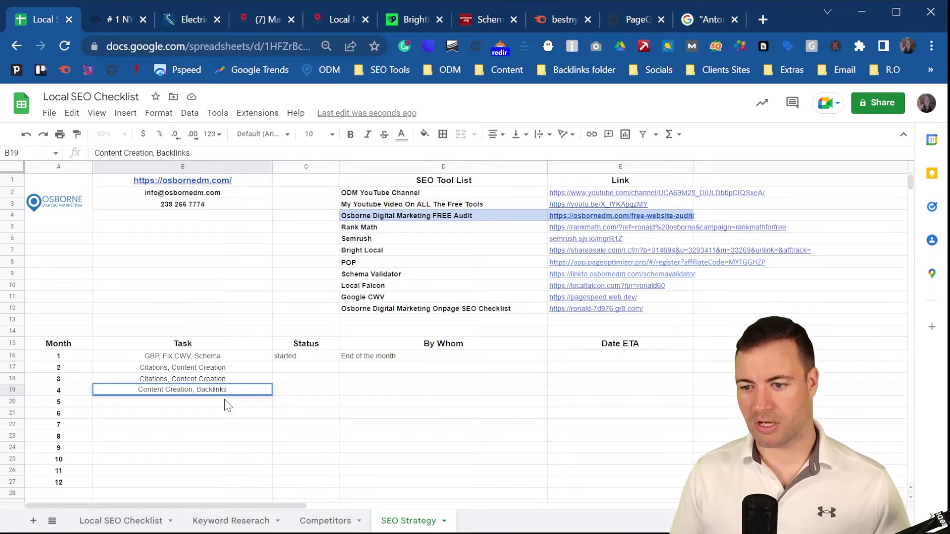
key("Return")
Copy the month 4 task down to months 5 and 6
left_click(230, 392)
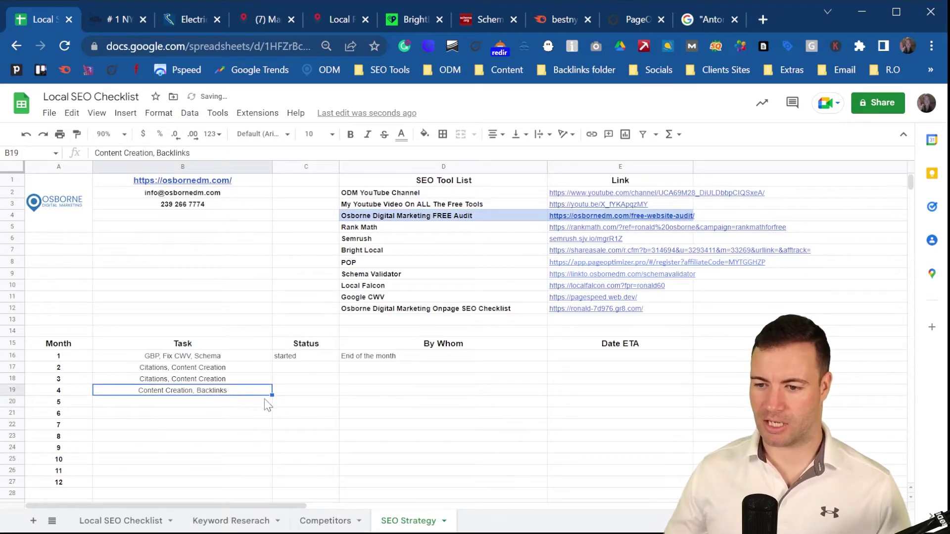
left_click_drag(271, 396, 271, 411)
left_click(183, 436)
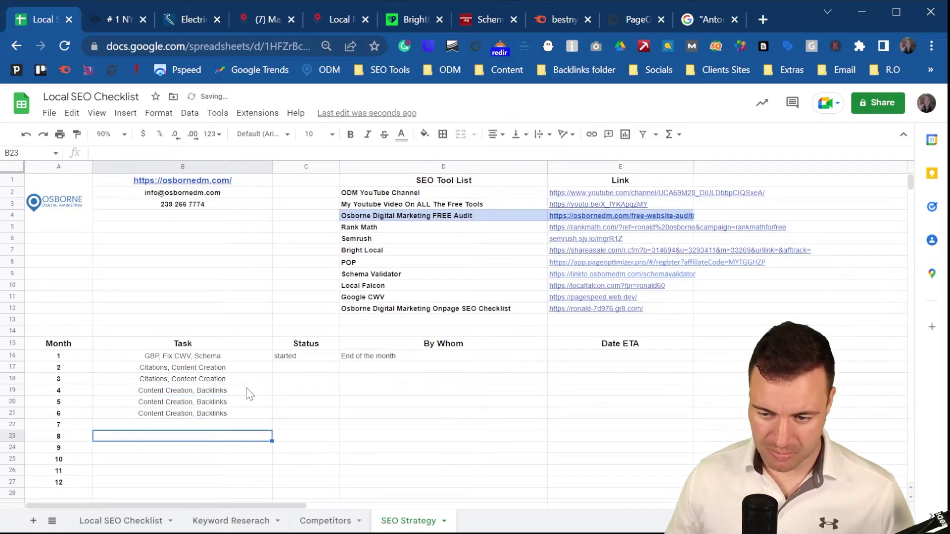
Extend the month 6 task so that it reads "Content Creation, Backlinks, citation"
left_click(237, 420)
double_click(238, 420)
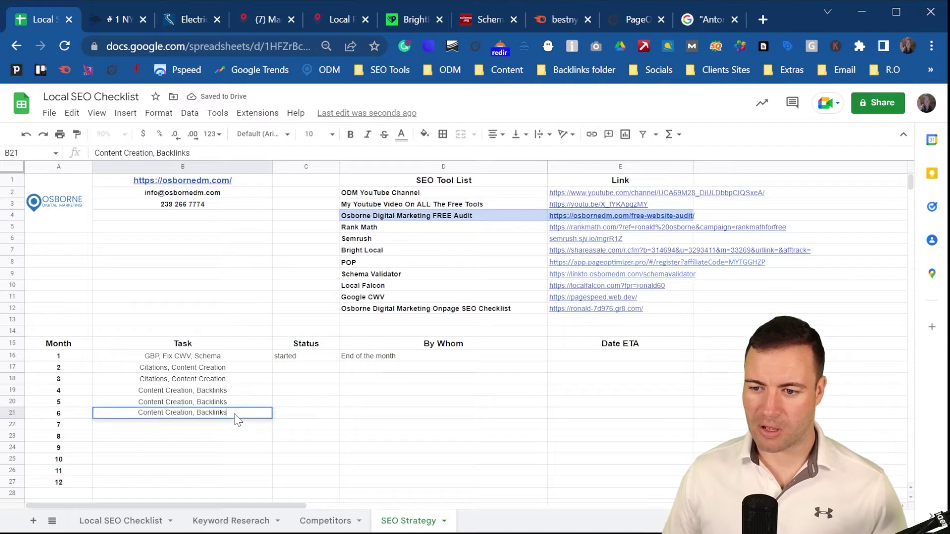
type(", citation")
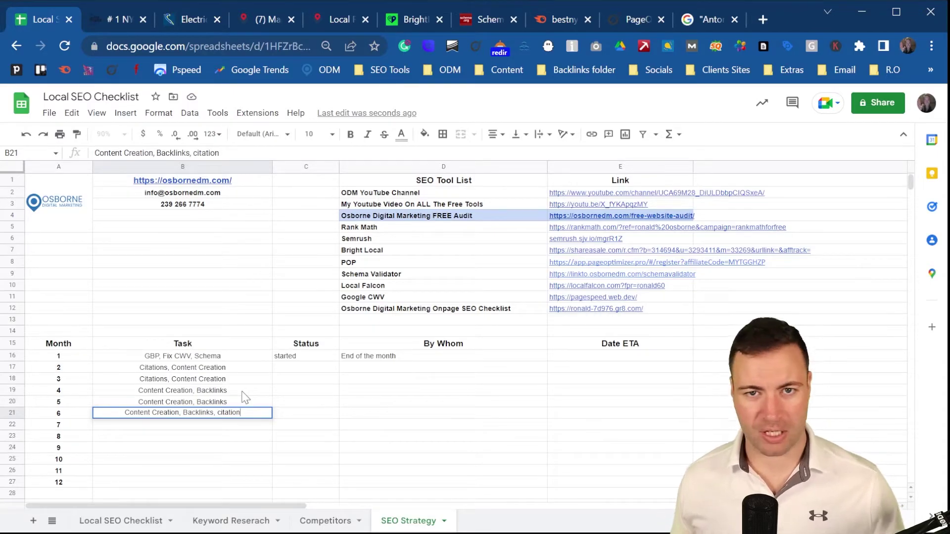
left_click(364, 402)
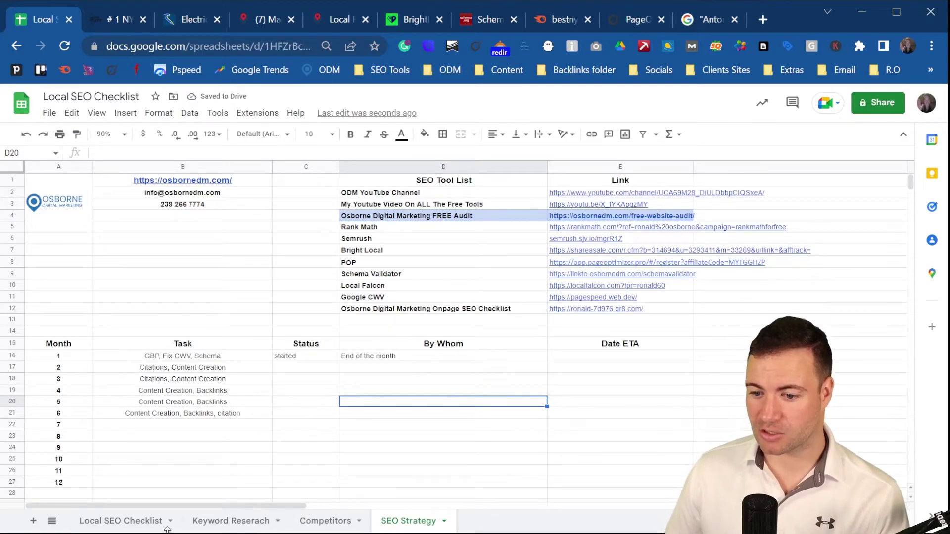
Mark the task "Plan Out Content - What We Need" as completed in the Local SEO Checklist sheet
left_click(129, 521)
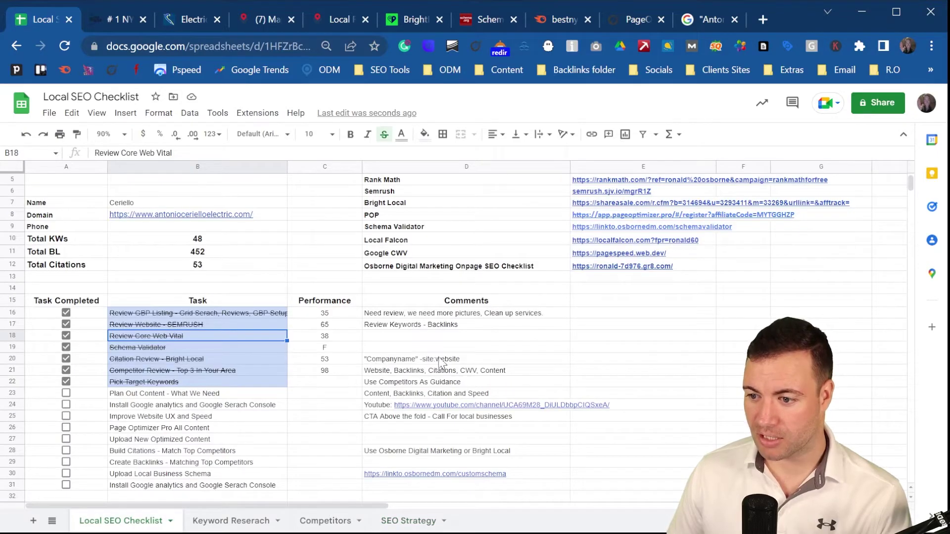
left_click(460, 360)
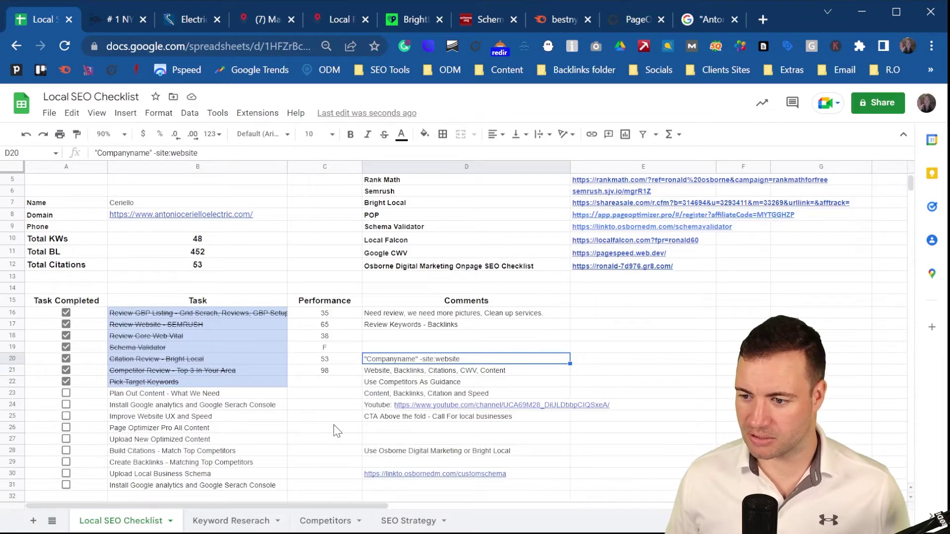
scroll(342, 426, "down", 1)
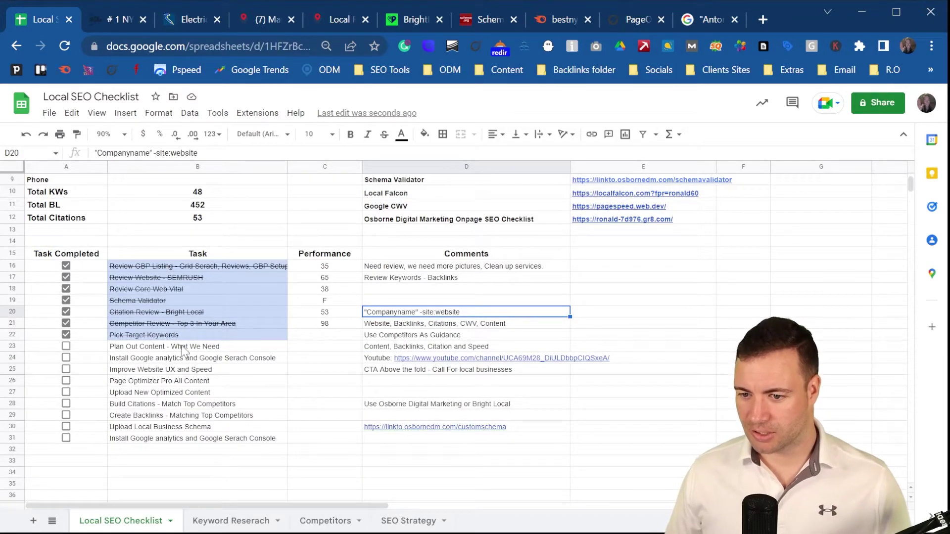
left_click(66, 346)
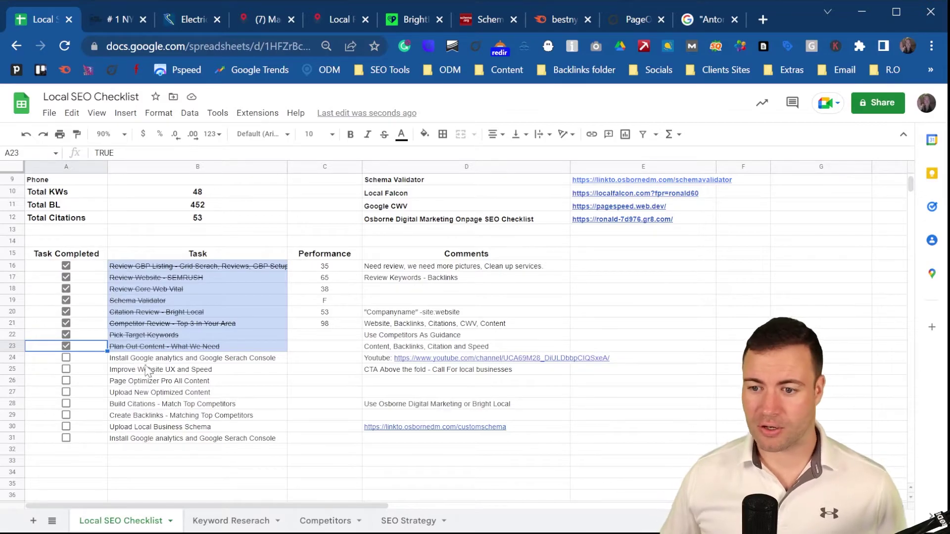
Check the YouTube link comment in row 24, and mark that row's Google Analytics and Search Console installation task as completed
left_click(382, 364)
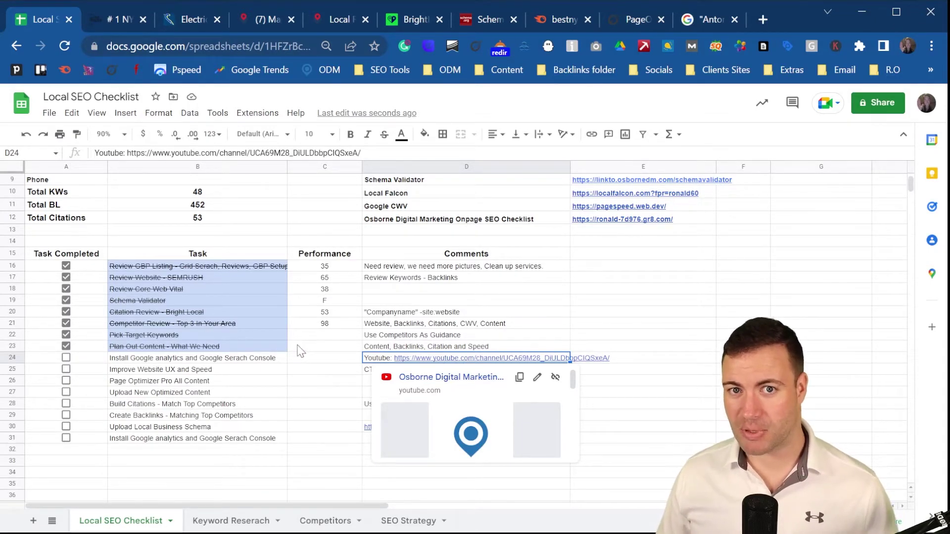
left_click(252, 361)
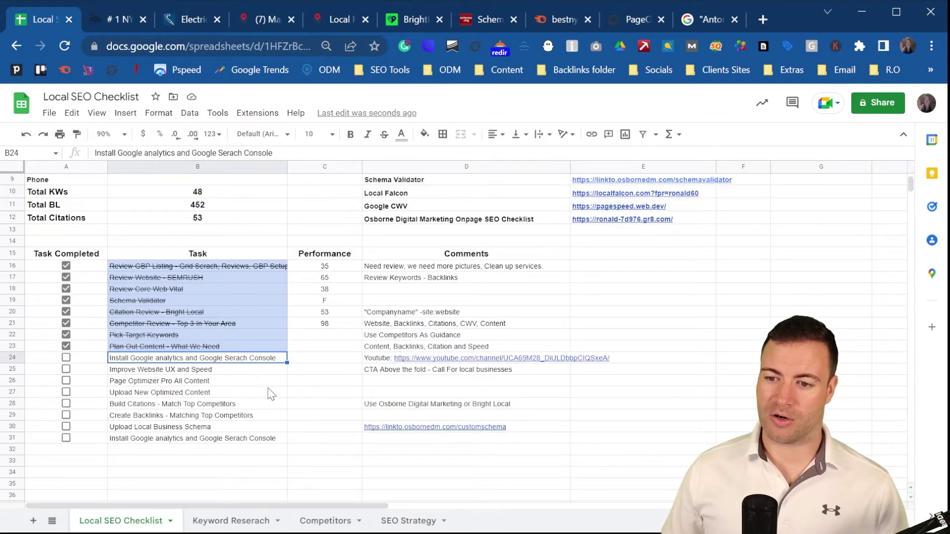
left_click(66, 358)
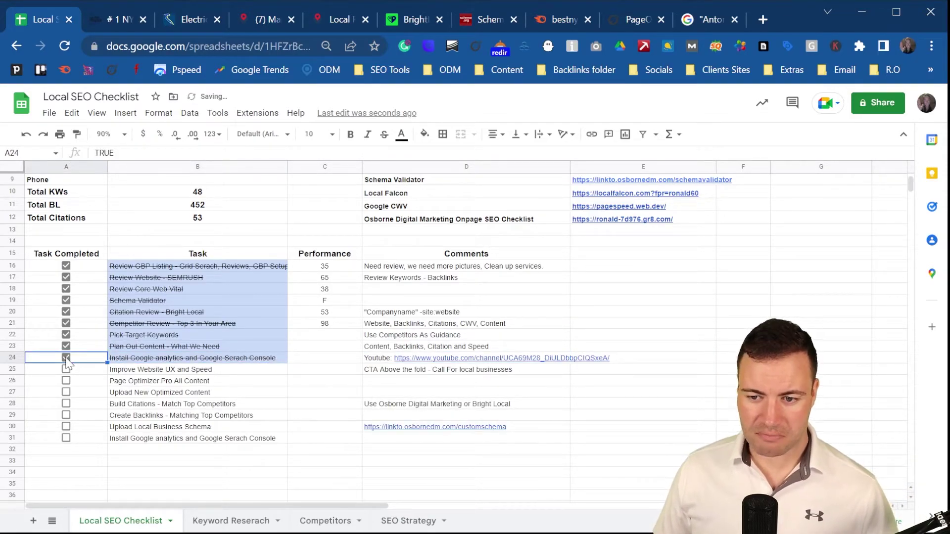
Examine the Antonio Ceriello Electric homepage for user experience, including its hero banner, phone number, call-to-action buttons, service areas and services
left_click(165, 373)
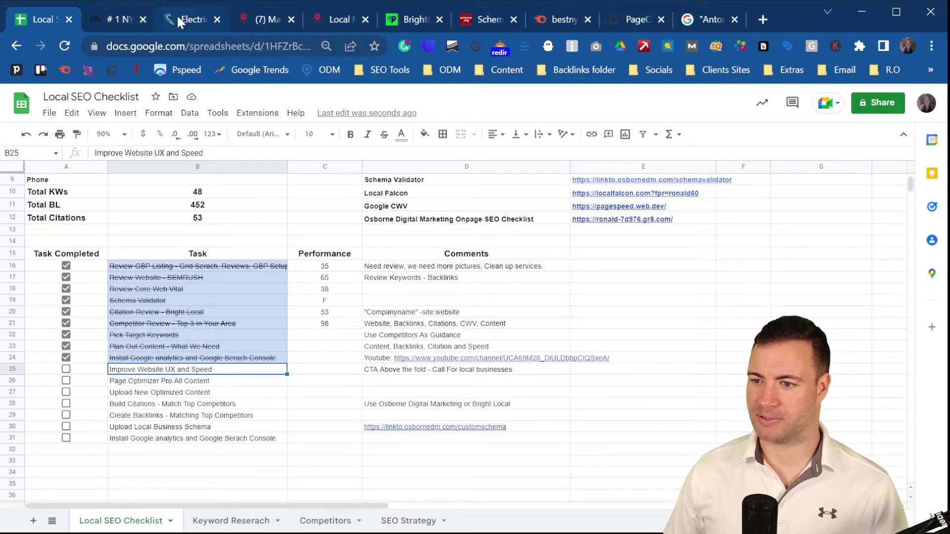
left_click(191, 22)
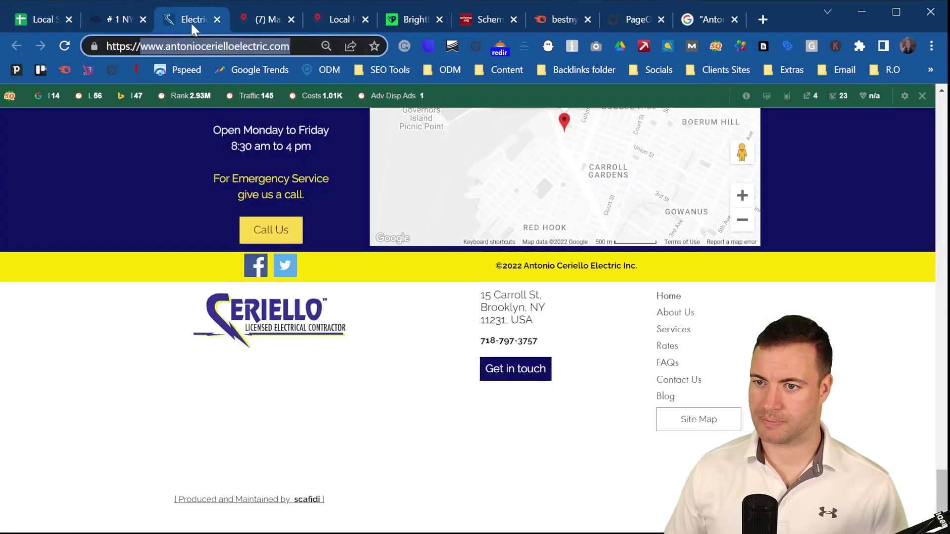
scroll(376, 311, "up", 10)
scroll(387, 259, "up", 15)
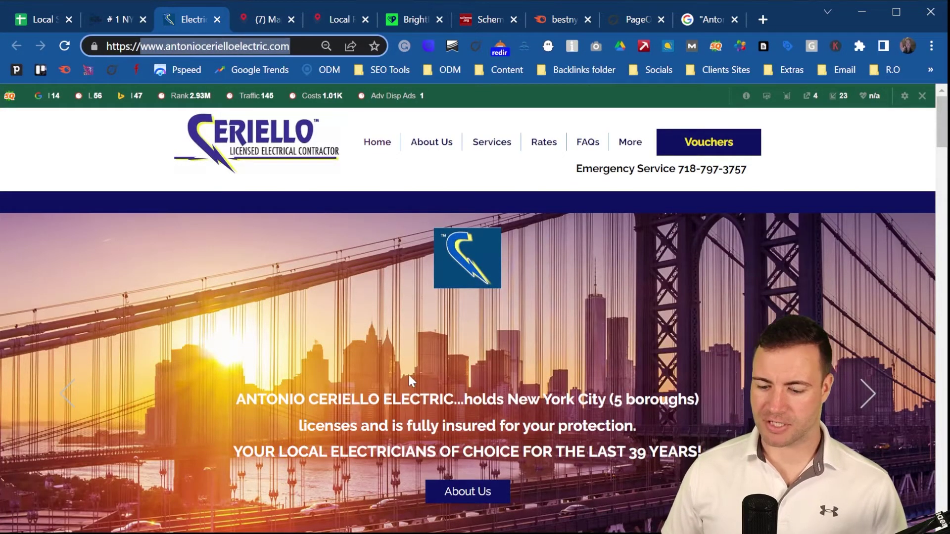
scroll(572, 263, "down", 3)
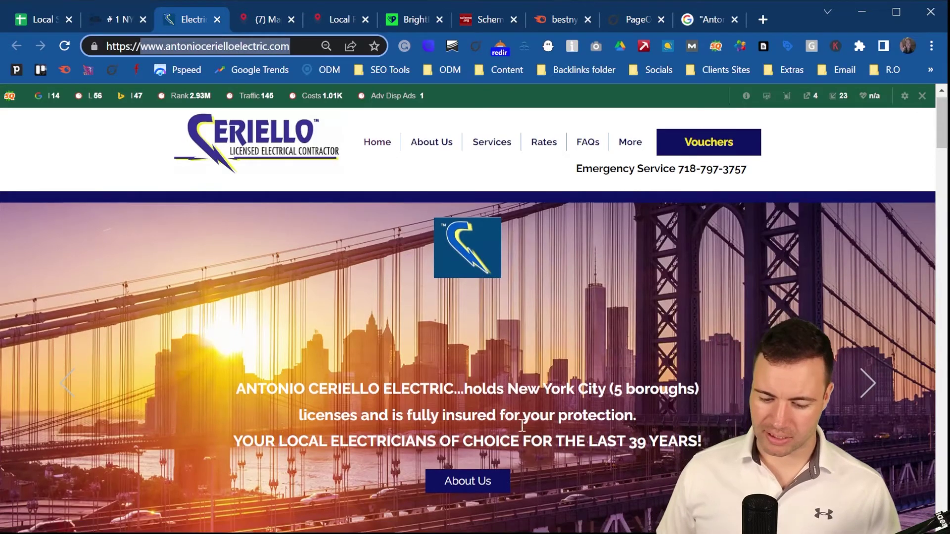
scroll(436, 360, "up", 3)
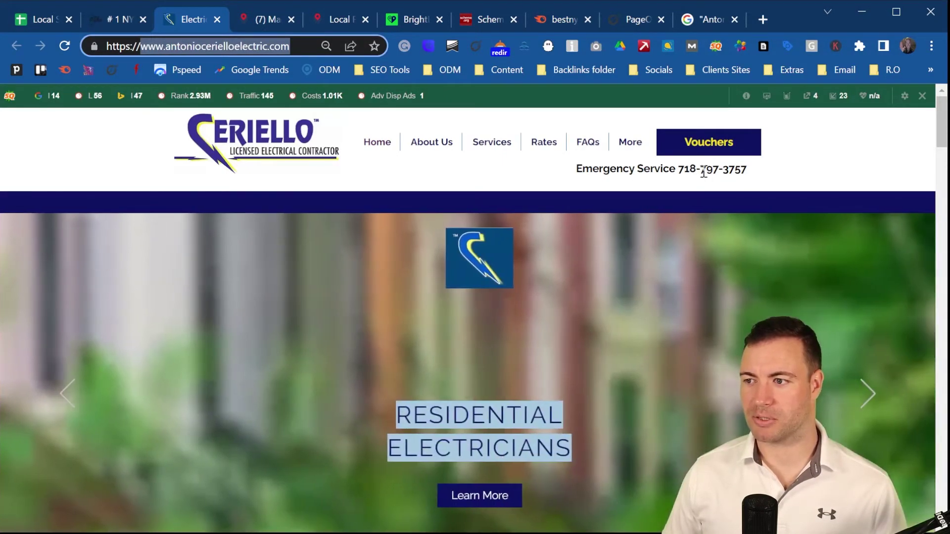
scroll(507, 293, "down", 3)
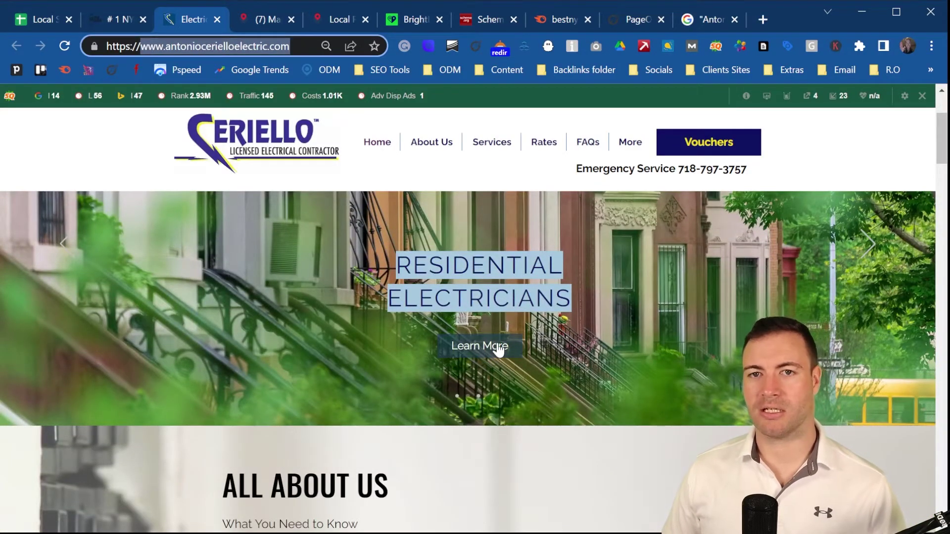
scroll(505, 332, "down", 3)
scroll(505, 337, "up", 6)
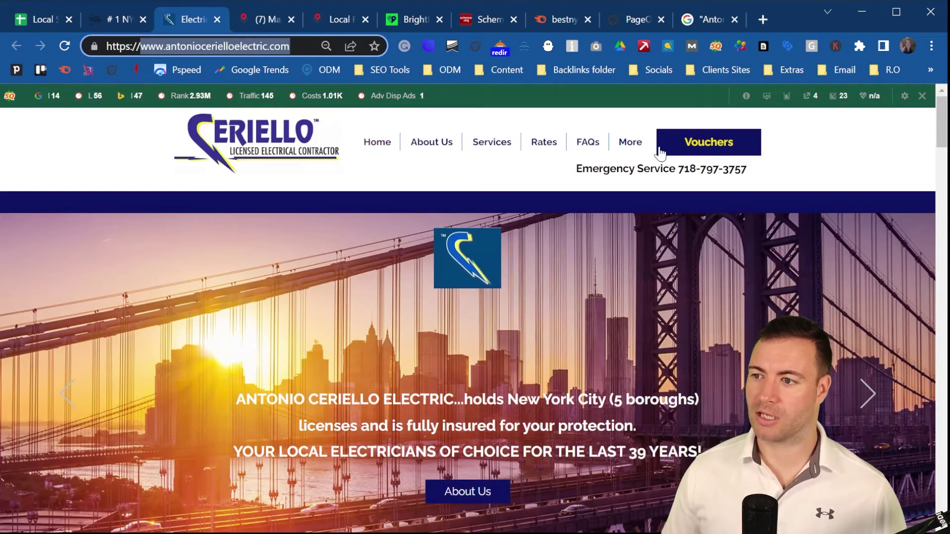
mouse_move(648, 174)
scroll(519, 350, "down", 15)
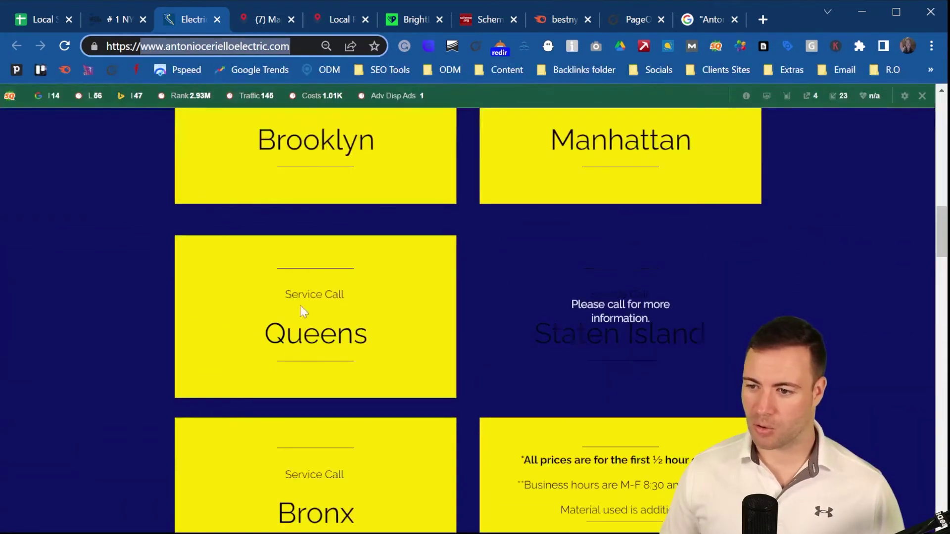
scroll(428, 376, "down", 8)
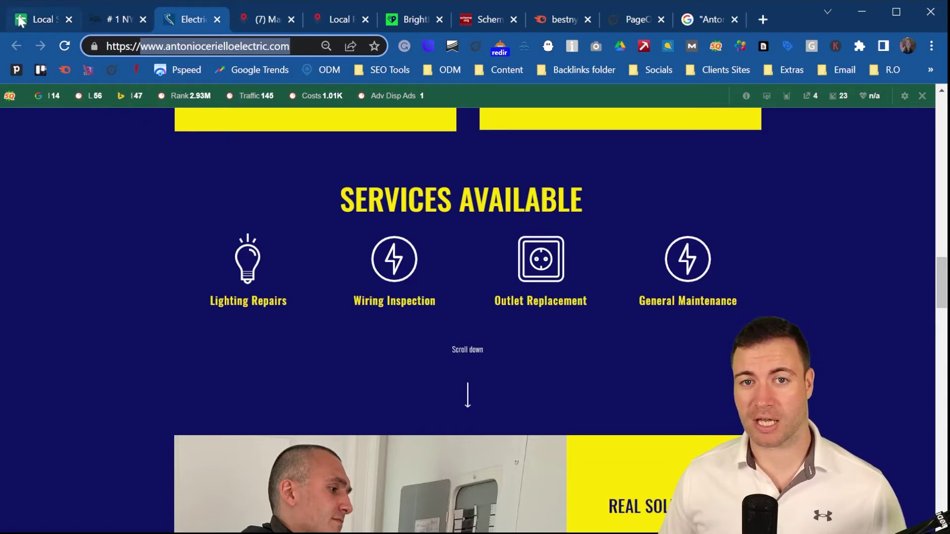
Mark "Improve Website UX and Speed" as completed in the checklist, and select the "Page Optimizer Pro All Content" task
left_click(46, 16)
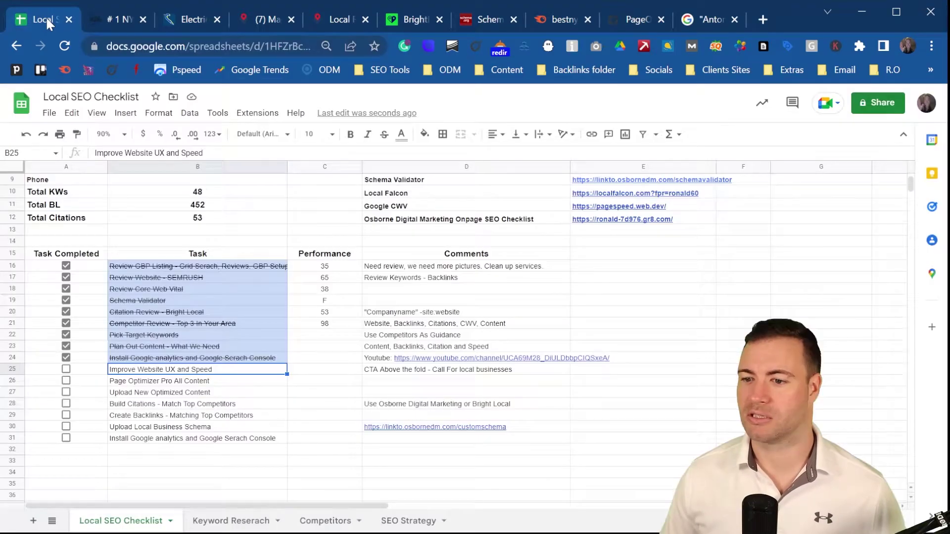
left_click(65, 370)
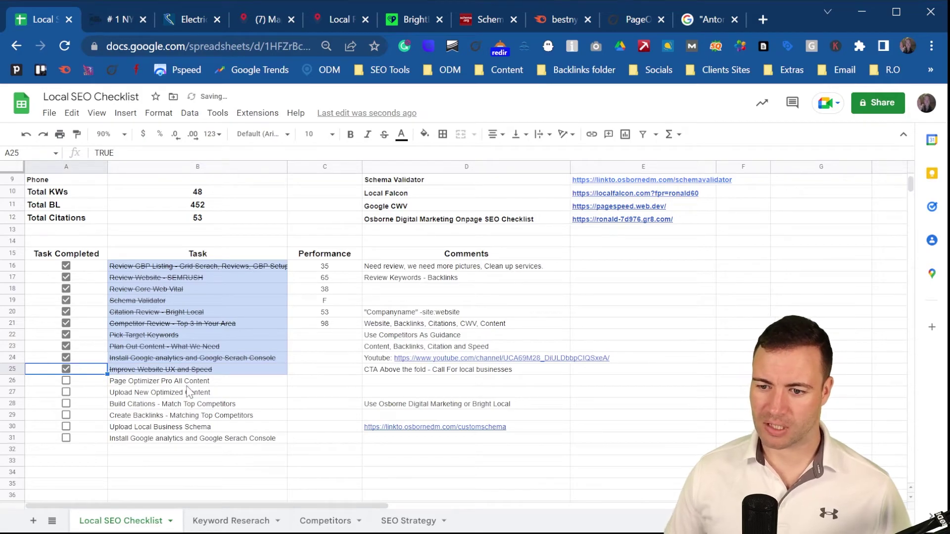
left_click(188, 383)
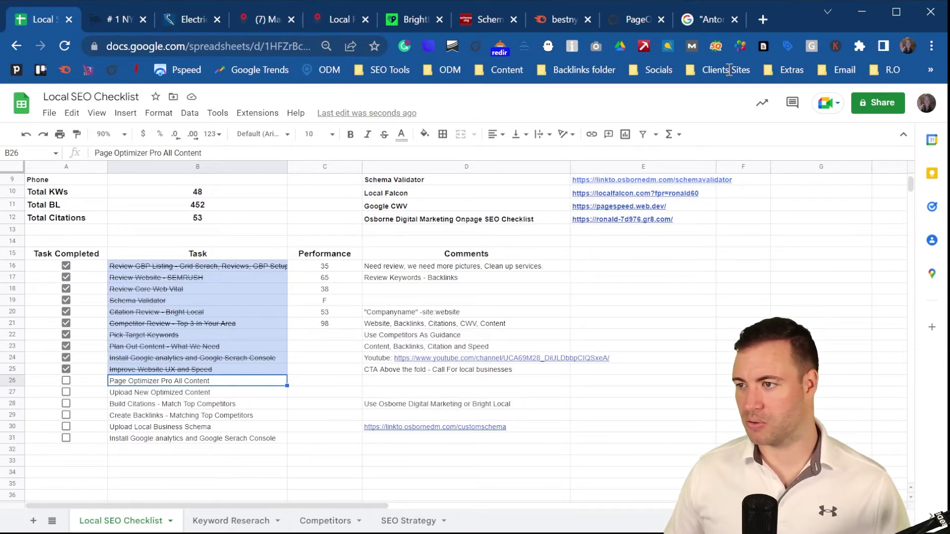
Look at PageOptimizer Pro's new project form, and examine the content, services and location sections on the competitor site bestnycelectricianmanhattan.com
left_click(620, 25)
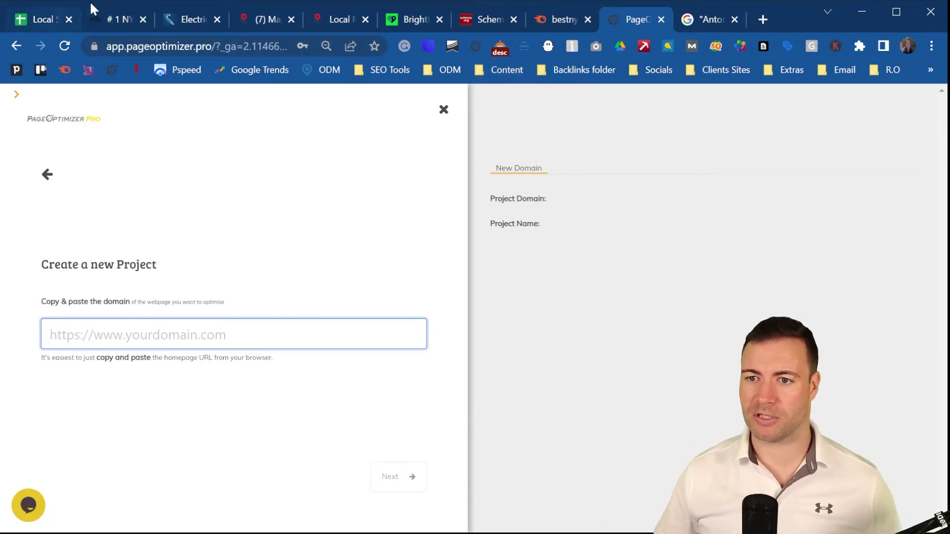
left_click(119, 20)
scroll(322, 292, "down", 5)
scroll(322, 292, "down", 15)
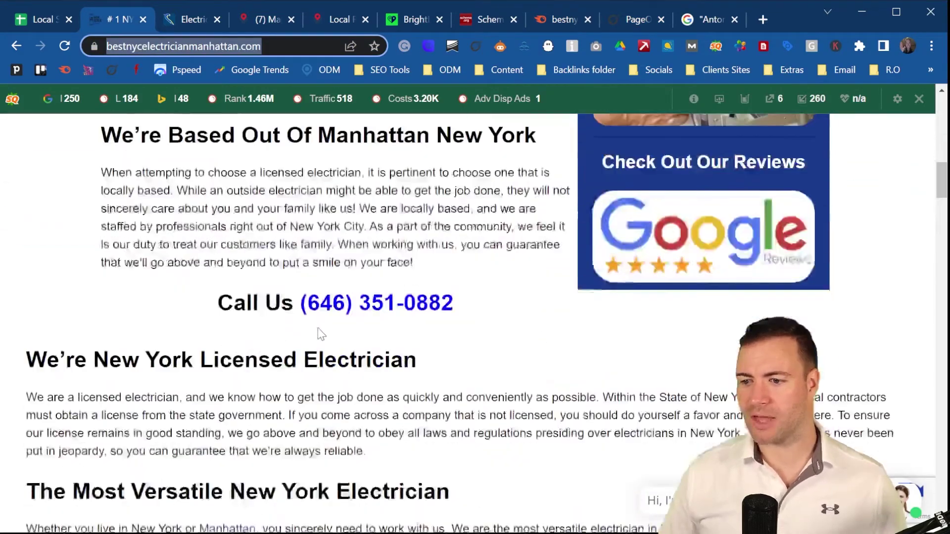
scroll(303, 335, "down", 10)
scroll(436, 340, "down", 20)
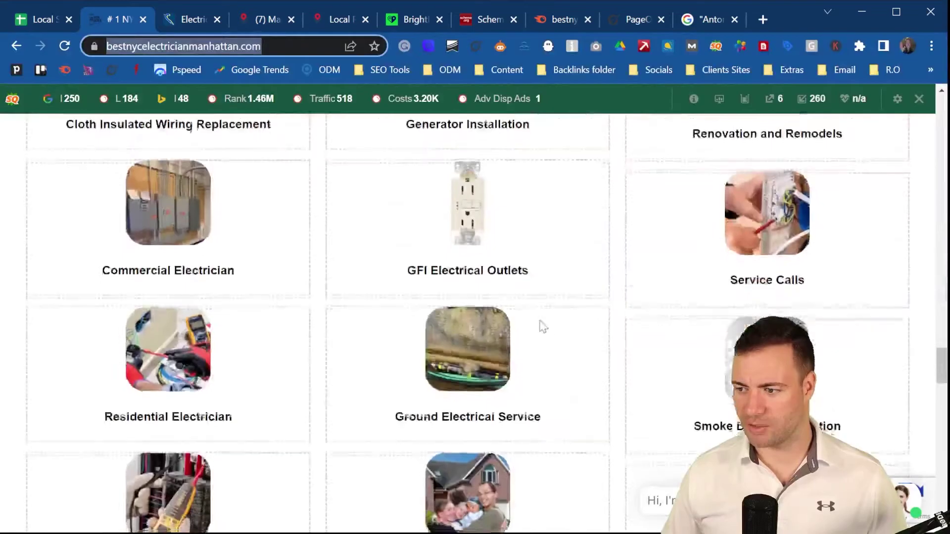
scroll(207, 215, "up", 15)
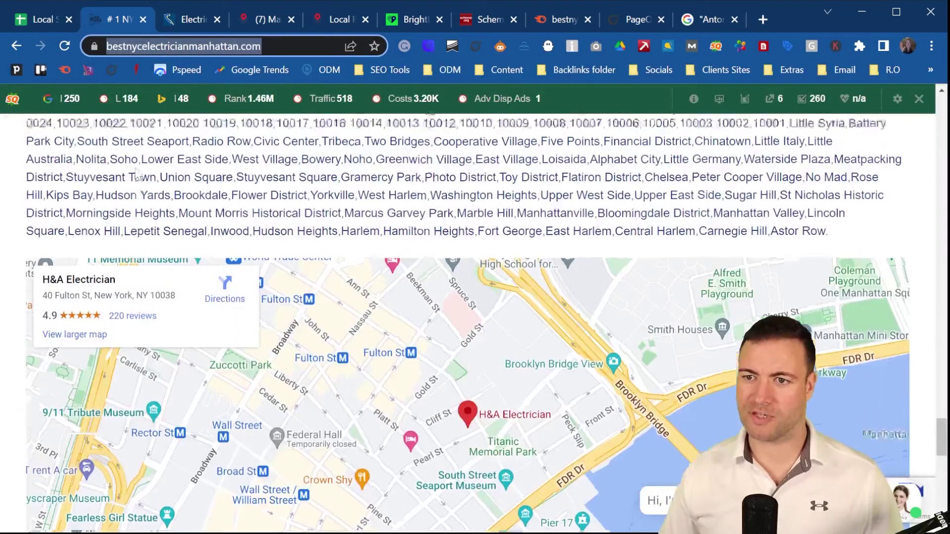
left_click(193, 19)
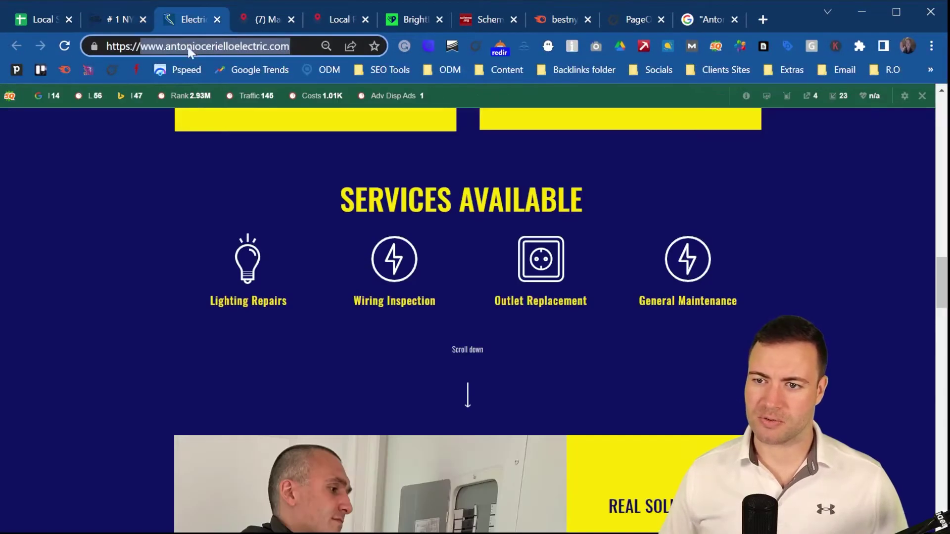
left_click(203, 48)
double_click(211, 47)
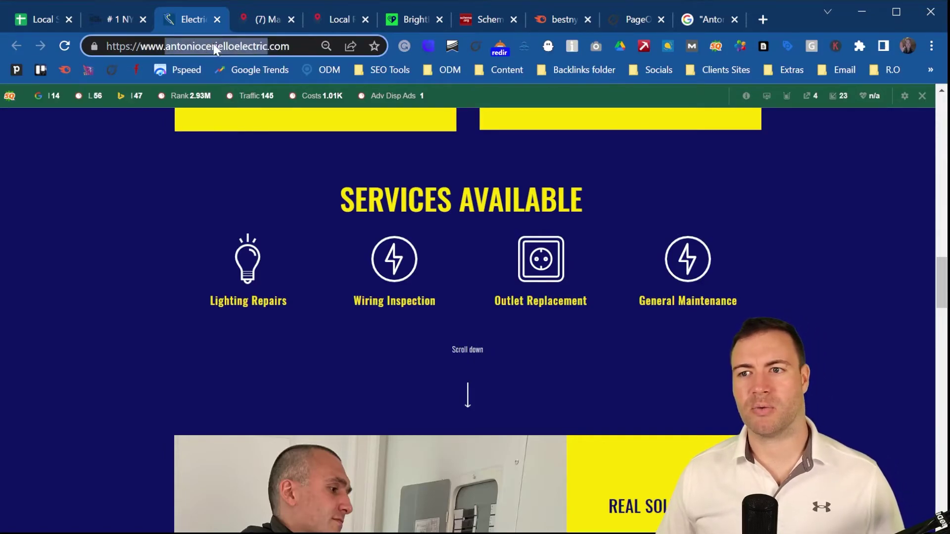
left_click_drag(306, 46, 101, 44)
key("ctrl+c")
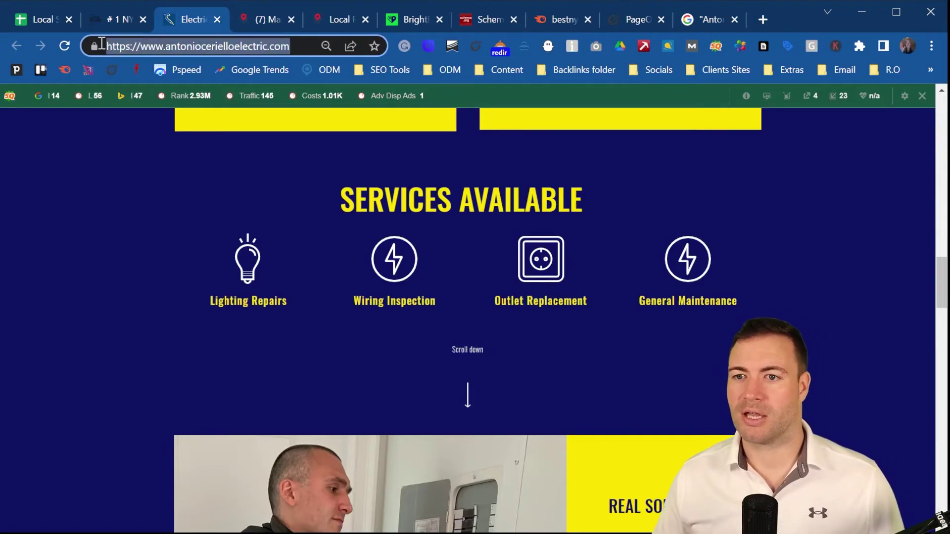
left_click(641, 20)
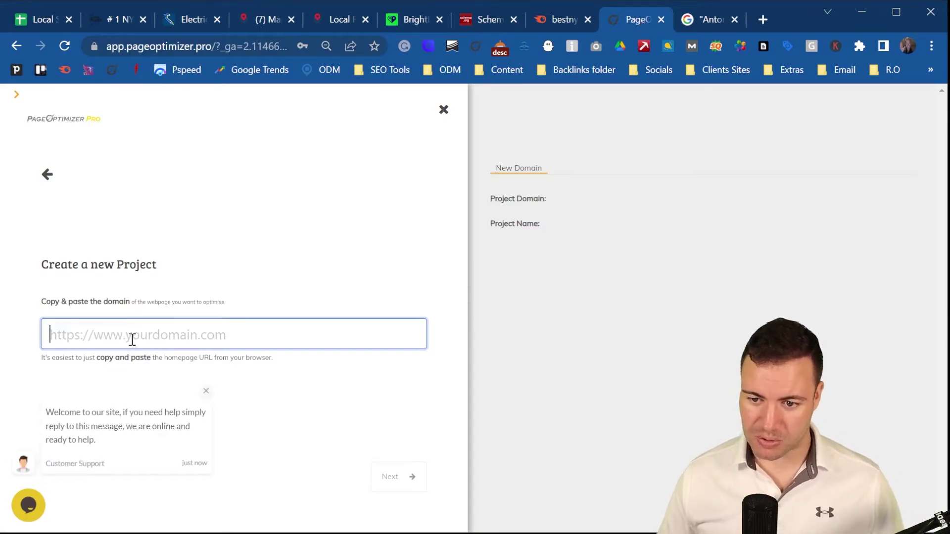
key("ctrl+v")
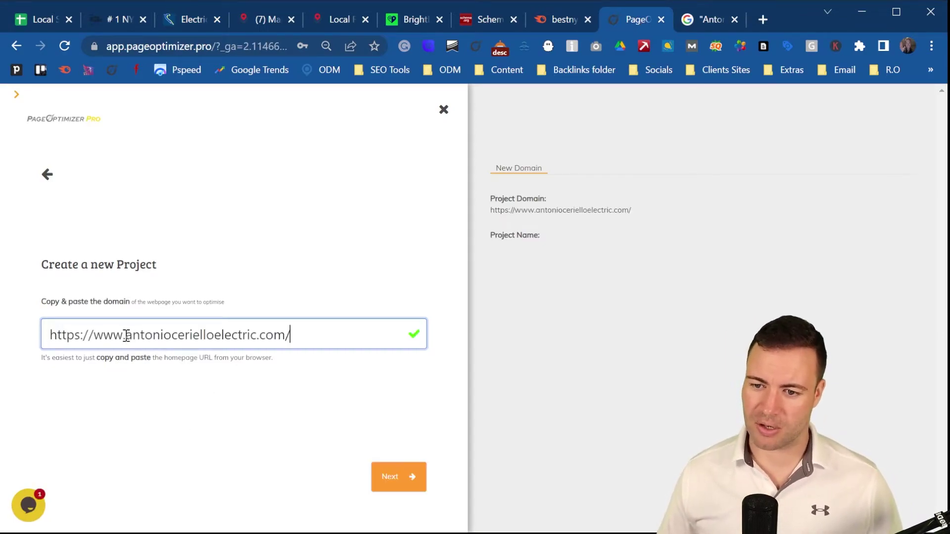
left_click(396, 478)
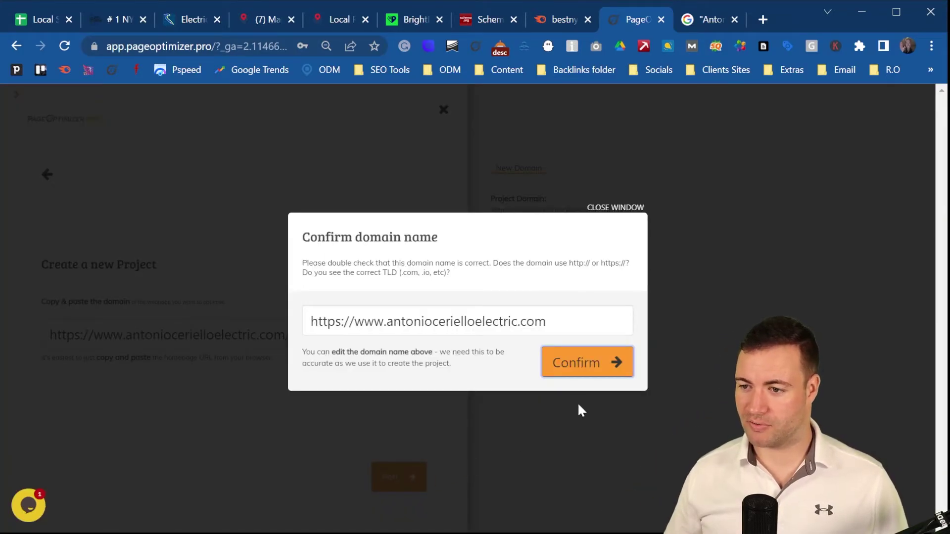
left_click(565, 372)
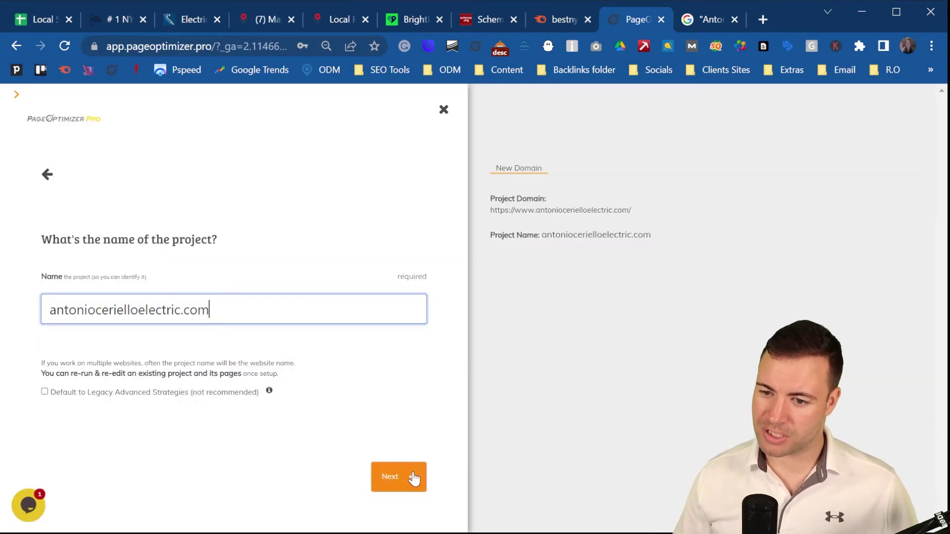
left_click(399, 478)
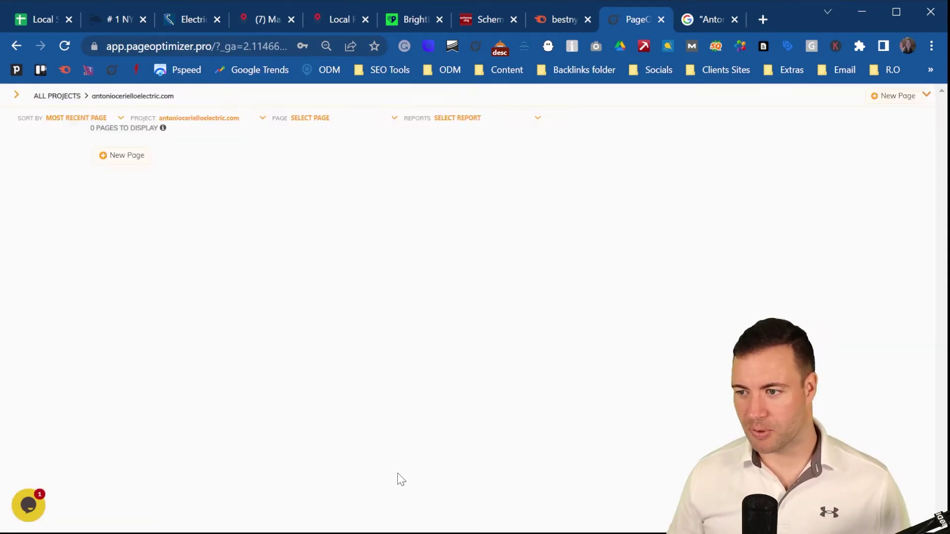
Add a new page to the antoniocerielloelectric.com project with Pro Setup, and set its main keyword to "electrician brooklyn" from the Local SEO Checklist
left_click(104, 155)
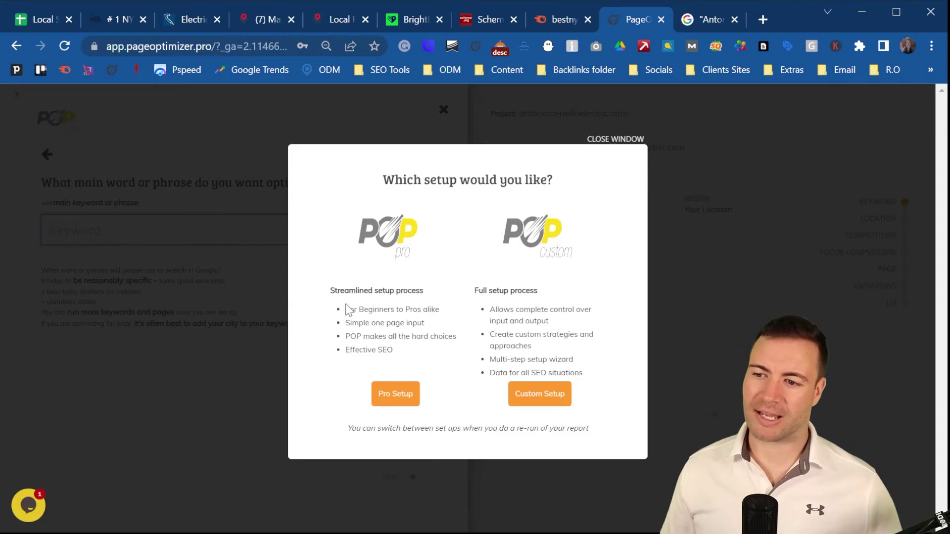
left_click(399, 395)
left_click(120, 196)
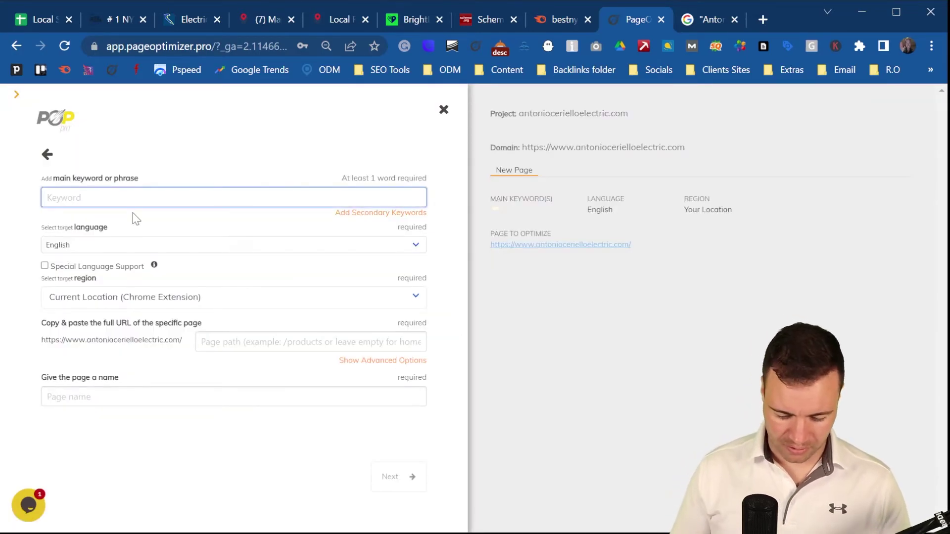
key("ctrl+1")
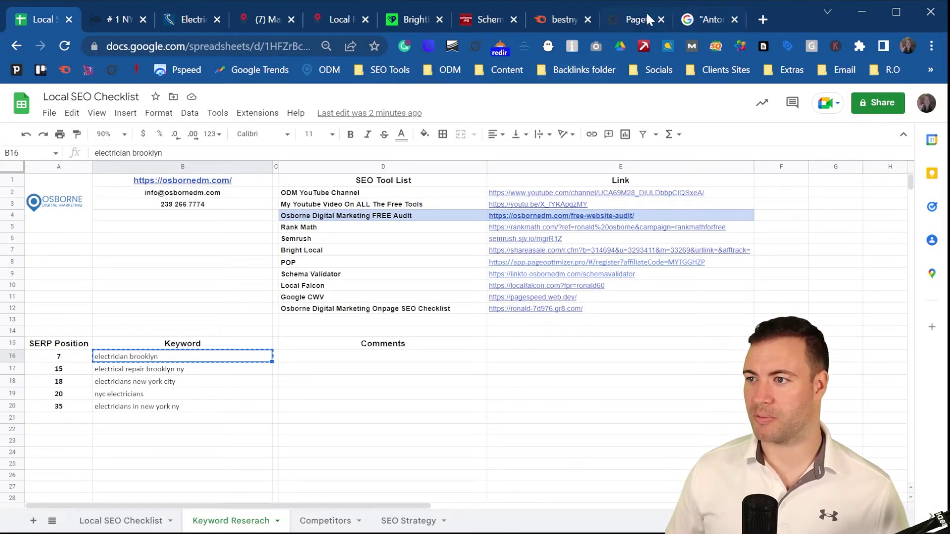
left_click(636, 20)
type("electrician brooklyn")
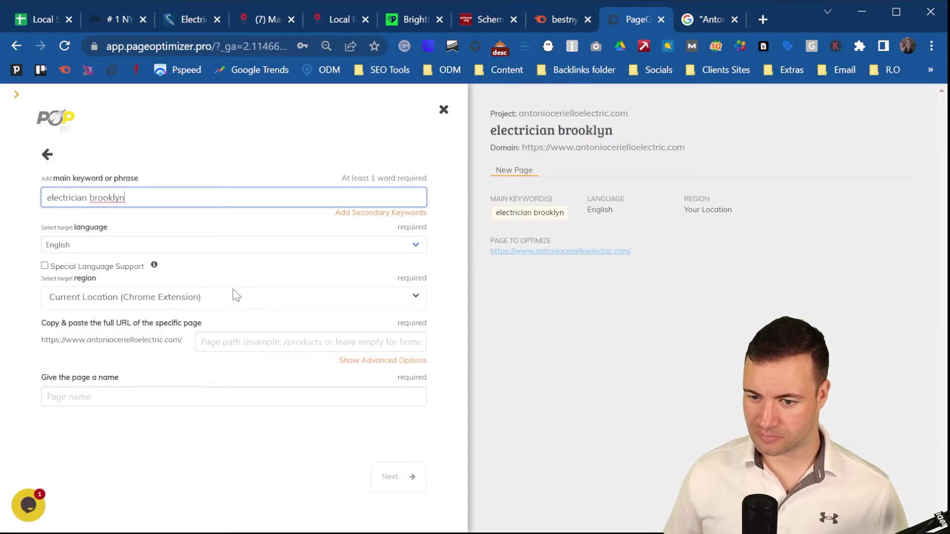
Leave the page path empty for the homepage, name the page "electrician brooklyn", and submit the page setup
left_click(243, 342)
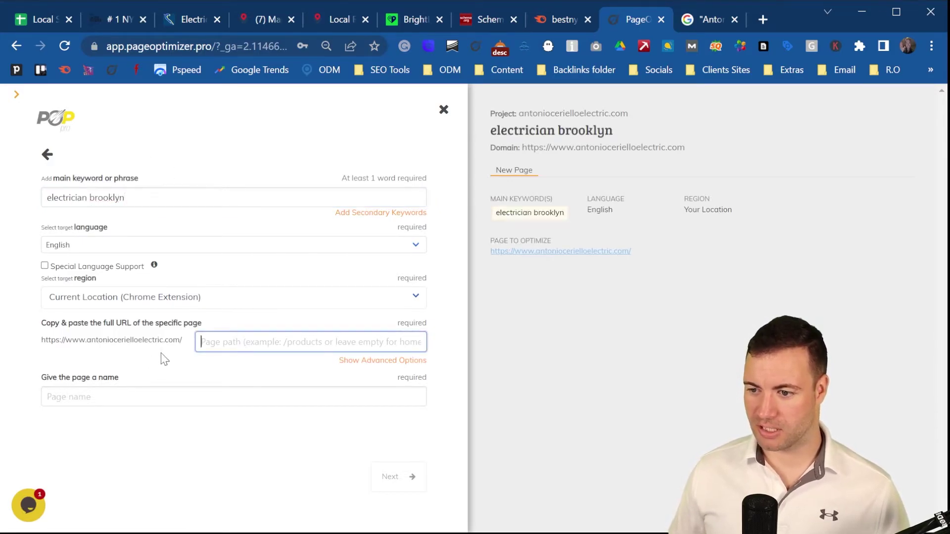
left_click(188, 19)
left_click(225, 47)
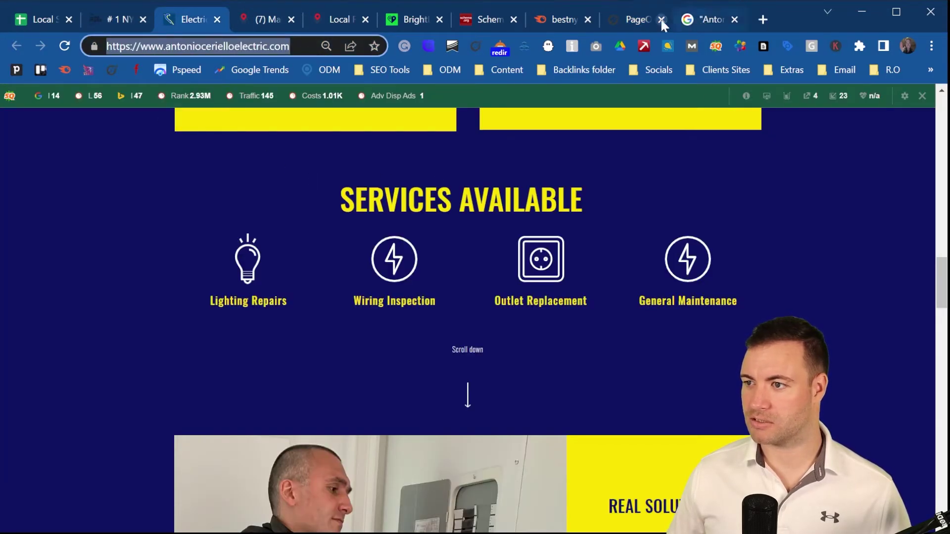
left_click(631, 21)
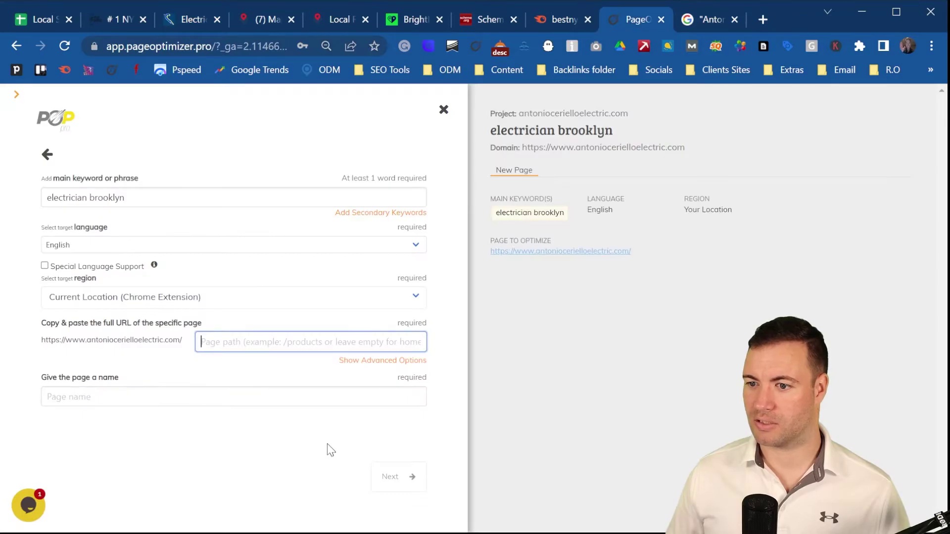
left_click(157, 397)
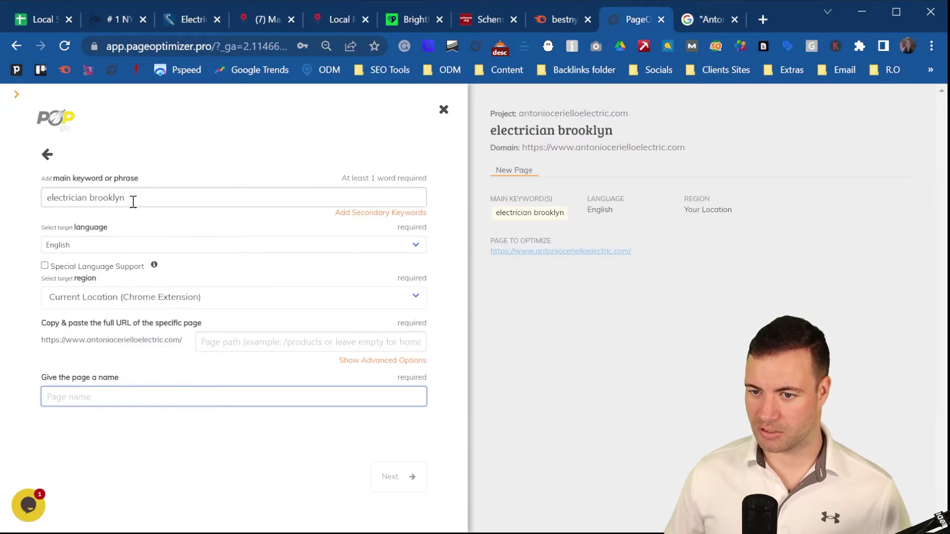
left_click_drag(131, 198, 44, 199)
key("ctrl+c")
left_click(146, 393)
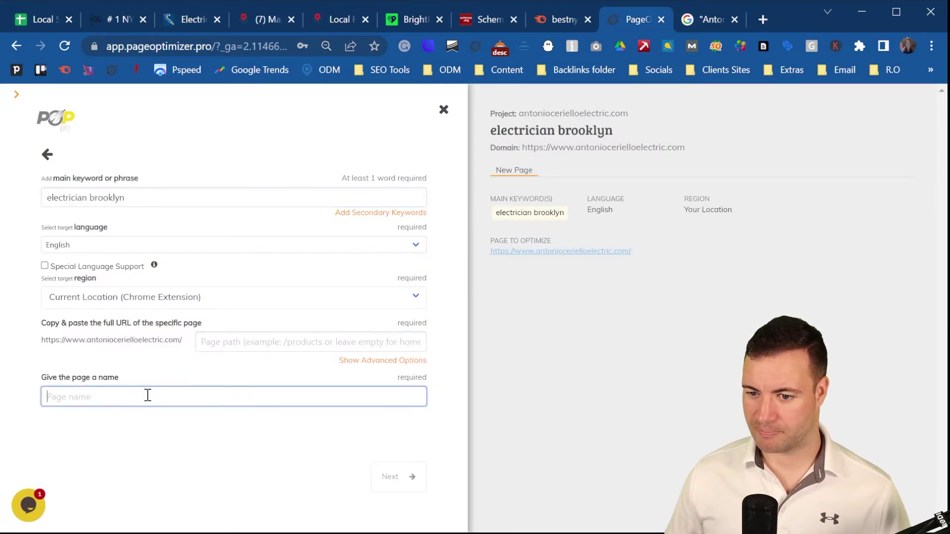
key("ctrl+v")
key("Return")
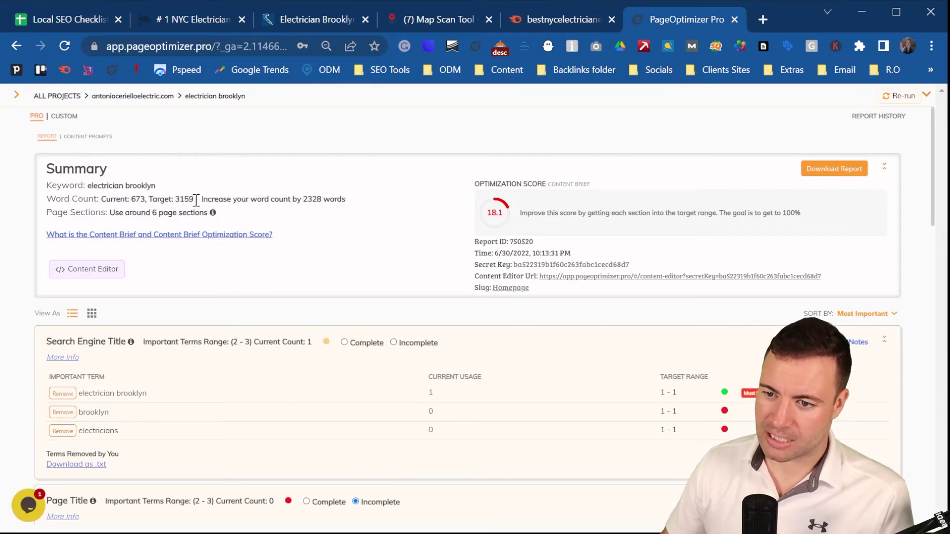
Examine the electrician brooklyn report's target word count, and the important terms and target ranges for the page title and subheadings
left_click_drag(175, 199, 196, 201)
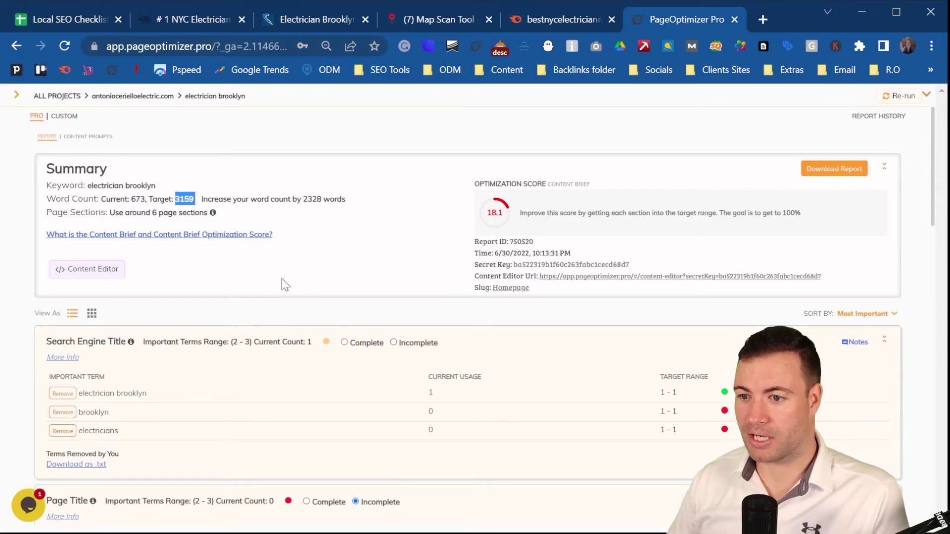
scroll(284, 282, "down", 5)
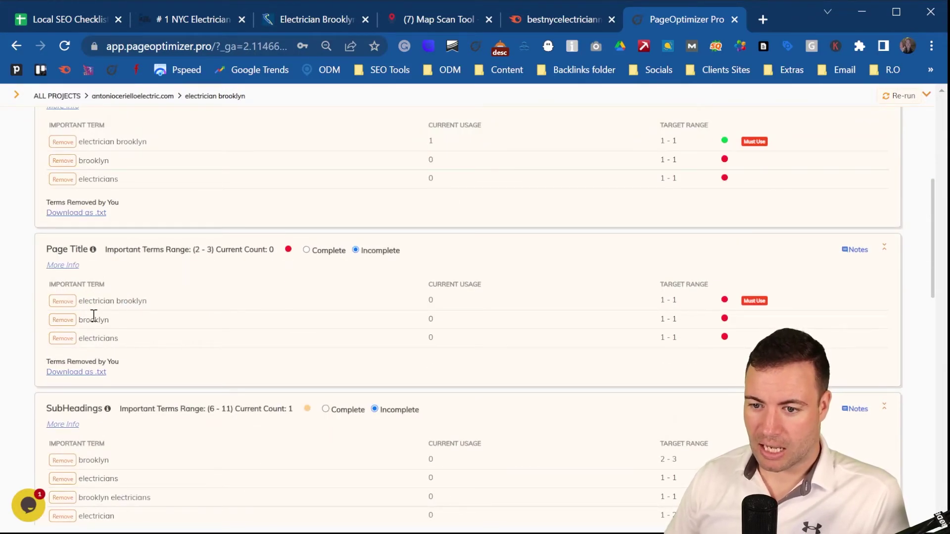
left_click_drag(94, 315, 123, 333)
left_click_drag(103, 301, 124, 334)
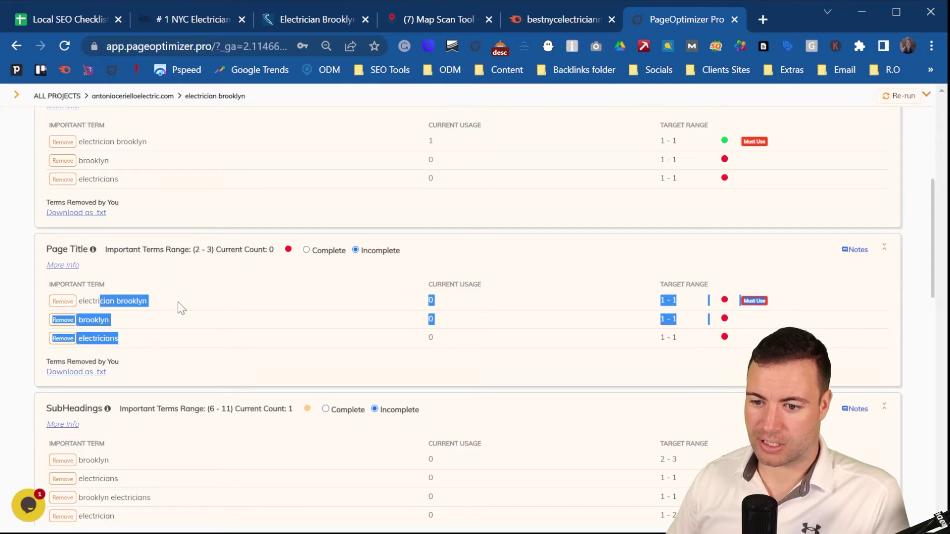
scroll(182, 308, "down", 3)
left_click_drag(94, 293, 117, 414)
left_click(107, 303)
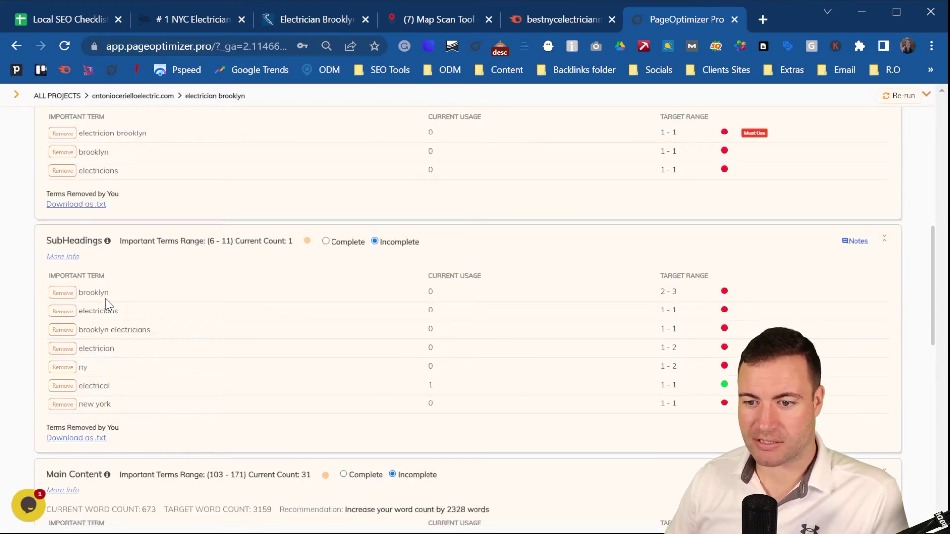
left_click_drag(679, 291, 661, 300)
left_click(662, 300)
left_click_drag(111, 294, 84, 296)
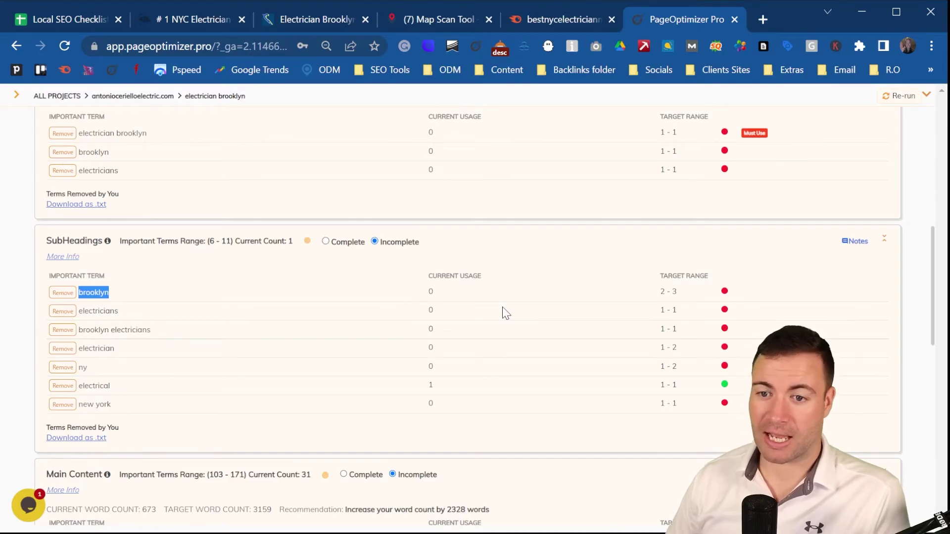
left_click_drag(678, 291, 647, 299)
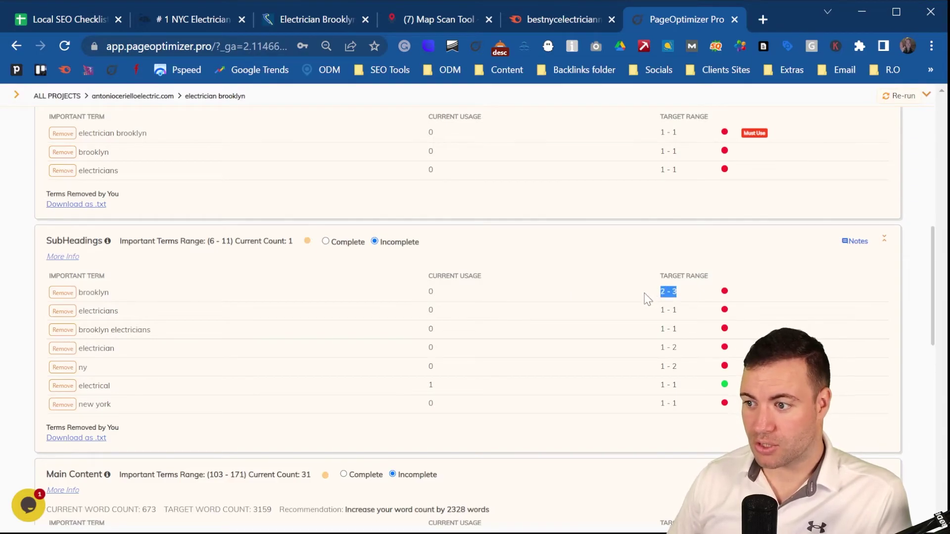
Examine the report's main content terms, comparing current usage of "brooklyn" with its target range
scroll(450, 302, "down", 5)
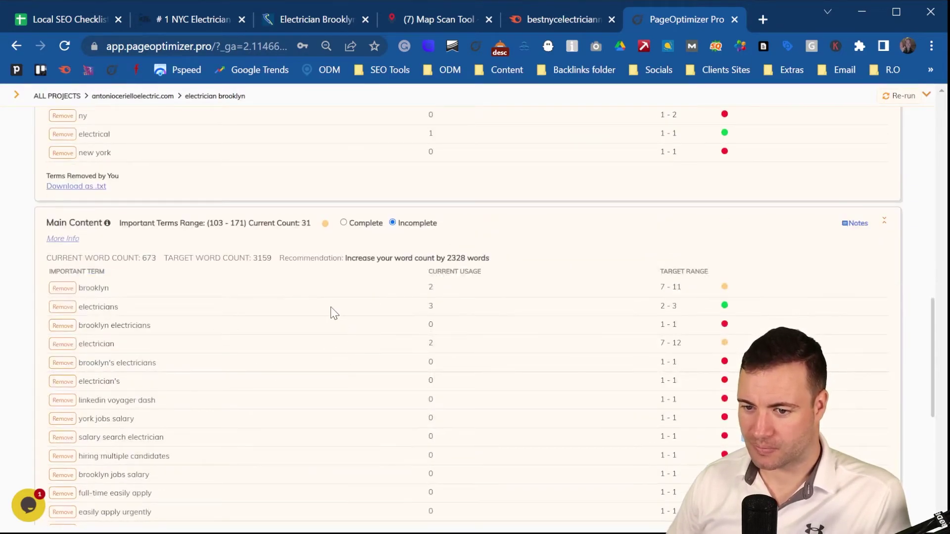
scroll(335, 315, "down", 2)
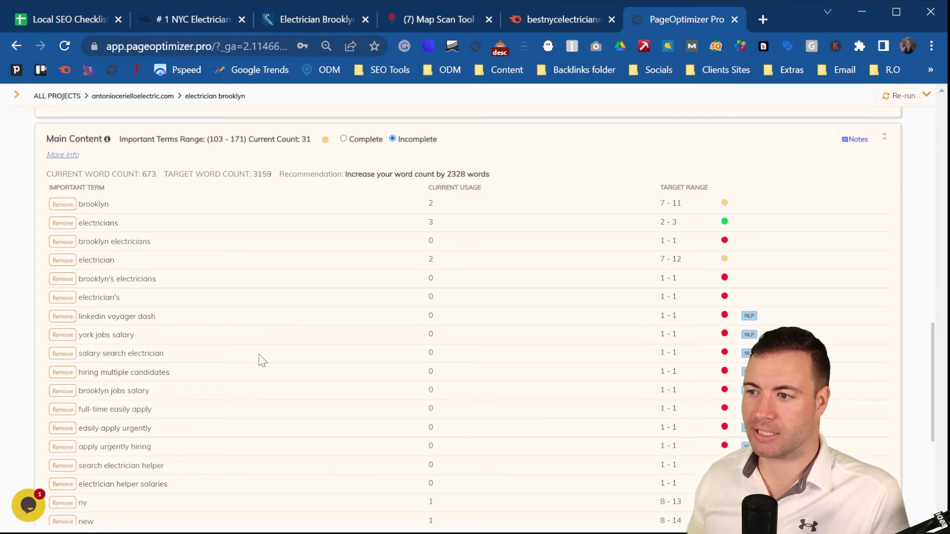
left_click_drag(109, 204, 76, 208)
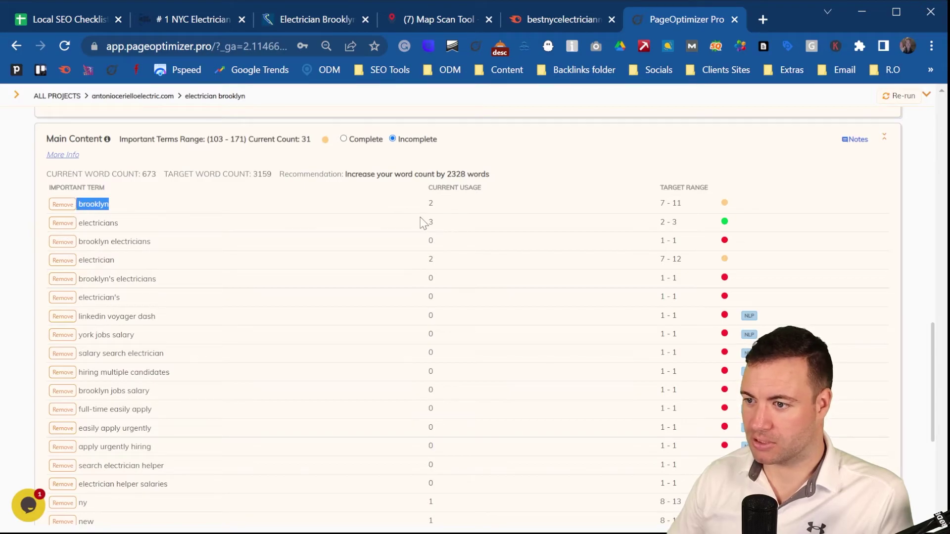
left_click_drag(689, 206, 643, 207)
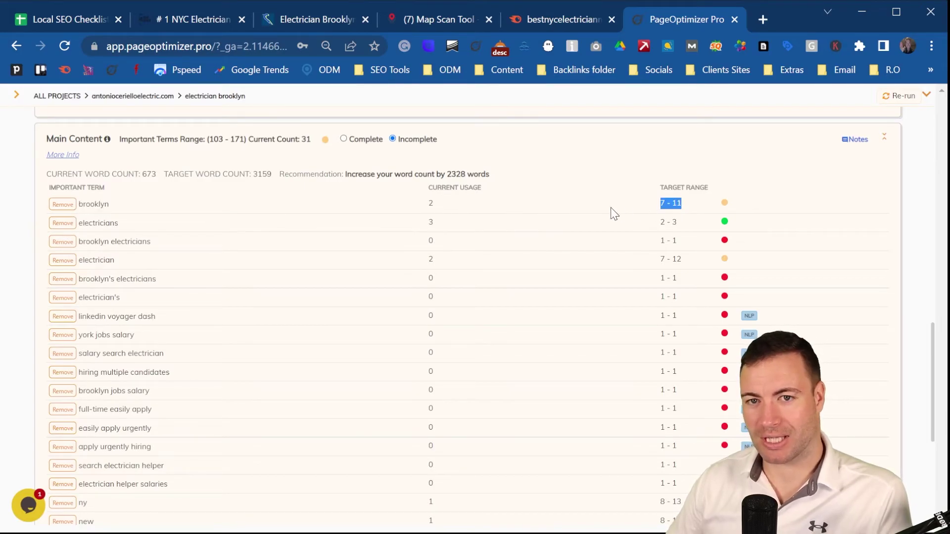
scroll(594, 213, "down", 2)
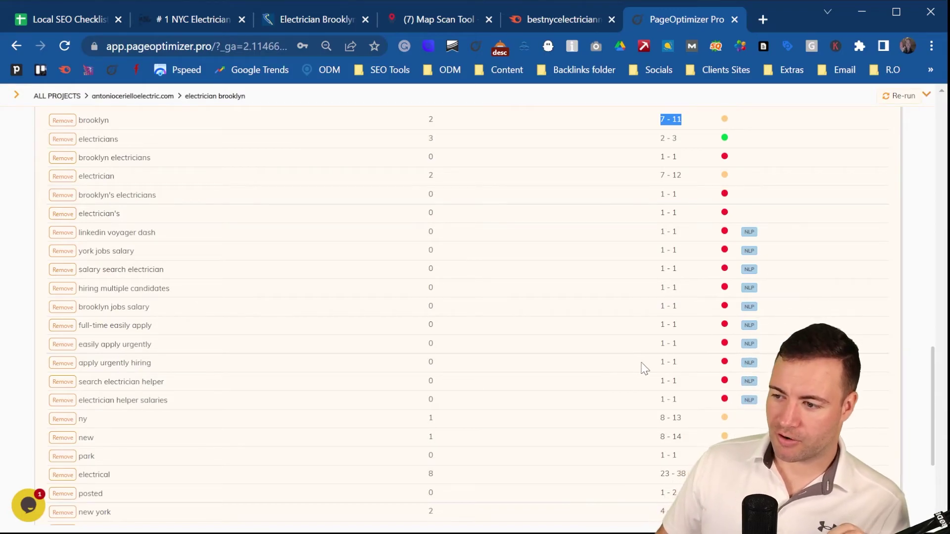
Review the main content's NLP terms for relevance, including "linkedin voyager dash", "hiring multiple candidates", "brooklyn jobs salary" and "electrician helper salaries"
left_click_drag(159, 233, 62, 234)
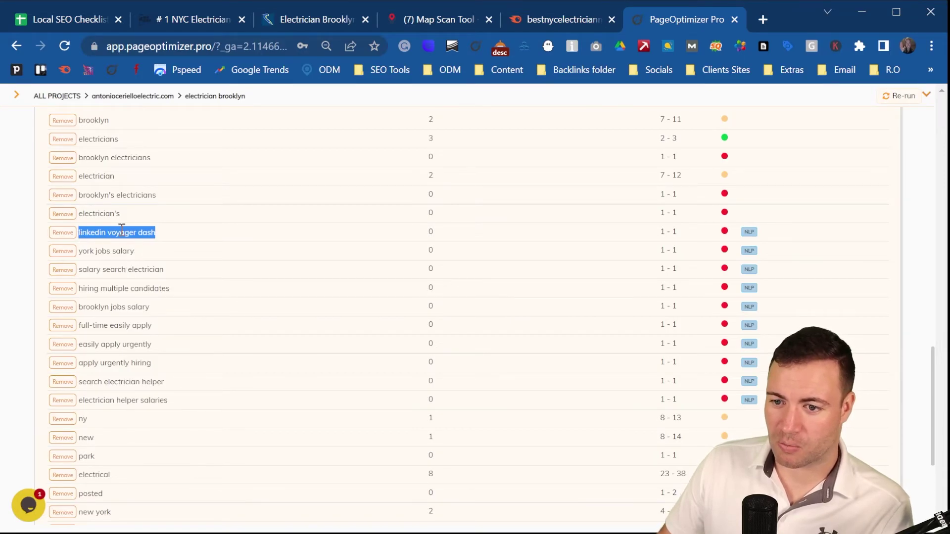
left_click(89, 237)
left_click_drag(80, 234, 164, 235)
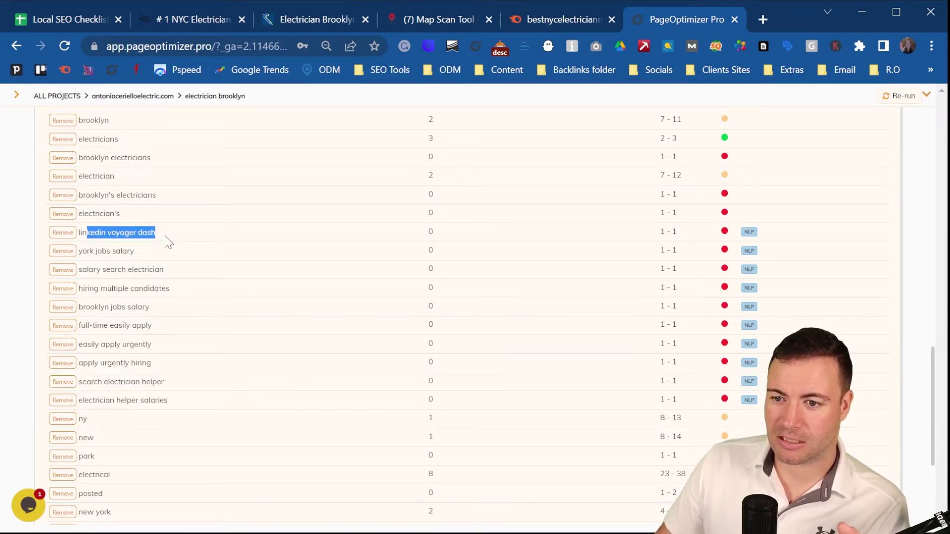
left_click(167, 242)
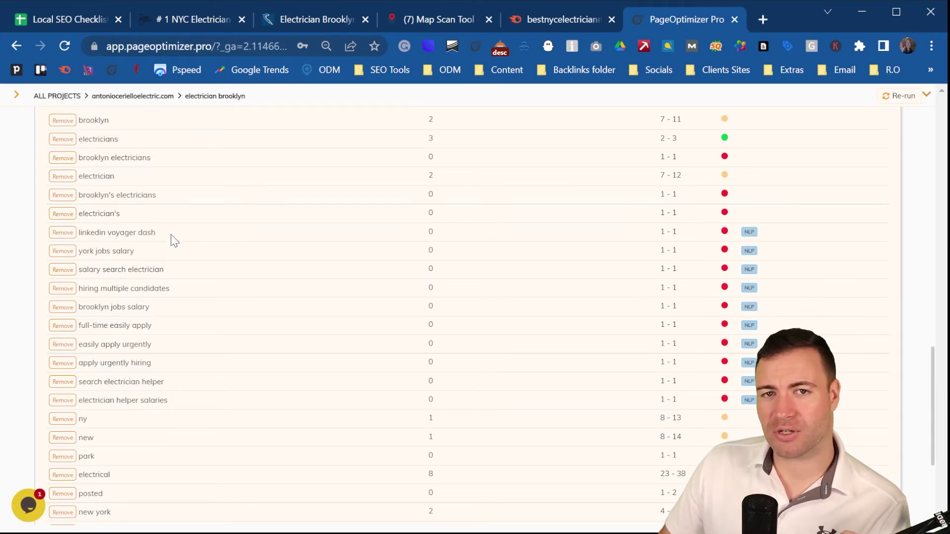
left_click_drag(171, 239, 78, 236)
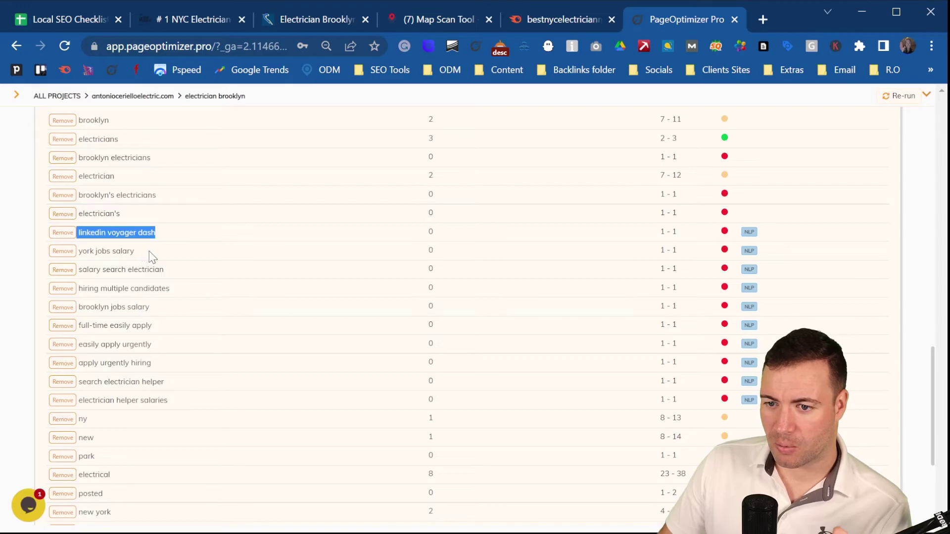
left_click_drag(165, 270, 87, 271)
left_click(185, 295)
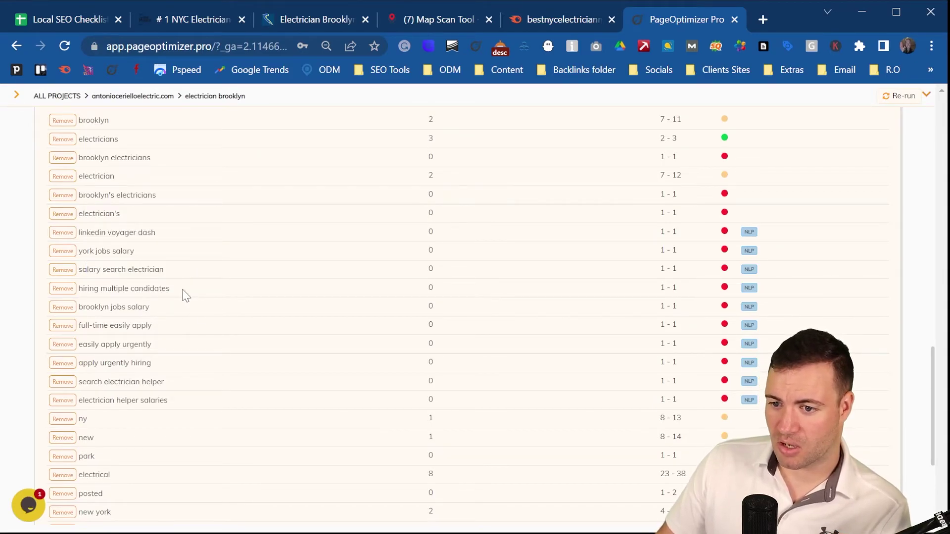
left_click_drag(169, 288, 85, 289)
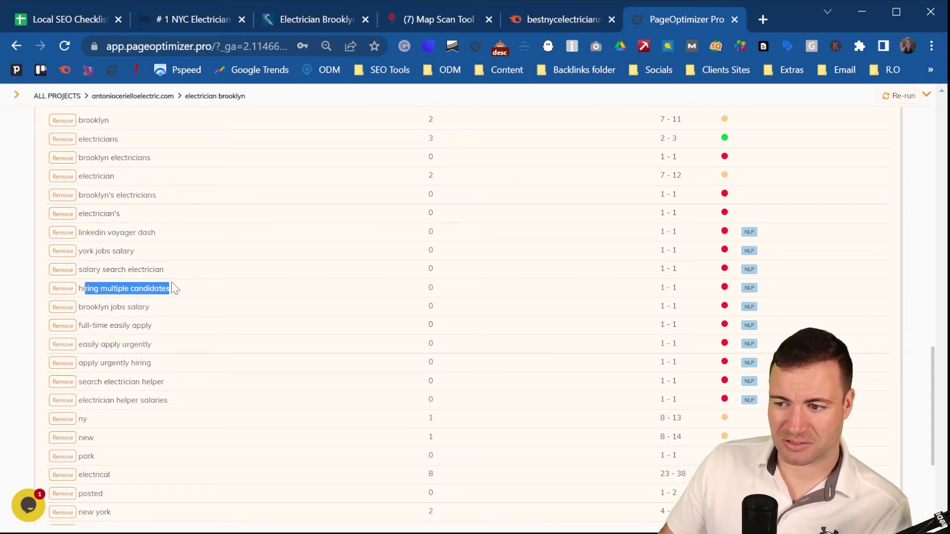
left_click_drag(151, 307, 84, 307)
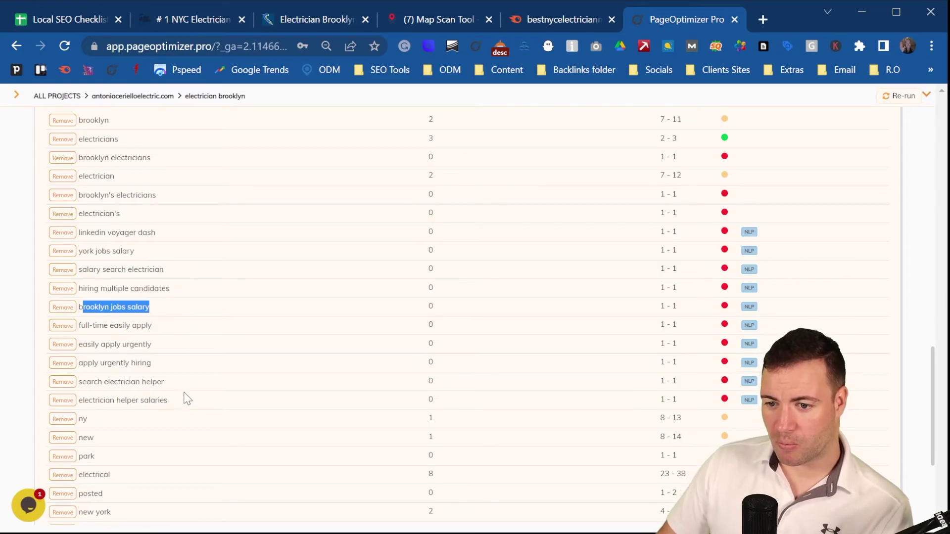
left_click_drag(165, 382, 82, 389)
left_click_drag(169, 400, 79, 403)
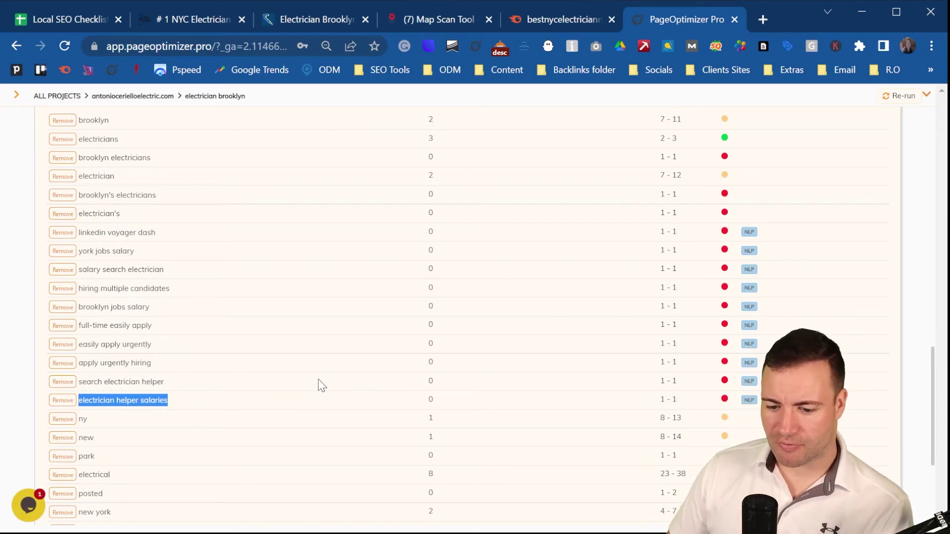
left_click(238, 371)
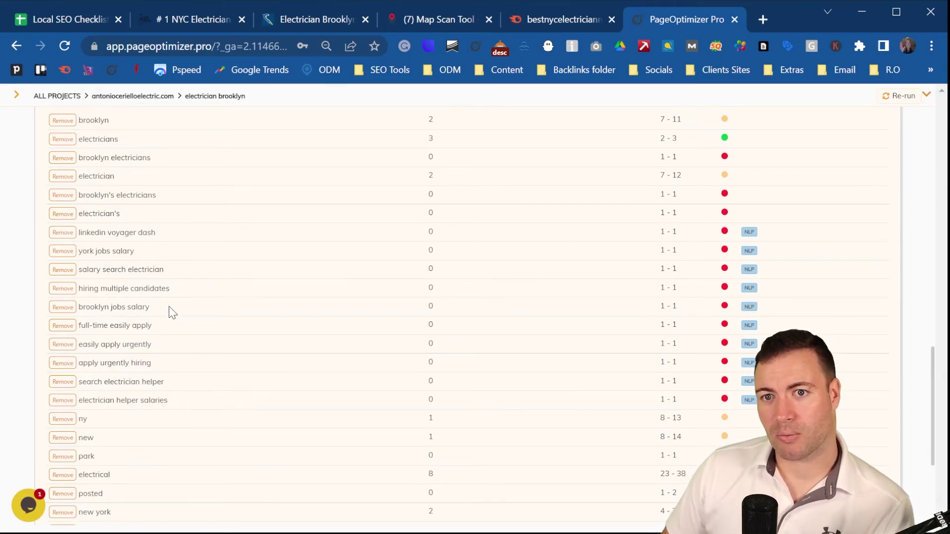
Recheck the summary's word count, and review "search electrician helper", "electrician helper salaries" and the remaining main content terms below them
scroll(314, 276, "up", 20)
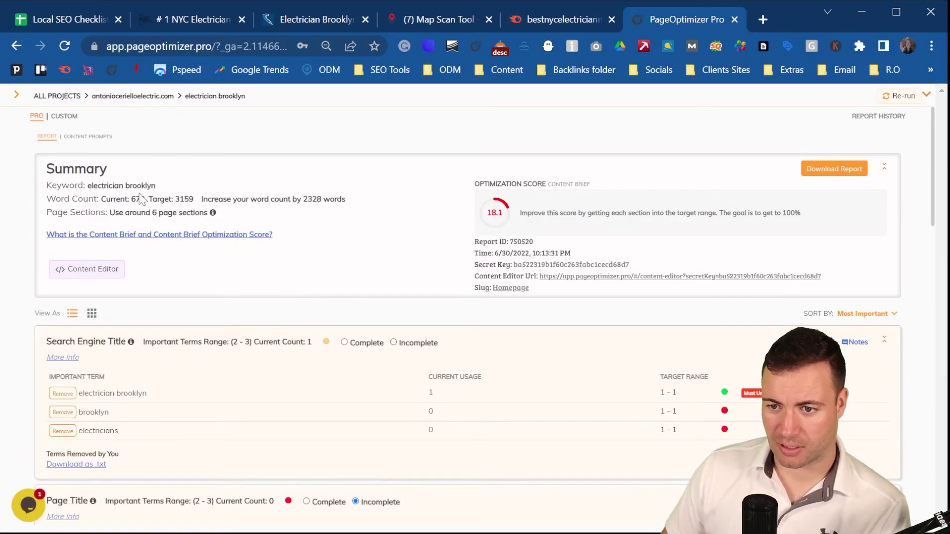
scroll(397, 359, "down", 15)
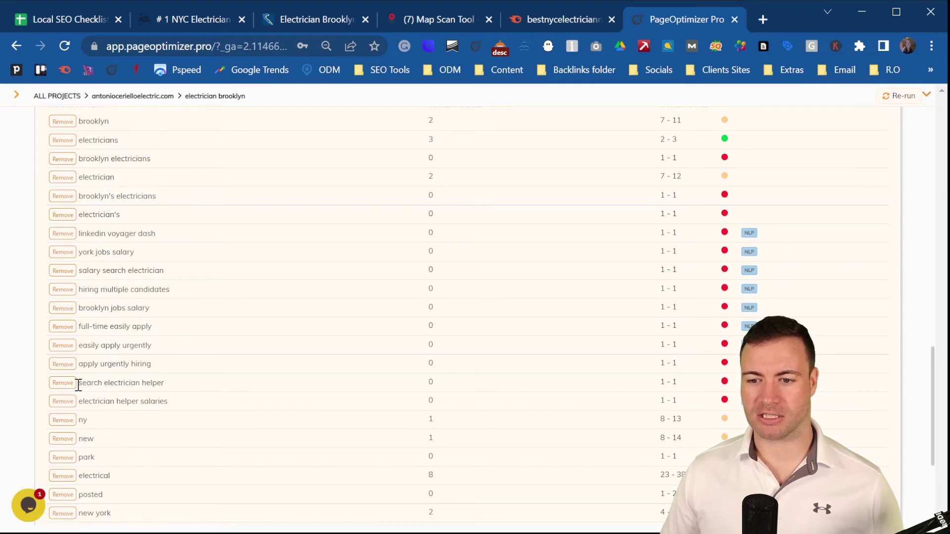
left_click_drag(77, 384, 198, 387)
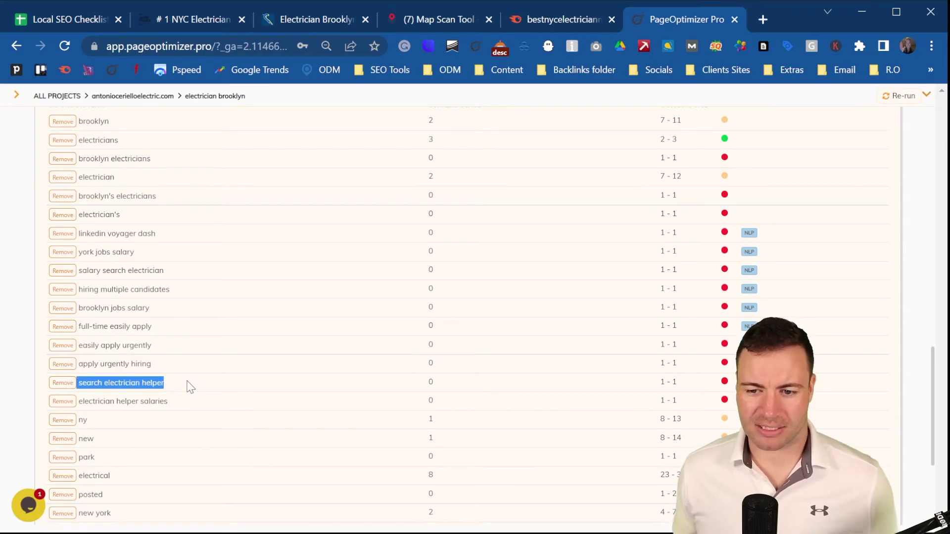
left_click_drag(169, 402, 78, 401)
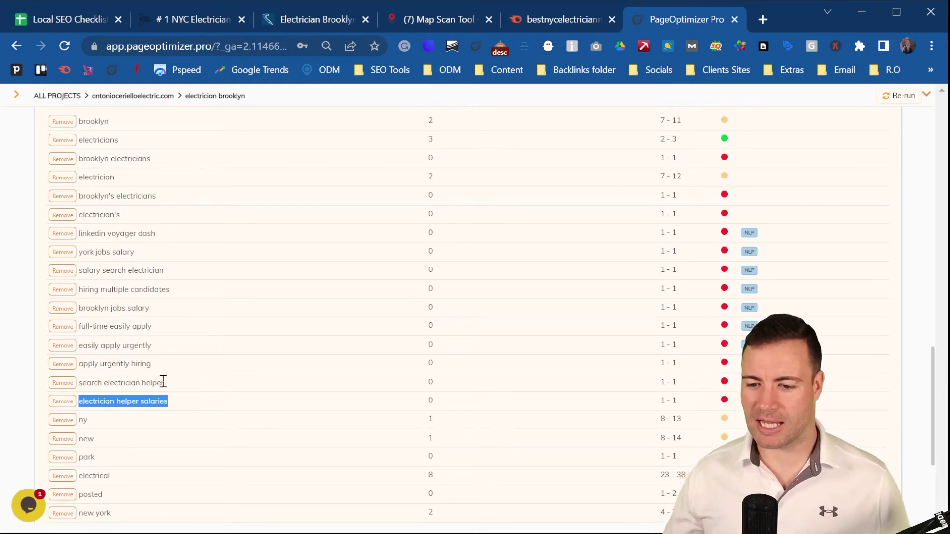
scroll(210, 395, "down", 3)
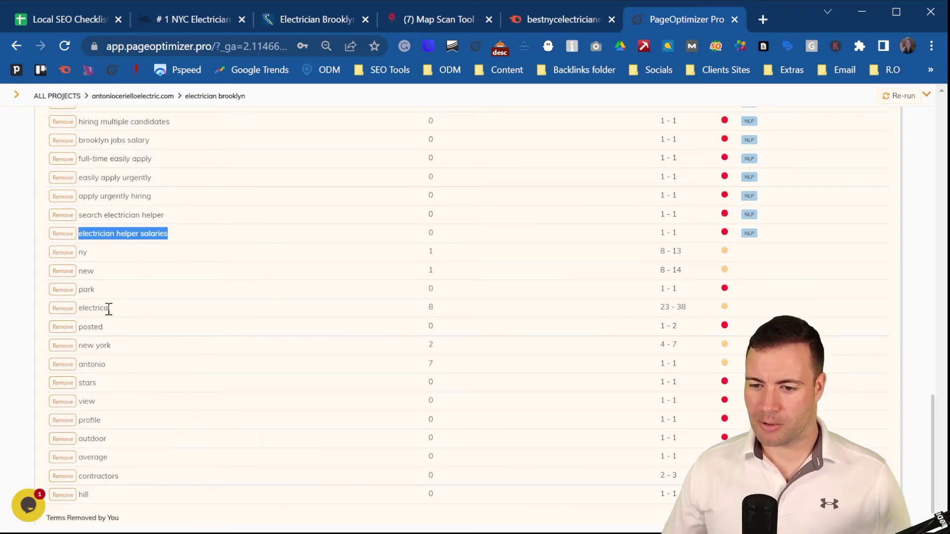
Finish scanning the report's main content terms, then switch to the Local SEO Checklist spreadsheet and review Rank Math and POP in the SEO Tool List
scroll(153, 360, "down", 1)
scroll(143, 369, "up", 15)
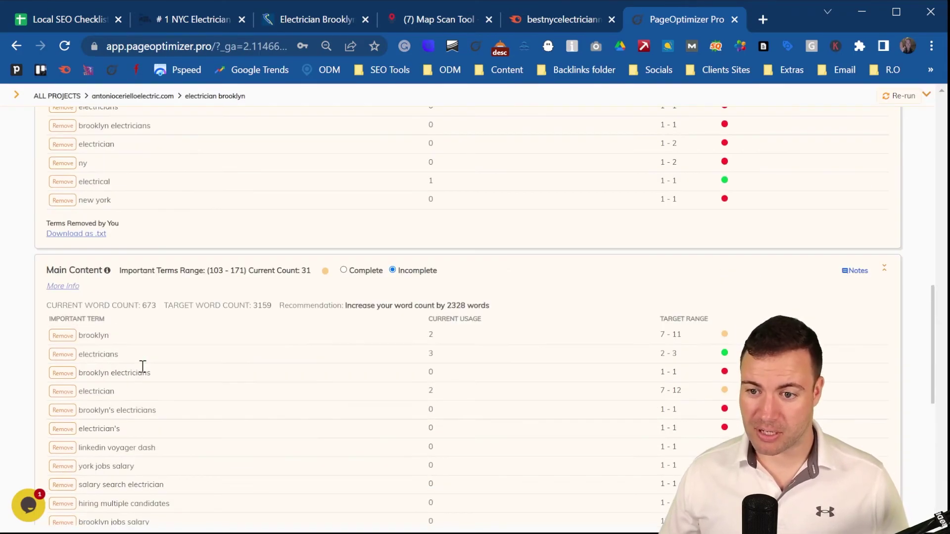
left_click(68, 15)
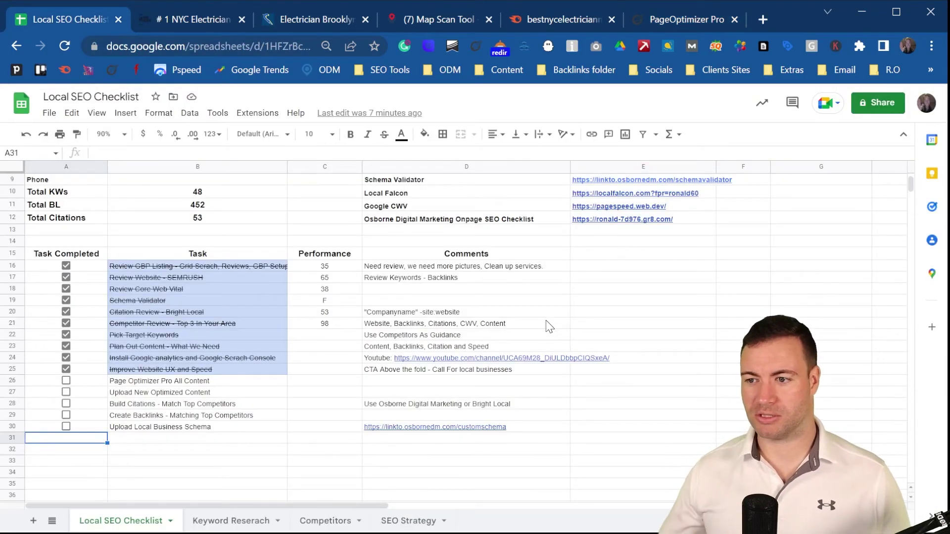
scroll(525, 319, "up", 3)
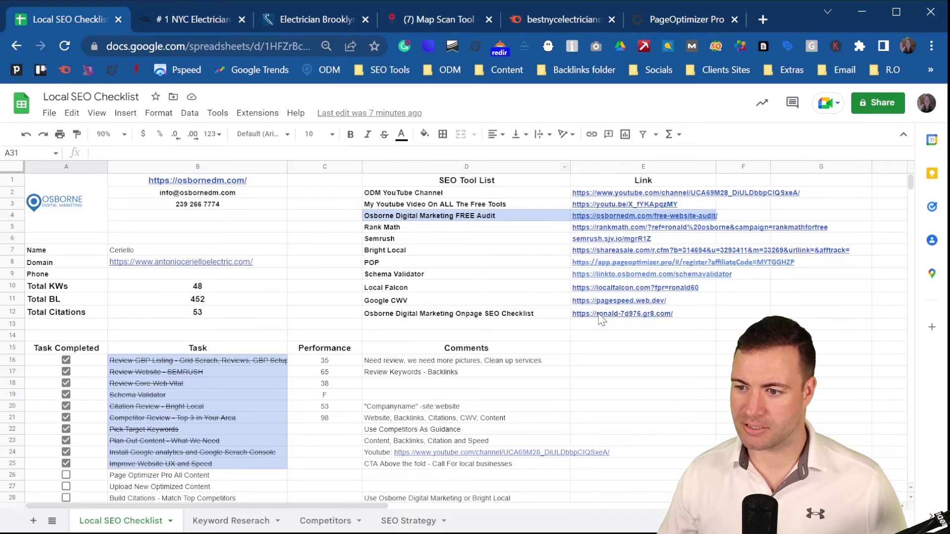
left_click(422, 230)
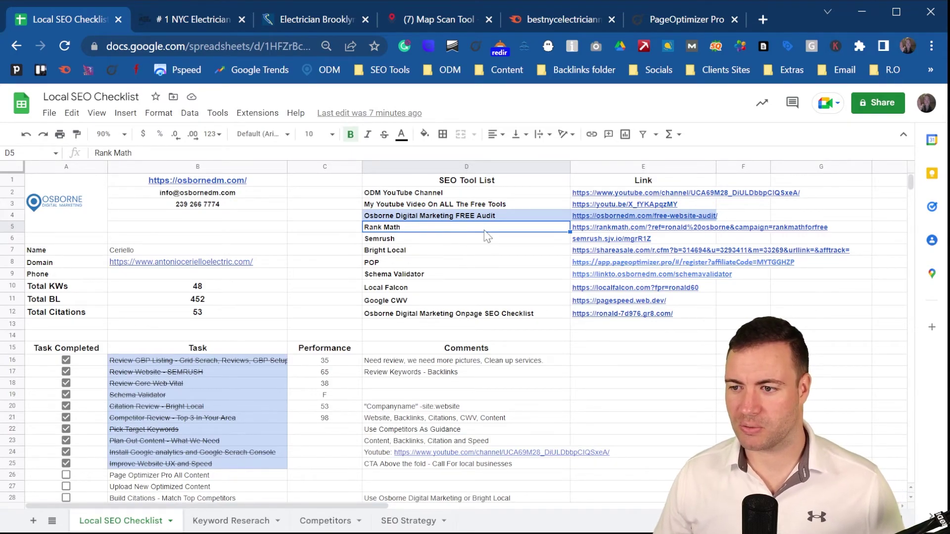
mouse_move(582, 230)
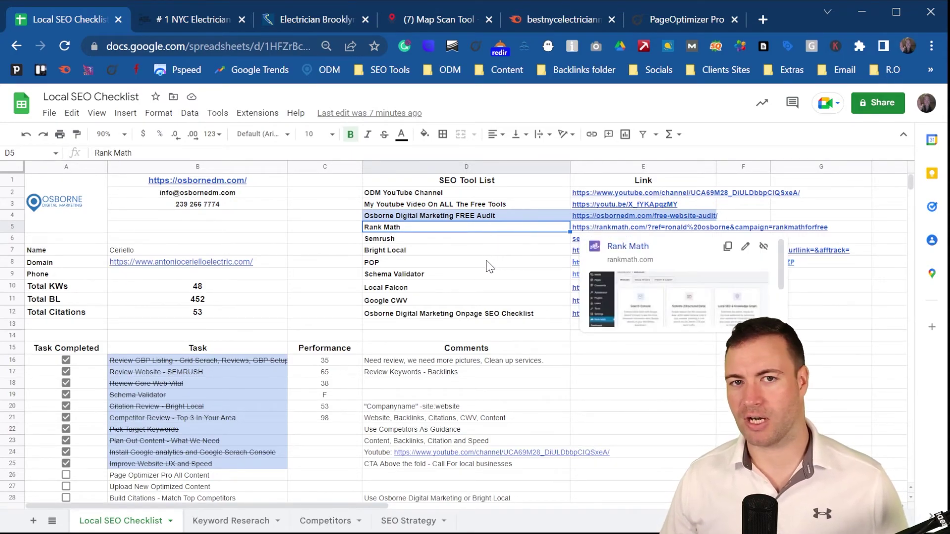
left_click(475, 264)
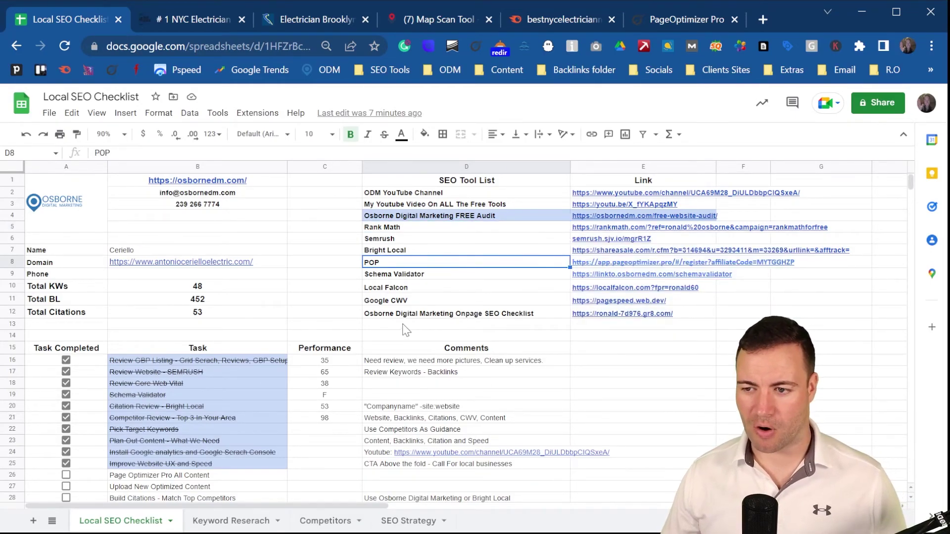
Mark the remaining checklist tasks as completed, from "Page Optimizer Pro All Content" through "Upload Local Business Schema"
scroll(295, 343, "down", 3)
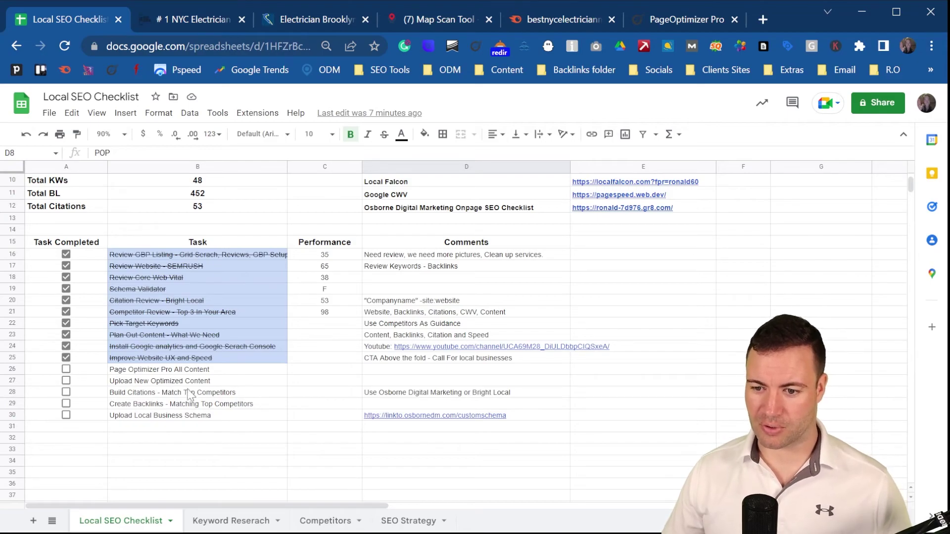
left_click(173, 371)
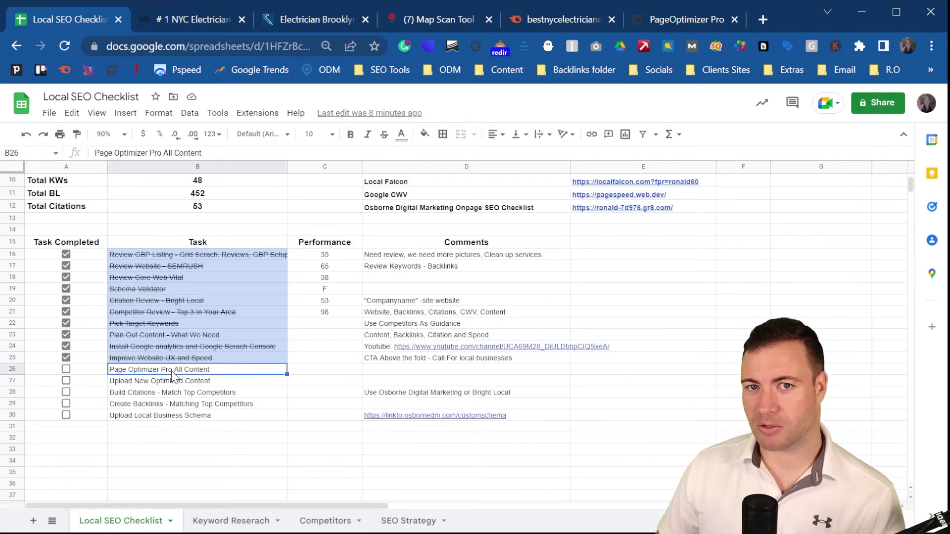
left_click(66, 370)
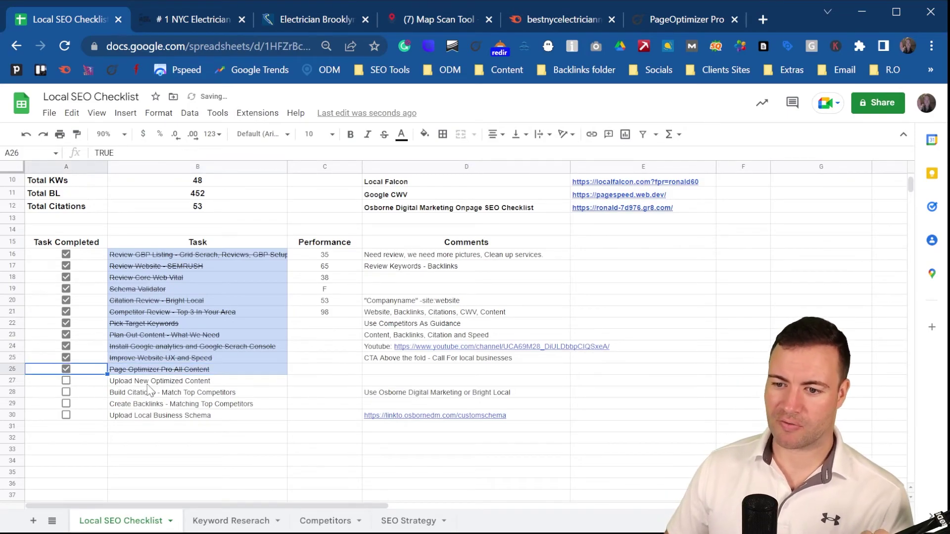
left_click(65, 381)
left_click(67, 393)
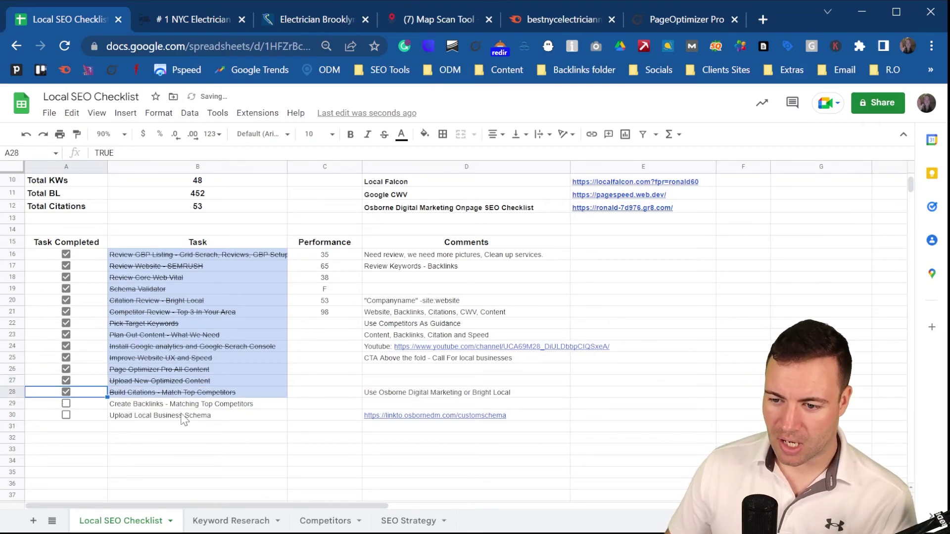
left_click(67, 404)
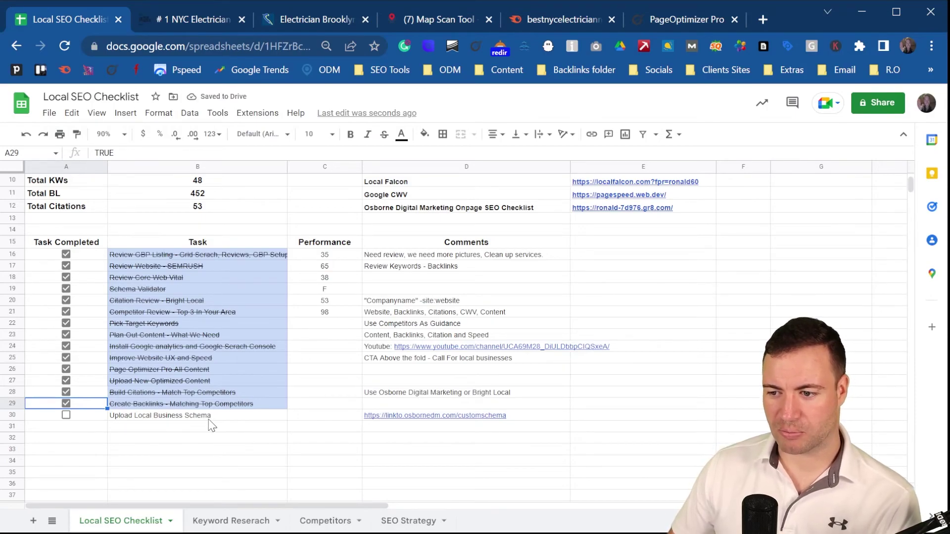
left_click(67, 416)
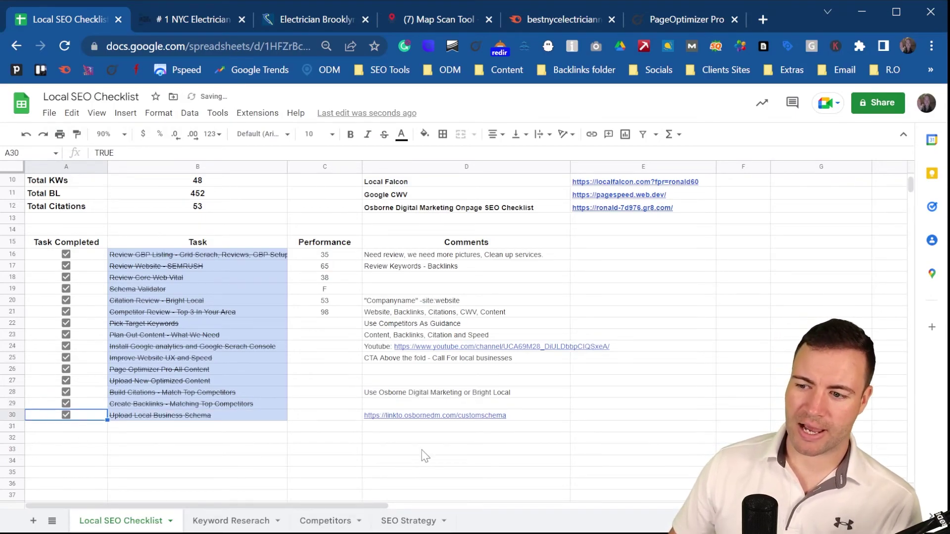
mouse_move(435, 422)
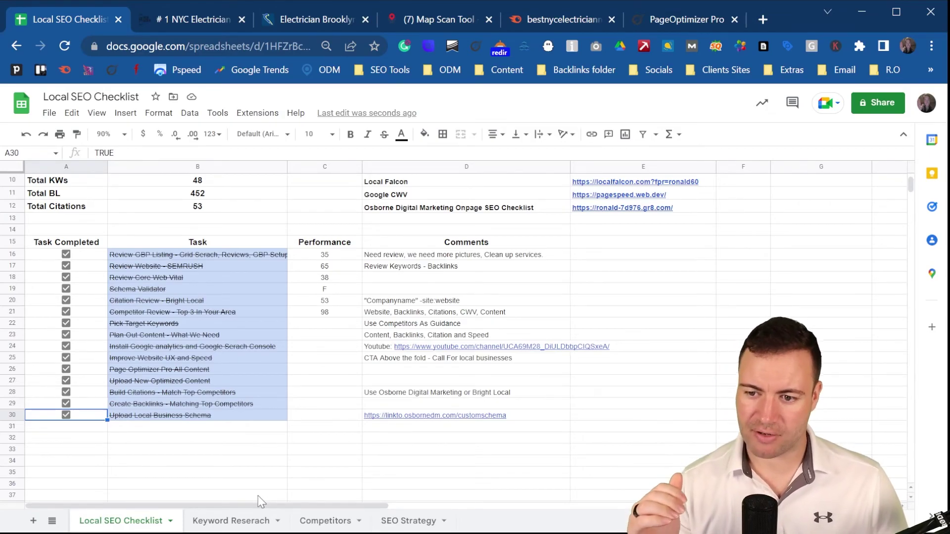
Review the "Pick Target Keywords" task and the monthly tasks in the SEO Strategy sheet, focusing on month 1
left_click(221, 323)
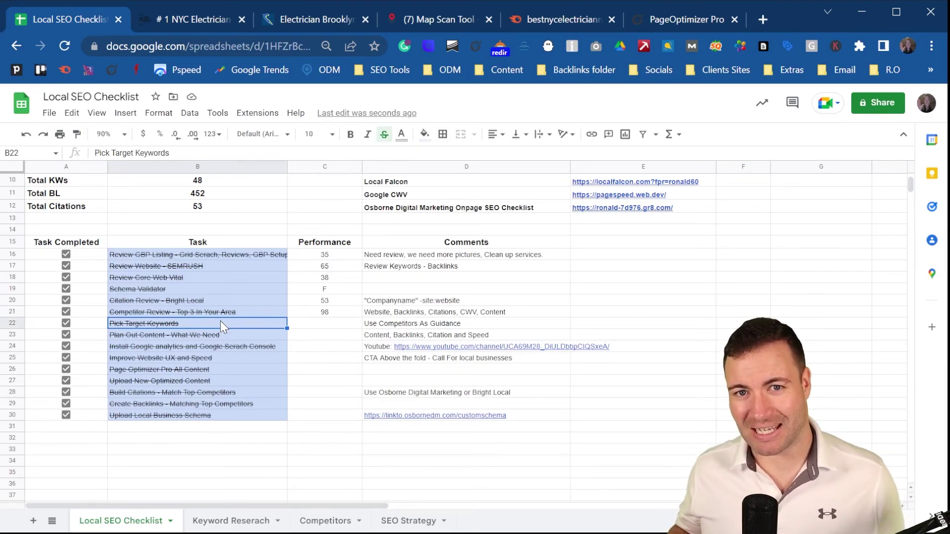
left_click(417, 525)
left_click_drag(244, 358, 256, 427)
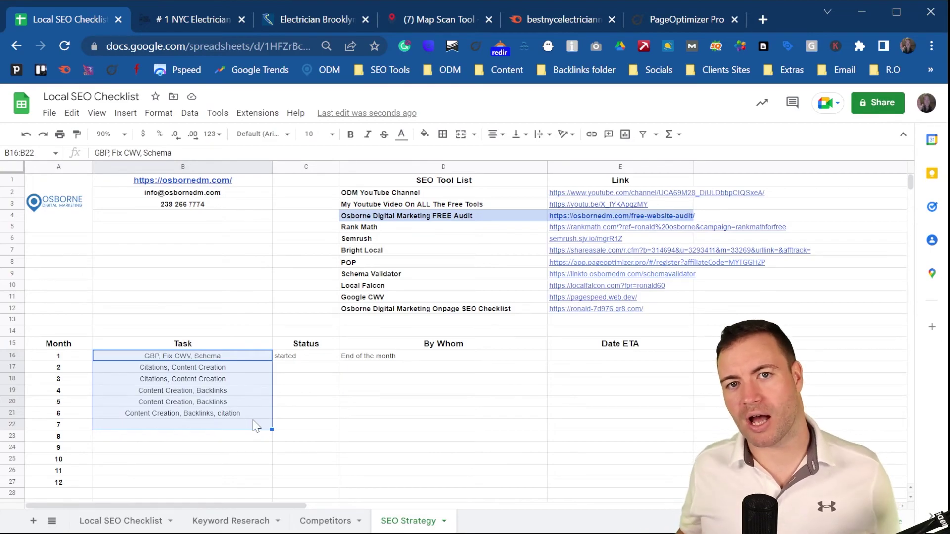
left_click(189, 360)
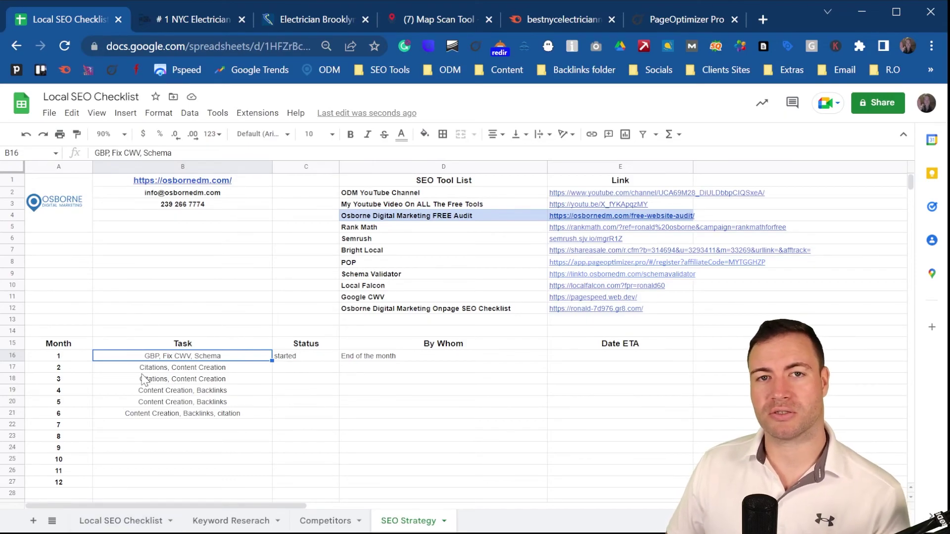
Compare the checklist's GBP listing, website and Core Web Vitals performance scores with the SEO Strategy tasks for months 1 and 4
left_click(125, 522)
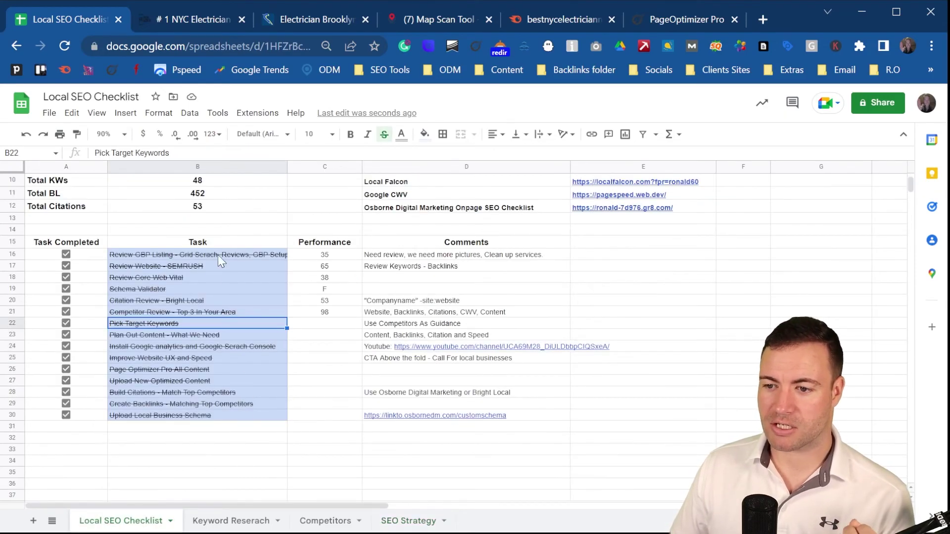
left_click(334, 254)
left_click(341, 270)
left_click(342, 277)
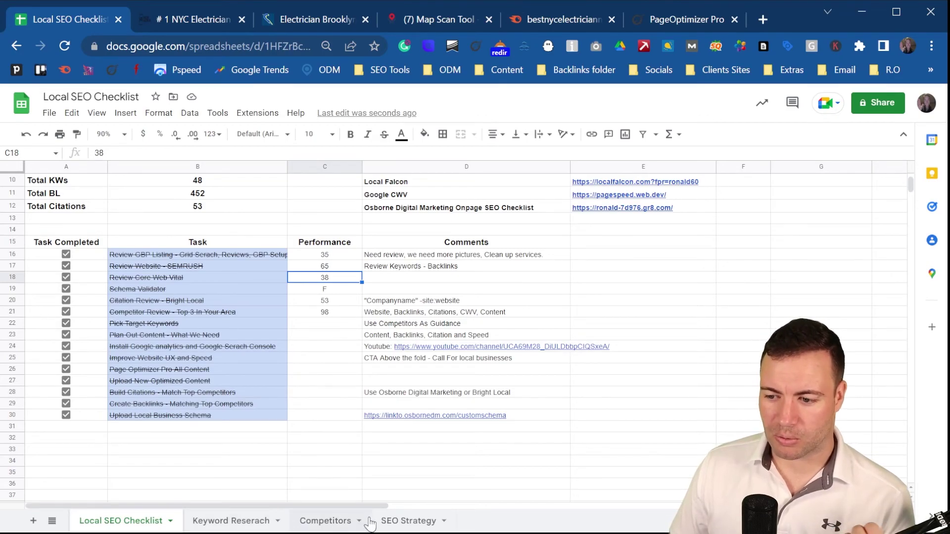
left_click(403, 520)
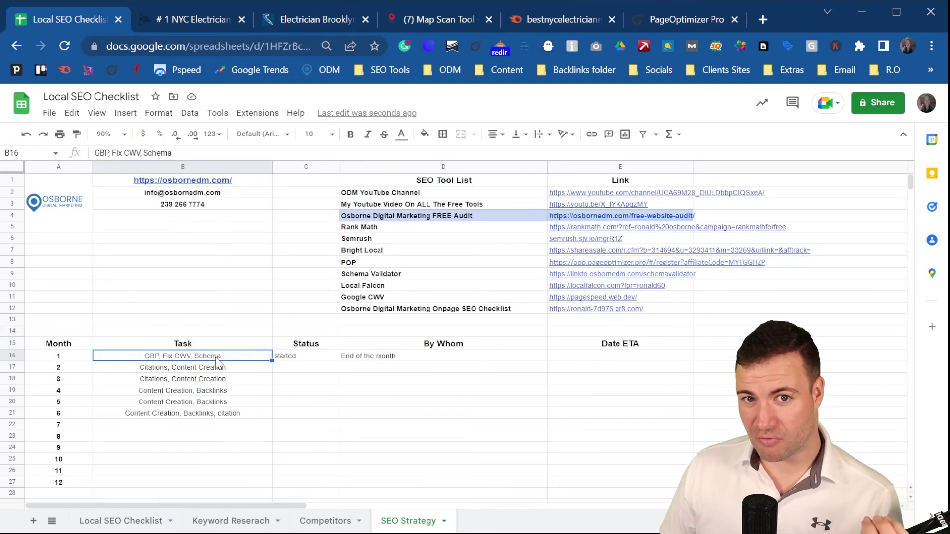
left_click(251, 394)
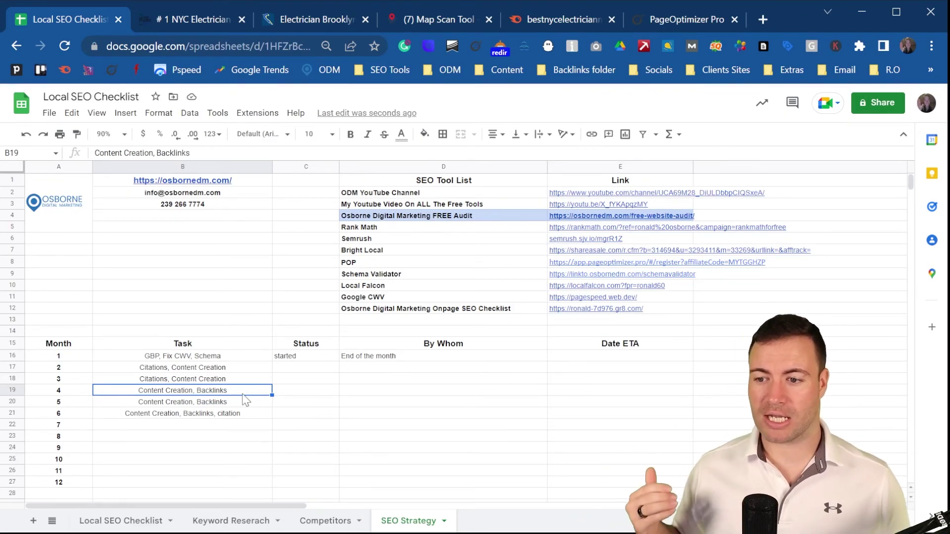
Examine the Competitors sheet's NYC Electrician entry for total keywords, pages and backlinks, and the empty rows for further competitors
left_click(336, 520)
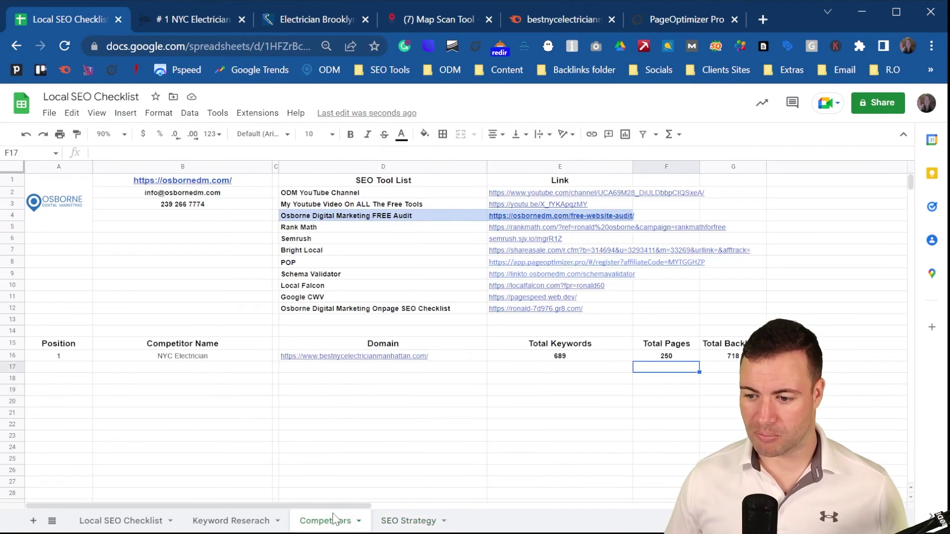
left_click_drag(82, 370, 81, 406)
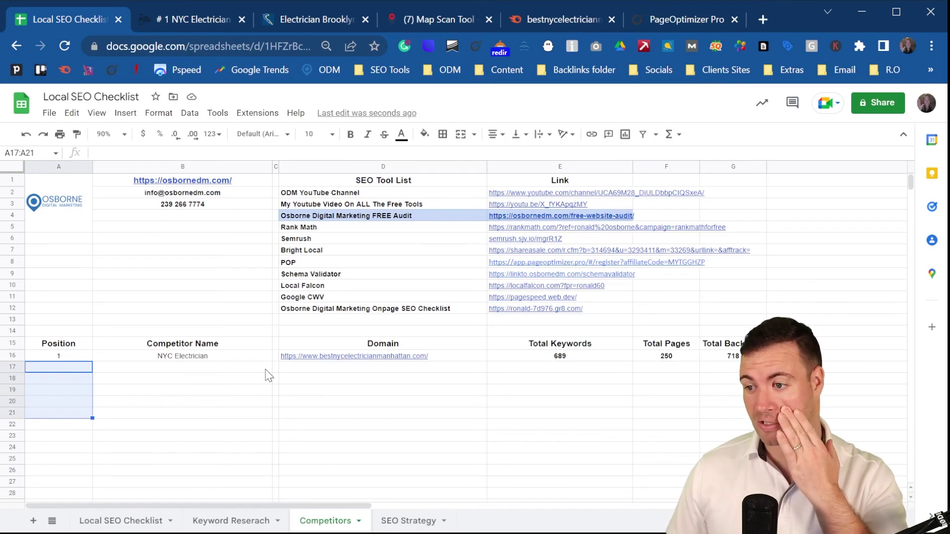
left_click(562, 367)
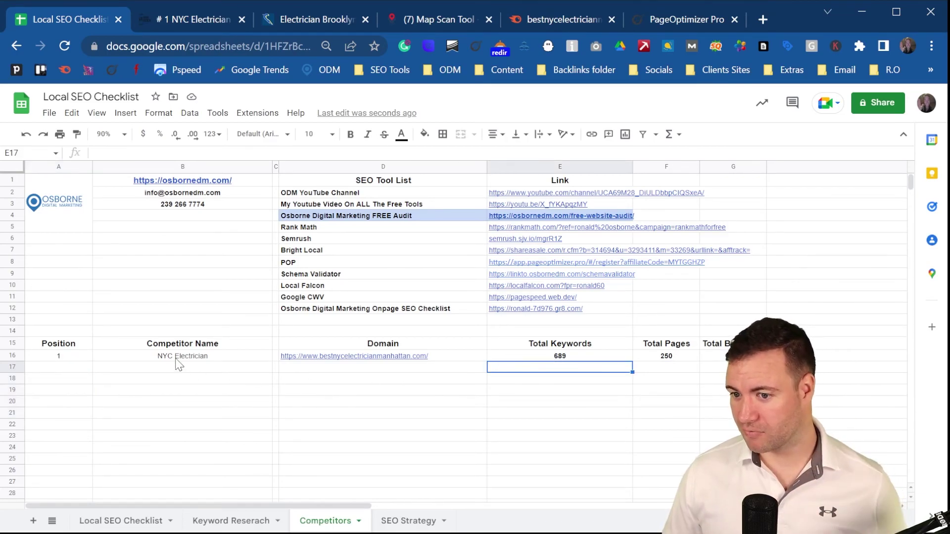
left_click(617, 358)
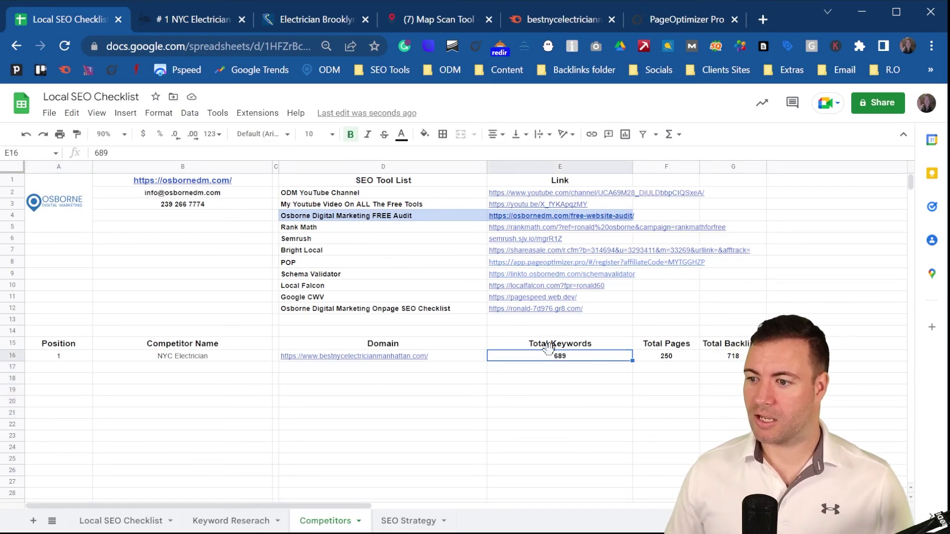
left_click(554, 369)
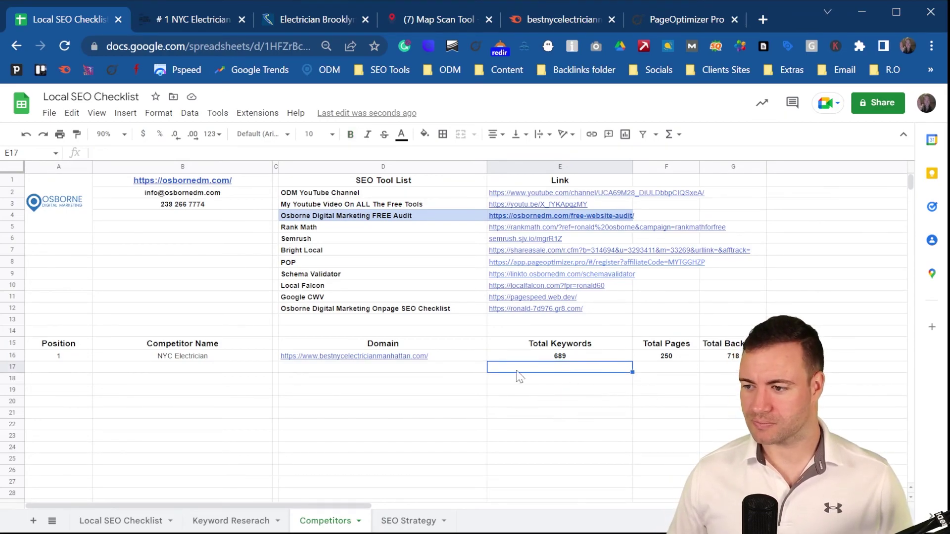
left_click(696, 356)
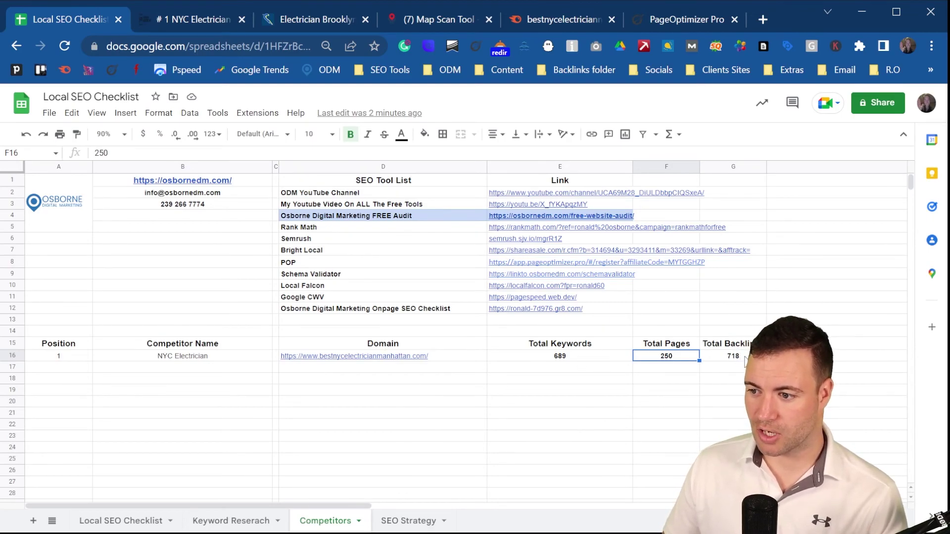
key("shift+Left")
left_click(566, 439)
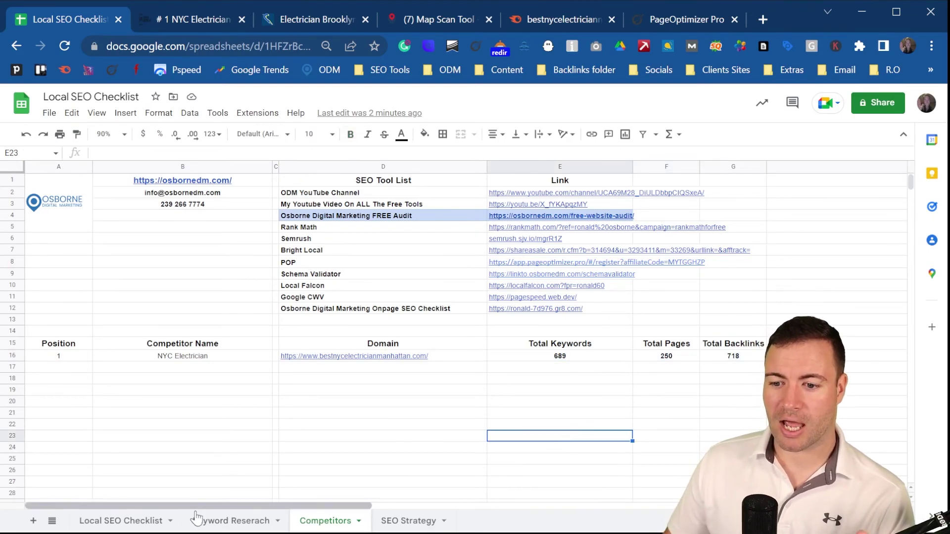
Revisit the completed checklist and the Local Falcon map scan rankings, then review the Bright Local entry in the checklist's SEO Tool List
left_click(142, 525)
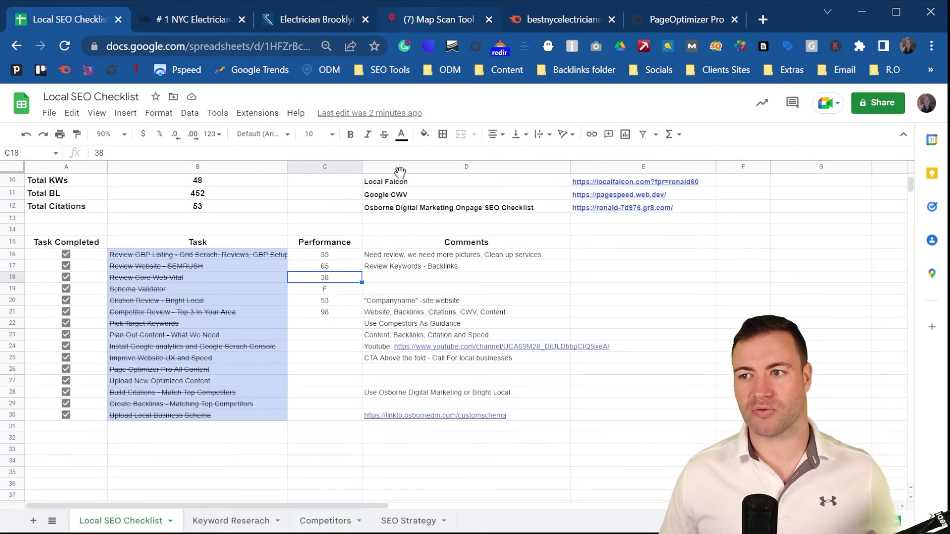
key("ctrl+4")
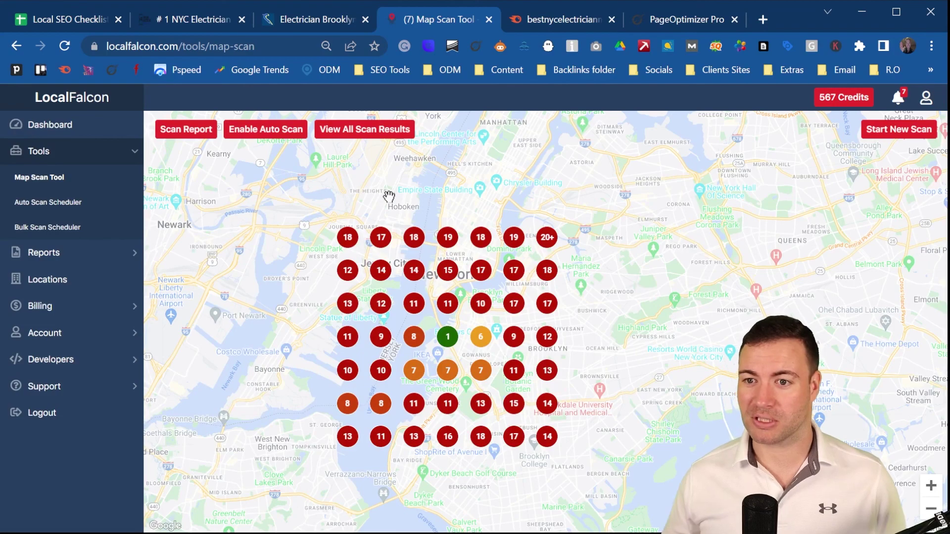
left_click(79, 19)
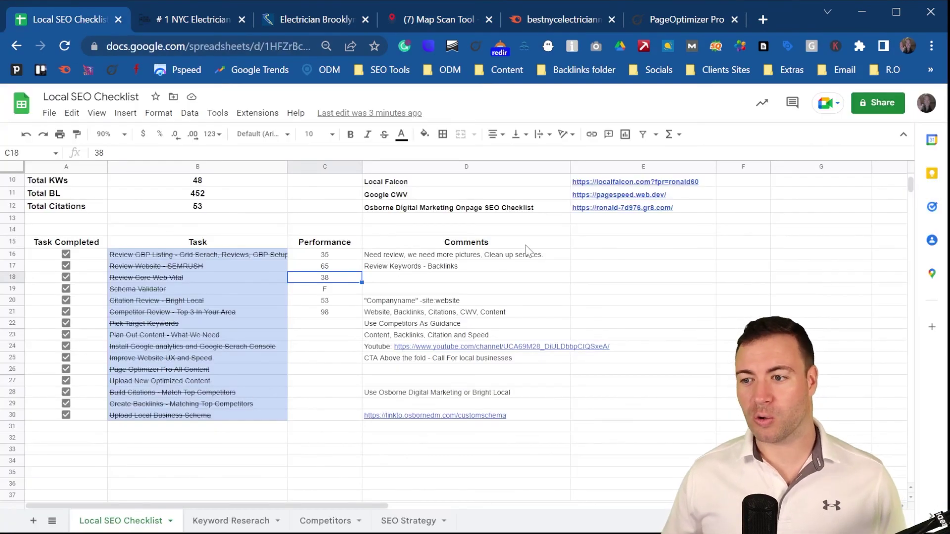
scroll(532, 400, "up", 3)
left_click(543, 253)
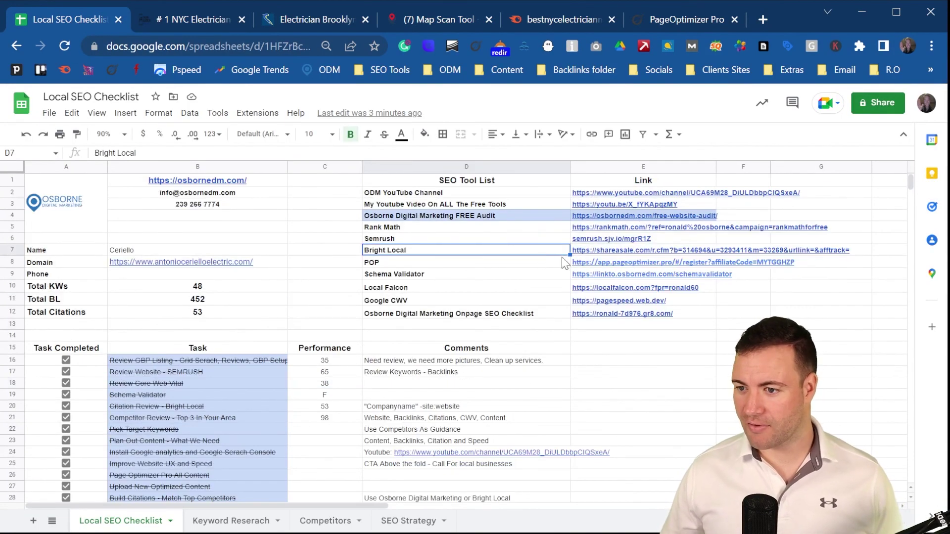